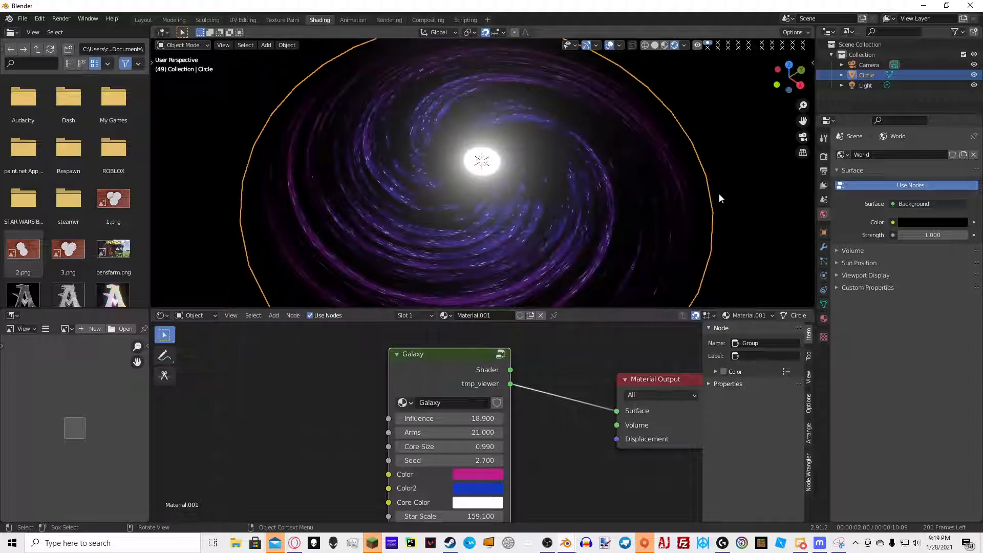
# Try new colours on the Galaxy node's Color, Color2, Core Color and Star Color swatches and move the node up
pyautogui.click(478, 474)
pyautogui.click(478, 300)
pyautogui.click(481, 489)
pyautogui.click(537, 388)
pyautogui.click(484, 502)
pyautogui.click(485, 502)
pyautogui.click(485, 503)
pyautogui.click(465, 370)
pyautogui.moveTo(464, 370); pyautogui.dragTo(461, 356)
pyautogui.moveTo(401, 517); pyautogui.dragTo(426, 431, button='middle')
pyautogui.click(492, 471)
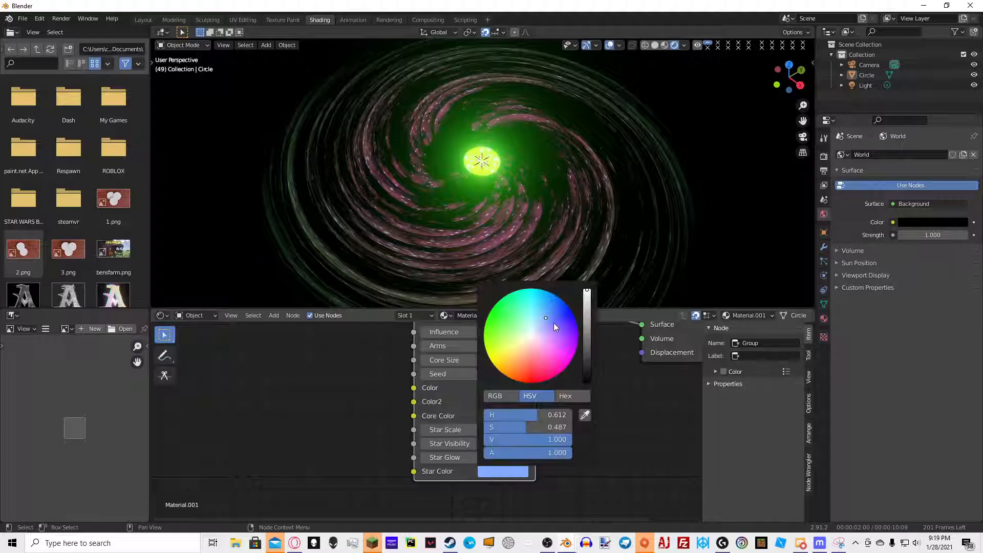
# Pick blue for the Galaxy node's Color, magenta for Color2 and pale yellow for Core Color
pyautogui.click(533, 336)
pyautogui.moveTo(694, 227); pyautogui.dragTo(666, 221, button='middle')
pyautogui.click(509, 391)
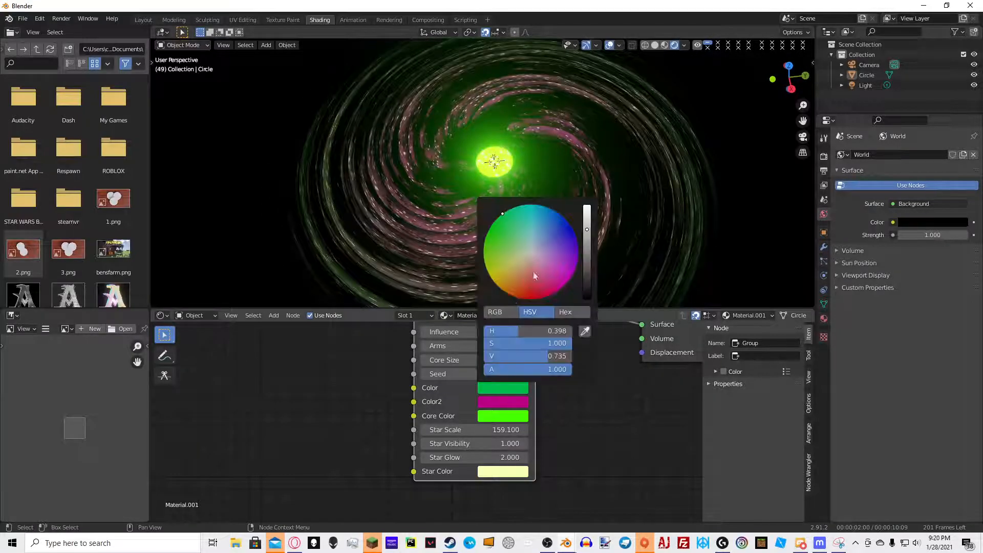
pyautogui.click(560, 212)
pyautogui.click(495, 403)
pyautogui.click(545, 250)
pyautogui.click(511, 417)
pyautogui.click(530, 281)
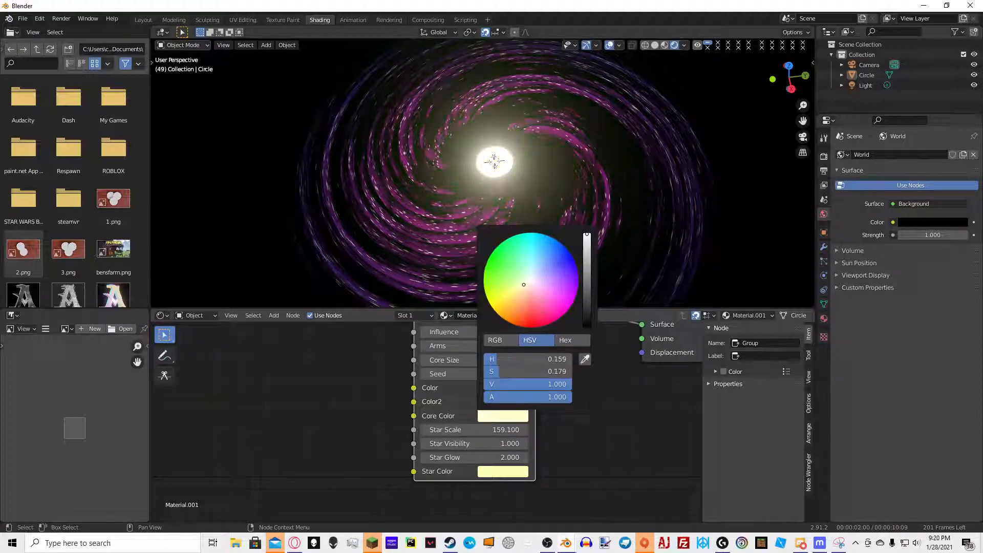
# Set the Galaxy node's Star Color to white by dropping its saturation to 0
pyautogui.moveTo(377, 169); pyautogui.dragTo(460, 176, button='middle')
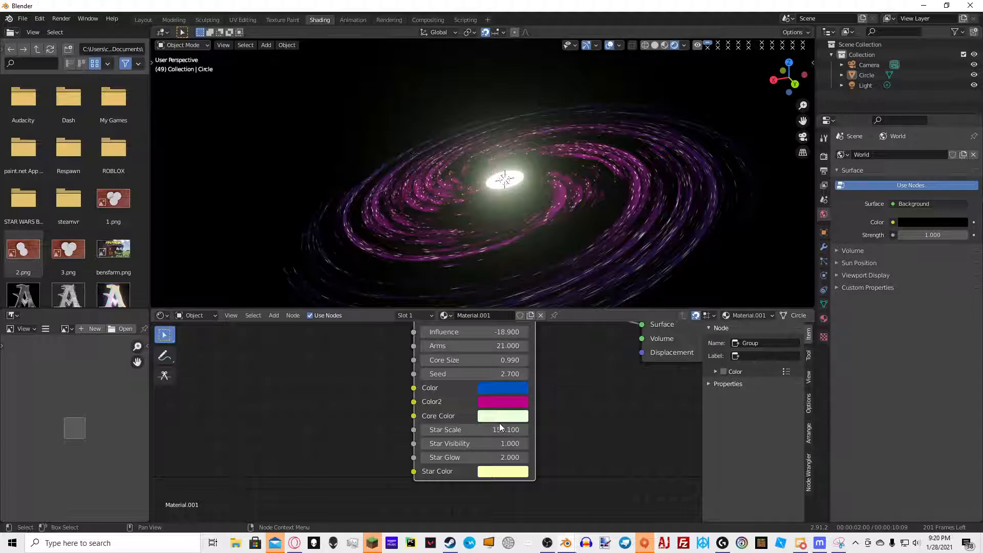
pyautogui.moveTo(598, 177); pyautogui.dragTo(623, 233, button='middle')
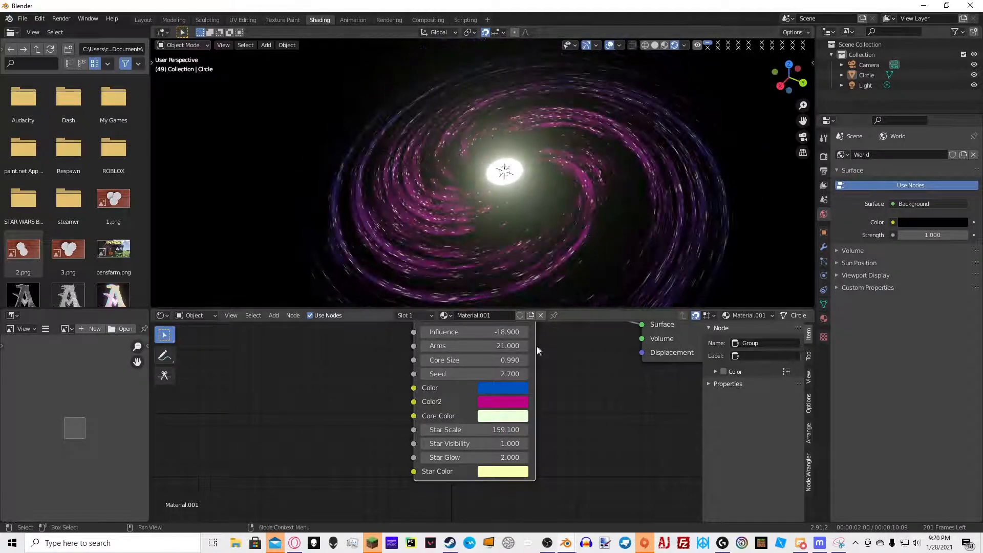
pyautogui.click(503, 471)
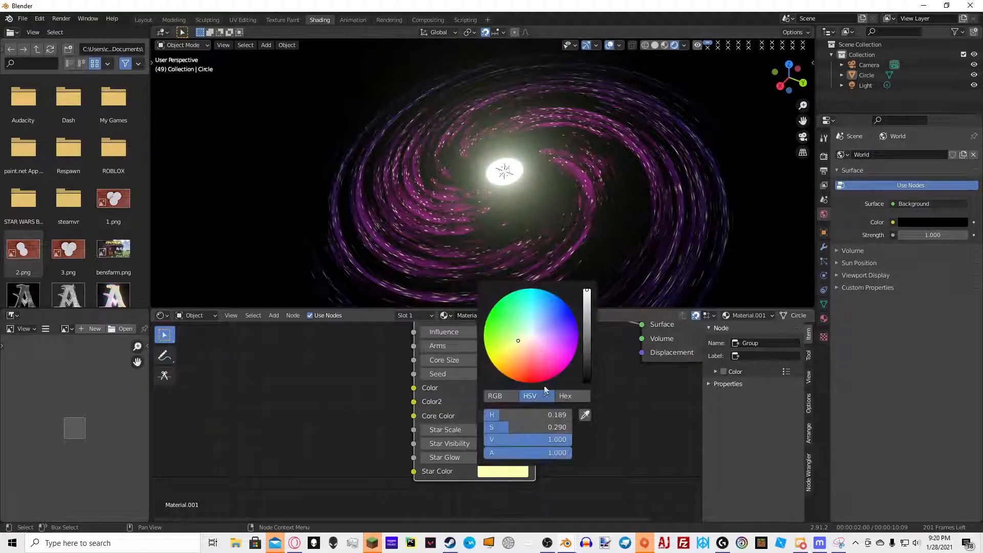
pyautogui.moveTo(512, 427); pyautogui.dragTo(577, 415)
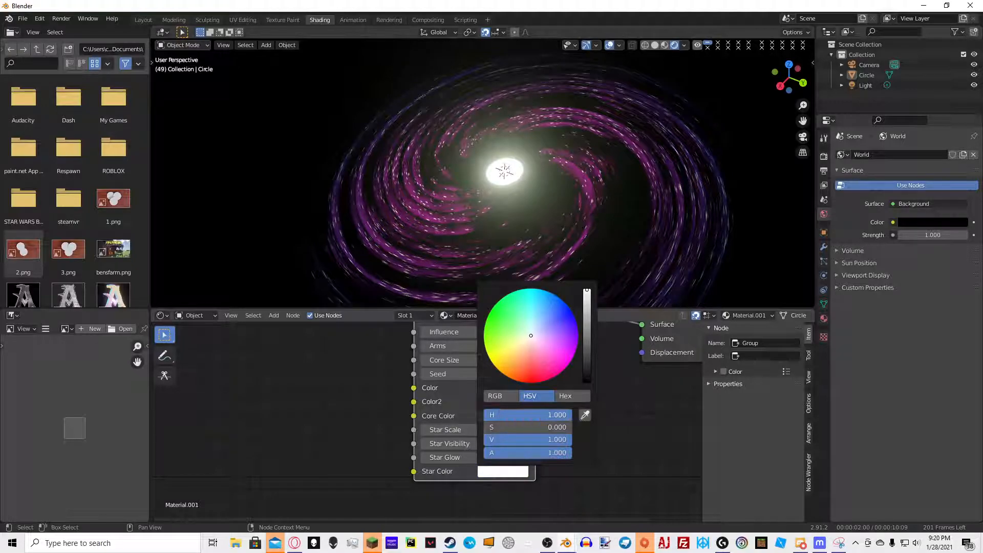
# Set the Galaxy node's Color to pure blue and Color2 to pure red (R 1, G 0, B 0)
pyautogui.scroll(-7, 580, 176)
pyautogui.moveTo(588, 185); pyautogui.dragTo(605, 199, button='middle')
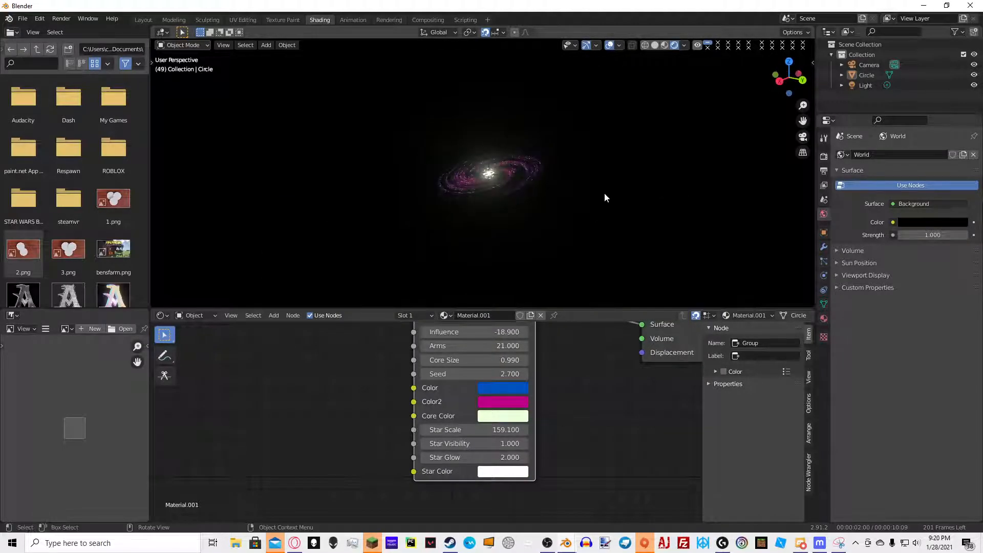
pyautogui.click(500, 387)
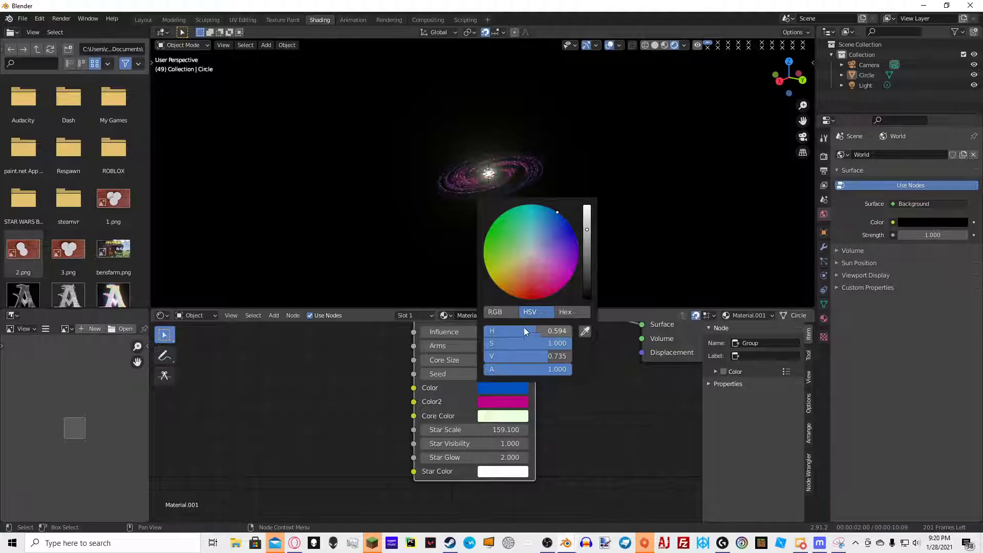
pyautogui.click(500, 312)
pyautogui.moveTo(524, 343); pyautogui.dragTo(485, 344)
pyautogui.click(505, 389)
pyautogui.moveTo(557, 356); pyautogui.dragTo(574, 344)
pyautogui.click(485, 401)
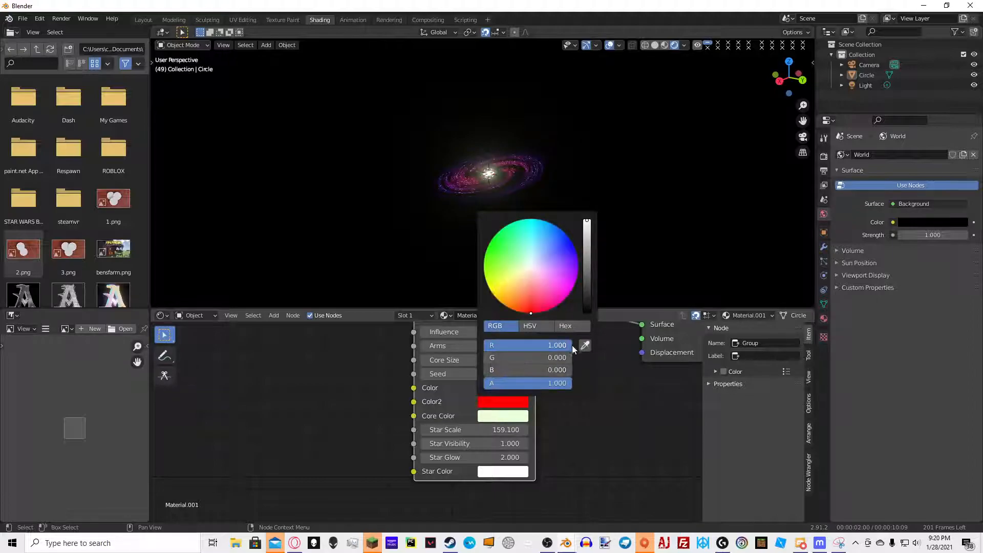
pyautogui.moveTo(595, 197); pyautogui.dragTo(635, 202, button='middle')
pyautogui.scroll(7, 636, 203)
pyautogui.scroll(2, 622, 199)
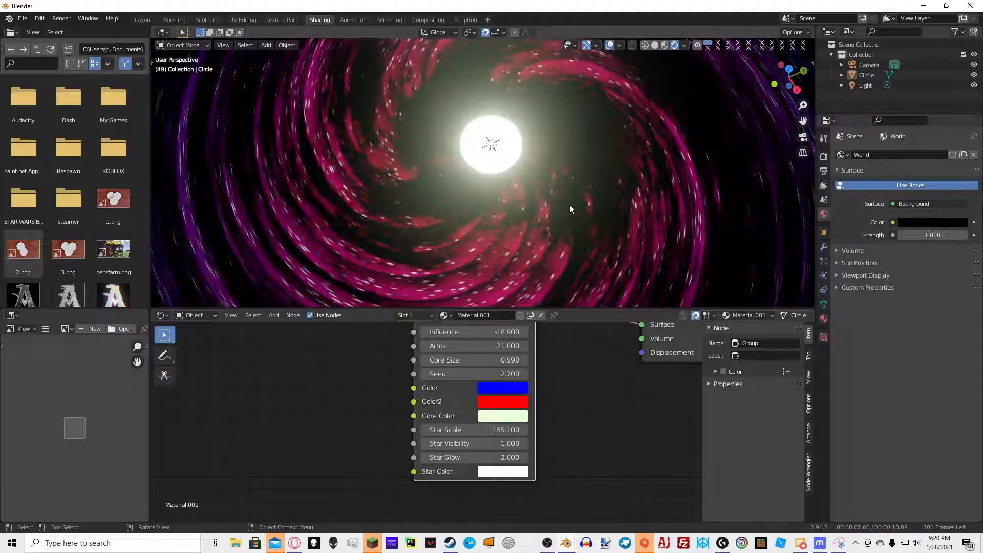
pyautogui.scroll(-5, 529, 152)
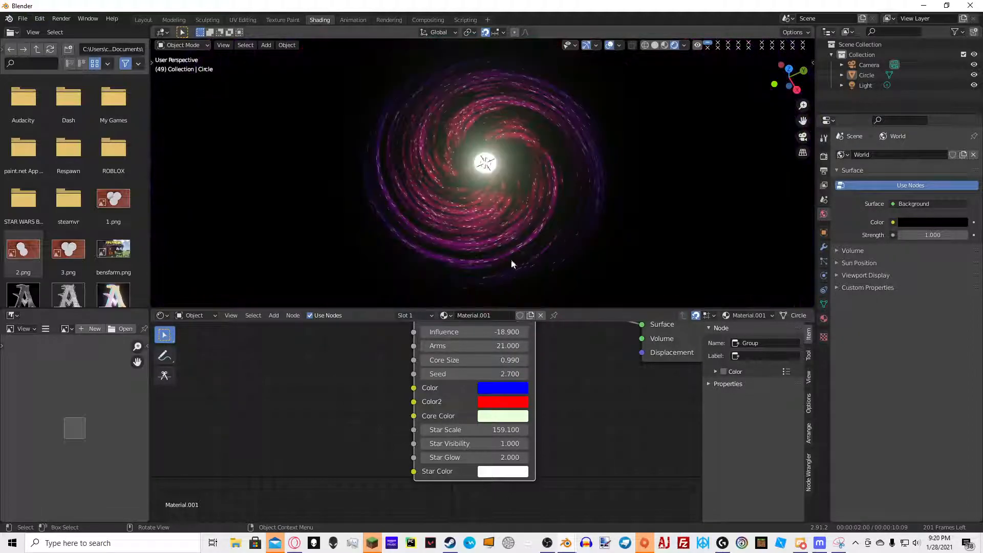
# Start a new General file without saving the current one
pyautogui.click(23, 18)
pyautogui.moveTo(57, 54)
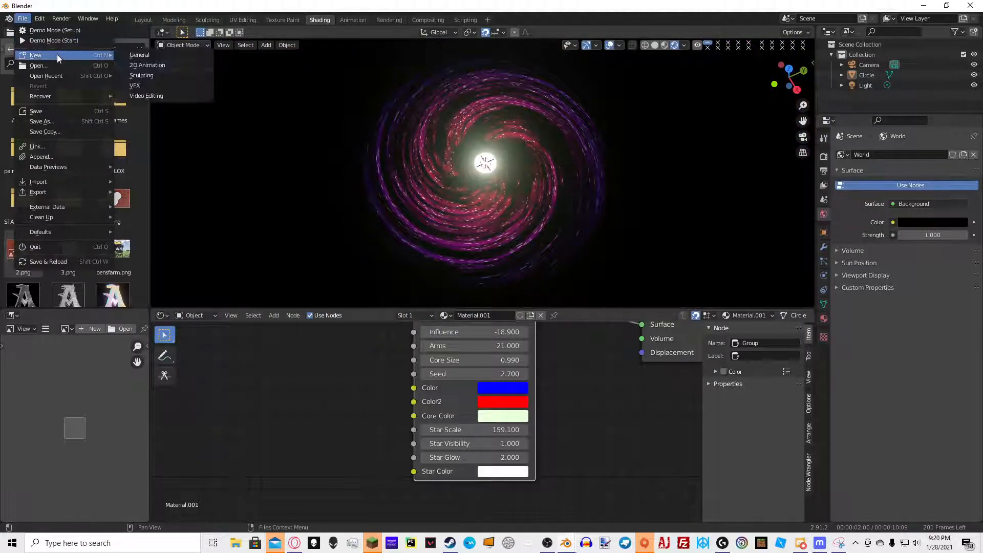
pyautogui.click(145, 57)
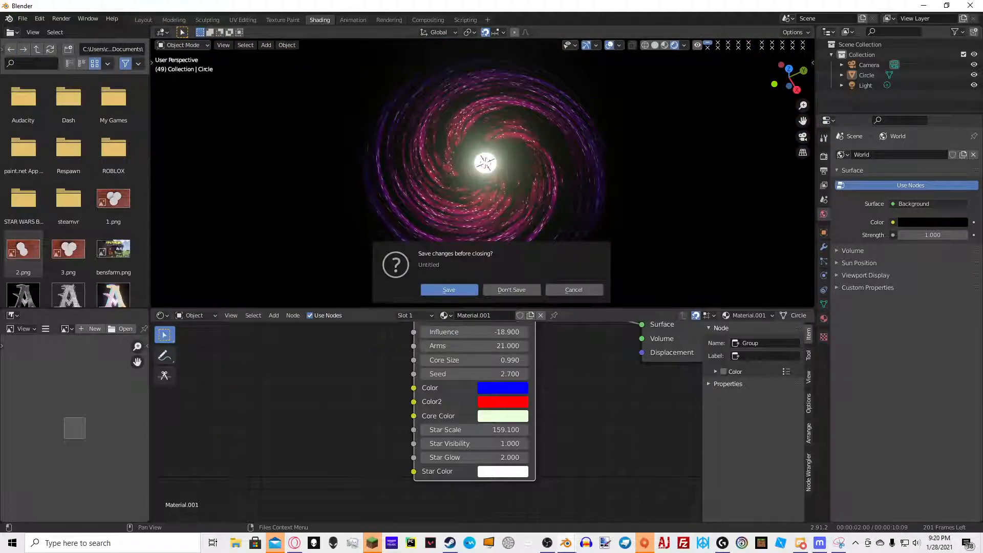
pyautogui.click(513, 289)
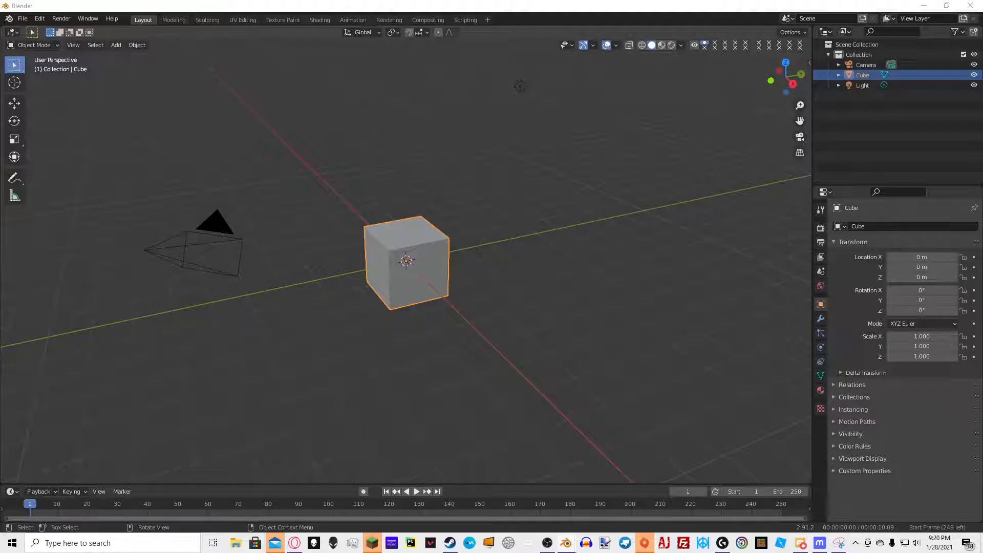
# Delete the default cube
pyautogui.scroll(5, 217, 273)
pyautogui.scroll(-7, 309, 177)
pyautogui.scroll(3, 348, 200)
pyautogui.moveTo(383, 198); pyautogui.dragTo(450, 266, button='middle')
pyautogui.scroll(3, 435, 236)
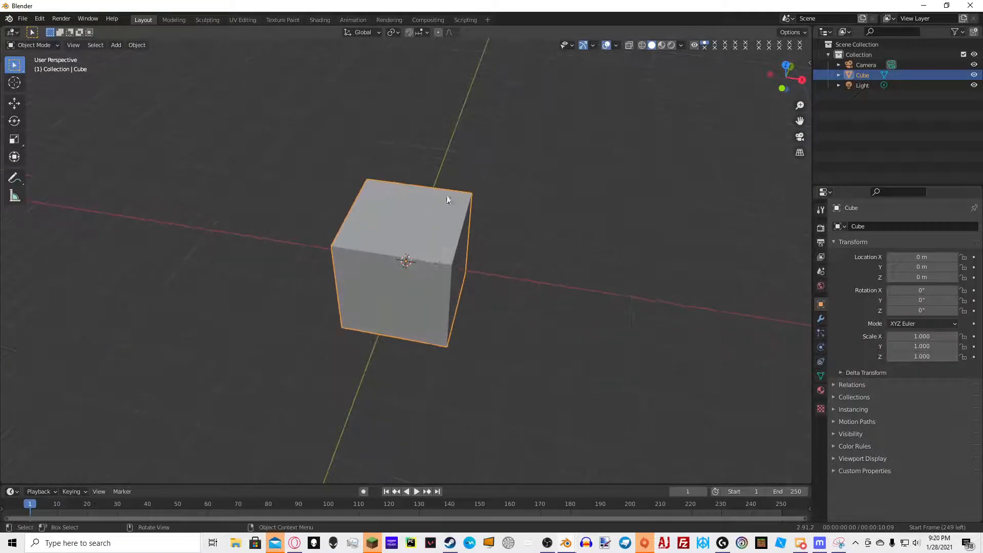
pyautogui.press('Delete')
# Add a mesh circle at the scene origin
pyautogui.hotkey('shift', 'a')
pyautogui.moveTo(456, 155)
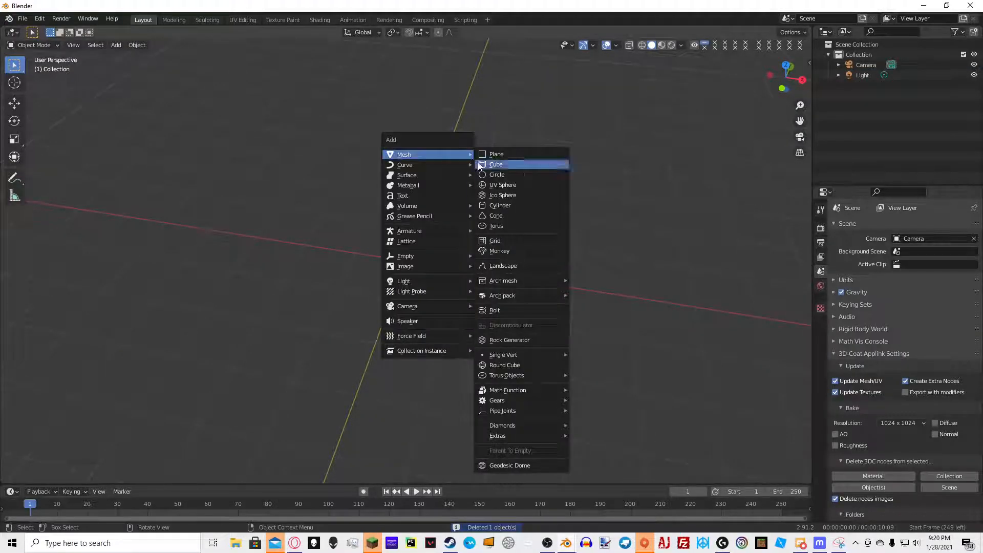
pyautogui.click(503, 174)
# Fill the circle with a face in Edit Mode and return to Object Mode
pyautogui.press('Tab')
pyautogui.scroll(7, 493, 248)
pyautogui.scroll(-6, 474, 249)
pyautogui.press('Tab')
pyautogui.moveTo(455, 208); pyautogui.dragTo(616, 180, button='middle')
pyautogui.press('Tab')
pyautogui.press('f')
pyautogui.press('Tab')
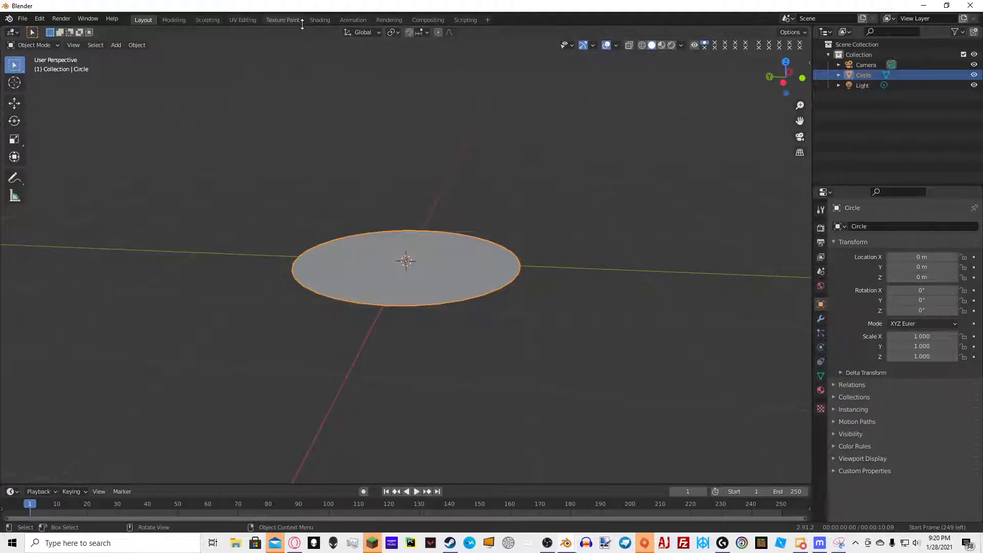
# Switch to the Shading workspace and create a new material for the circle
pyautogui.click(320, 19)
pyautogui.scroll(8, 521, 189)
pyautogui.scroll(-6, 481, 210)
pyautogui.keyDown('shift'); pyautogui.moveTo(481, 209); pyautogui.dragTo(388, 128, button='middle'); pyautogui.keyUp('shift')
pyautogui.scroll(7, 492, 135)
pyautogui.moveTo(492, 139)
pyautogui.mouseDown(button='middle')
pyautogui.moveTo(549, 136)
pyautogui.moveTo(487, 92)
pyautogui.moveTo(485, 151)
pyautogui.mouseUp(button='middle')
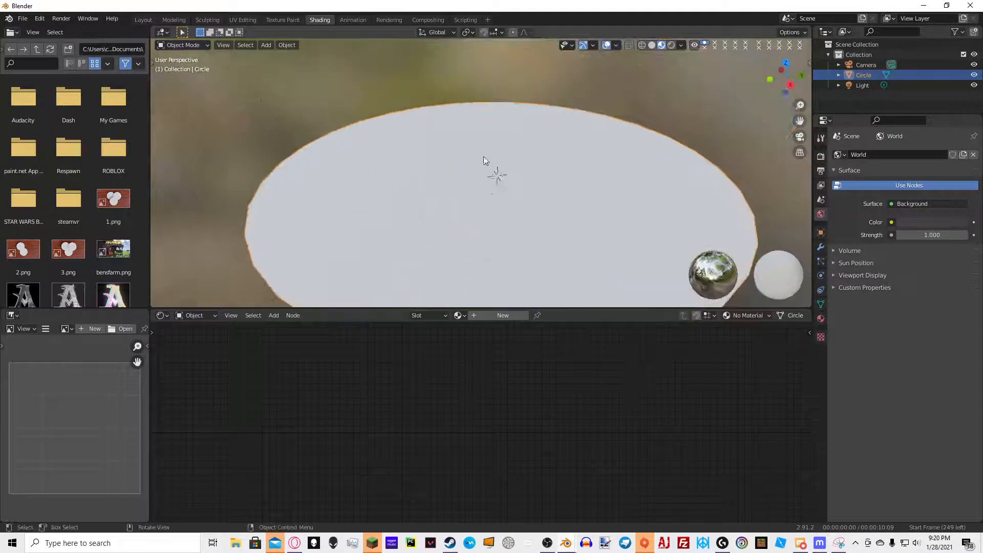
pyautogui.scroll(-3, 489, 169)
pyautogui.click(497, 315)
# Group the material's shader node into a new node group
pyautogui.click(440, 351)
pyautogui.press('Escape')
pyautogui.hotkey('ctrl', 'g')
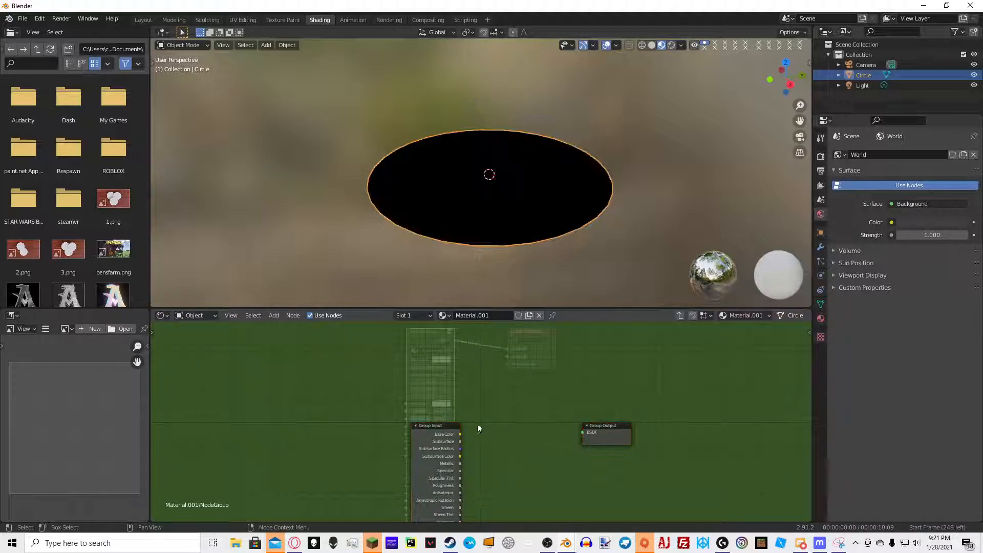
# Remove all of the node group's inputs from its interface
pyautogui.press('n')
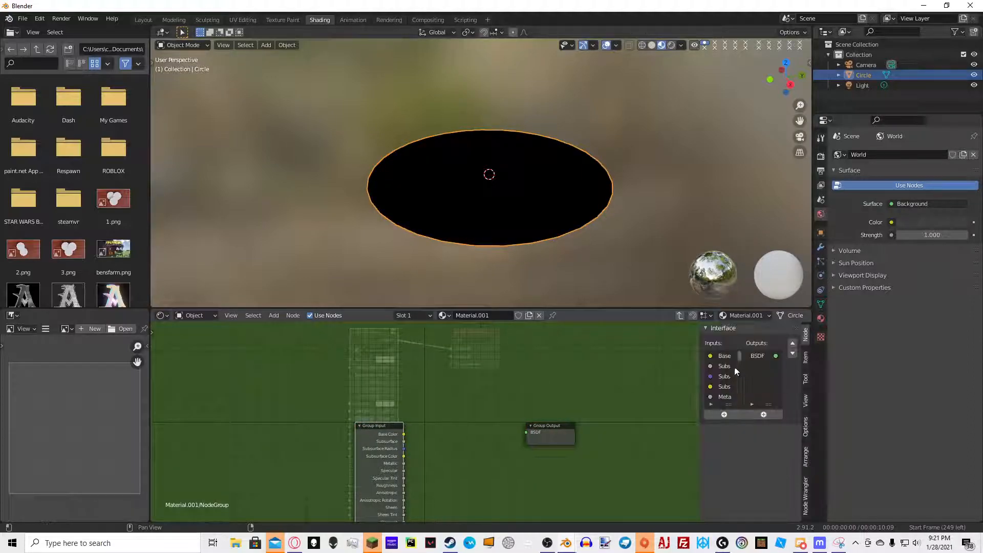
pyautogui.click(723, 356)
pyautogui.click(794, 428)
pyautogui.click(793, 428)
pyautogui.click(793, 428)
pyautogui.click(794, 428)
pyautogui.click(792, 427)
pyautogui.click(793, 428)
pyautogui.click(792, 428)
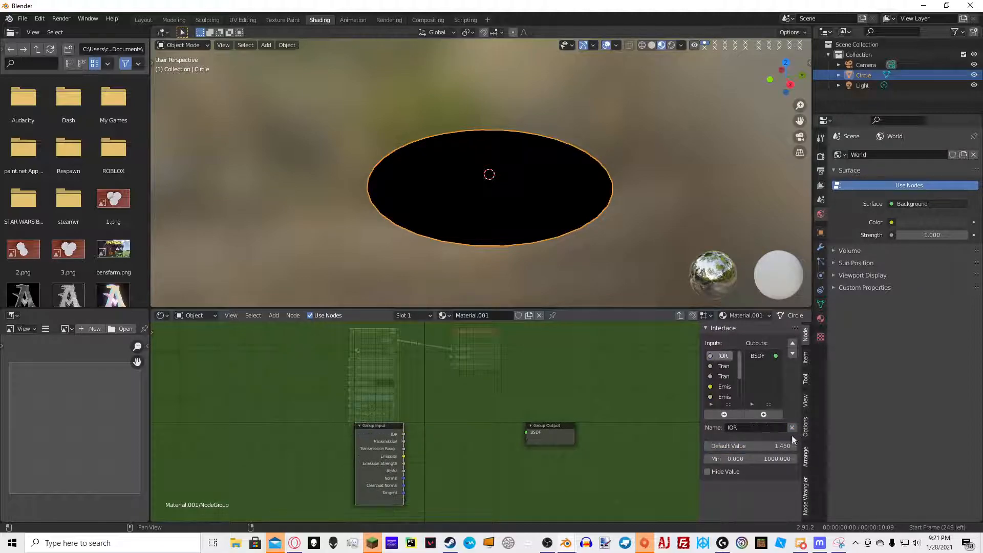
pyautogui.click(792, 428)
pyautogui.click(792, 429)
pyautogui.click(792, 429)
pyautogui.click(792, 428)
pyautogui.click(792, 428)
pyautogui.click(792, 429)
pyautogui.click(792, 428)
pyautogui.click(793, 429)
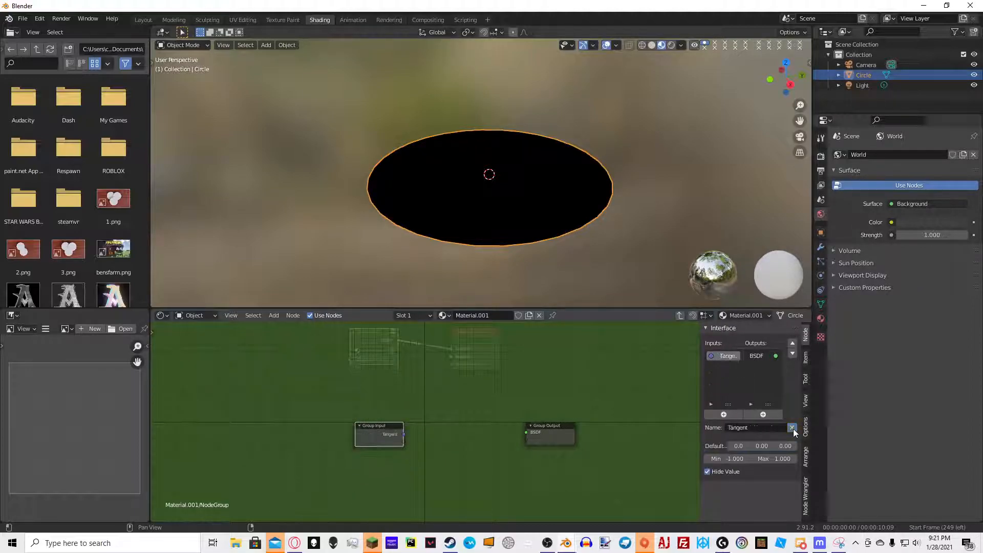
pyautogui.click(792, 428)
# Rename the node group's output to Shader
pyautogui.click(762, 357)
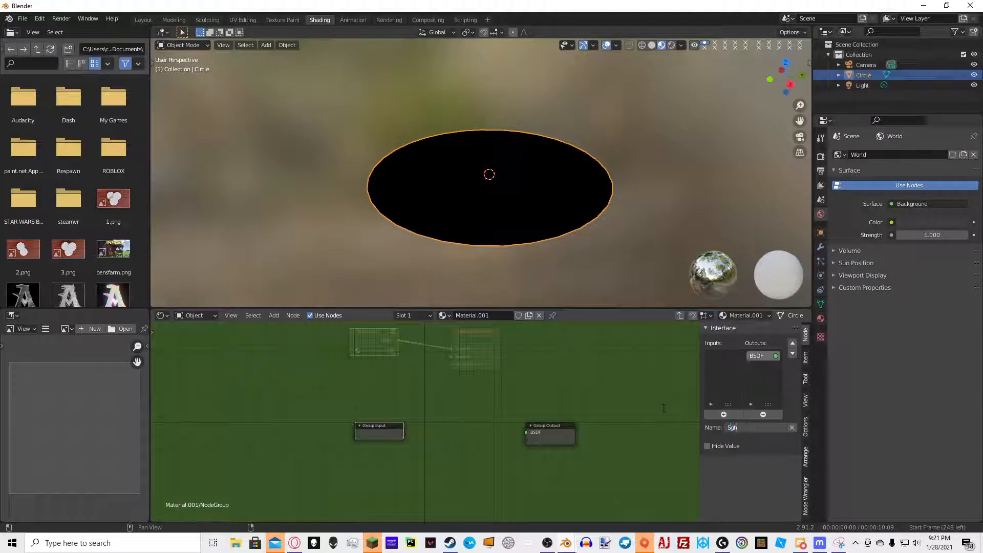
pyautogui.write('Shader')
pyautogui.press('Return')
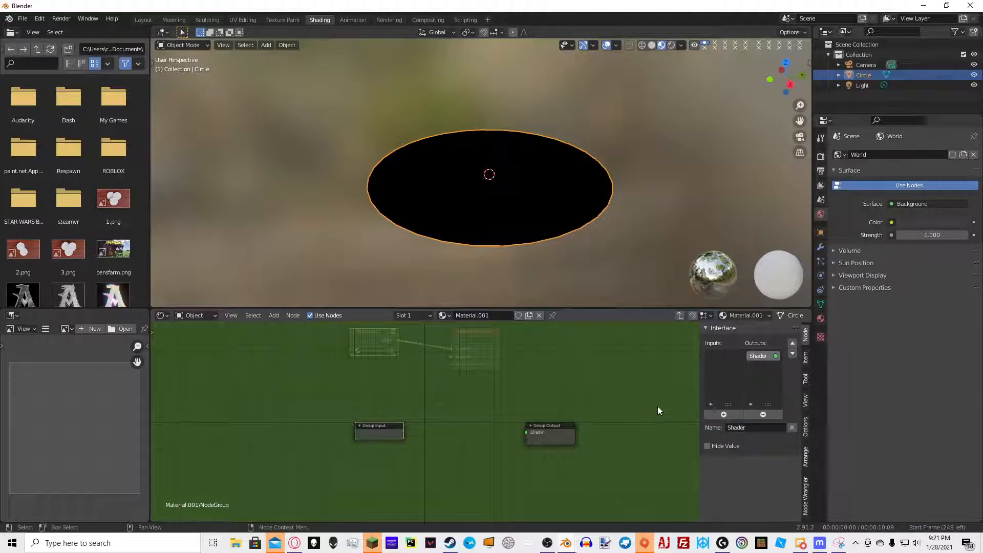
# Add an Emission node inside the node group
pyautogui.moveTo(376, 436); pyautogui.dragTo(244, 434)
pyautogui.scroll(3, 449, 395)
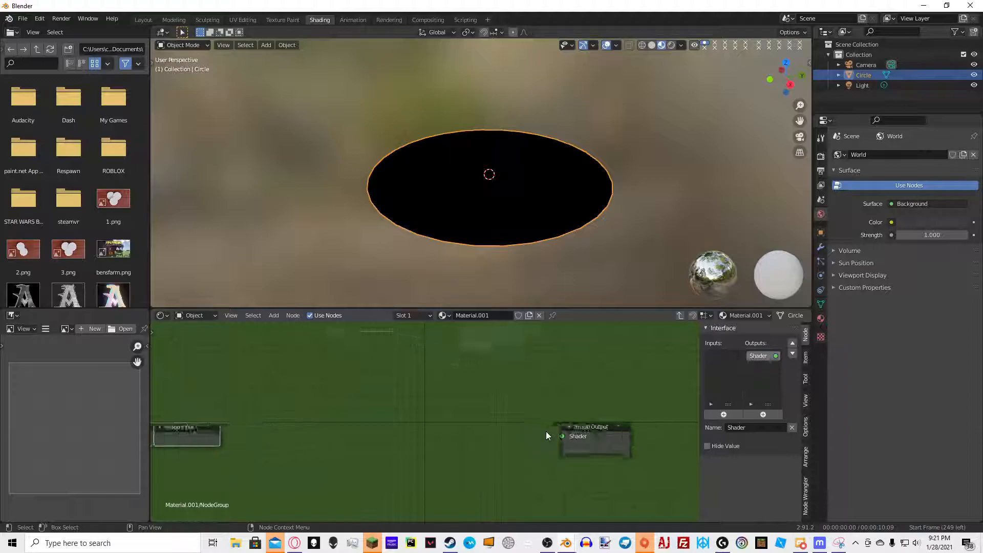
pyautogui.hotkey('shift', 'a')
pyautogui.click(359, 379)
pyautogui.write('em')
pyautogui.press('Return')
pyautogui.click(395, 365)
# Add a Transparent BSDF node below the Emission node
pyautogui.hotkey('shift', 'a')
pyautogui.click(443, 359)
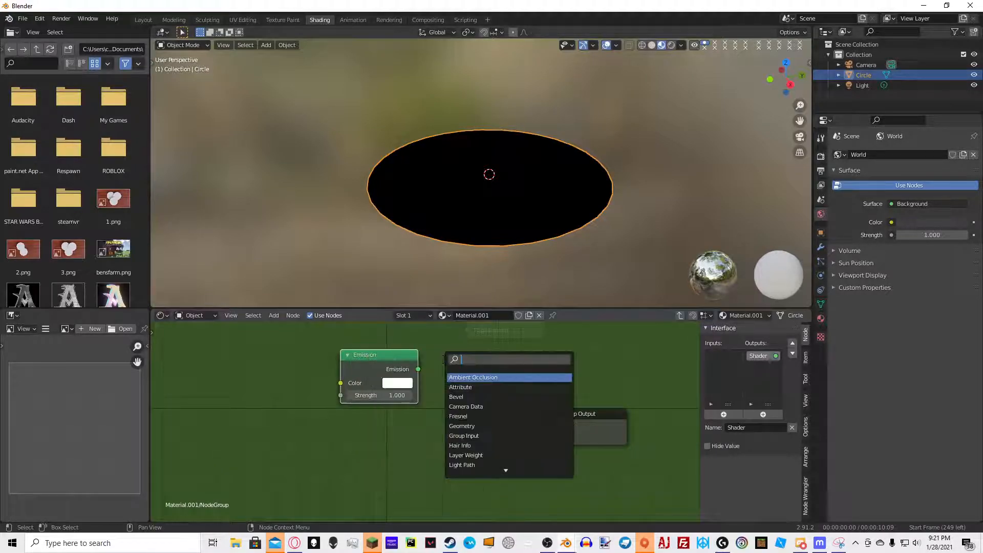
pyautogui.write('trans')
pyautogui.press('Down')
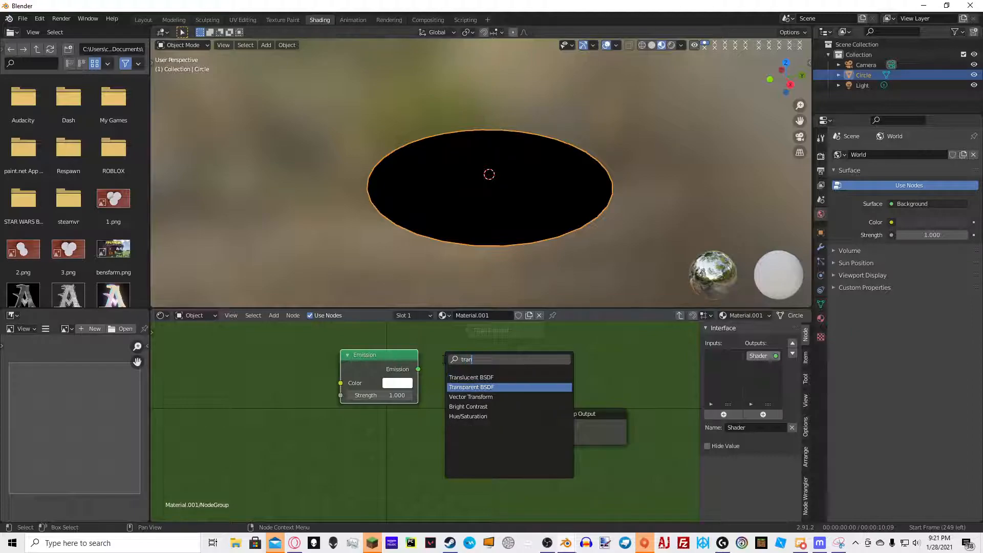
pyautogui.press('Return')
pyautogui.click(328, 424)
# Add a Mix Shader node between the shaders and the Group Output
pyautogui.hotkey('shift', 'a')
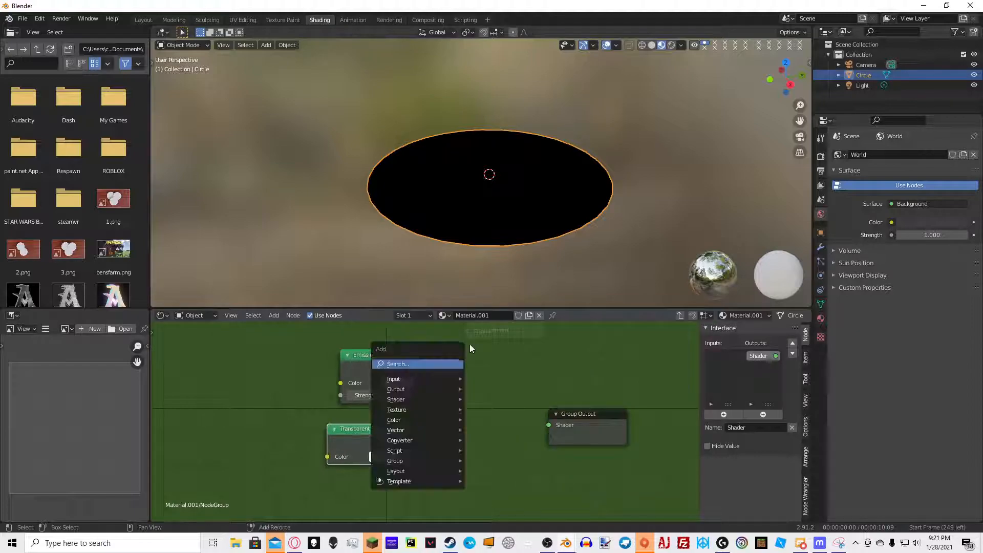
pyautogui.click(436, 364)
pyautogui.write('mix')
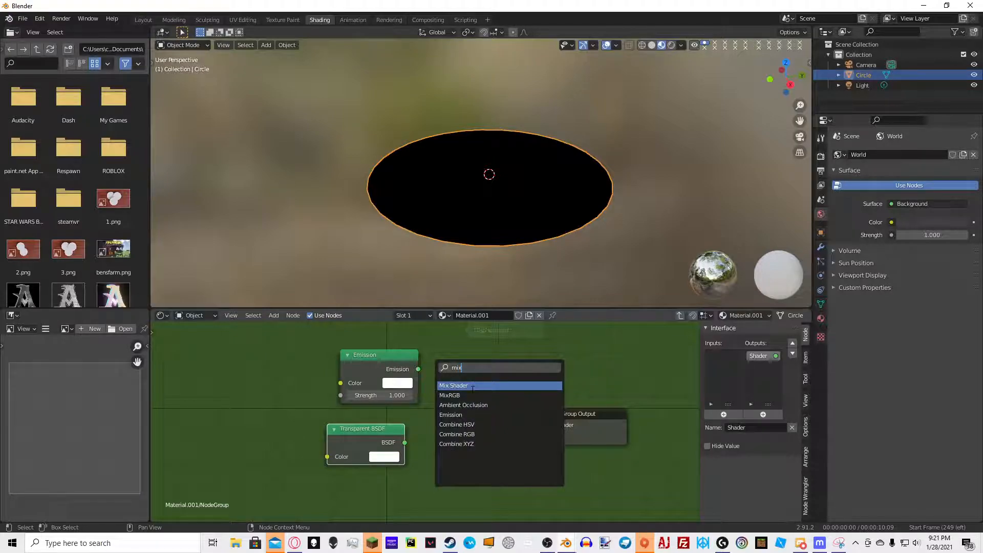
pyautogui.click(472, 387)
pyautogui.click(468, 385)
# Connect Emission and Transparent BSDF into the Mix Shader, and the Mix Shader into the Group Output
pyautogui.moveTo(419, 369); pyautogui.dragTo(441, 425)
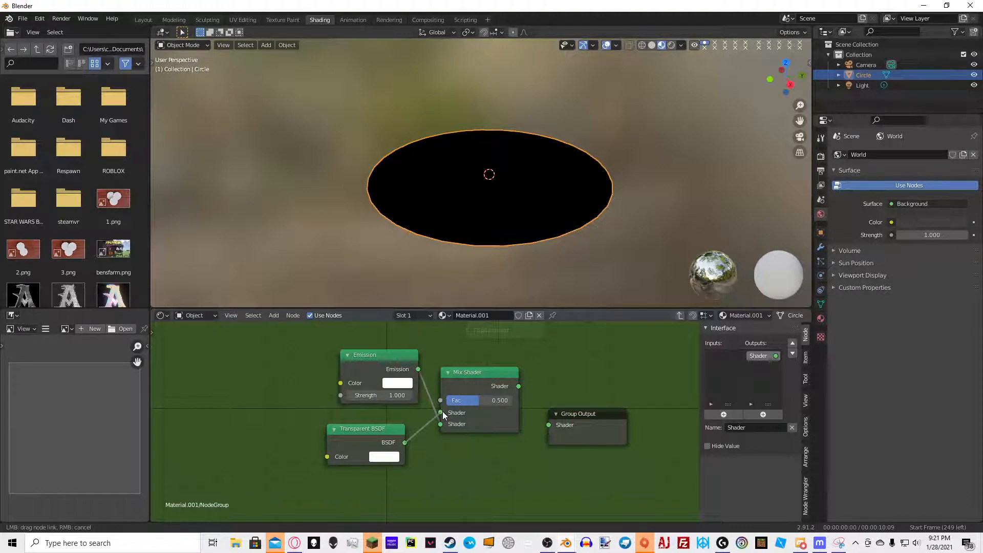
pyautogui.moveTo(519, 386); pyautogui.dragTo(548, 425)
pyautogui.moveTo(355, 435)
pyautogui.mouseDown()
pyautogui.moveTo(389, 415)
pyautogui.moveTo(371, 426)
pyautogui.mouseUp()
# Exit the node group back to the material's node tree
pyautogui.press('Tab')
pyautogui.moveTo(484, 358); pyautogui.dragTo(366, 463, button='middle')
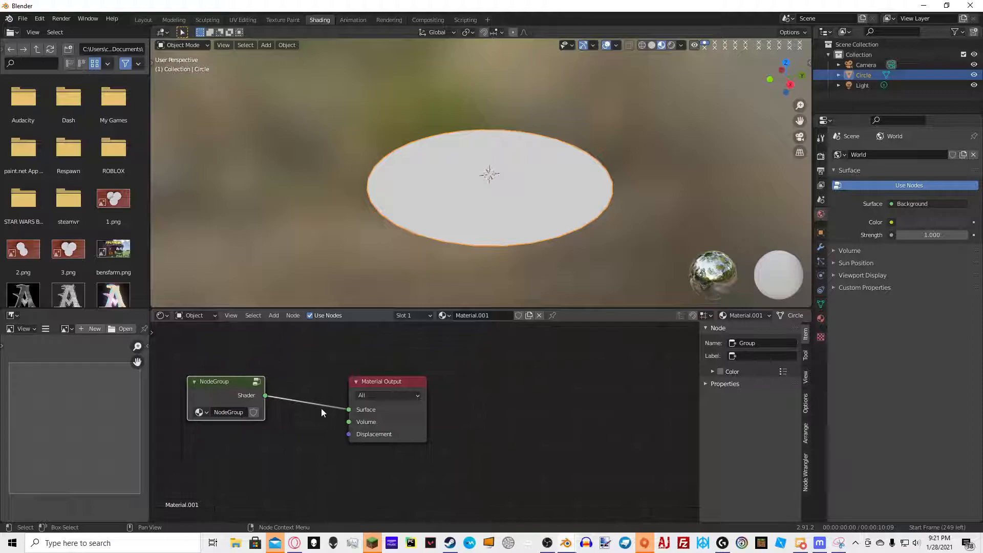
pyautogui.moveTo(450, 263); pyautogui.dragTo(382, 259, button='middle')
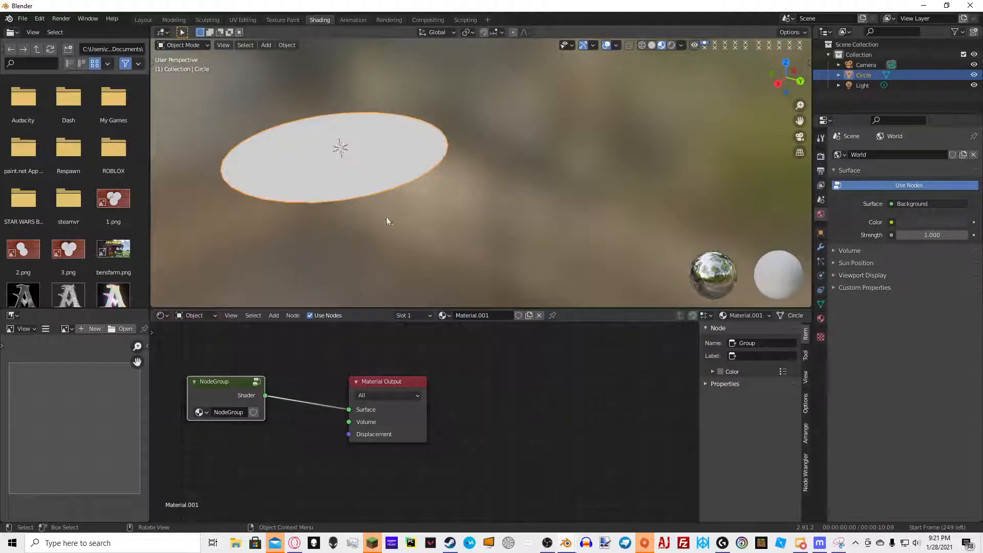
# Rename the node group to Galaxy and enter it again for editing
pyautogui.write('Galaxy')
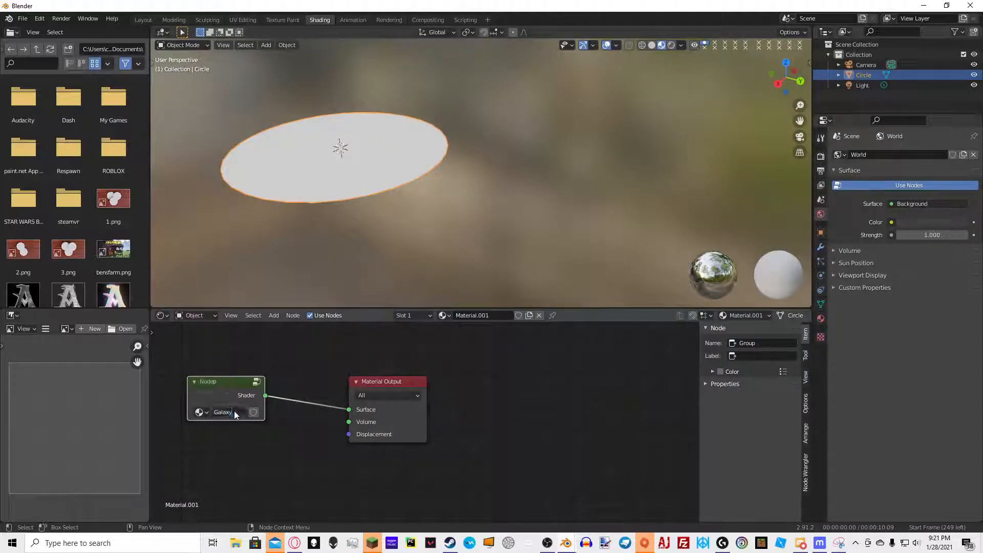
pyautogui.press('Return')
pyautogui.press('Tab')
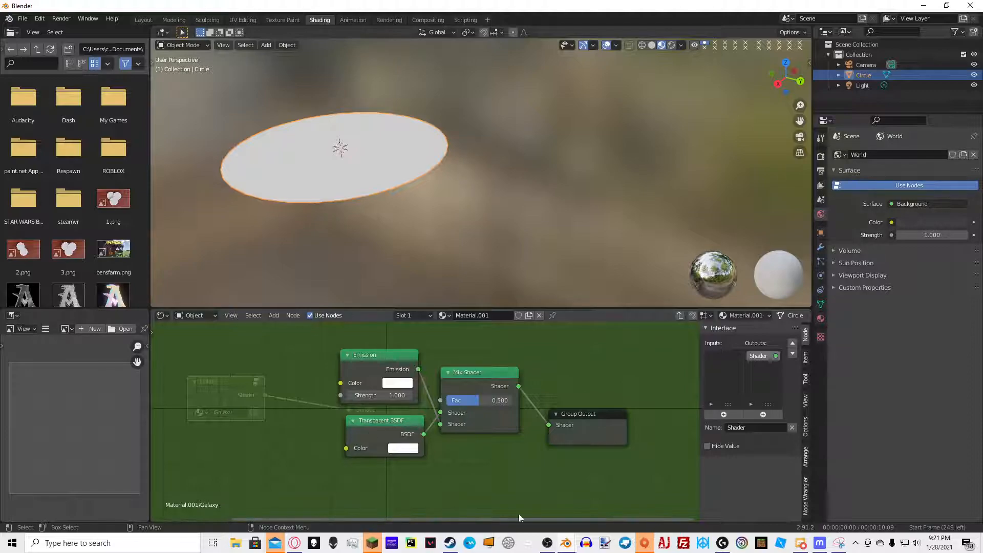
# Set the material's blend mode to Alpha Blend
pyautogui.moveTo(489, 388); pyautogui.dragTo(529, 400)
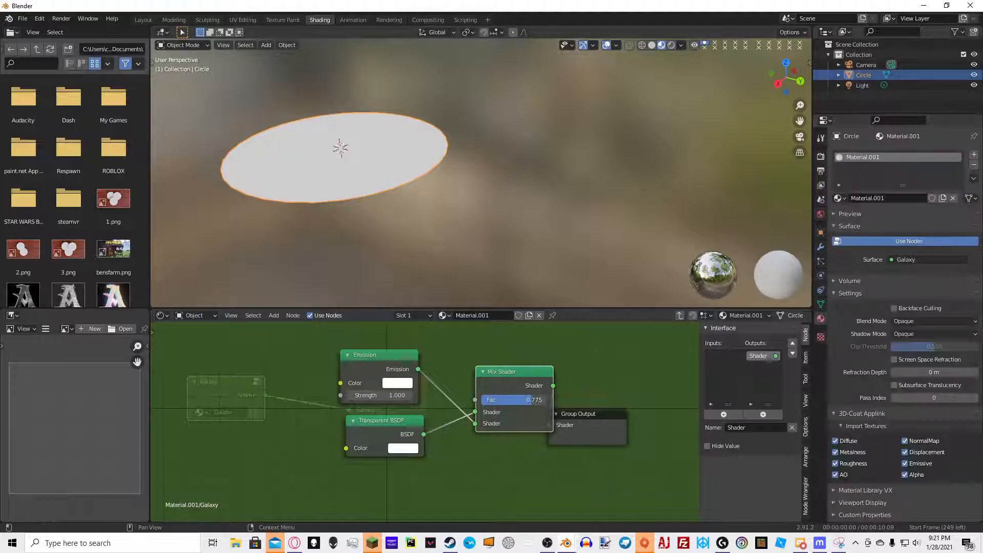
pyautogui.click(923, 319)
pyautogui.click(925, 366)
pyautogui.moveTo(479, 203); pyautogui.dragTo(602, 185, button='middle')
# Set the Mix Shader's factor to 0.5
pyautogui.moveTo(533, 400); pyautogui.dragTo(481, 396)
pyautogui.click(498, 402)
pyautogui.write('.5')
pyautogui.press('Return')
# Move the Group Input node out of the way to the left of the shaders
pyautogui.moveTo(399, 418); pyautogui.dragTo(521, 420, button='middle')
pyautogui.scroll(-1, 521, 420)
pyautogui.moveTo(207, 437); pyautogui.dragTo(344, 410, button='middle')
pyautogui.moveTo(370, 396); pyautogui.dragTo(256, 389)
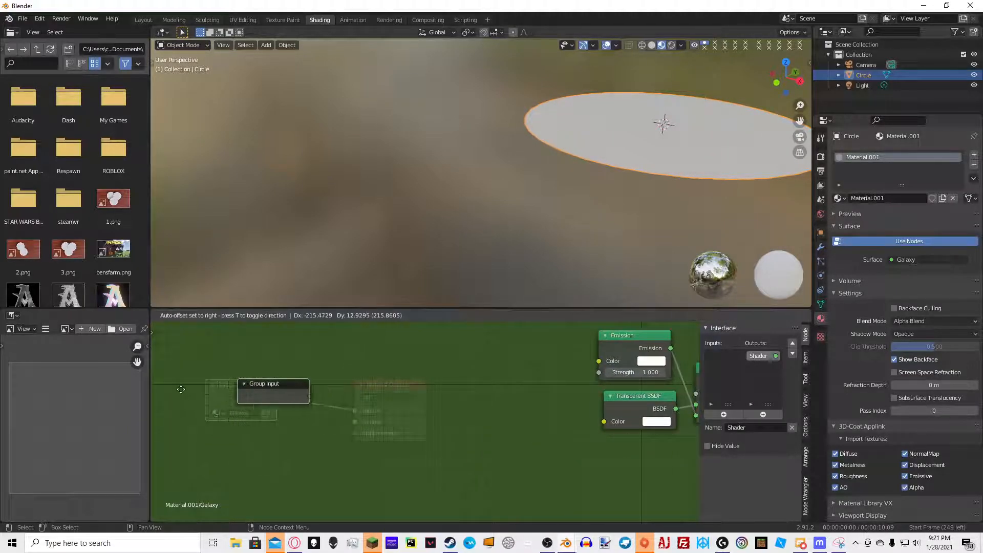
pyautogui.moveTo(313, 371); pyautogui.dragTo(446, 371, button='middle')
pyautogui.hotkey('shift', 'a')
pyautogui.click(563, 345)
pyautogui.write('tex')
pyautogui.click(620, 375)
pyautogui.click(526, 402)
pyautogui.scroll(-4, 526, 405)
pyautogui.moveTo(526, 405); pyautogui.dragTo(529, 353, button='middle')
pyautogui.press('x')
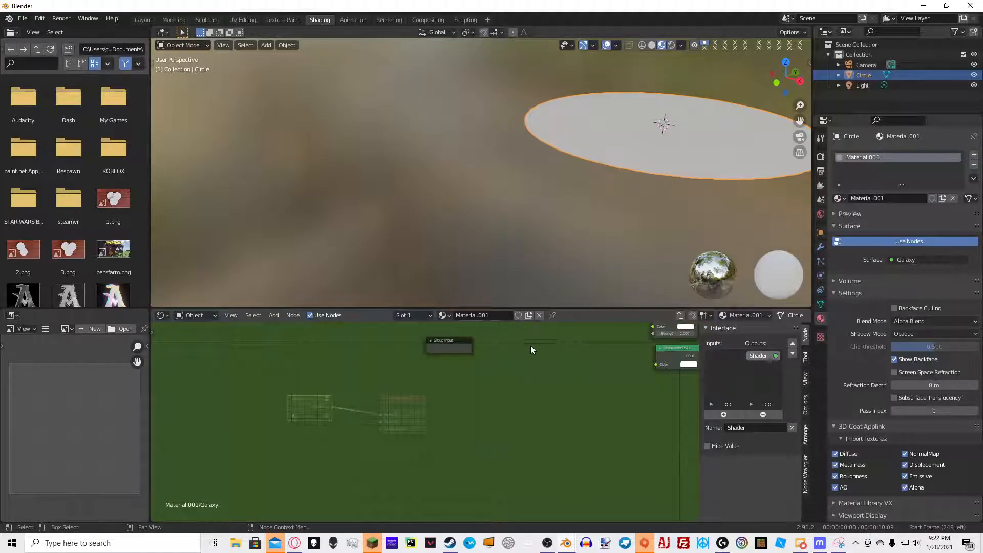
# Add a Texture Coordinate node inside the group
pyautogui.hotkey('shift', 'a')
pyautogui.click(505, 342)
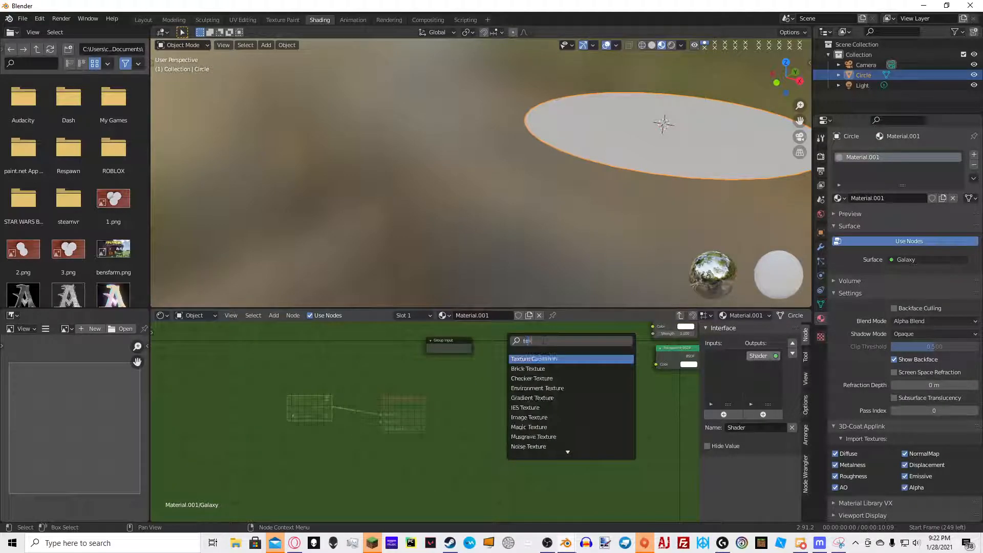
pyautogui.click(547, 359)
pyautogui.click(447, 399)
pyautogui.scroll(4, 440, 402)
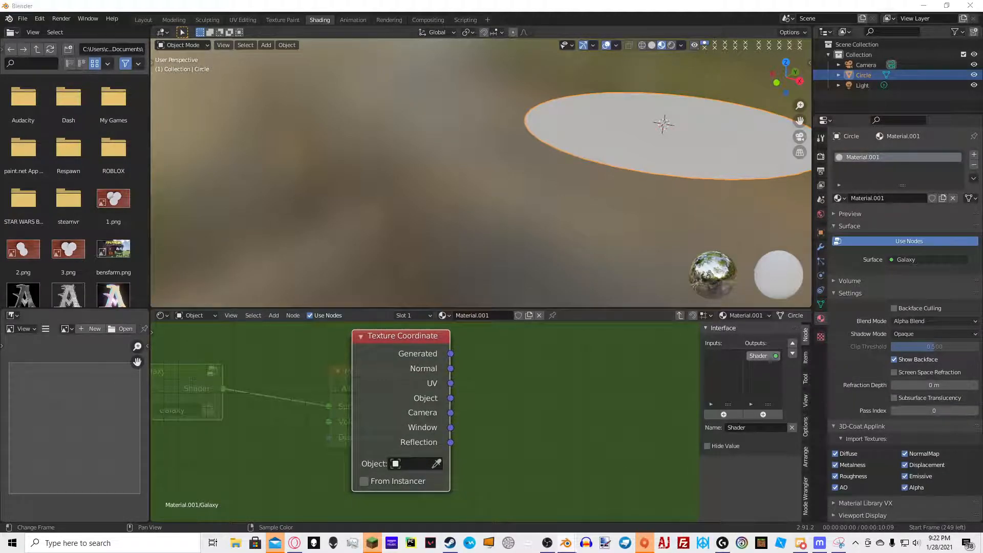
# Add a Mapping node and connect the Texture Coordinate's Generated output to its Vector input
pyautogui.hotkey('shift', 'a')
pyautogui.click(526, 371)
pyautogui.write('mapp')
pyautogui.press('Return')
pyautogui.click(504, 351)
pyautogui.moveTo(451, 354); pyautogui.dragTo(496, 434)
pyautogui.moveTo(451, 354); pyautogui.dragTo(490, 432)
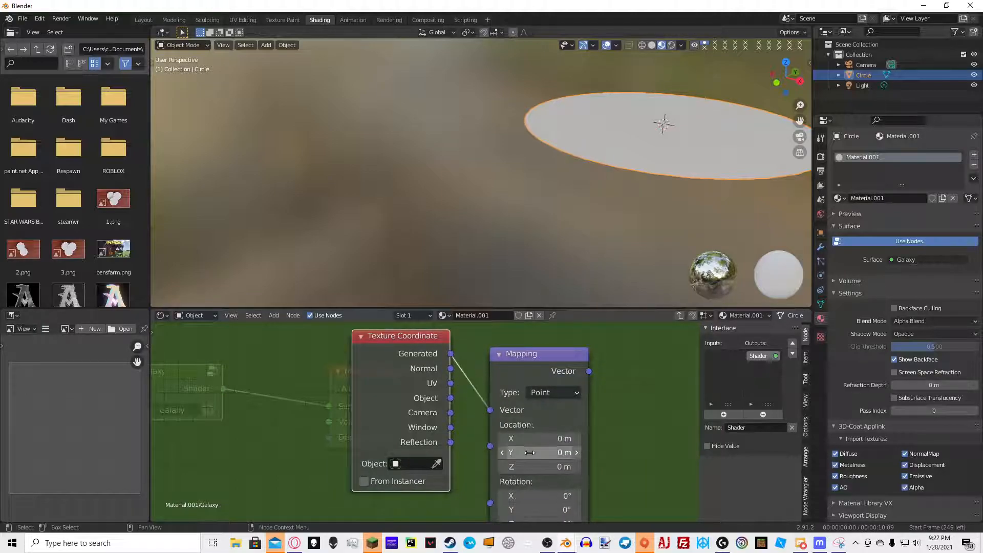
# Set the Mapping node's location X and Y to -0.5
pyautogui.click(538, 439)
pyautogui.write('-.5')
pyautogui.press('Tab')
pyautogui.write('-.5')
pyautogui.press('Return')
# Rearrange the coordinate nodes and preview the Mapping output on the circle in the viewport
pyautogui.scroll(-3, 595, 401)
pyautogui.moveTo(472, 376); pyautogui.dragTo(398, 352, button='middle')
pyautogui.moveTo(242, 340); pyautogui.dragTo(241, 371)
pyautogui.keyDown('ctrl'); pyautogui.keyDown('shift'); pyautogui.click(325, 361); pyautogui.keyUp('shift'); pyautogui.keyUp('ctrl')
pyautogui.moveTo(594, 194); pyautogui.dragTo(431, 266, button='middle')
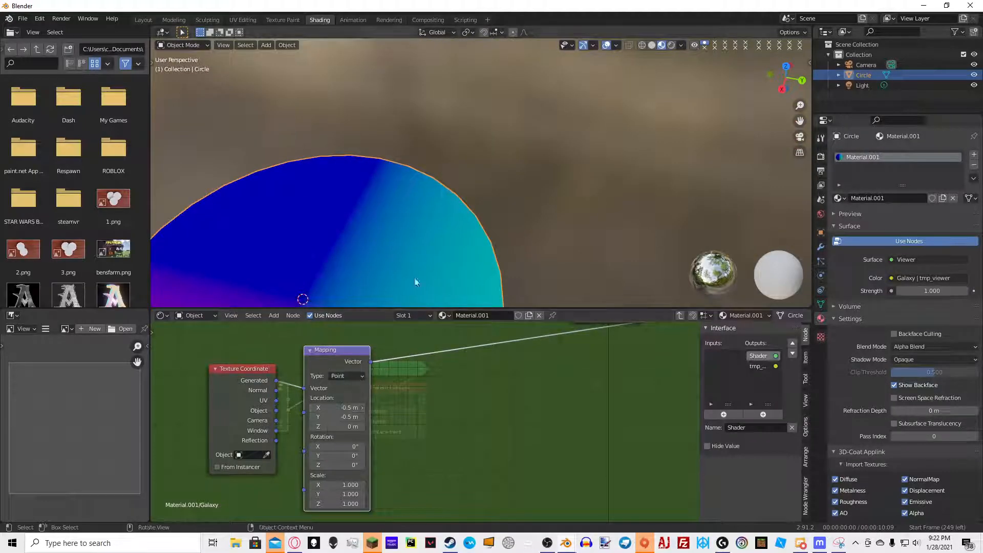
# Set the Mapping node's location X and Y to 0
pyautogui.moveTo(406, 301); pyautogui.dragTo(413, 298, button='middle')
pyautogui.scroll(-3, 457, 225)
pyautogui.click(352, 408)
pyautogui.write('0')
pyautogui.press('Return')
pyautogui.click(352, 417)
pyautogui.write('0')
pyautogui.press('Return')
# Set the Mapping node's location X to -0.8
pyautogui.click(354, 408)
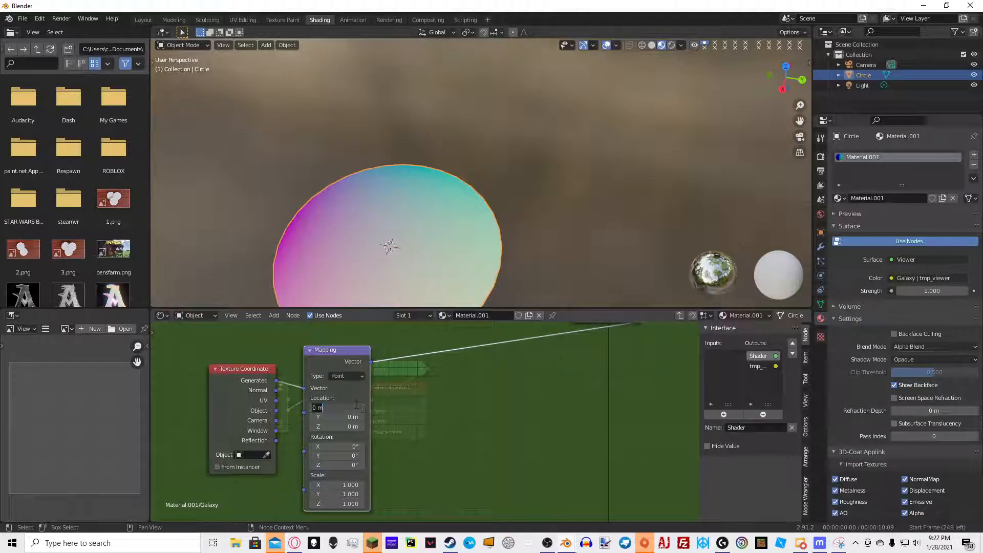
pyautogui.write('-0.8')
pyautogui.press('Return')
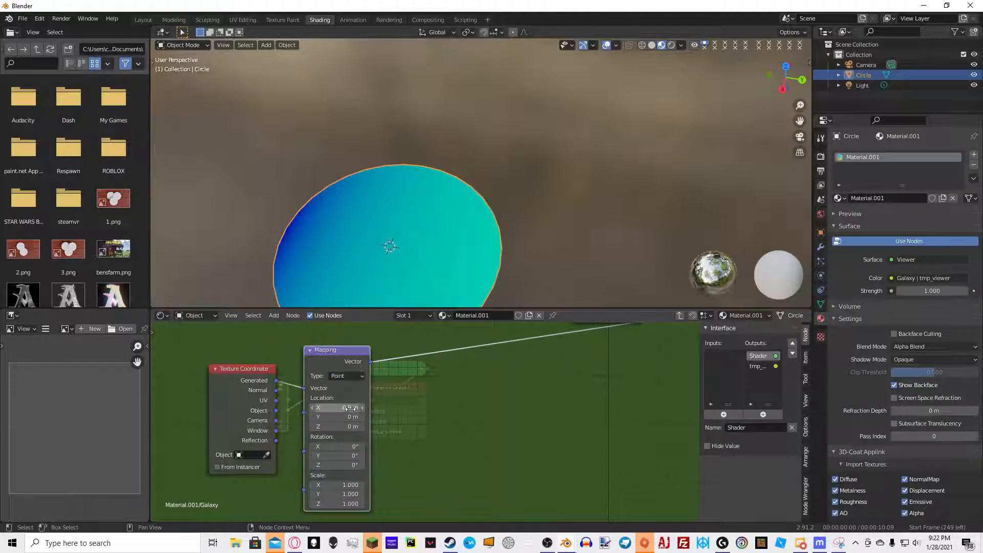
# Set the Mapping node's location X and Y back to -0.5
pyautogui.click(349, 408)
pyautogui.press('BackSpace')
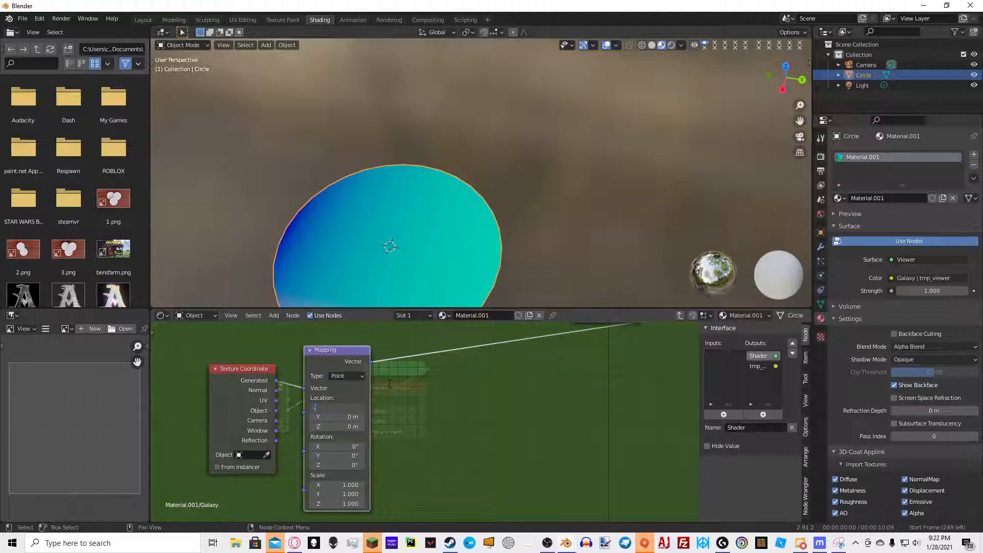
pyautogui.write('-0.5')
pyautogui.press('Return')
pyautogui.click(353, 417)
pyautogui.write('-0.5')
pyautogui.press('Return')
# Add a Gradient Texture fed by the Mapping output and set its type to Spherical
pyautogui.moveTo(447, 371); pyautogui.dragTo(431, 397, button='middle')
pyautogui.scroll(-1, 430, 396)
pyautogui.scroll(-3, 429, 396)
pyautogui.scroll(3, 395, 459)
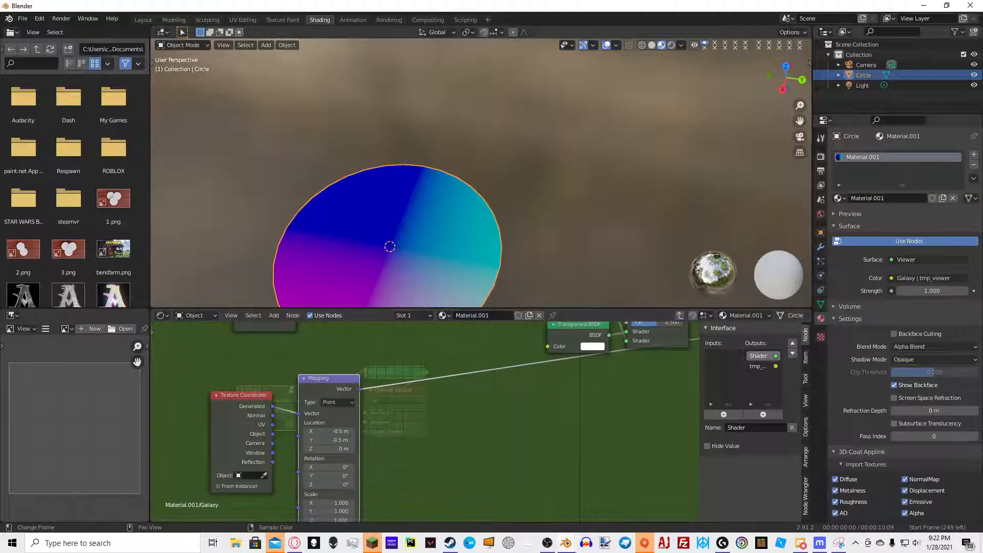
pyautogui.hotkey('shift', 'a')
pyautogui.click(418, 343)
pyautogui.write('grasd')
pyautogui.press('BackSpace')
pyautogui.press('BackSpace')
pyautogui.write('d')
pyautogui.press('Return')
pyautogui.click(418, 388)
pyautogui.click(426, 395)
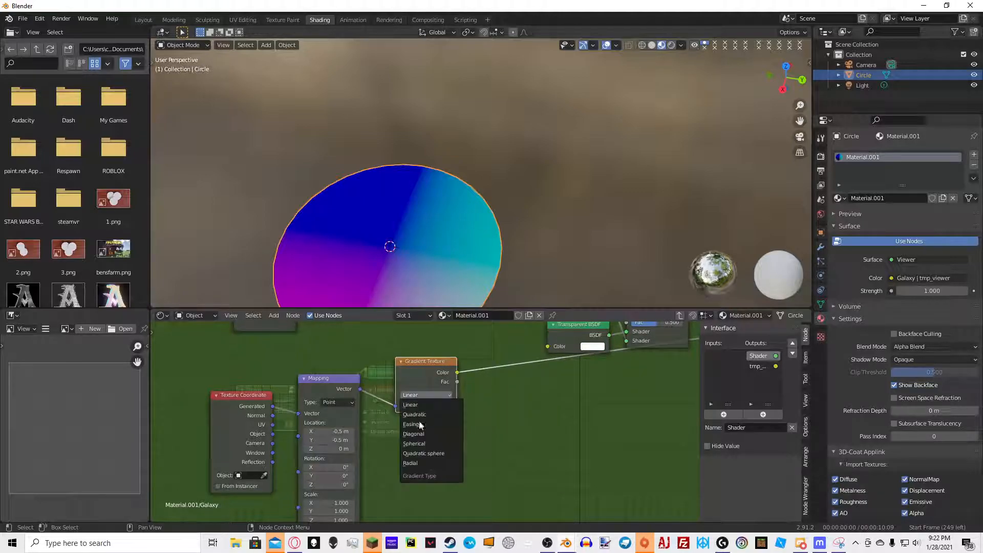
pyautogui.click(415, 444)
pyautogui.moveTo(486, 406); pyautogui.dragTo(435, 396, button='middle')
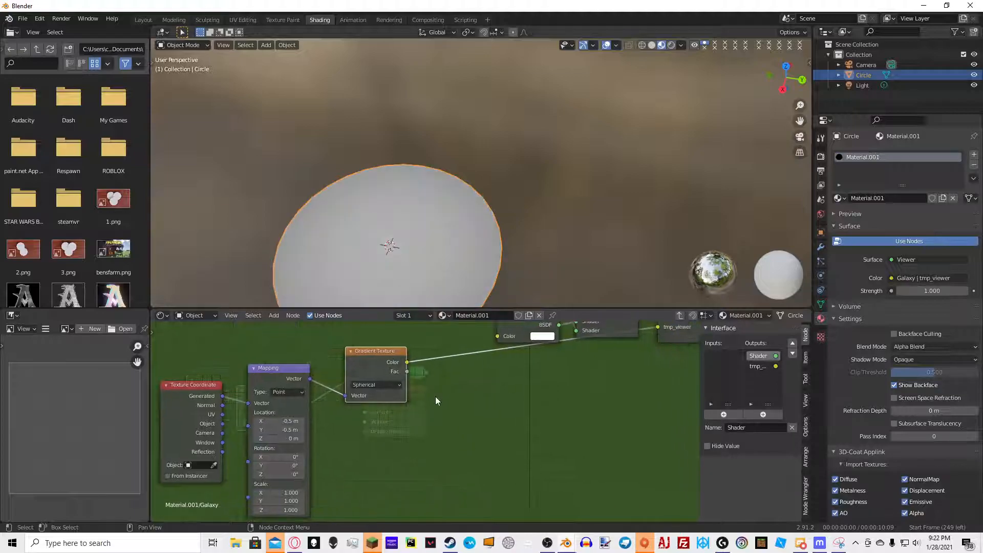
# Add a ColorRamp after the Gradient Texture and move its black stop to position 0.286
pyautogui.moveTo(435, 285); pyautogui.dragTo(477, 218, button='middle')
pyautogui.moveTo(375, 370); pyautogui.dragTo(339, 393, button='middle')
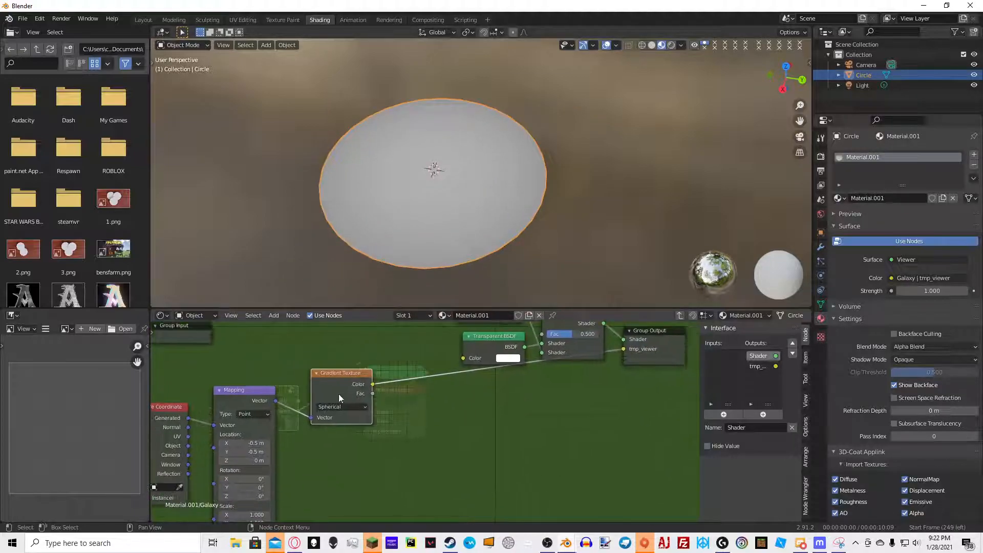
pyautogui.moveTo(340, 396); pyautogui.dragTo(327, 446)
pyautogui.hotkey('shift', 'a')
pyautogui.write('colo')
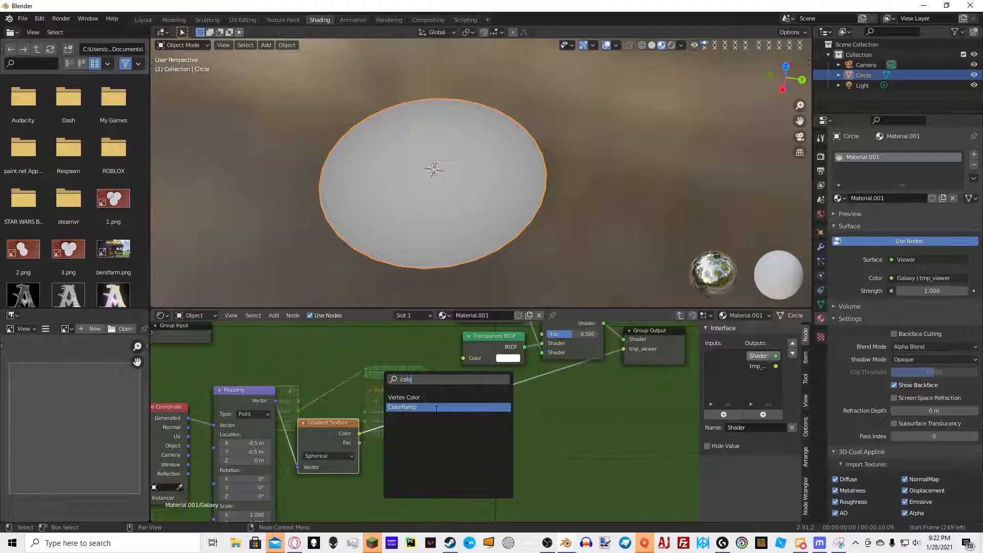
pyautogui.click(437, 407)
pyautogui.click(380, 423)
pyautogui.moveTo(405, 431); pyautogui.dragTo(433, 432)
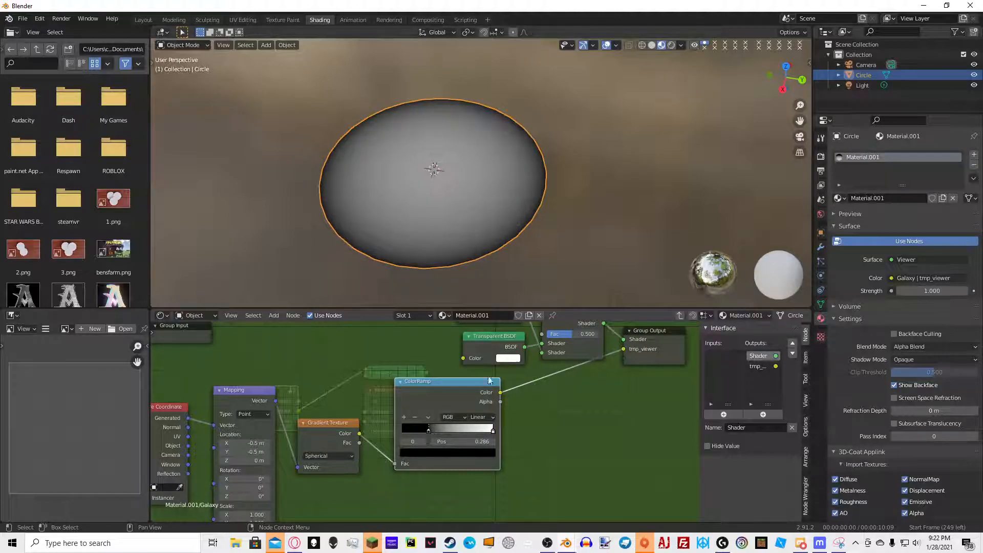
# Add a Math node after the ColorRamp and set its operation to Multiply
pyautogui.moveTo(533, 239); pyautogui.dragTo(661, 238, button='middle')
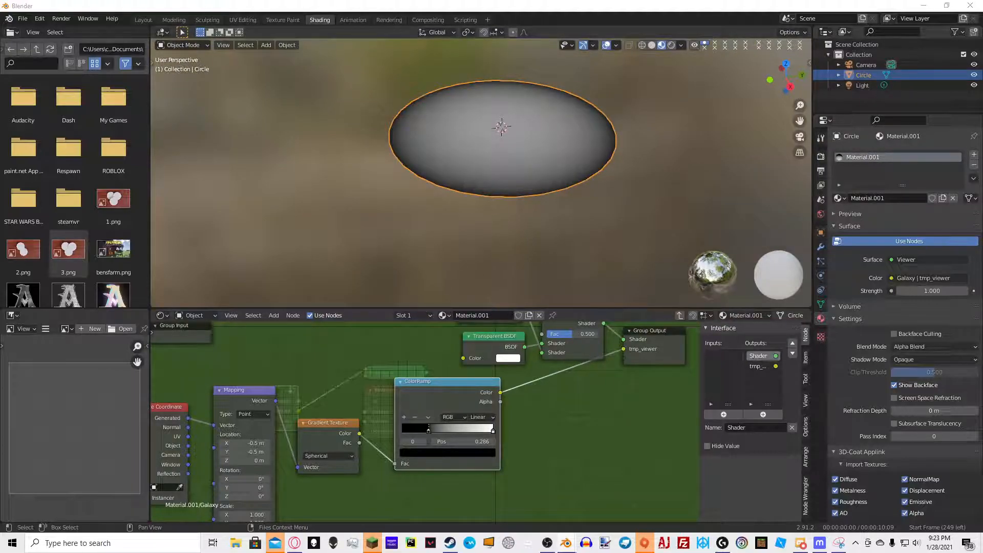
pyautogui.moveTo(312, 381); pyautogui.dragTo(343, 418, button='middle')
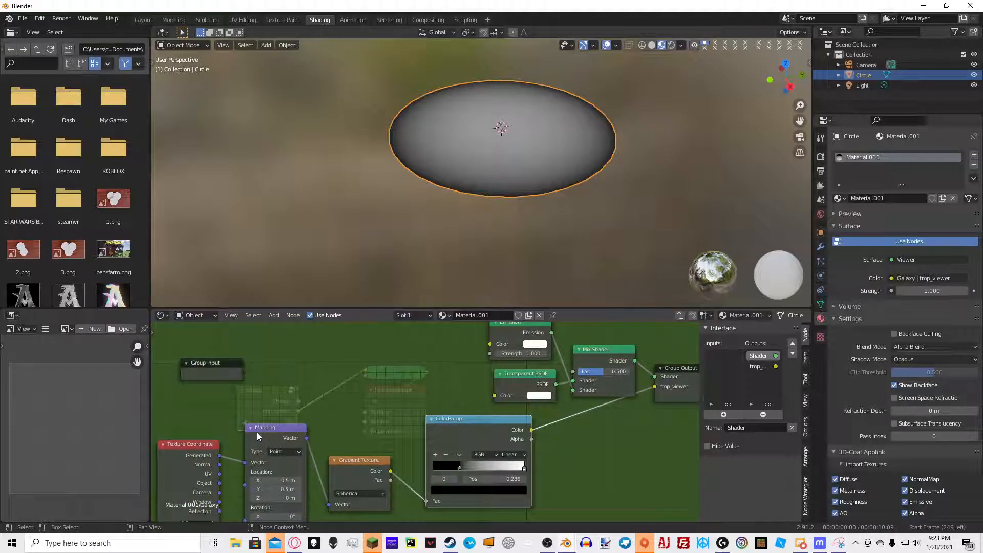
pyautogui.hotkey('shift', 'a')
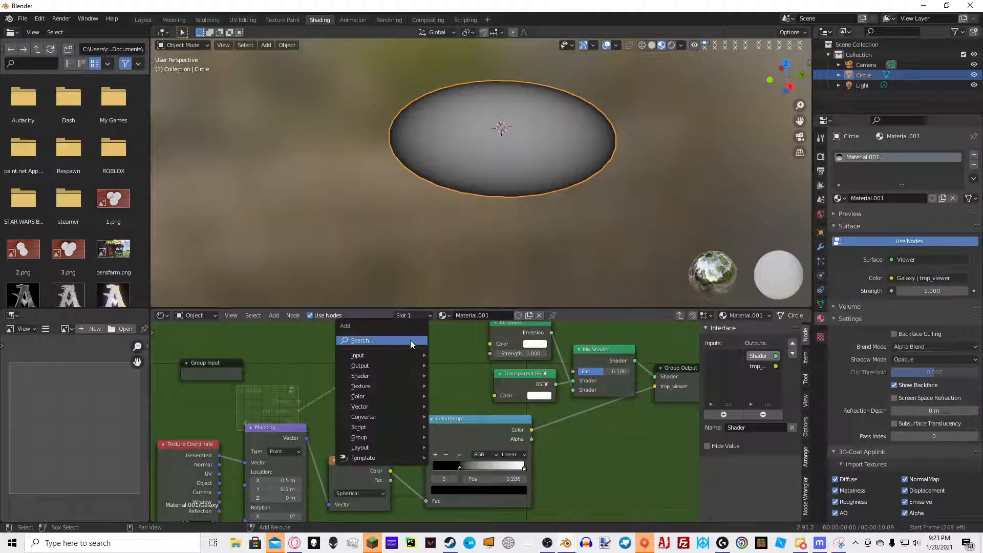
pyautogui.click(410, 340)
pyautogui.write('math')
pyautogui.press('Return')
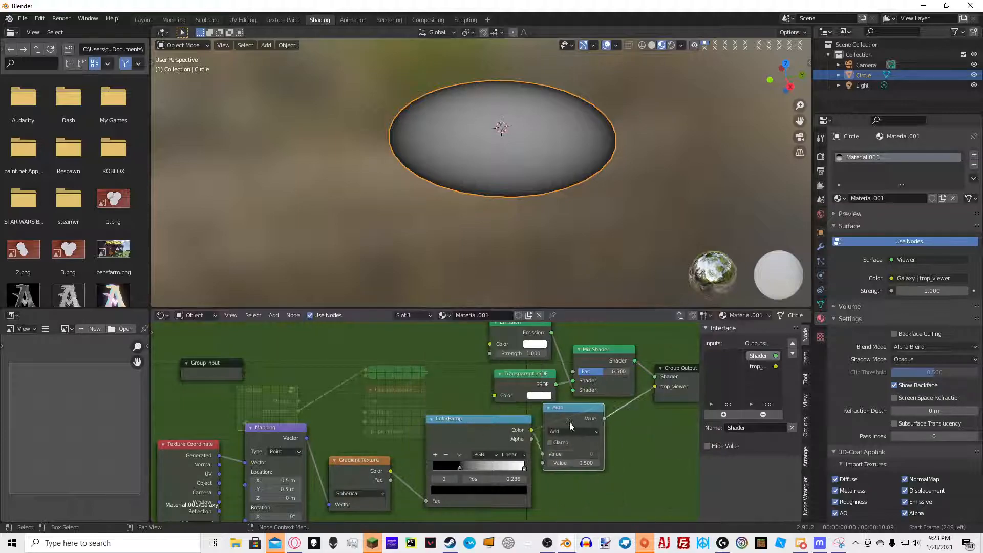
pyautogui.click(592, 424)
pyautogui.moveTo(551, 437); pyautogui.dragTo(528, 426, button='middle')
pyautogui.click(573, 419)
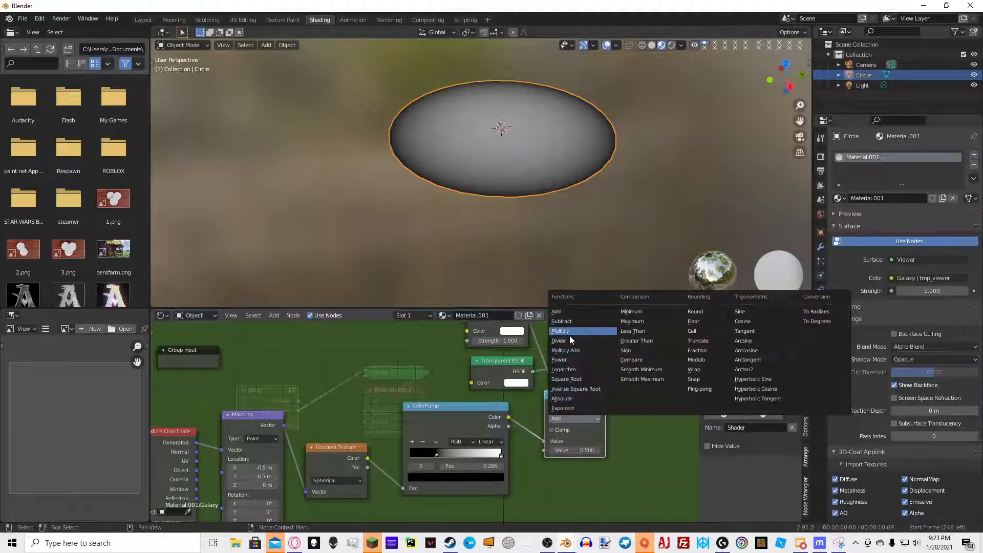
pyautogui.click(570, 332)
# Connect a new group input named Twist to the Multiply node's second value
pyautogui.moveTo(221, 364); pyautogui.dragTo(544, 450)
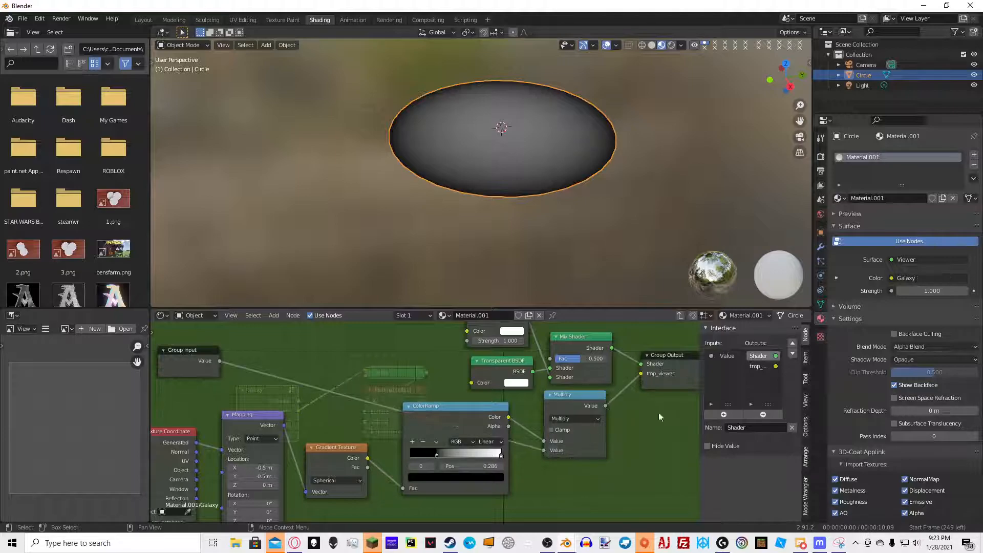
pyautogui.click(720, 358)
pyautogui.click(762, 428)
pyautogui.write('Tw')
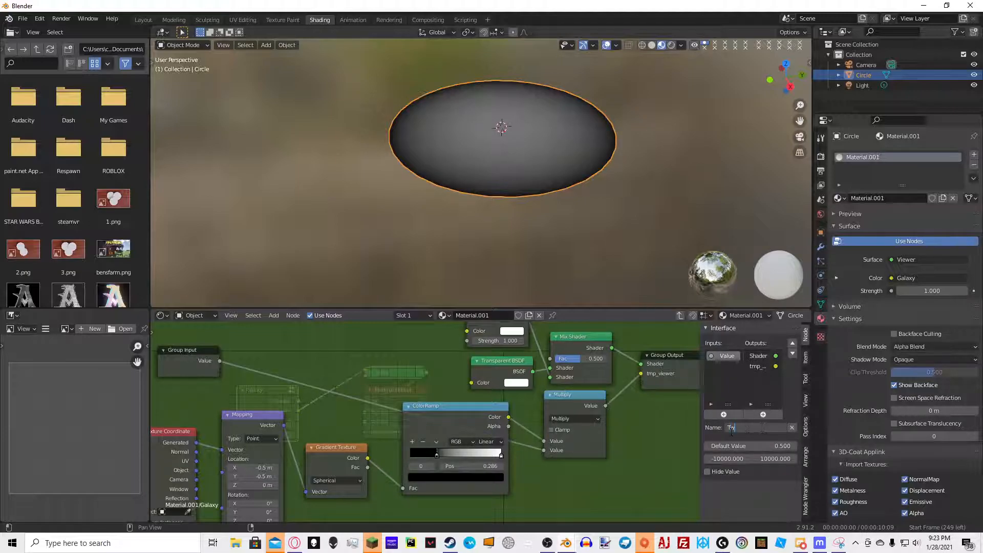
pyautogui.click(575, 436)
pyautogui.moveTo(588, 403); pyautogui.dragTo(583, 422)
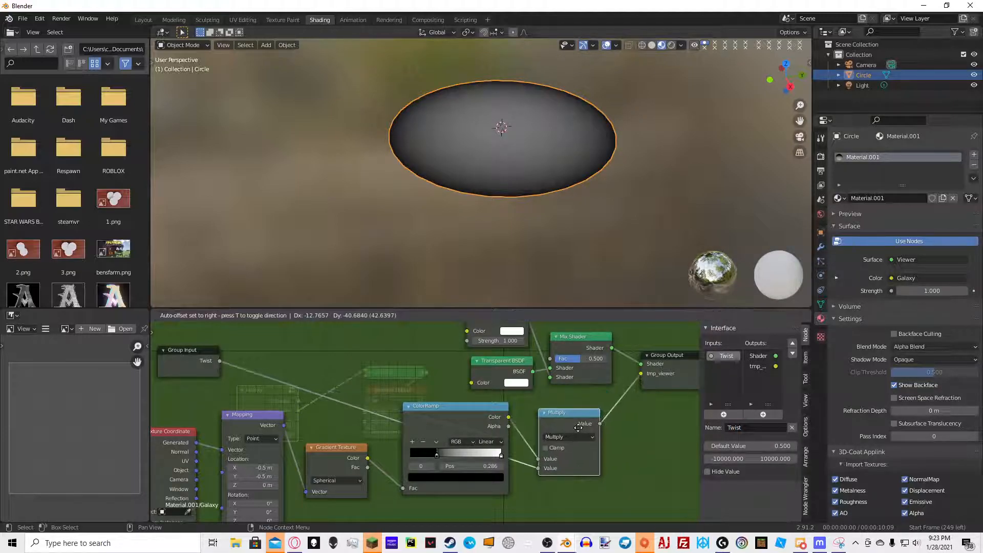
# Add a Math Add node after the Multiply node
pyautogui.moveTo(627, 407); pyautogui.dragTo(488, 395, button='middle')
pyautogui.moveTo(565, 352); pyautogui.dragTo(683, 361)
pyautogui.hotkey('shift', 'a')
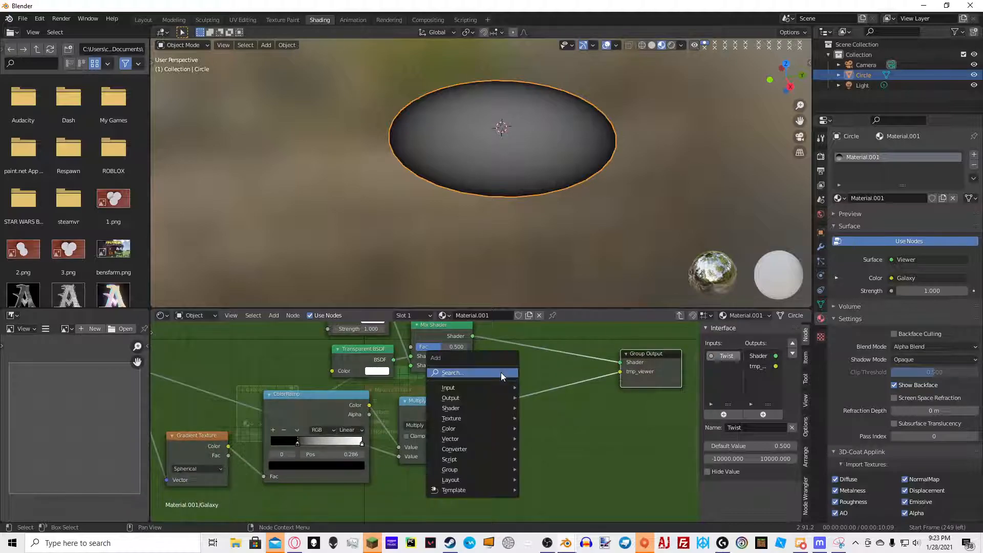
pyautogui.write('math')
pyautogui.click(533, 390)
pyautogui.click(533, 393)
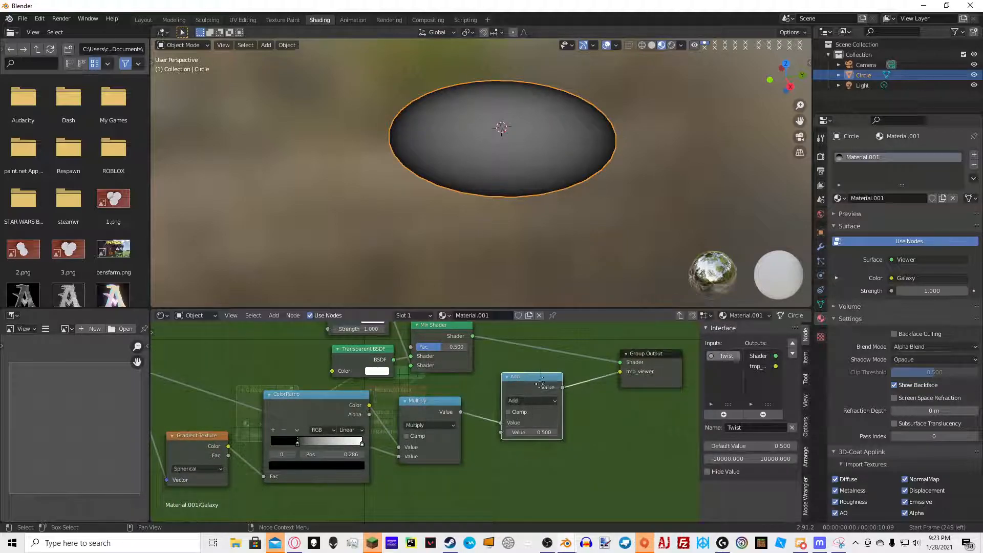
pyautogui.click(535, 395)
pyautogui.press('Return')
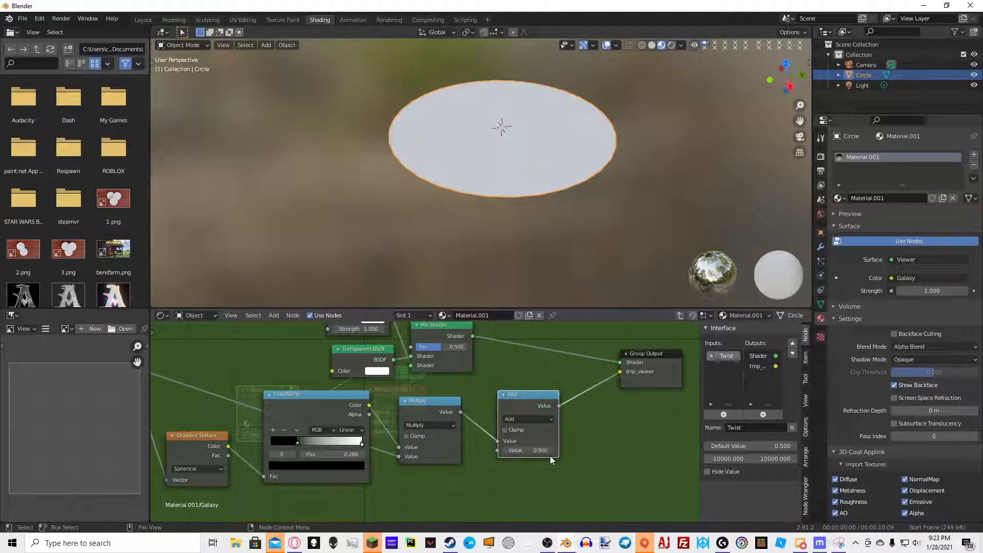
# Enter a driver expression in the Add node's second value and start animation playback
pyautogui.click(545, 452)
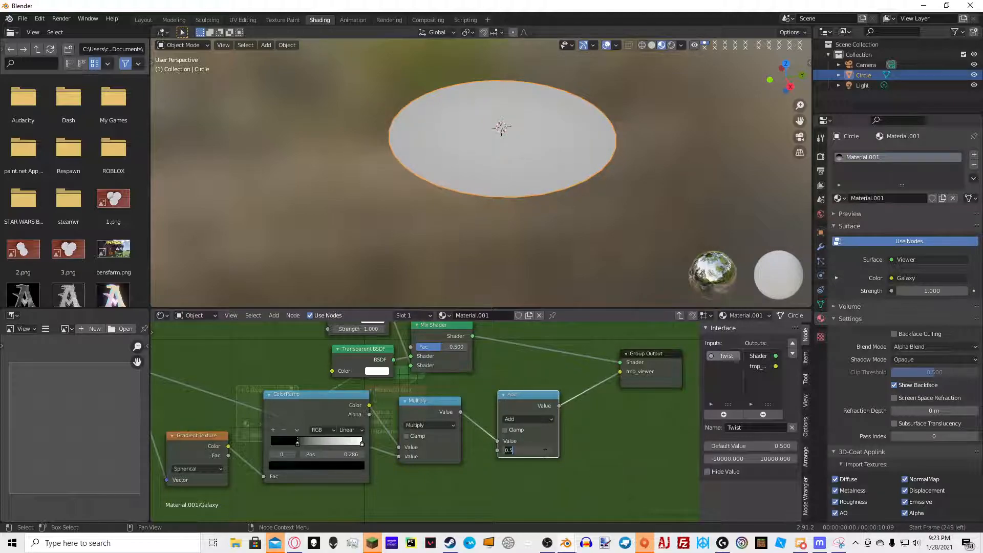
pyautogui.press('Return')
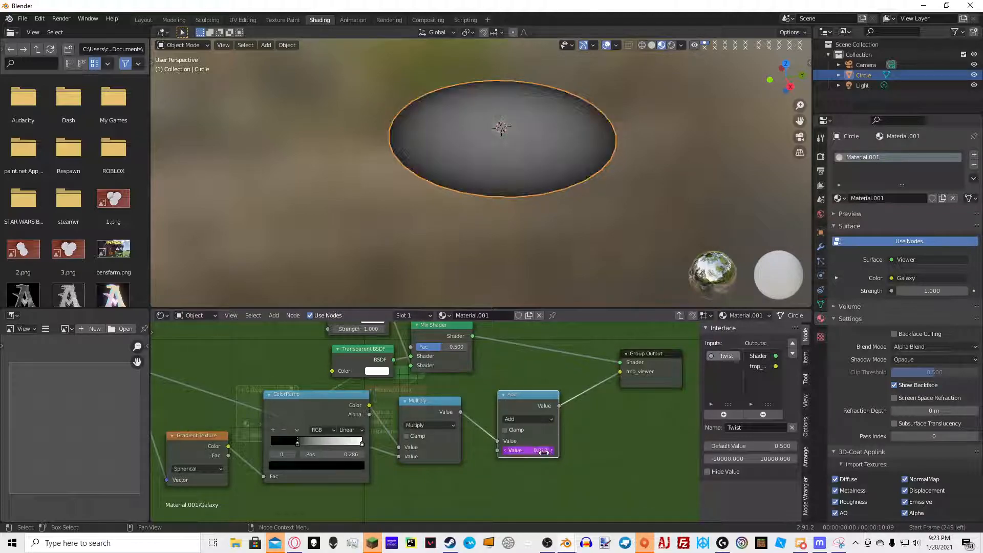
pyautogui.press('space')
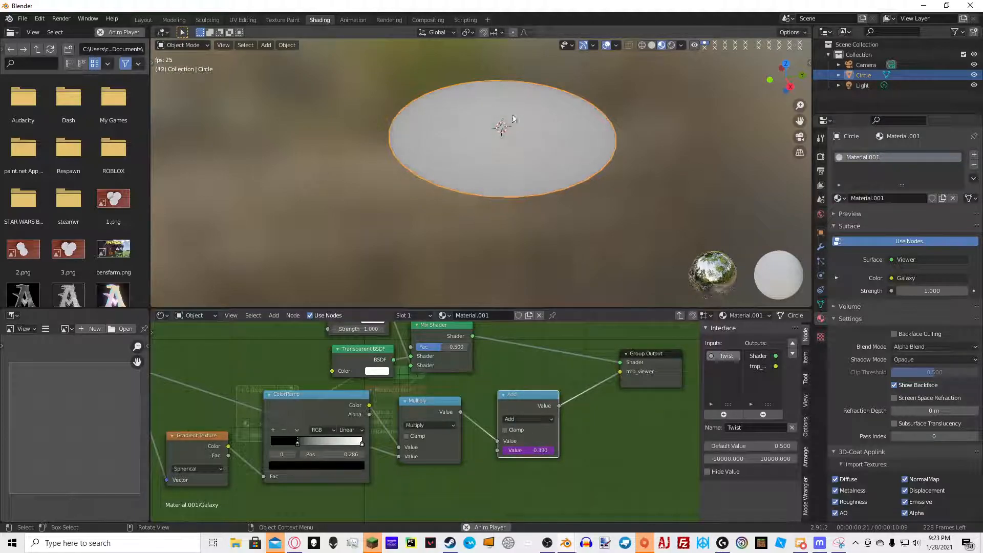
# Add a Combine XYZ node and feed the Add result into its Z input
pyautogui.moveTo(658, 176); pyautogui.dragTo(522, 211, button='middle')
pyautogui.scroll(3, 425, 213)
pyautogui.scroll(1, 425, 213)
pyautogui.scroll(-4, 484, 180)
pyautogui.moveTo(485, 180); pyautogui.dragTo(509, 181, button='middle')
pyautogui.click(523, 363)
pyautogui.hotkey('shift', 'a')
pyautogui.write('combine')
pyautogui.press('Down')
pyautogui.press('Down')
pyautogui.press('Return')
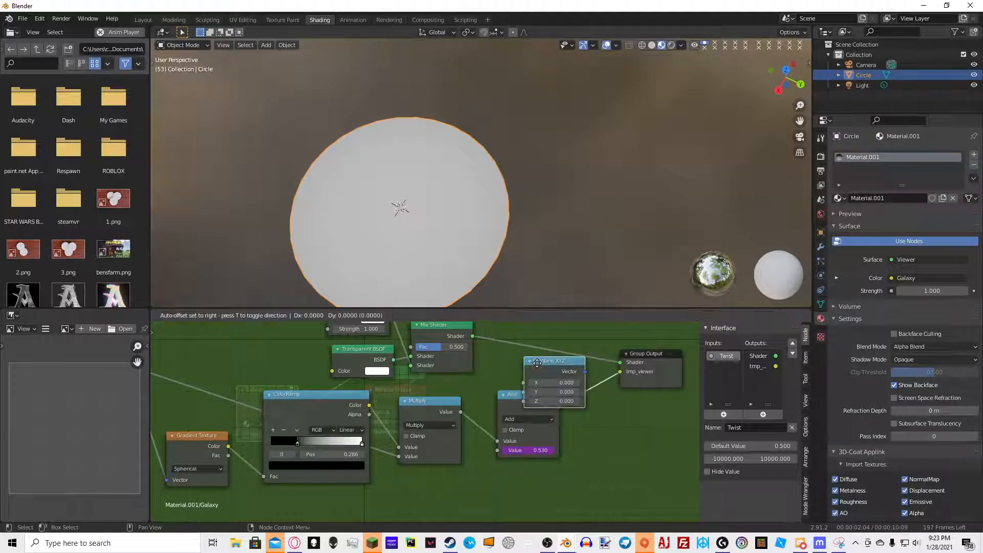
pyautogui.click(601, 384)
pyautogui.moveTo(595, 404); pyautogui.dragTo(595, 423)
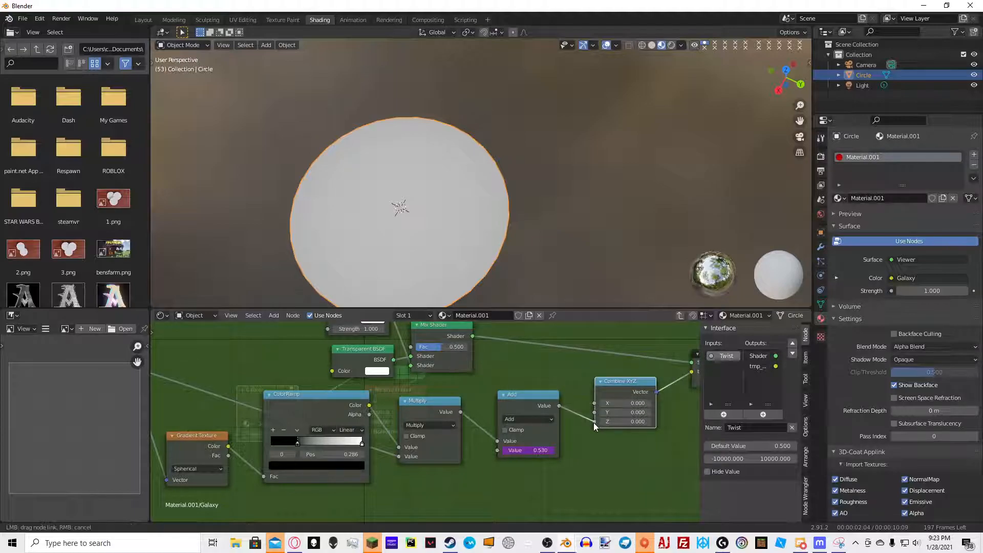
pyautogui.moveTo(591, 383); pyautogui.dragTo(537, 377, button='middle')
pyautogui.press('space')
pyautogui.moveTo(455, 236); pyautogui.dragTo(515, 209, button='middle')
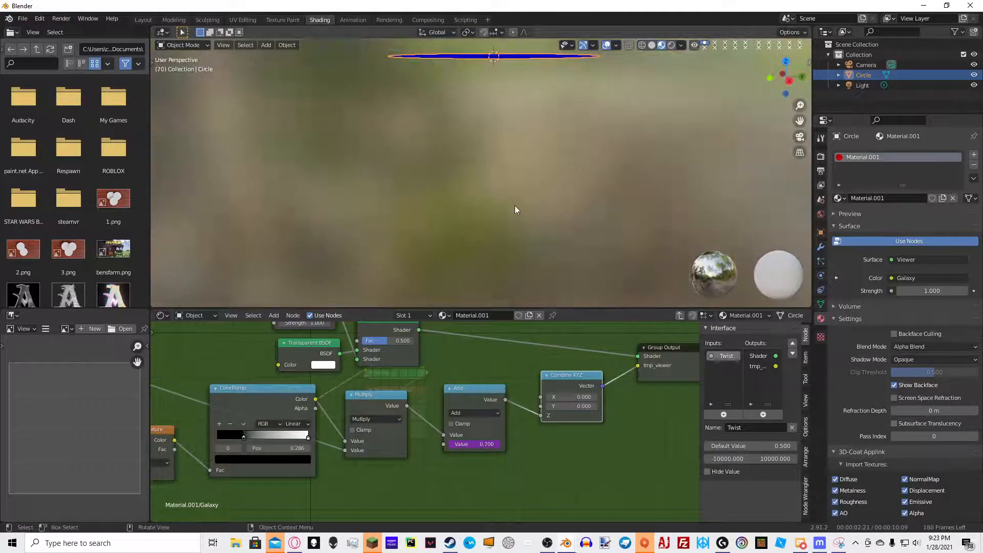
# Add a second Mapping node and connect the Combine XYZ vector to its rotation input
pyautogui.hotkey('shift', 'a')
pyautogui.click(611, 350)
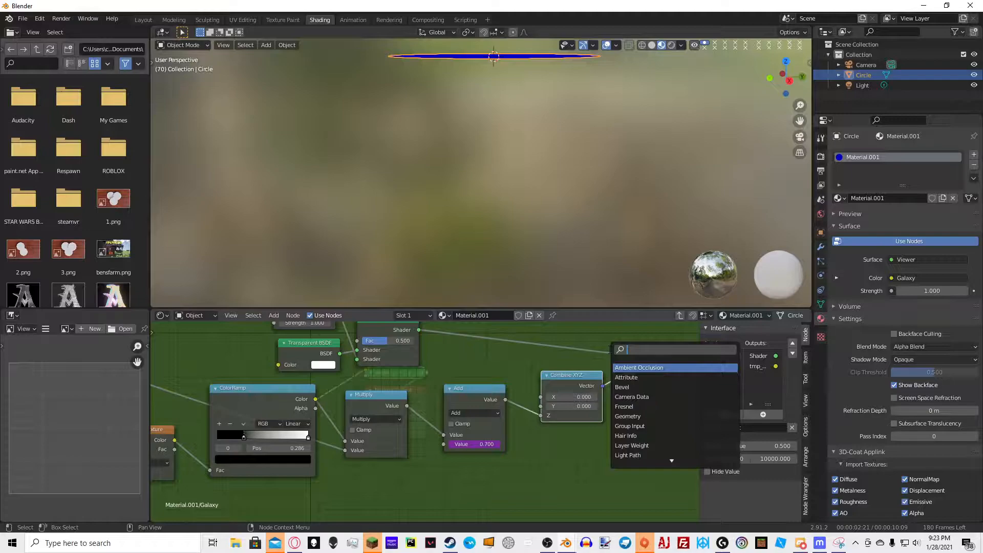
pyautogui.write('map')
pyautogui.click(640, 377)
pyautogui.click(665, 388)
pyautogui.moveTo(602, 386); pyautogui.dragTo(643, 488)
pyautogui.moveTo(572, 377); pyautogui.dragTo(571, 391)
pyautogui.scroll(-7, 571, 391)
pyautogui.click(229, 414)
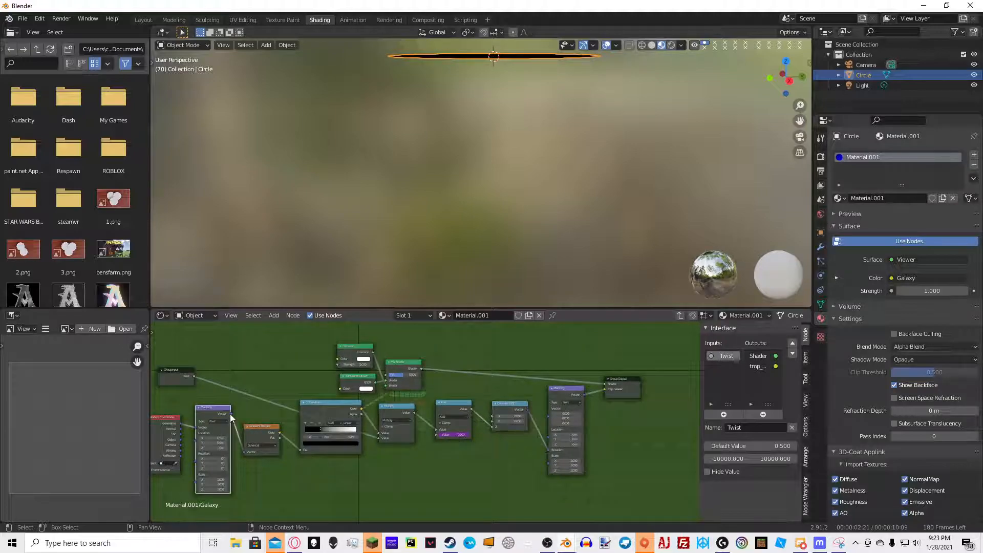
# Connect the first Mapping node's vector output into the second Mapping node, then leave the node group
pyautogui.moveTo(231, 414); pyautogui.dragTo(548, 417)
pyautogui.moveTo(593, 118); pyautogui.dragTo(636, 173, button='middle')
pyautogui.click(640, 145)
pyautogui.press('Tab')
pyautogui.scroll(4, 239, 409)
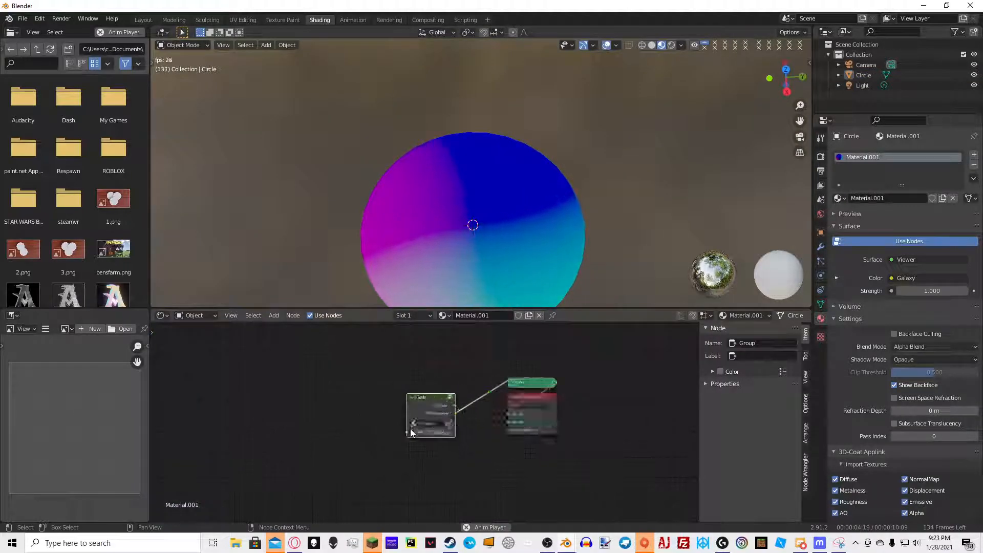
# Test different Twist values on the Galaxy group node and set Twist to 1
pyautogui.moveTo(446, 441); pyautogui.dragTo(394, 441)
pyautogui.doubleClick(445, 441)
pyautogui.write('1')
pyautogui.press('Return')
pyautogui.moveTo(545, 215); pyautogui.dragTo(512, 302, button='middle')
pyautogui.moveTo(441, 441); pyautogui.dragTo(420, 442)
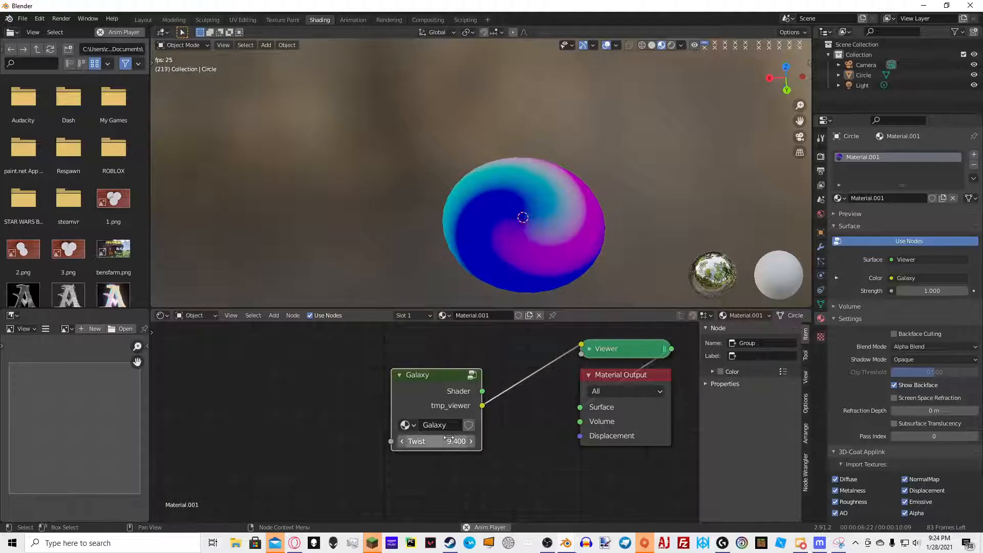
pyautogui.click(451, 441)
pyautogui.write('1')
pyautogui.press('Return')
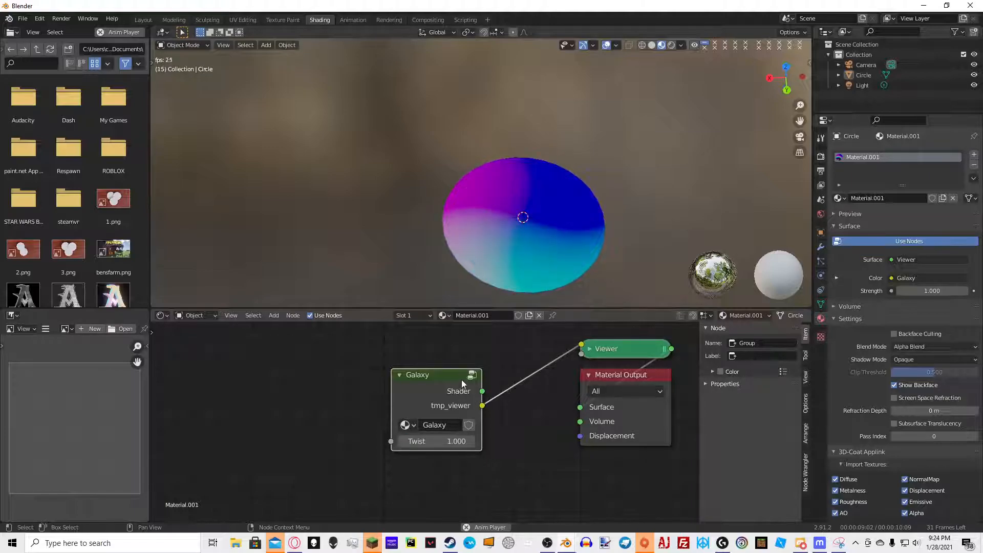
# Group the spiral coordinate nodes inside Galaxy into a new node group named Spin Coordinates
pyautogui.press('Tab')
pyautogui.scroll(-2, 485, 377)
pyautogui.press('space')
pyautogui.scroll(-3, 341, 428)
pyautogui.moveTo(341, 429); pyautogui.dragTo(423, 429, button='middle')
pyautogui.moveTo(230, 480); pyautogui.dragTo(562, 409)
pyautogui.hotkey('ctrl', 'g')
pyautogui.press('Tab')
pyautogui.scroll(6, 418, 435)
pyautogui.doubleClick(429, 411)
pyautogui.write('Spin')
pyautogui.write(' Cool')
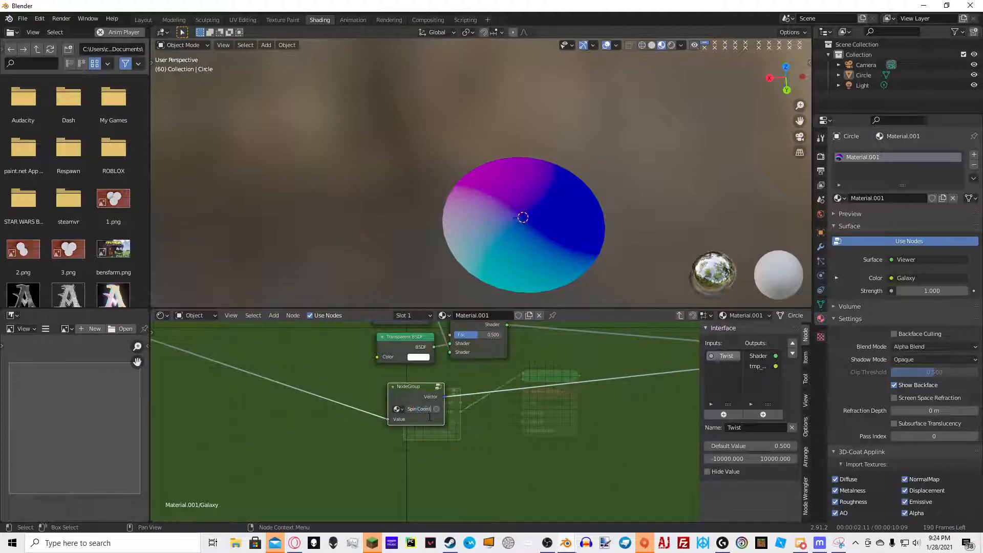
pyautogui.press('Return')
# Reposition the Spin Coordinates node and add a Musgrave Texture node beside it
pyautogui.scroll(-6, 451, 382)
pyautogui.press('g')
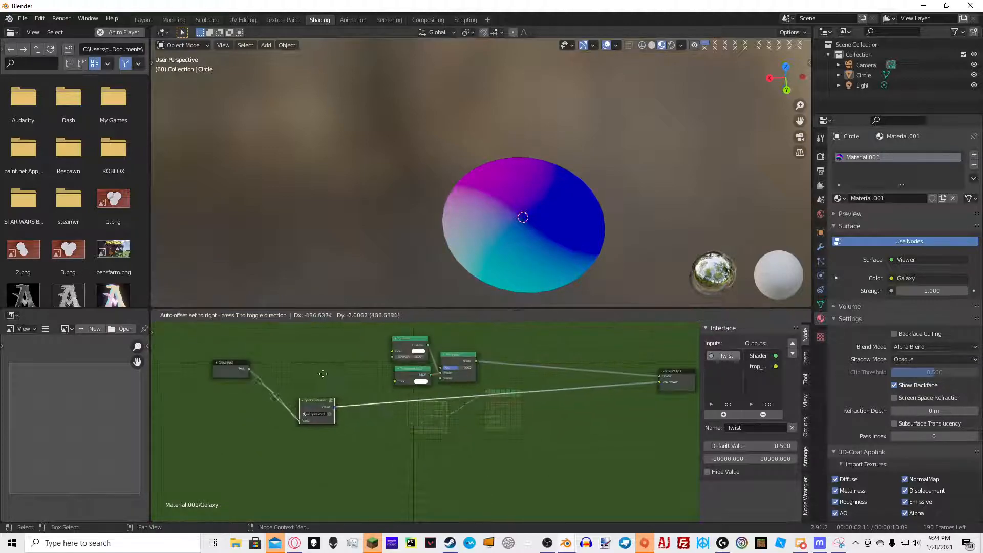
pyautogui.click(293, 374)
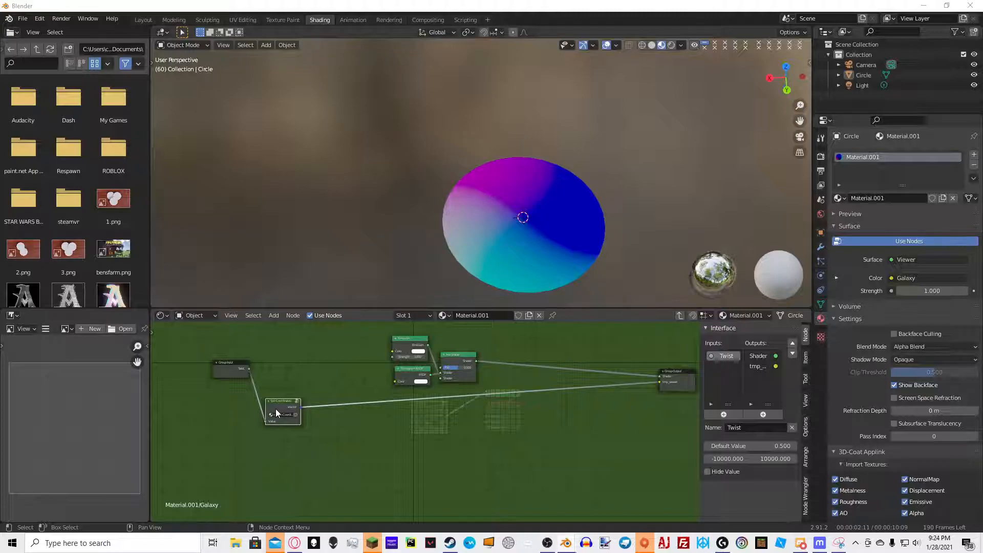
pyautogui.scroll(5, 309, 404)
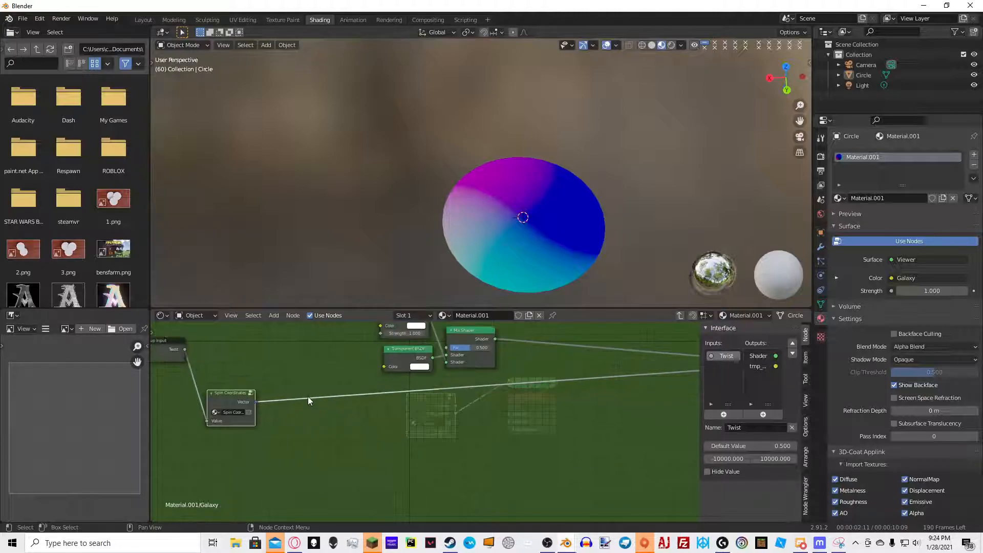
pyautogui.moveTo(345, 379); pyautogui.dragTo(403, 396, button='middle')
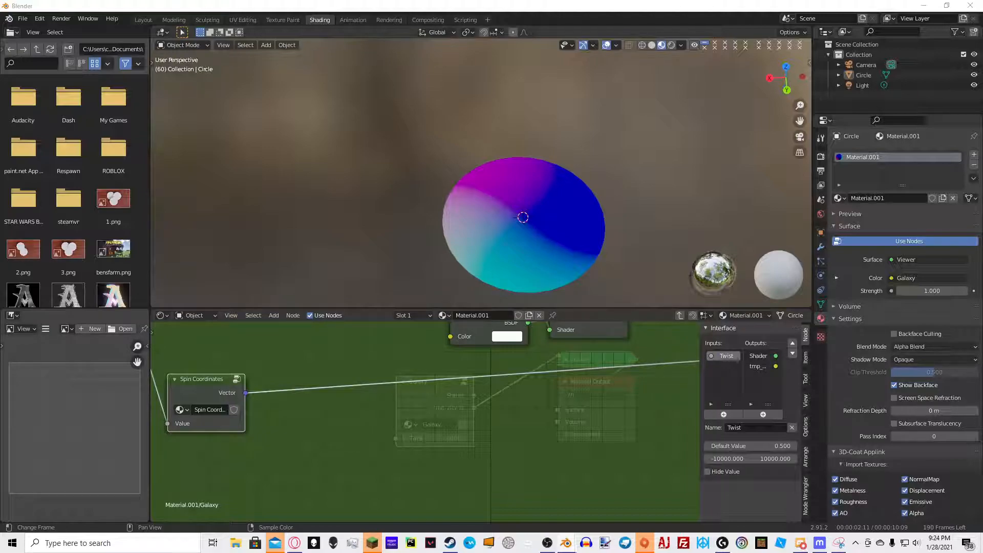
pyautogui.moveTo(412, 442); pyautogui.dragTo(409, 379, button='middle')
pyautogui.hotkey('shift', 'a')
pyautogui.click(410, 380)
pyautogui.write('mush')
pyautogui.press('Return')
pyautogui.click(366, 366)
pyautogui.scroll(-2, 370, 364)
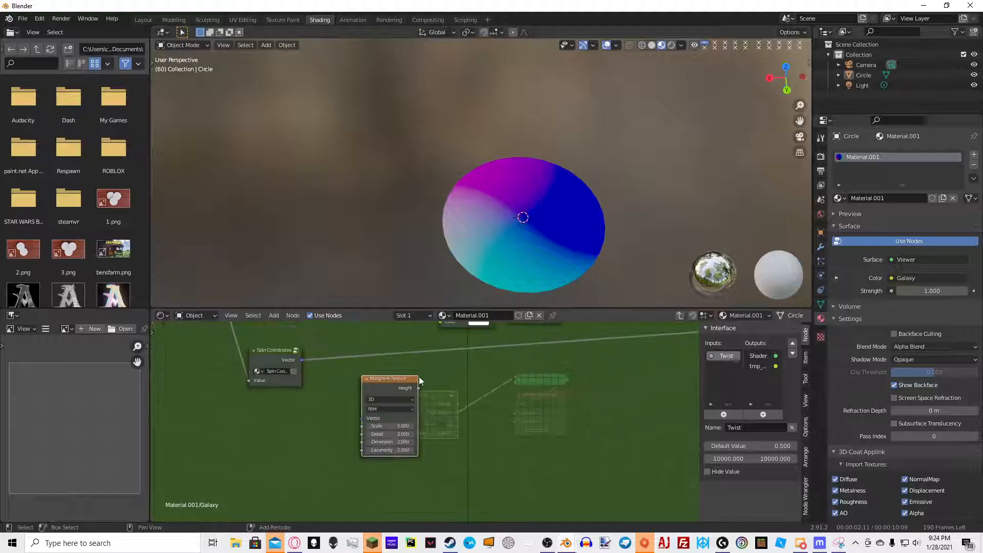
# Duplicate the Musgrave Texture node and set Detail to 7 on both Musgrave nodes
pyautogui.hotkey('shift', 'd')
pyautogui.click(423, 464)
pyautogui.scroll(2, 425, 421)
pyautogui.scroll(3, 423, 442)
pyautogui.click(317, 459)
pyautogui.write('7')
pyautogui.press('Return')
pyautogui.moveTo(385, 459); pyautogui.dragTo(397, 390, button='middle')
pyautogui.scroll(-3, 397, 389)
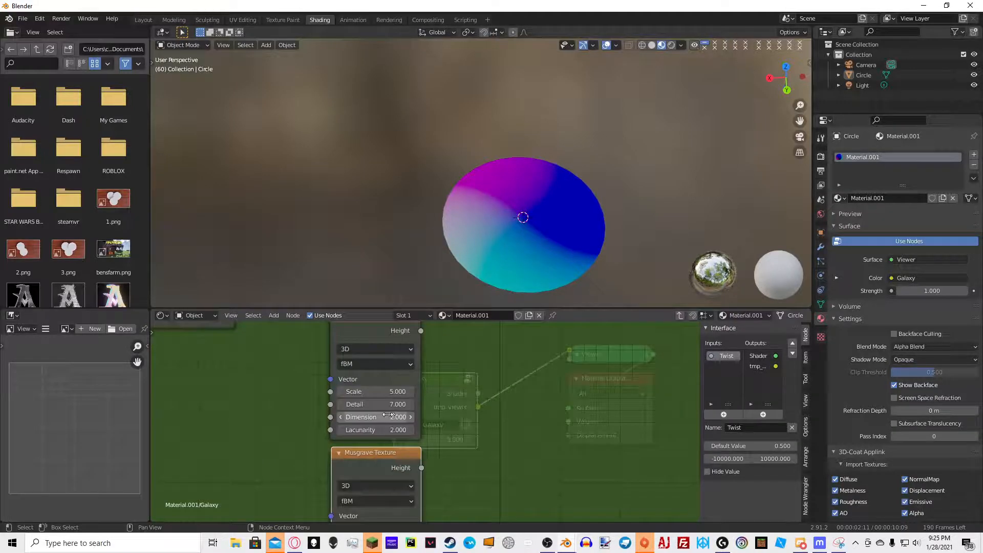
pyautogui.moveTo(402, 467); pyautogui.dragTo(401, 372, button='middle')
pyautogui.click(388, 458)
pyautogui.write('7')
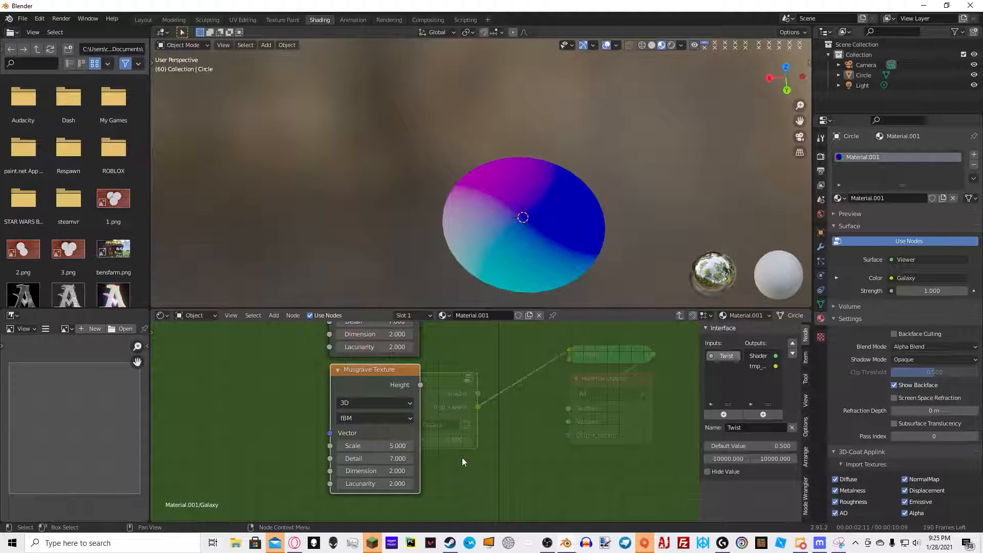
# Set the Dimension of both Musgrave Texture nodes to 0.3
pyautogui.click(394, 471)
pyautogui.write('3')
pyautogui.press('Return')
pyautogui.click(370, 335)
pyautogui.write('.3')
pyautogui.press('Return')
# Switch both Musgrave Texture nodes to 4D and connect one to the viewer for preview
pyautogui.click(390, 402)
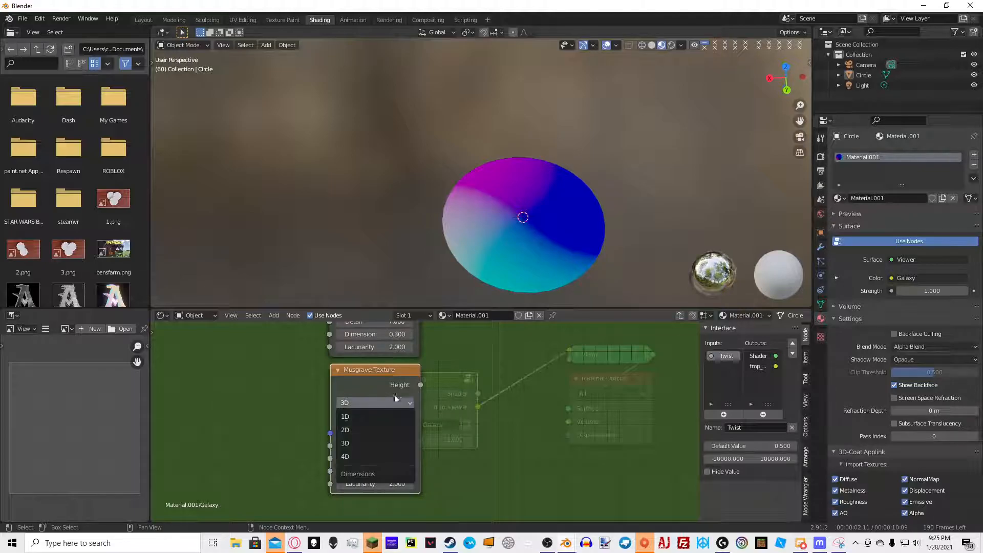
pyautogui.keyDown('ctrl'); pyautogui.keyDown('shift'); pyautogui.click(384, 381); pyautogui.keyUp('shift'); pyautogui.keyUp('ctrl')
pyautogui.moveTo(504, 246); pyautogui.dragTo(477, 215, button='middle')
pyautogui.scroll(5, 476, 215)
pyautogui.moveTo(538, 246); pyautogui.dragTo(531, 343, button='middle')
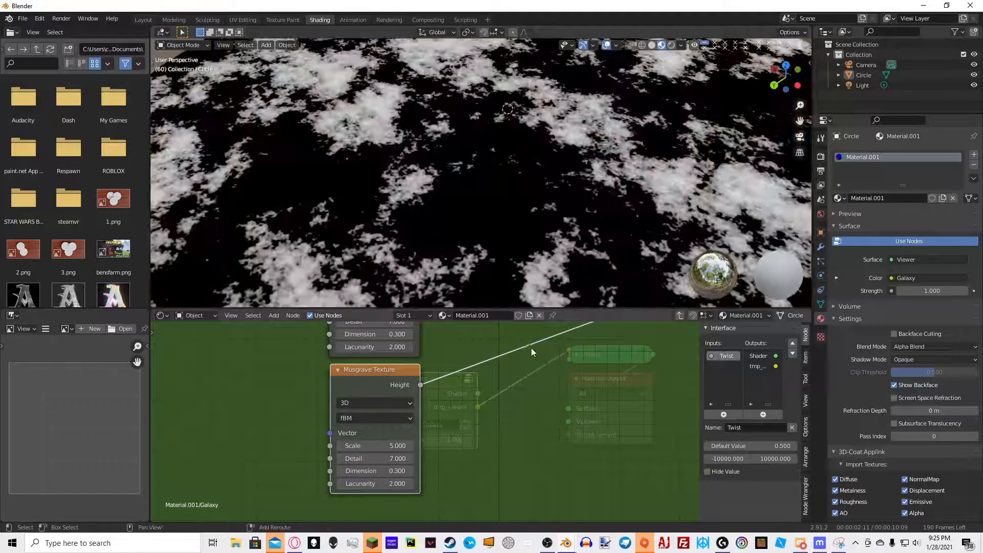
pyautogui.scroll(-5, 454, 241)
pyautogui.moveTo(393, 338); pyautogui.dragTo(378, 372, button='middle')
pyautogui.click(371, 344)
pyautogui.click(370, 395)
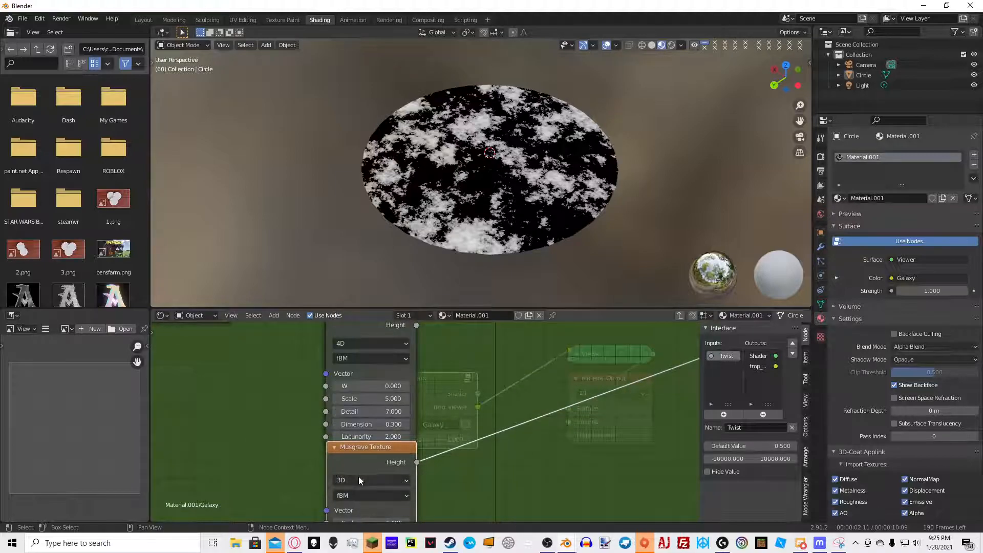
pyautogui.click(360, 479)
pyautogui.click(367, 428)
# Move the two Musgrave Texture nodes into place
pyautogui.scroll(-4, 379, 424)
pyautogui.press('g')
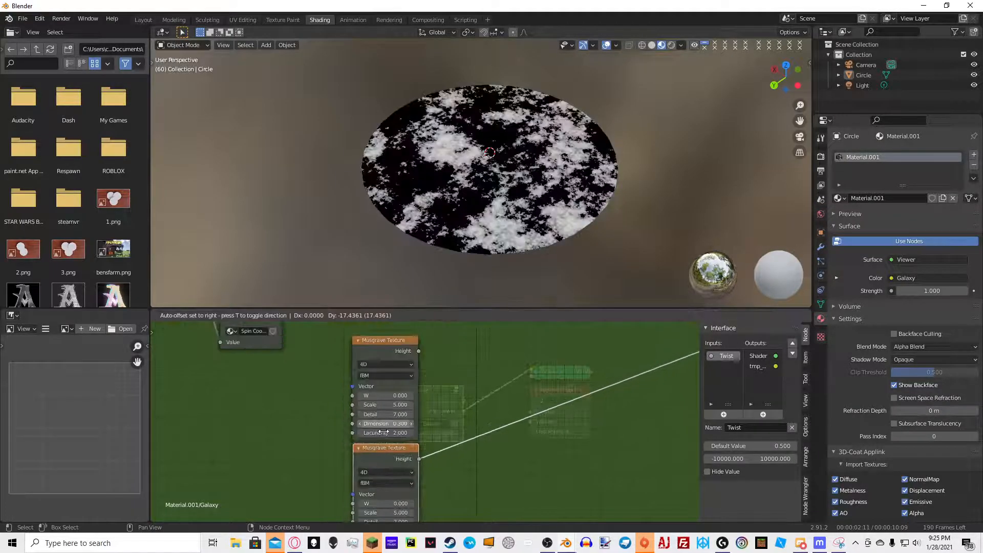
pyautogui.click(383, 435)
pyautogui.scroll(-6, 342, 400)
pyautogui.scroll(4, 338, 383)
pyautogui.click(431, 325)
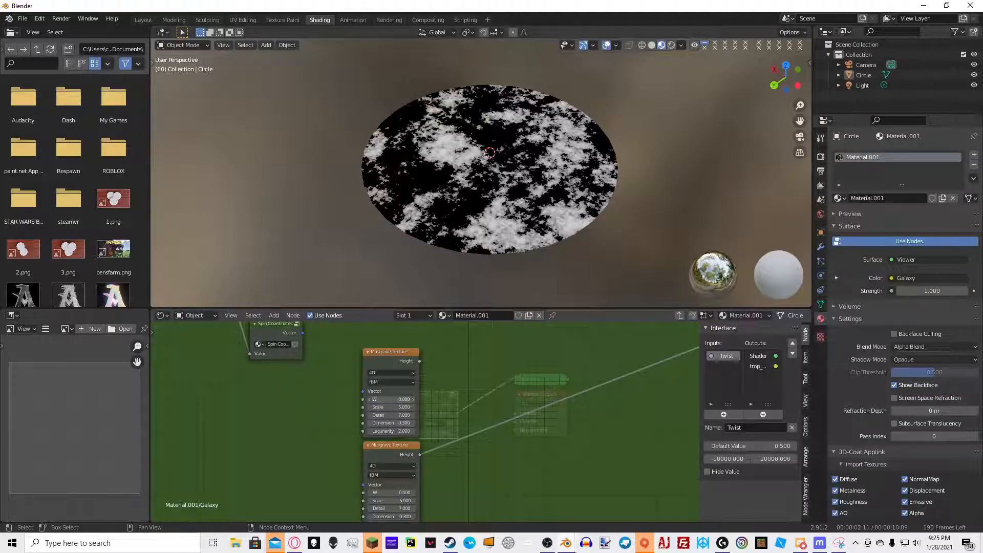
# Try setting the lower Musgrave's W to 2 and reset the upper Musgrave's W to 0
pyautogui.press('super')
pyautogui.click(386, 362)
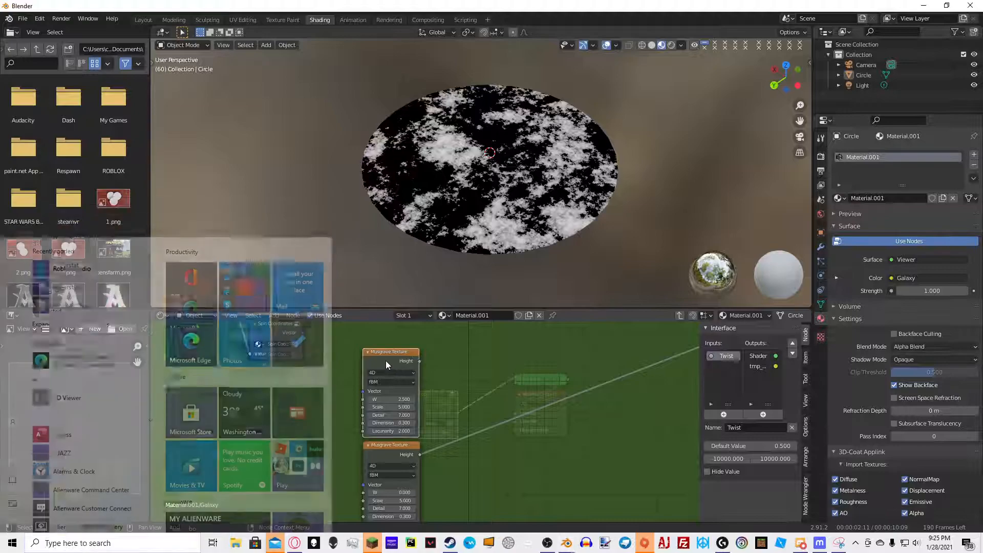
pyautogui.keyDown('ctrl'); pyautogui.keyDown('shift'); pyautogui.click(387, 362); pyautogui.keyUp('shift'); pyautogui.keyUp('ctrl')
pyautogui.keyDown('ctrl'); pyautogui.keyDown('shift'); pyautogui.click(386, 455); pyautogui.keyUp('shift'); pyautogui.keyUp('ctrl')
pyautogui.doubleClick(400, 493)
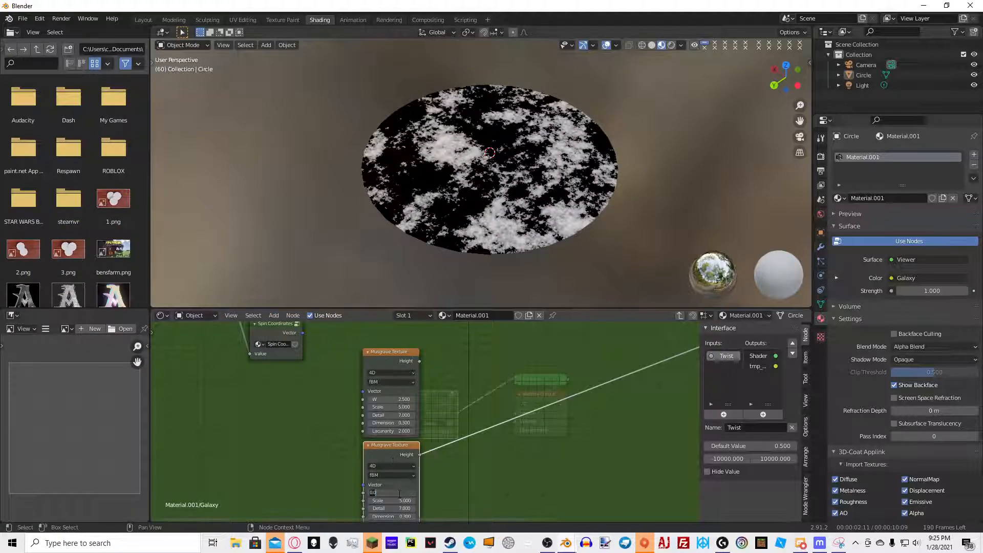
pyautogui.write('2')
pyautogui.press('Escape')
pyautogui.doubleClick(385, 398)
pyautogui.write('0')
pyautogui.press('Return')
pyautogui.keyDown('ctrl'); pyautogui.keyDown('shift'); pyautogui.click(398, 363); pyautogui.keyUp('shift'); pyautogui.keyUp('ctrl')
pyautogui.keyDown('ctrl'); pyautogui.keyDown('shift'); pyautogui.click(390, 447); pyautogui.keyUp('shift'); pyautogui.keyUp('ctrl')
pyautogui.keyDown('ctrl'); pyautogui.keyDown('shift'); pyautogui.click(394, 392); pyautogui.keyUp('shift'); pyautogui.keyUp('ctrl')
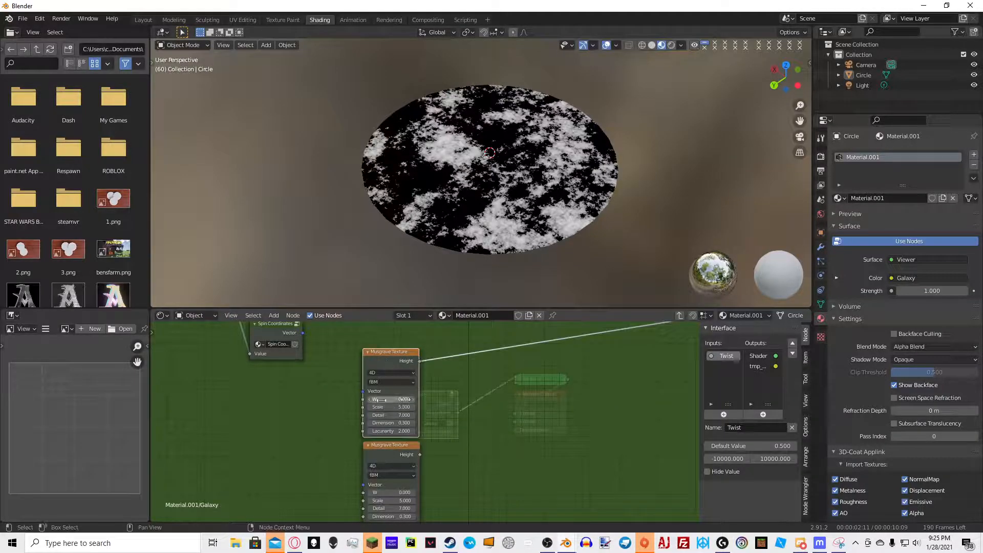
pyautogui.moveTo(273, 418); pyautogui.dragTo(330, 424, button='middle')
pyautogui.scroll(6, 331, 423)
pyautogui.hotkey('shift', 'a')
pyautogui.click(349, 395)
pyautogui.click(297, 381)
pyautogui.scroll(-6, 323, 380)
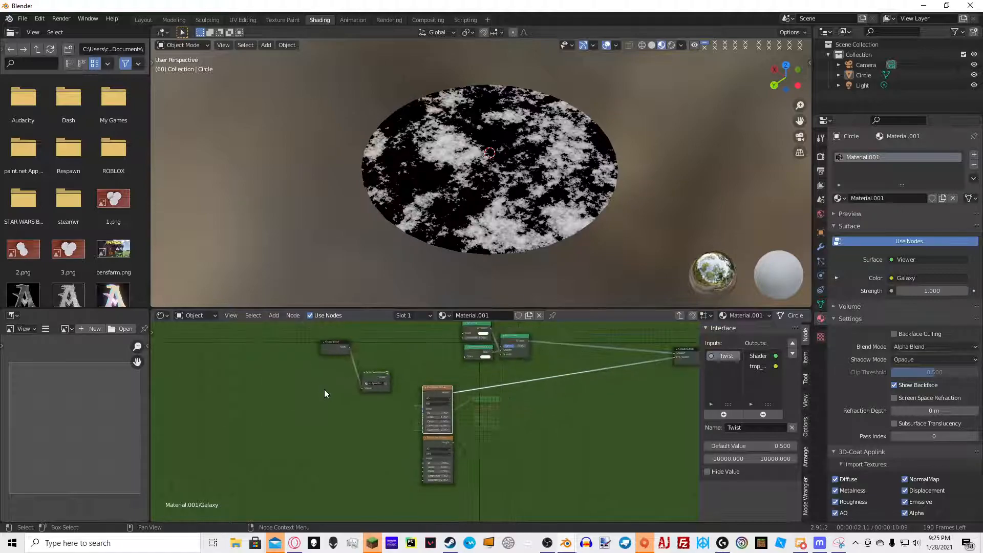
pyautogui.moveTo(324, 389); pyautogui.dragTo(449, 413, button='middle')
# Add a second group input named Seed to the node group interface
pyautogui.moveTo(424, 374); pyautogui.dragTo(398, 420)
pyautogui.scroll(10, 444, 439)
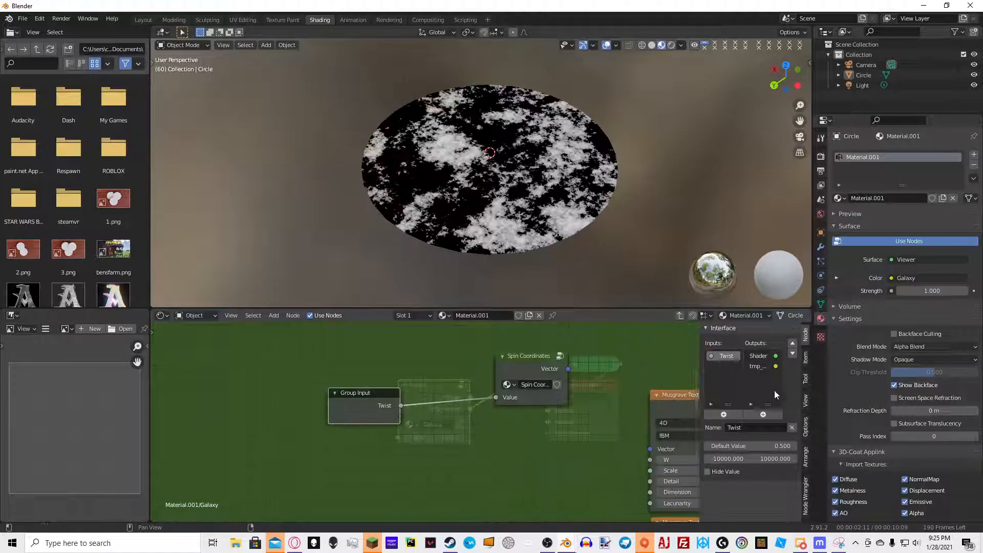
pyautogui.click(732, 415)
pyautogui.click(748, 430)
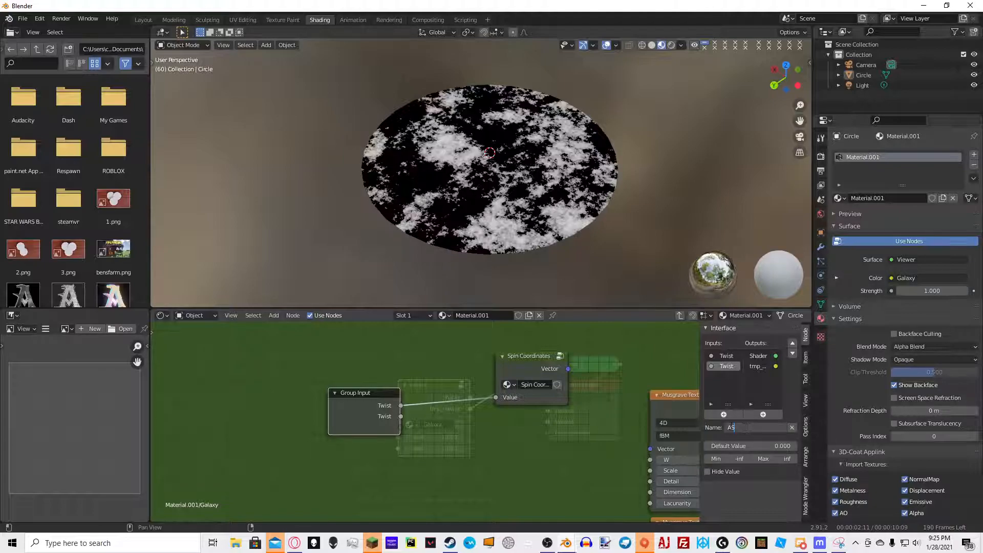
pyautogui.write('Seed')
pyautogui.press('Return')
# Add a Math Add node with its second value set to 2.5
pyautogui.moveTo(370, 402); pyautogui.dragTo(394, 436)
pyautogui.moveTo(565, 466); pyautogui.dragTo(332, 387, button='middle')
pyautogui.hotkey('shift', 'a')
pyautogui.click(311, 356)
pyautogui.write('math')
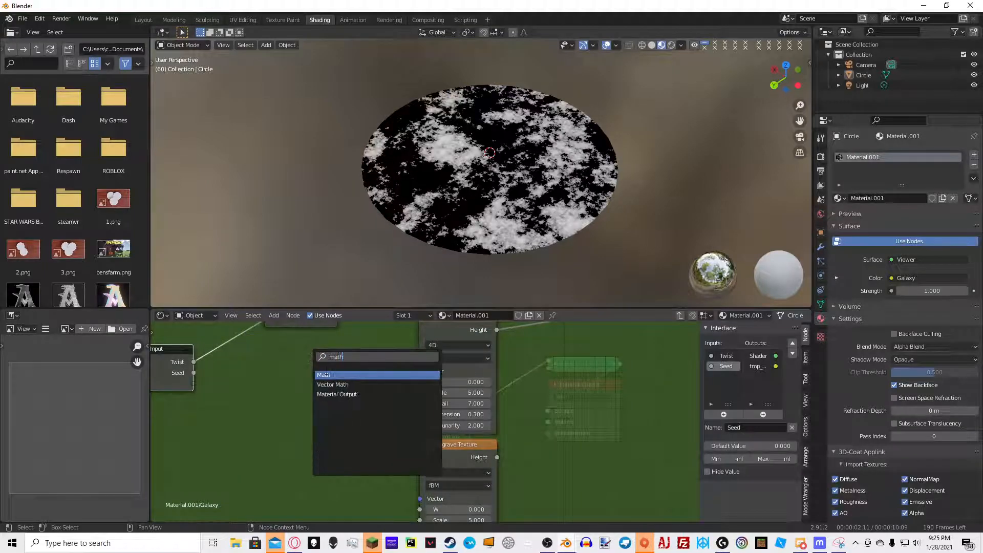
pyautogui.click(327, 374)
pyautogui.click(326, 376)
pyautogui.click(329, 398)
pyautogui.write('2.5')
pyautogui.press('Return')
# Wire Seed into the Add node and the lower Musgrave's W, and the Add result into the upper Musgrave's W
pyautogui.moveTo(194, 373); pyautogui.dragTo(289, 408)
pyautogui.moveTo(333, 389); pyautogui.dragTo(327, 399, button='middle')
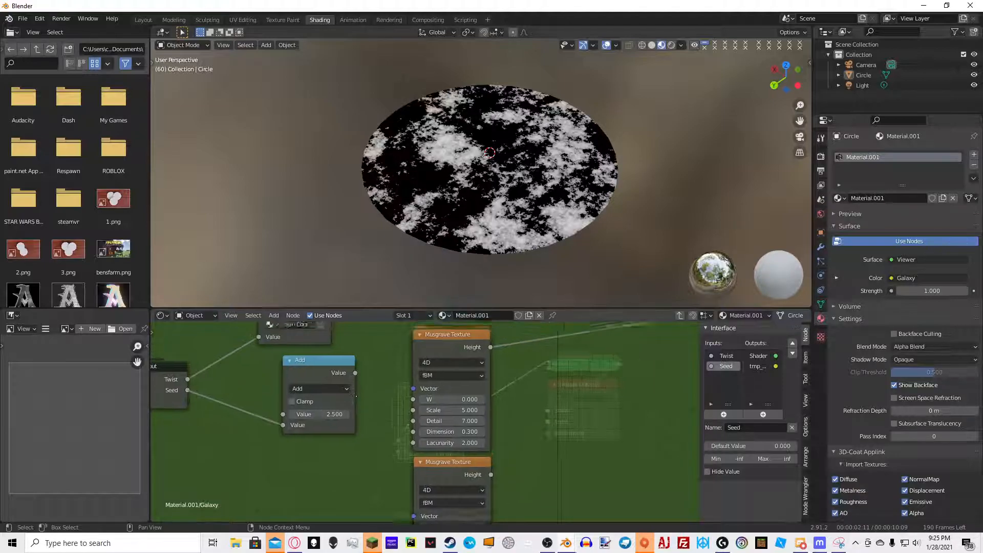
pyautogui.moveTo(355, 365); pyautogui.dragTo(417, 395)
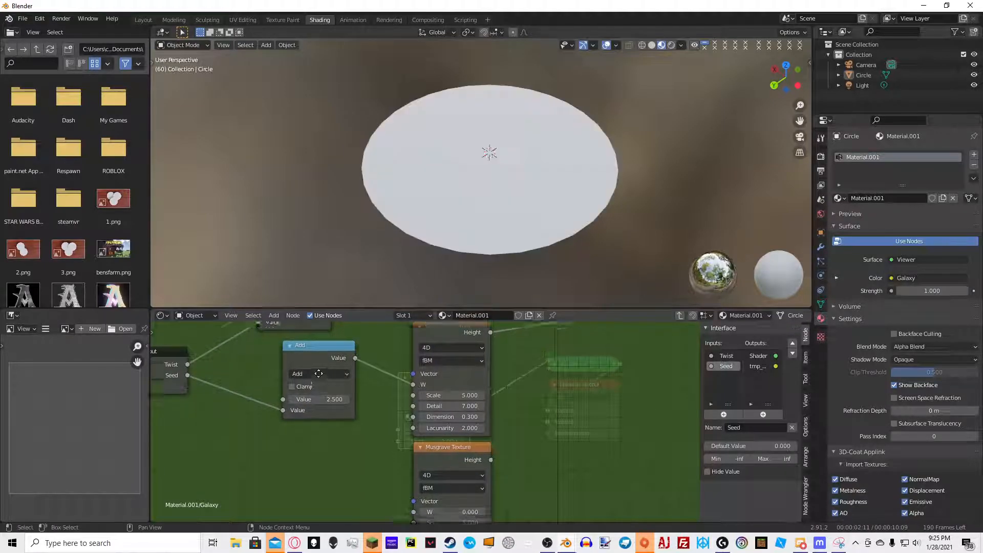
pyautogui.moveTo(416, 394); pyautogui.dragTo(400, 364, button='middle')
pyautogui.moveTo(171, 353); pyautogui.dragTo(398, 490)
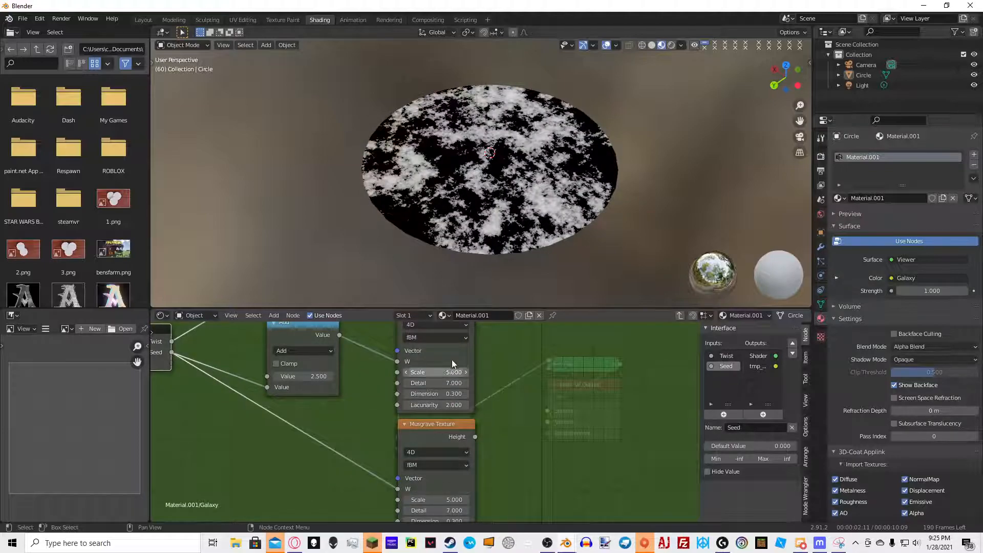
# Add a MixRGB node set to the Add blend mode with Clamp enabled
pyautogui.click(452, 350)
pyautogui.moveTo(450, 354); pyautogui.dragTo(369, 412, button='middle')
pyautogui.hotkey('shift', 'a')
pyautogui.click(478, 349)
pyautogui.write('MATH')
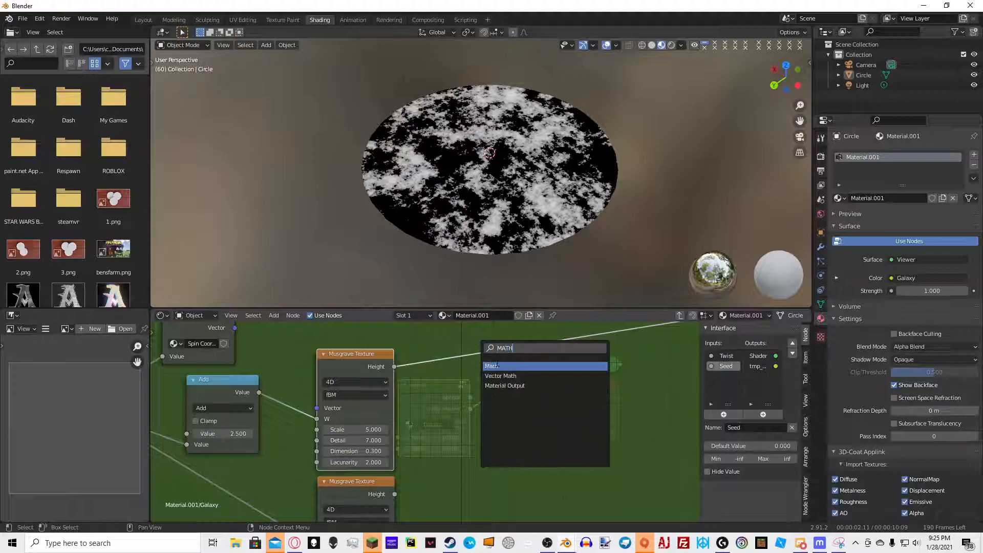
pyautogui.press('BackSpace')
pyautogui.press('BackSpace')
pyautogui.press('BackSpace')
pyautogui.press('BackSpace')
pyautogui.write('mixc')
pyautogui.press('Return')
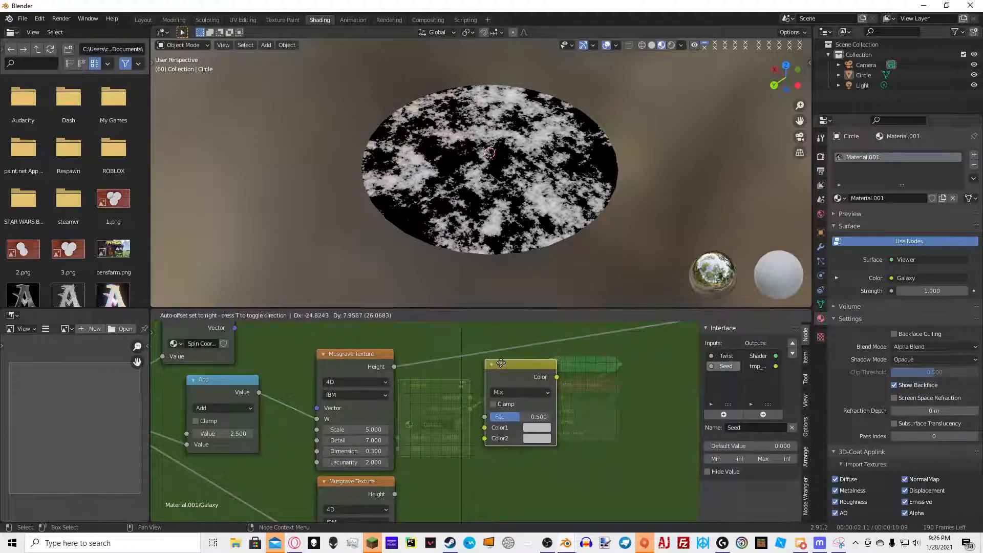
pyautogui.click(495, 367)
pyautogui.click(495, 362)
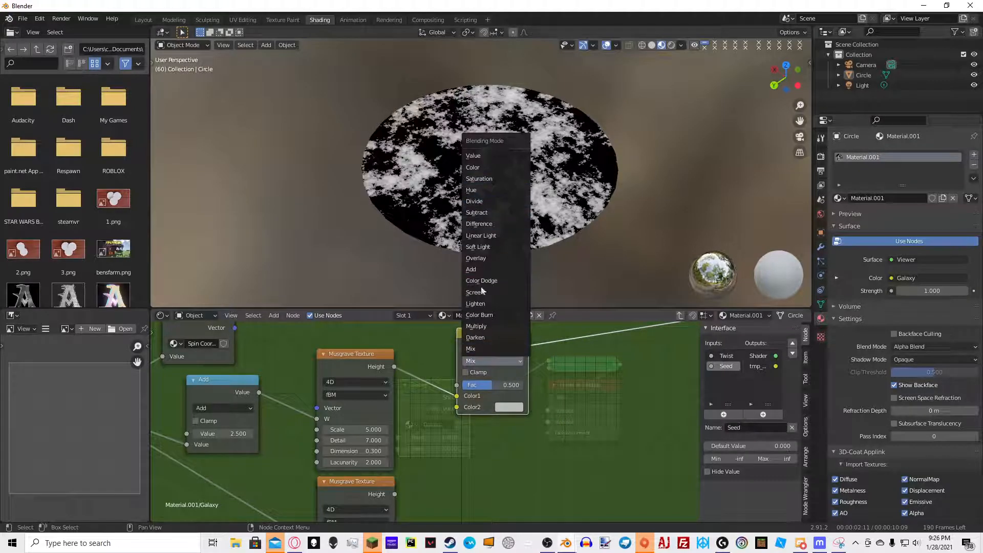
pyautogui.click(495, 269)
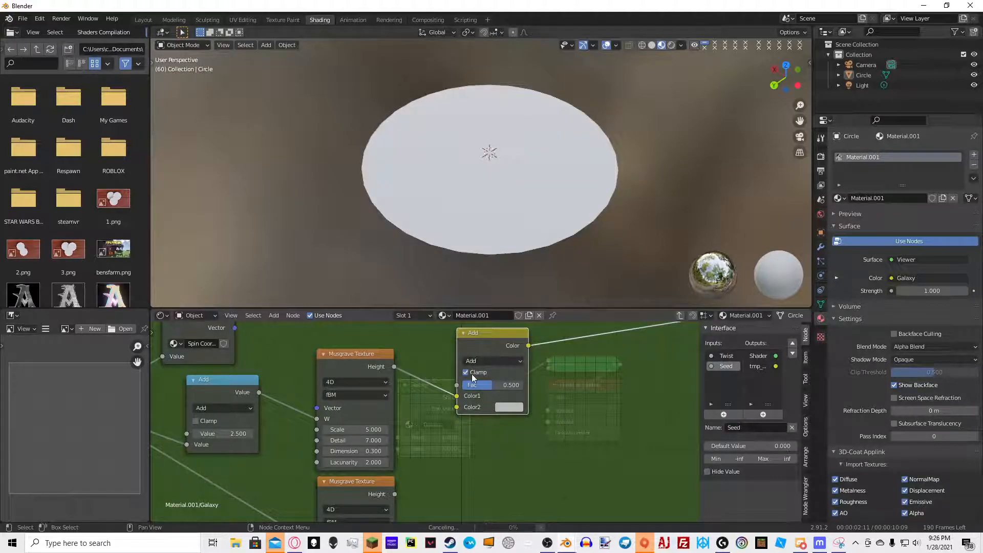
pyautogui.click(472, 373)
# Position the MixRGB node and feed both Musgrave heights into its Color1 and Color2 inputs
pyautogui.press('g')
pyautogui.click(495, 395)
pyautogui.moveTo(385, 496); pyautogui.dragTo(476, 431)
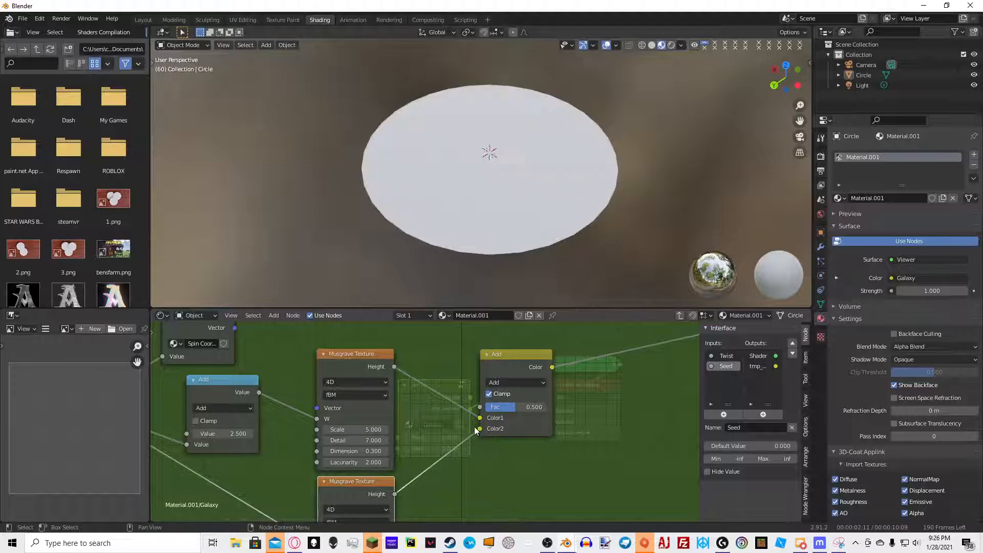
pyautogui.keyDown('ctrl'); pyautogui.keyDown('shift'); pyautogui.click(366, 371); pyautogui.keyUp('shift'); pyautogui.keyUp('ctrl')
pyautogui.keyDown('ctrl'); pyautogui.keyDown('shift'); pyautogui.click(521, 370); pyautogui.keyUp('shift'); pyautogui.keyUp('ctrl')
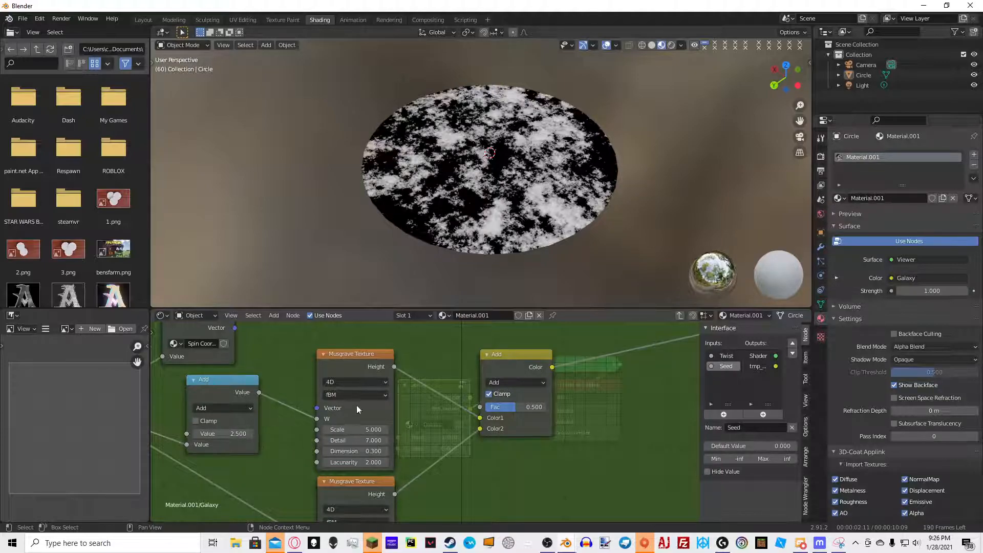
# Set the Math Add node's second value to 0
pyautogui.click(239, 434)
pyautogui.write('09')
pyautogui.press('BackSpace')
pyautogui.press('Return')
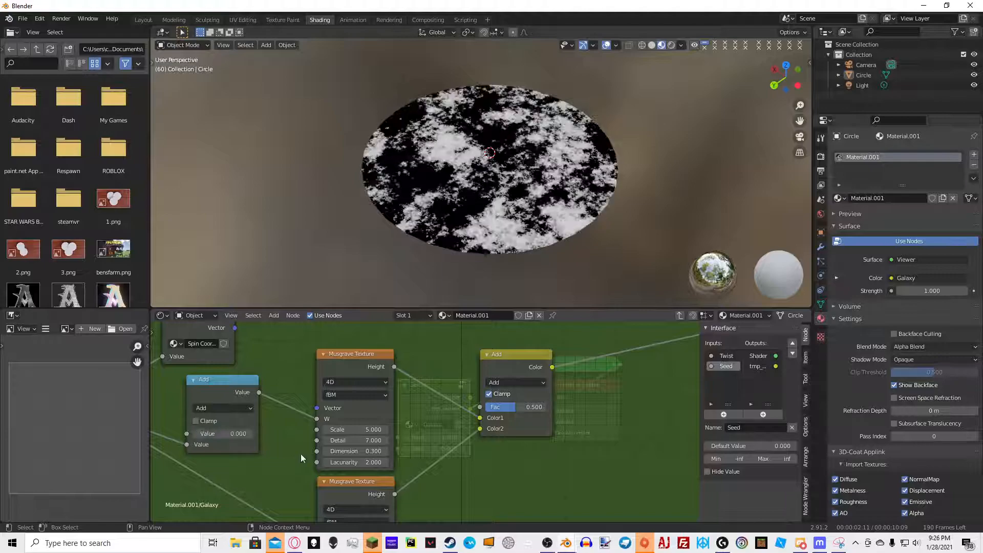
# Set the Math Add node's second value to 2.5
pyautogui.keyDown('ctrl'); pyautogui.keyDown('shift'); pyautogui.click(368, 379); pyautogui.keyUp('shift'); pyautogui.keyUp('ctrl')
pyautogui.keyDown('ctrl'); pyautogui.keyDown('shift'); pyautogui.click(360, 489); pyautogui.keyUp('shift'); pyautogui.keyUp('ctrl')
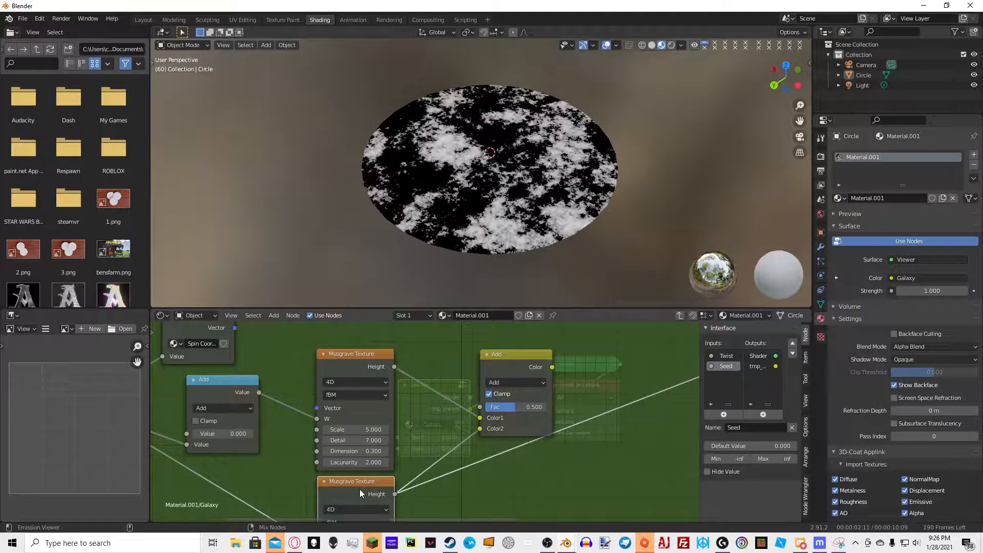
pyautogui.keyDown('ctrl'); pyautogui.keyDown('shift'); pyautogui.click(495, 373); pyautogui.keyUp('shift'); pyautogui.keyUp('ctrl')
pyautogui.click(250, 434)
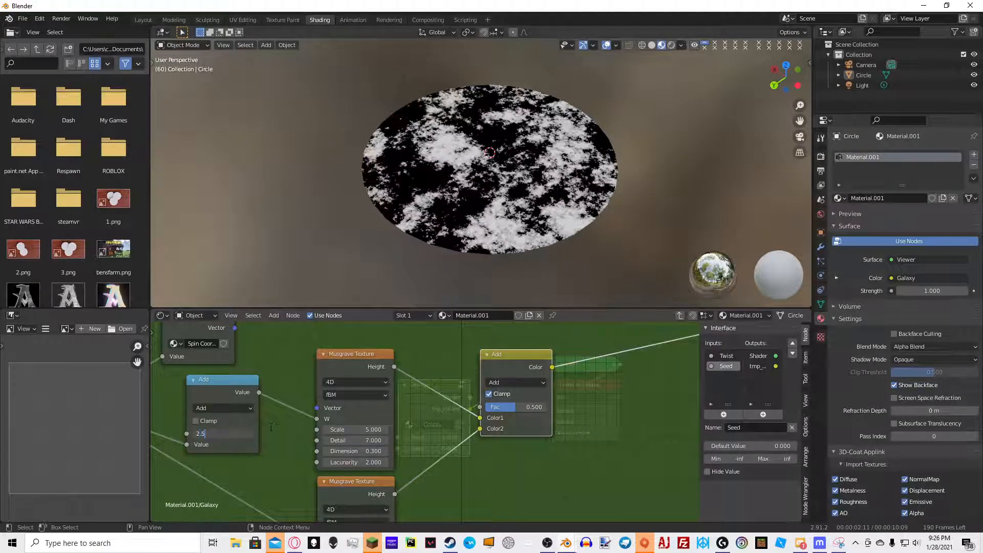
pyautogui.write('2.5')
pyautogui.press('Return')
# Leave the group and view the circle's material from above in the viewport
pyautogui.press('Tab')
pyautogui.scroll(-2, 435, 413)
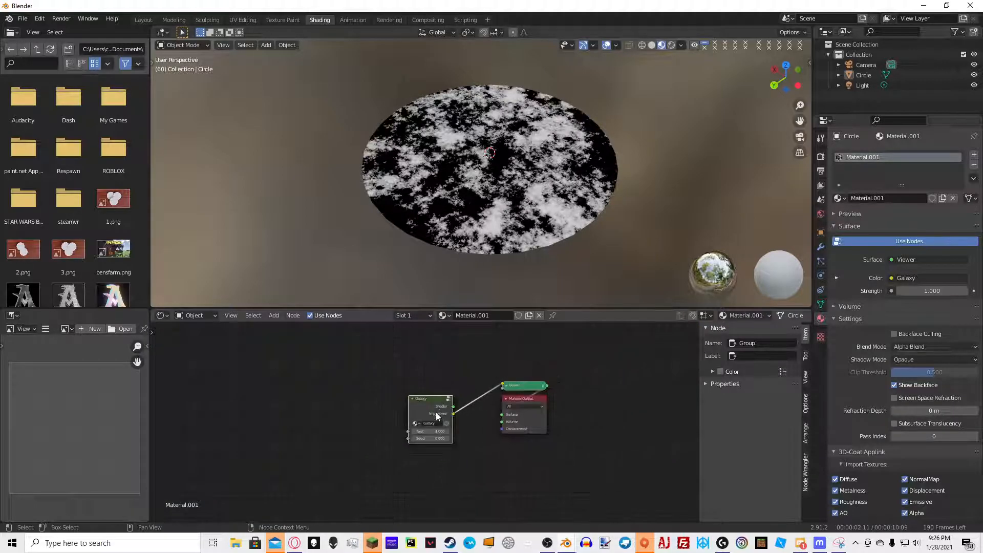
pyautogui.moveTo(562, 168); pyautogui.dragTo(448, 207, button='middle')
pyautogui.press('Tab')
pyautogui.moveTo(294, 424); pyautogui.dragTo(364, 423, button='middle')
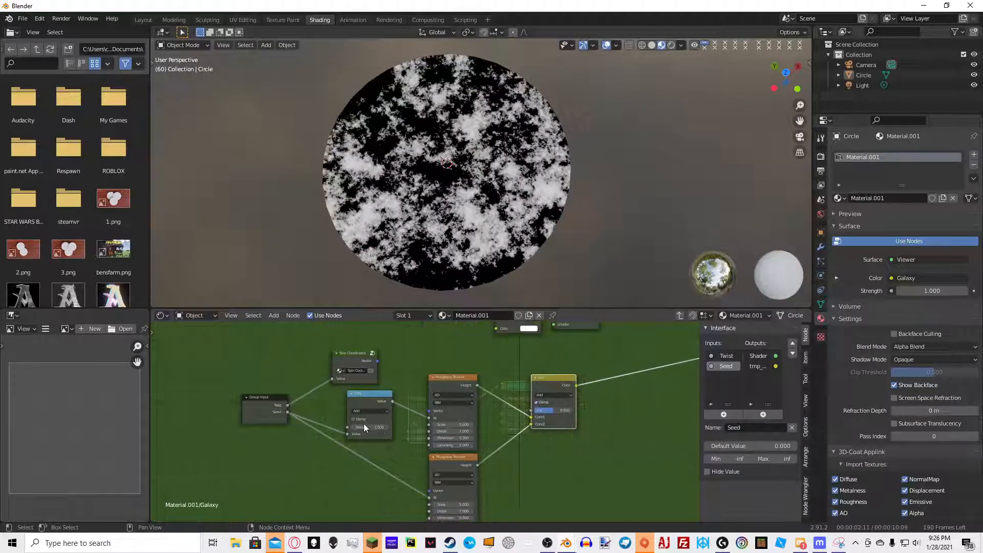
pyautogui.scroll(3, 364, 422)
pyautogui.press('Tab')
# Drive the Galaxy node's Seed with the expression #frame/100 and play the animation to preview it
pyautogui.moveTo(435, 459); pyautogui.dragTo(472, 458)
pyautogui.doubleClick(436, 458)
pyautogui.write('#fr')
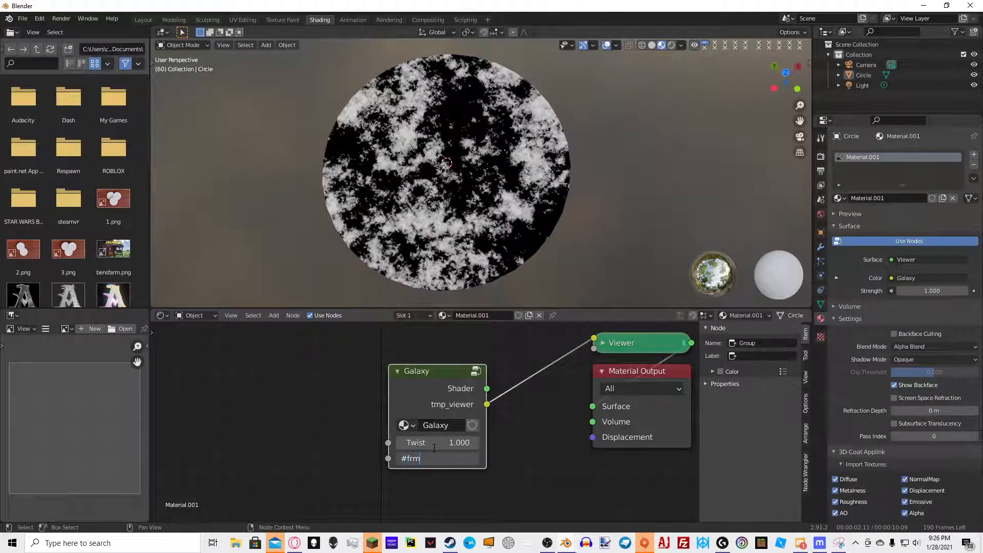
pyautogui.write('ame/100')
pyautogui.press('Return')
pyautogui.press('space')
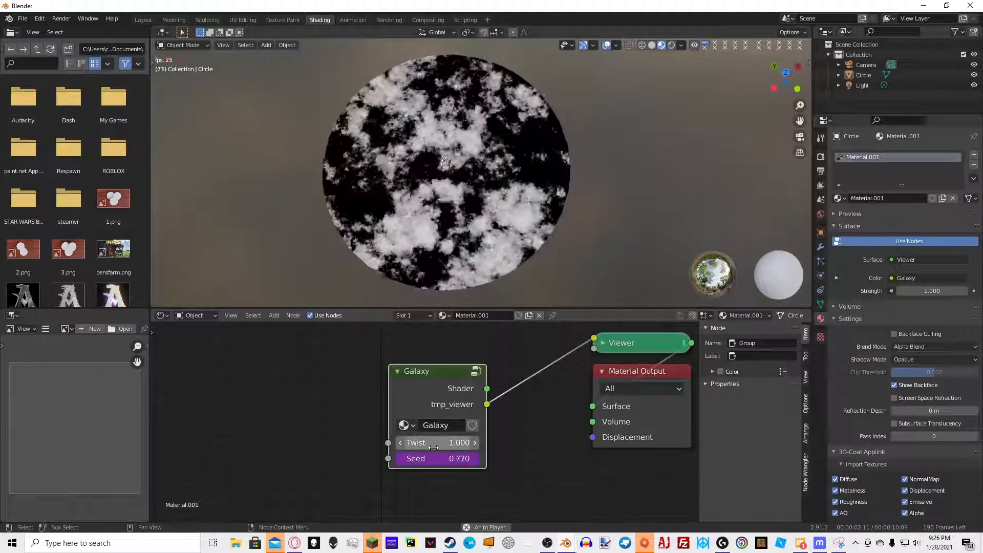
pyautogui.moveTo(519, 271); pyautogui.dragTo(555, 94, button='middle')
pyautogui.scroll(3, 566, 174)
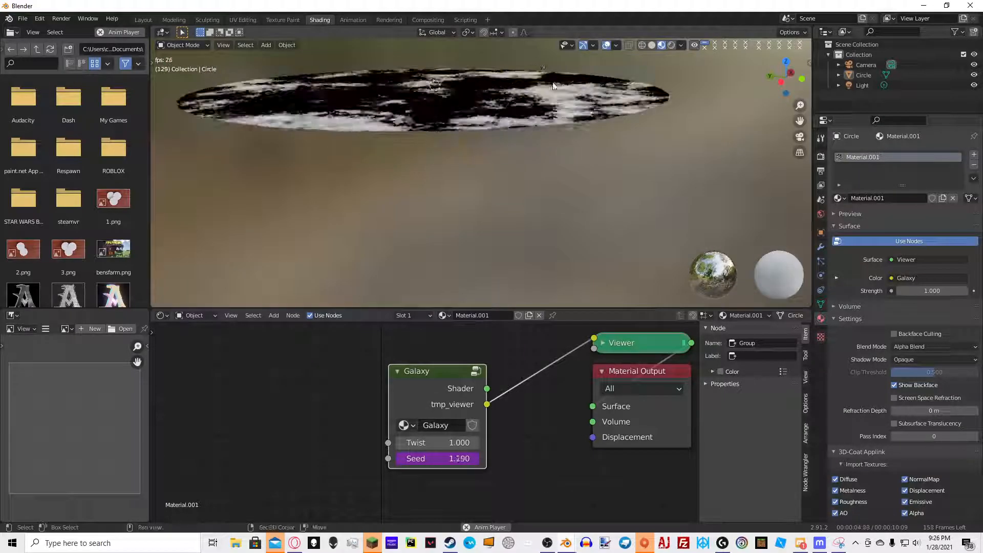
pyautogui.press('space')
# Delete the driver from the Galaxy node's Seed input
pyautogui.rightClick(438, 459)
pyautogui.press('Escape')
pyautogui.rightClick(438, 459)
pyautogui.click(437, 383)
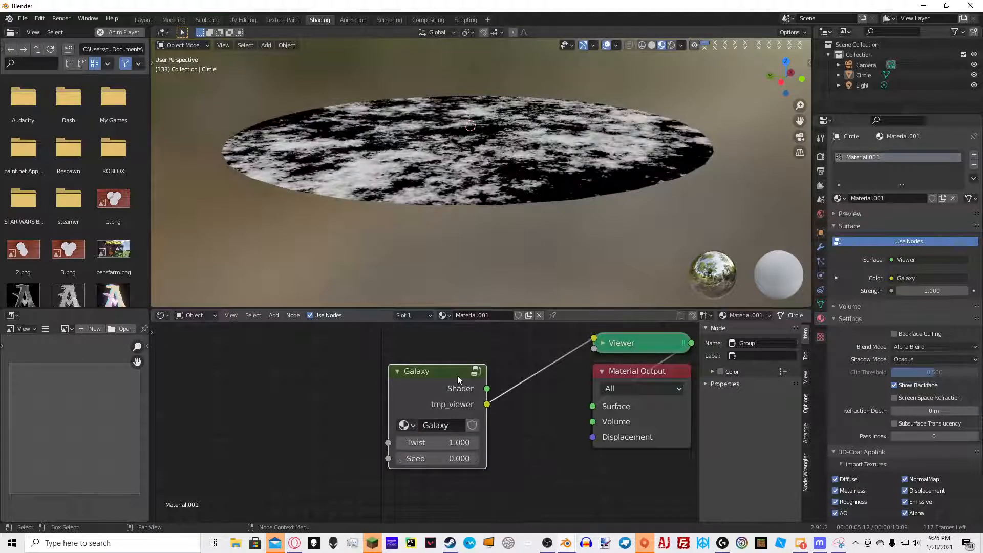
# Inside the Galaxy group, add a Noise Texture node below the lower Musgrave Texture
pyautogui.press('space')
pyautogui.press('Tab')
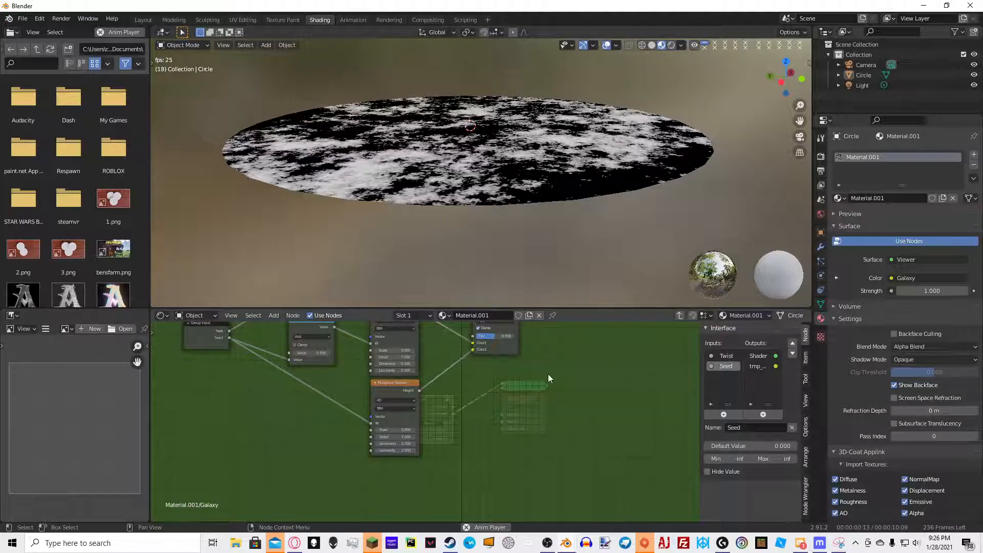
pyautogui.moveTo(548, 374); pyautogui.dragTo(509, 440, button='middle')
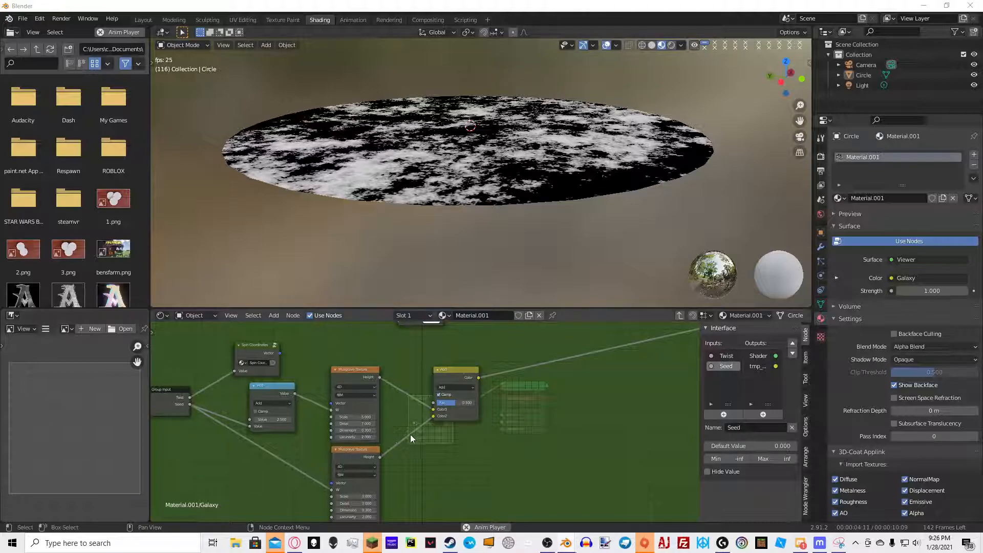
pyautogui.scroll(3, 425, 428)
pyautogui.moveTo(629, 428); pyautogui.dragTo(682, 280, button='middle')
pyautogui.moveTo(408, 352); pyautogui.dragTo(422, 411, button='middle')
pyautogui.scroll(-4, 422, 411)
pyautogui.hotkey('shift', 'a')
pyautogui.click(422, 383)
pyautogui.write('noi')
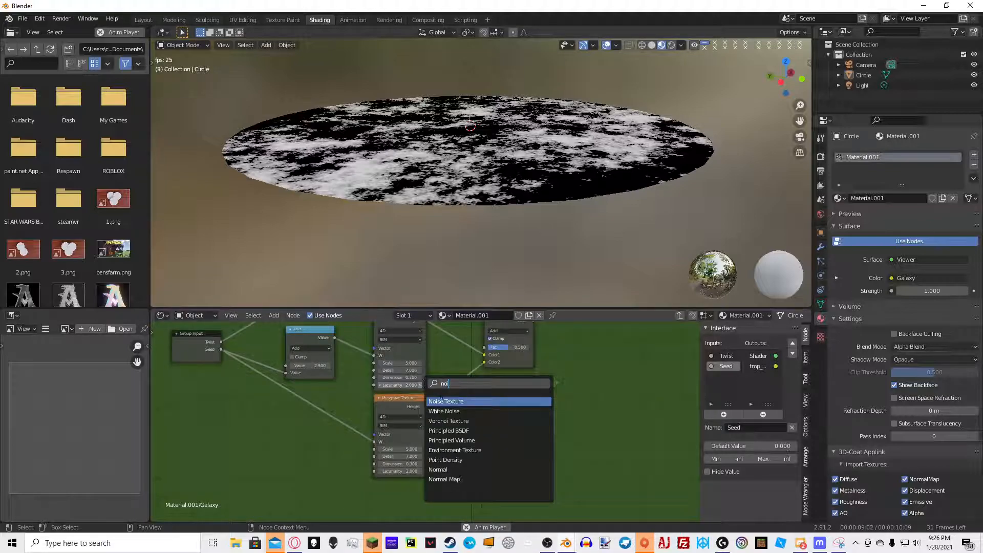
pyautogui.click(441, 401)
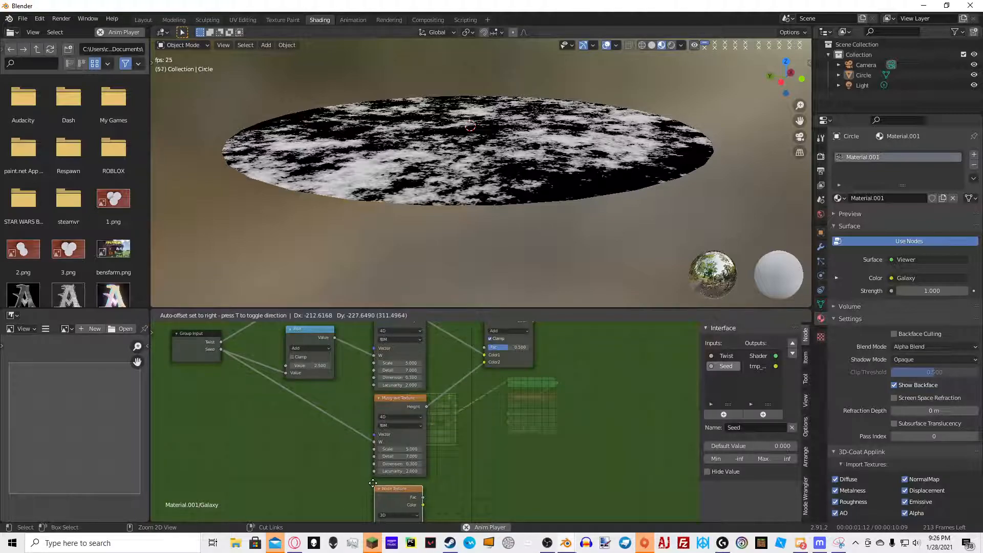
pyautogui.click(373, 483)
# Connect Seed to the Noise Texture's W input and preview the Noise Texture's output
pyautogui.scroll(-4, 348, 435)
pyautogui.moveTo(325, 434); pyautogui.dragTo(324, 416, button='middle')
pyautogui.moveTo(290, 356); pyautogui.dragTo(284, 328, button='middle')
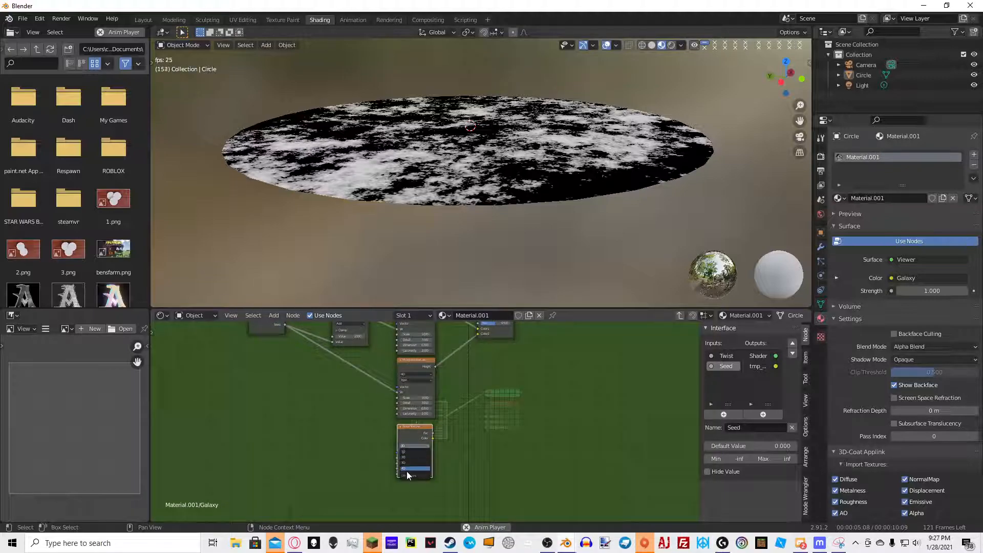
pyautogui.moveTo(352, 412); pyautogui.dragTo(344, 437, button='middle')
pyautogui.moveTo(276, 352); pyautogui.dragTo(389, 485)
pyautogui.moveTo(499, 430); pyautogui.dragTo(448, 397, button='middle')
pyautogui.scroll(6, 377, 440)
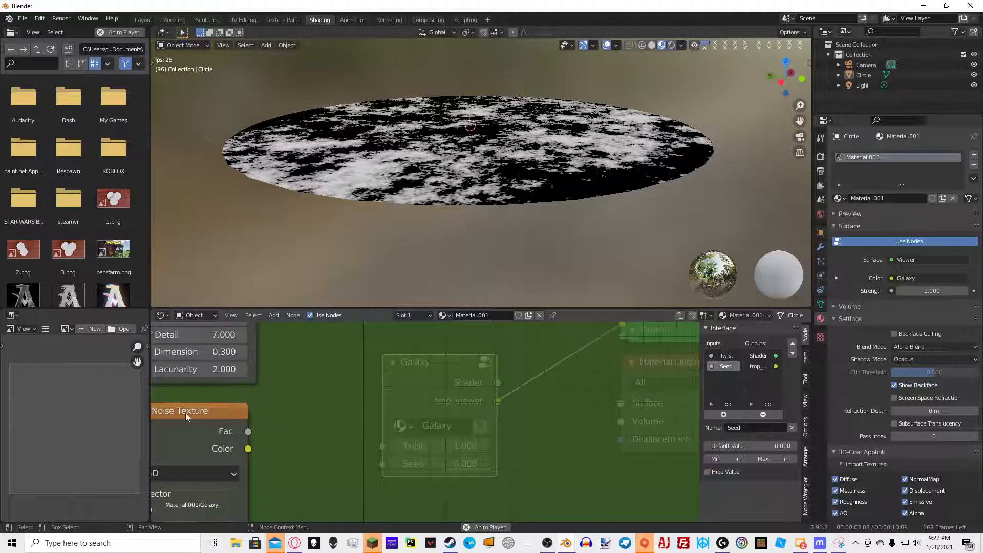
pyautogui.keyDown('ctrl'); pyautogui.keyDown('shift'); pyautogui.click(201, 422); pyautogui.keyUp('shift'); pyautogui.keyUp('ctrl')
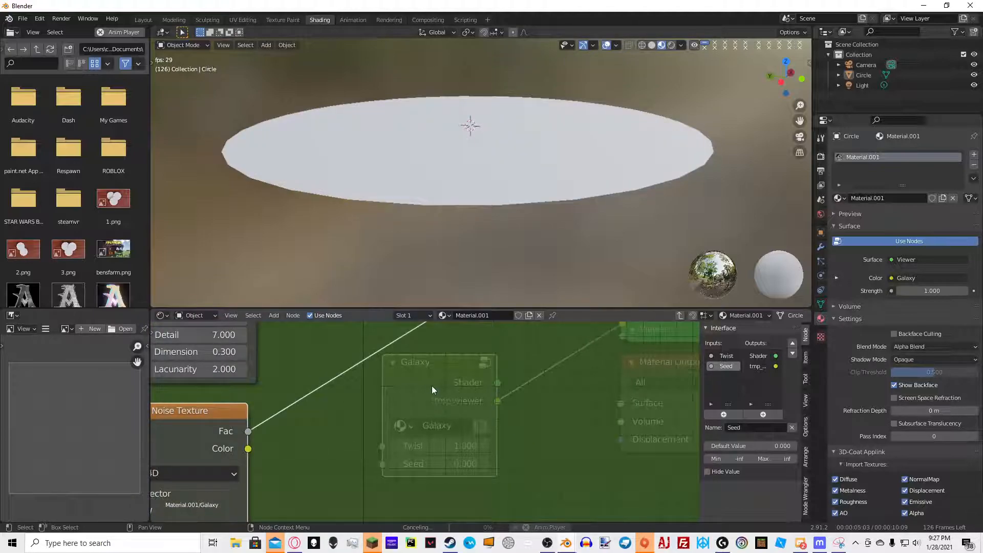
# Set the Noise Texture's Scale to 20, Detail to 16 and Roughness to 0.675
pyautogui.scroll(-8, 405, 407)
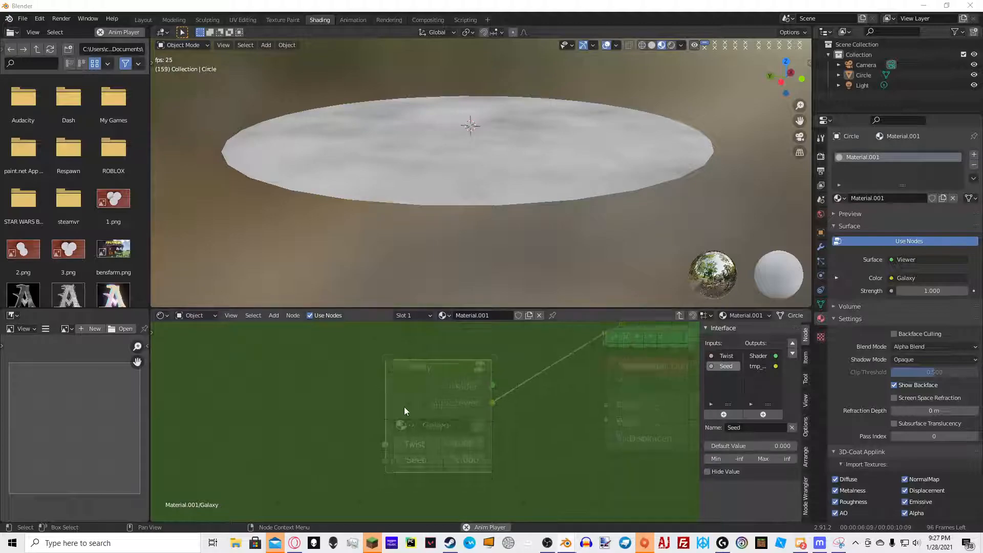
pyautogui.scroll(-4, 458, 388)
pyautogui.moveTo(313, 402); pyautogui.dragTo(428, 393, button='middle')
pyautogui.scroll(8, 428, 393)
pyautogui.moveTo(359, 397); pyautogui.dragTo(357, 364, button='middle')
pyautogui.scroll(1, 336, 370)
pyautogui.scroll(2, 295, 430)
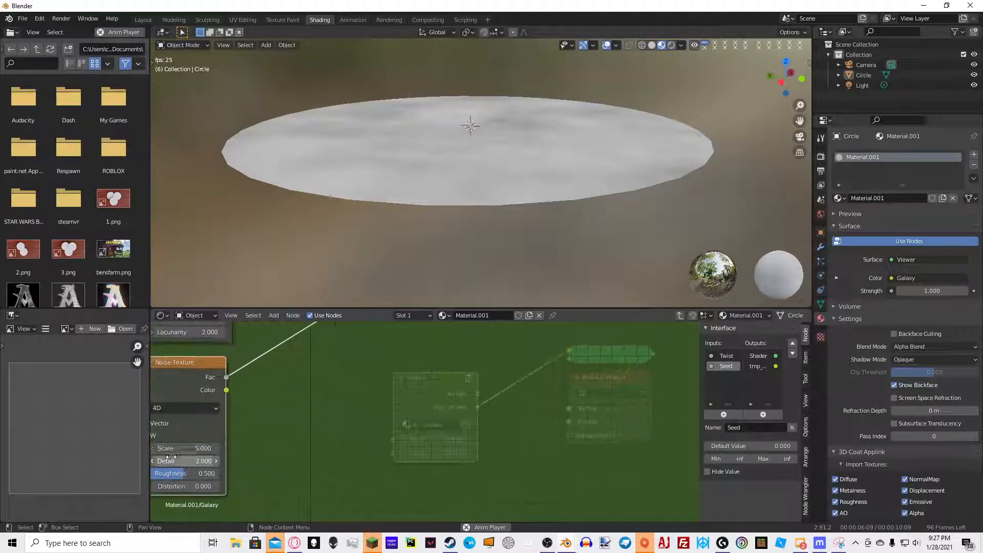
pyautogui.click(182, 449)
pyautogui.write('20')
pyautogui.press('Return')
pyautogui.moveTo(180, 461); pyautogui.dragTo(517, 462)
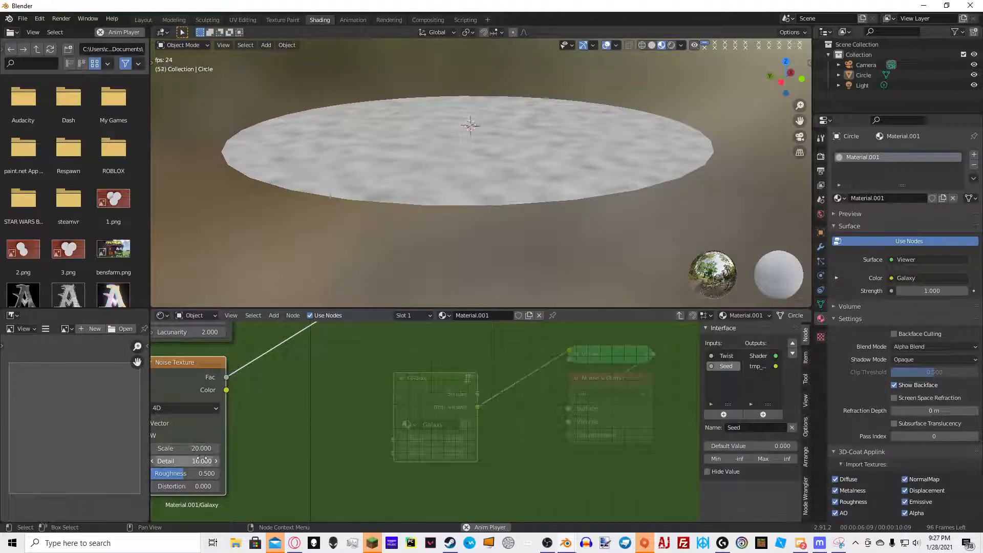
pyautogui.moveTo(177, 473); pyautogui.dragTo(199, 474)
pyautogui.click(198, 473)
pyautogui.write('0.675')
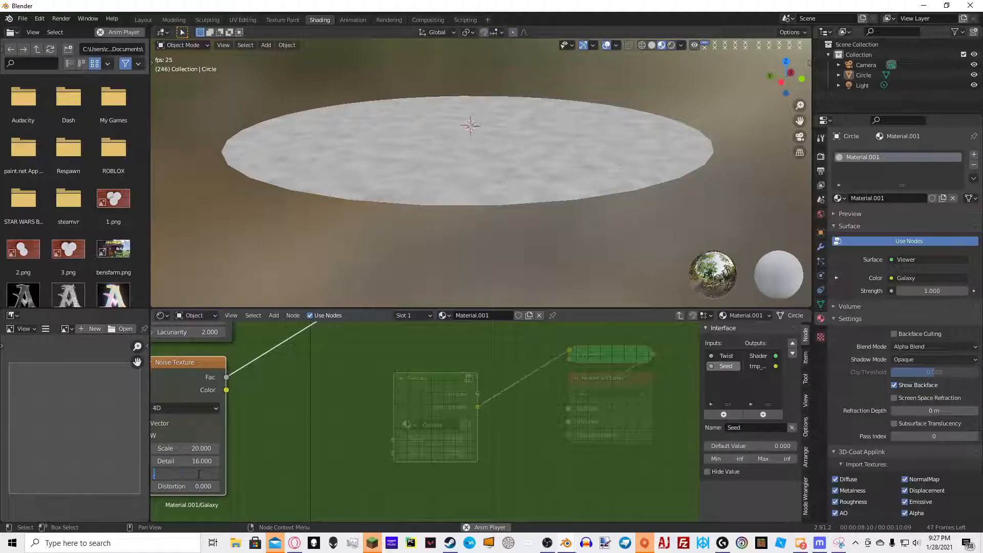
pyautogui.press('Return')
# Set the Noise Texture's Distortion to 0.5
pyautogui.moveTo(460, 241); pyautogui.dragTo(408, 279, button='middle')
pyautogui.scroll(5, 455, 207)
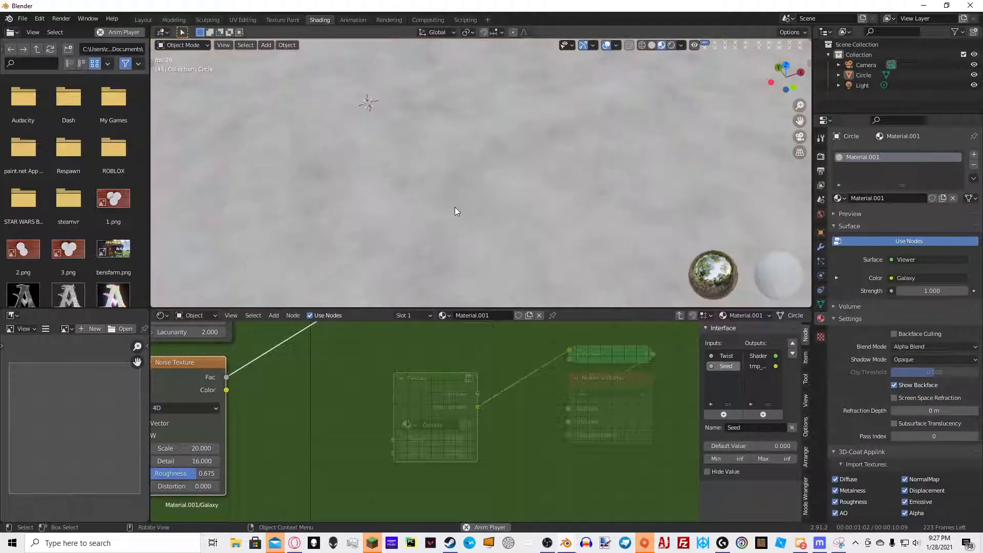
pyautogui.click(192, 486)
pyautogui.write('0.5')
pyautogui.press('Return')
# Insert a ColorRamp node on the Noise Texture's Fac output
pyautogui.scroll(-3, 477, 210)
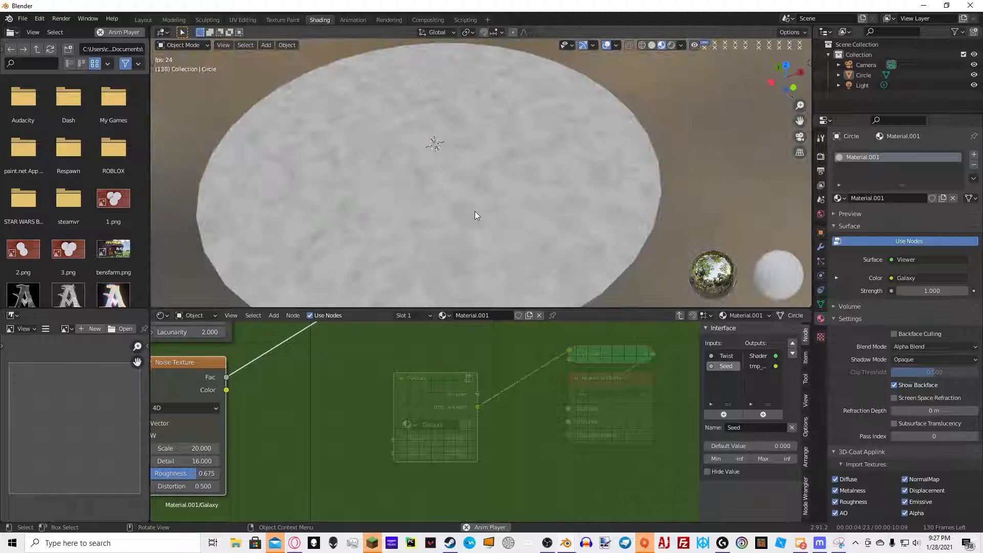
pyautogui.moveTo(319, 397); pyautogui.dragTo(321, 415, button='middle')
pyautogui.moveTo(321, 325); pyautogui.dragTo(323, 364, button='middle')
pyautogui.hotkey('shift', 'a')
pyautogui.write('colo')
pyautogui.click(379, 383)
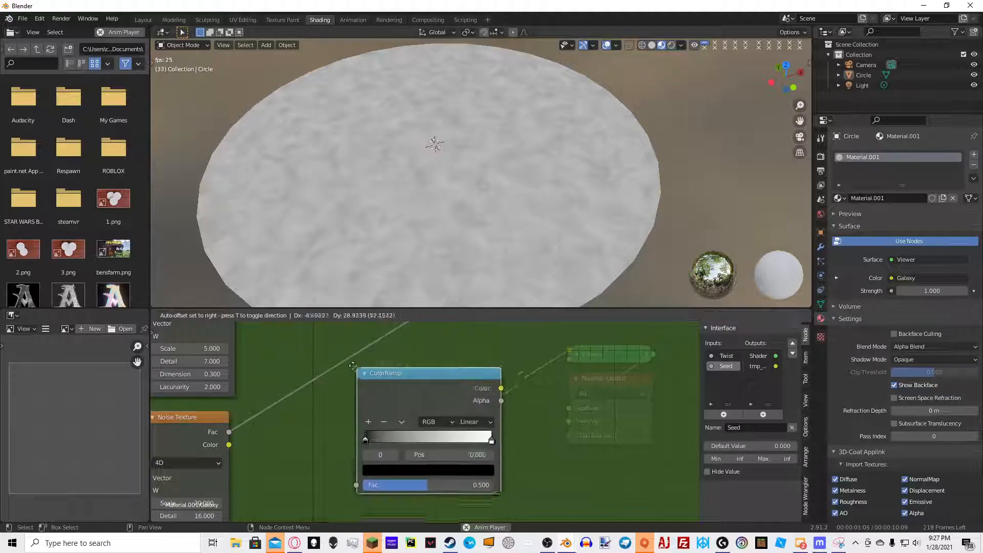
pyautogui.click(368, 393)
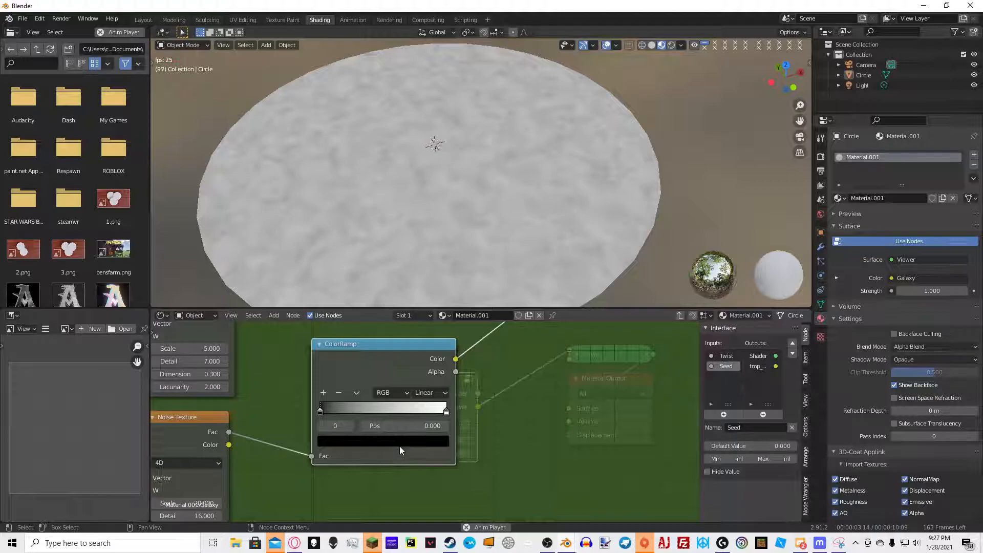
# Make the ColorRamp's first stop white and its last stop light grey
pyautogui.click(399, 443)
pyautogui.click(421, 271)
pyautogui.click(446, 412)
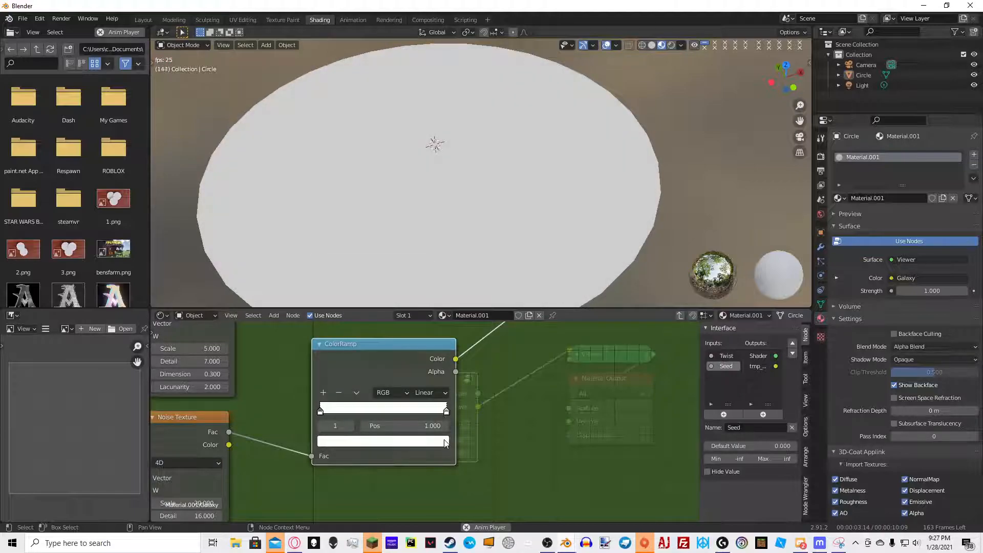
pyautogui.click(445, 441)
pyautogui.click(421, 355)
pyautogui.moveTo(421, 355); pyautogui.dragTo(421, 275)
pyautogui.scroll(-7, 529, 133)
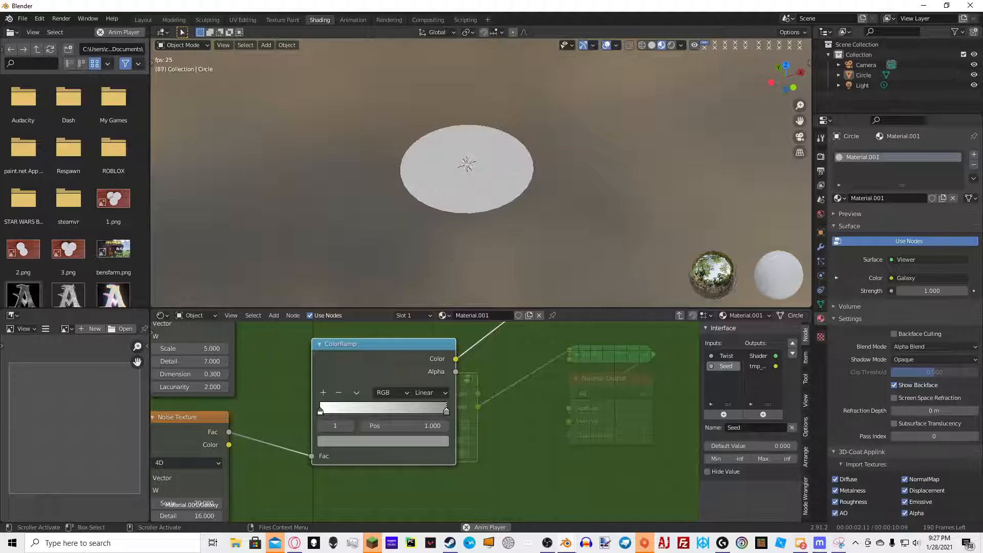
# Add a Mix node beside the ColorRamp
pyautogui.moveTo(418, 426); pyautogui.dragTo(192, 510, button='middle')
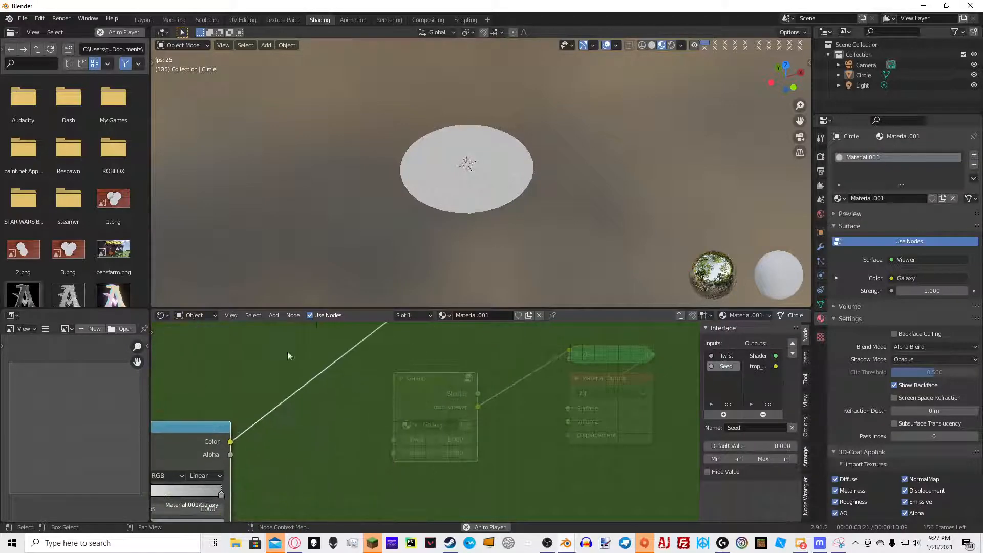
pyautogui.hotkey('shift', 'a')
pyautogui.click(285, 336)
pyautogui.write('math')
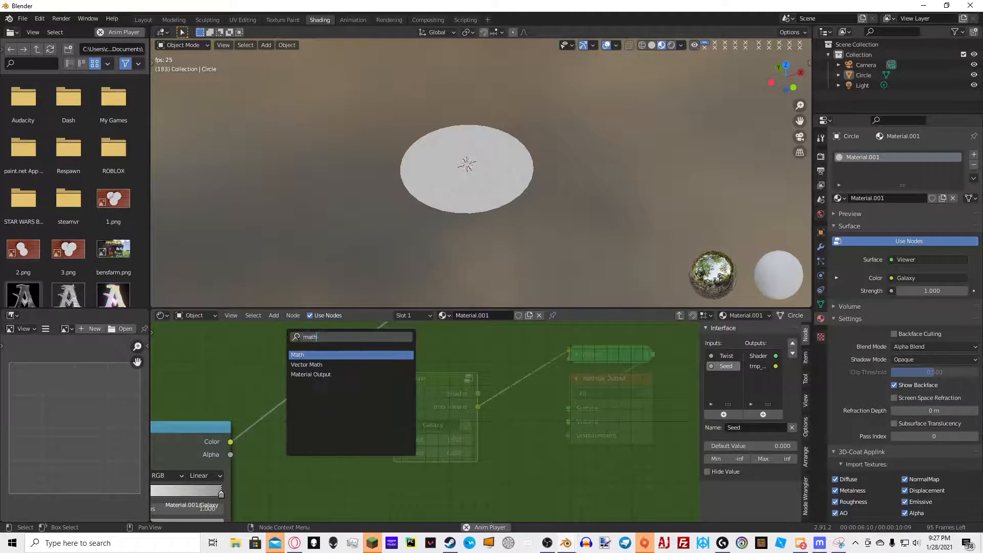
pyautogui.write('mix')
pyautogui.click(307, 364)
pyautogui.click(361, 410)
pyautogui.moveTo(364, 416); pyautogui.dragTo(393, 339, button='middle')
# Duplicate the Mix node and place the copy directly below it
pyautogui.hotkey('shift', 'd')
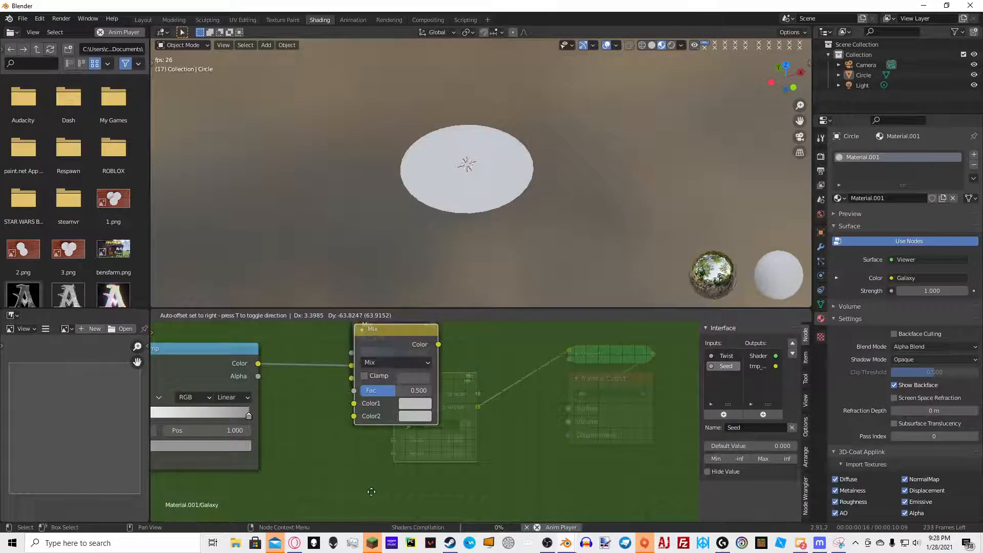
pyautogui.rightClick(394, 374)
pyautogui.scroll(-7, 419, 365)
pyautogui.moveTo(428, 366); pyautogui.dragTo(424, 431)
pyautogui.click(426, 430)
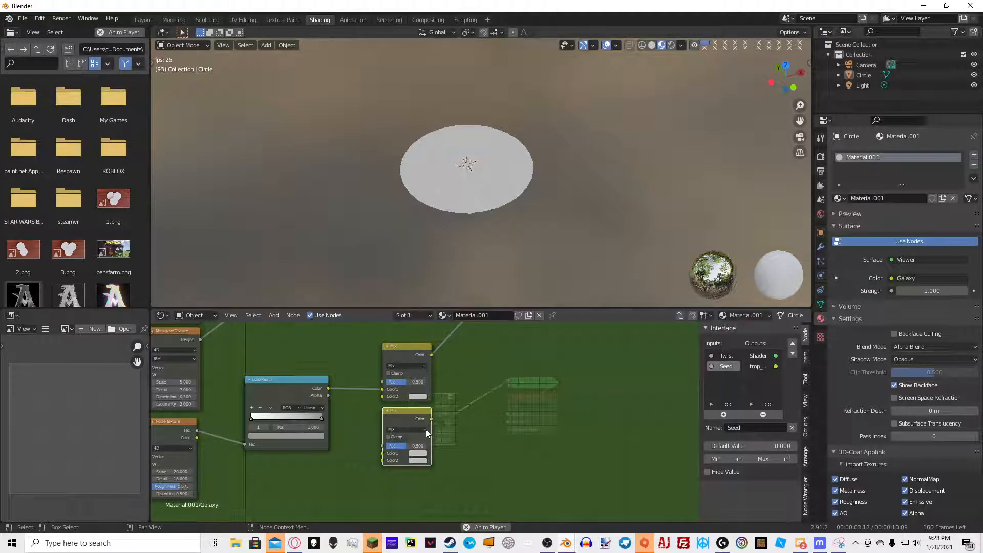
# Set the lower Mix node's blend mode to Multiply with a factor of 1
pyautogui.click(422, 430)
pyautogui.click(403, 406)
pyautogui.moveTo(401, 444); pyautogui.dragTo(427, 444)
# Switch the upper Mix node to Multiply and raise its factor
pyautogui.click(402, 362)
pyautogui.click(403, 363)
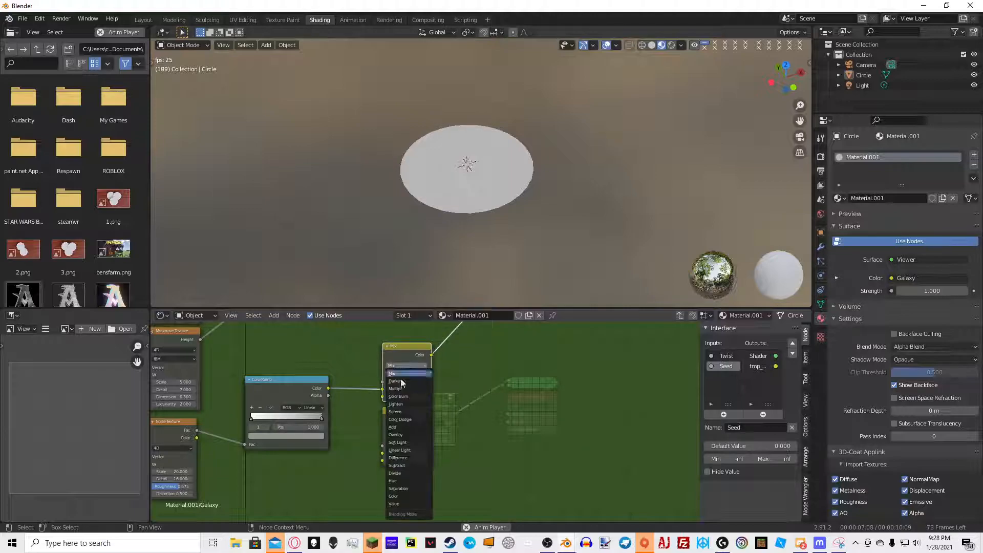
pyautogui.click(402, 390)
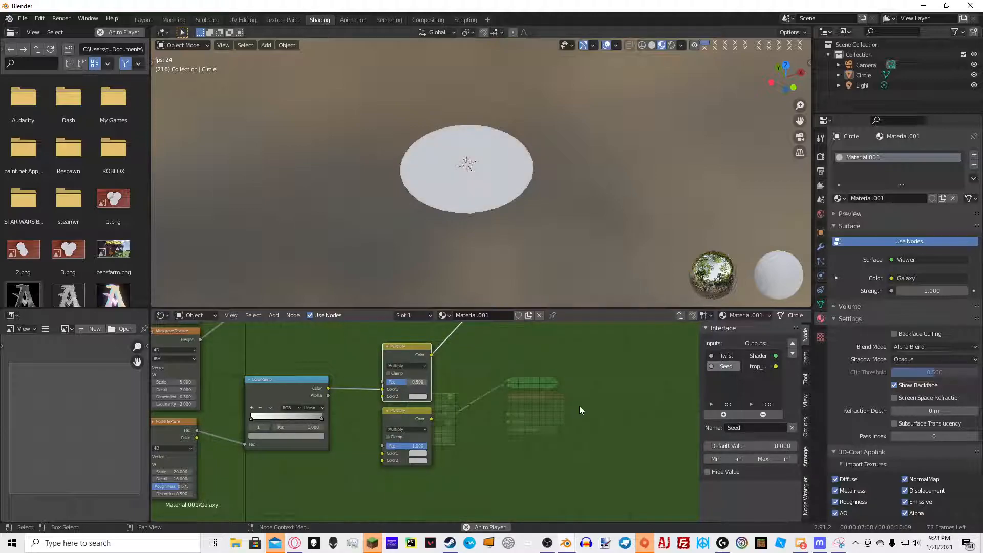
pyautogui.click(416, 382)
pyautogui.write('0.5')
pyautogui.rightClick(411, 386)
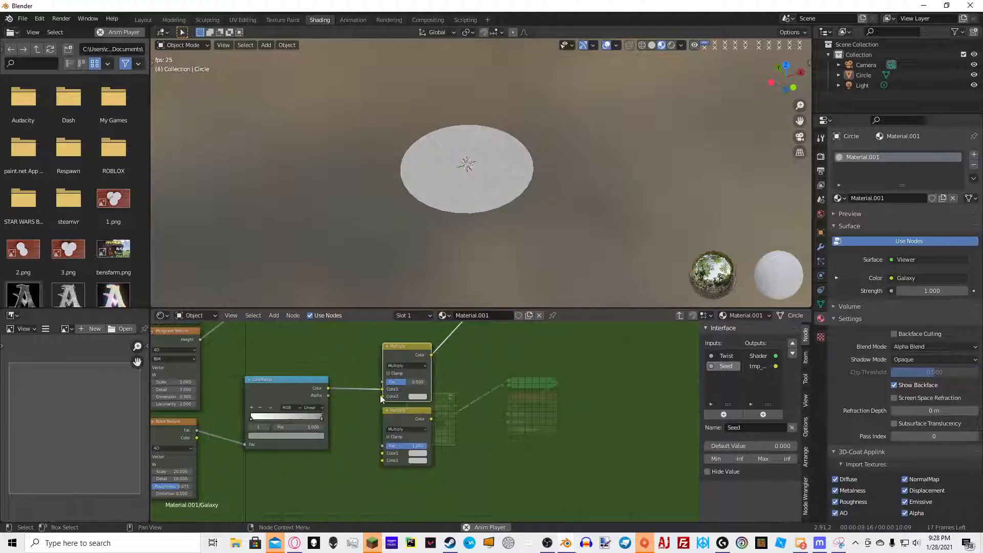
pyautogui.moveTo(409, 383); pyautogui.dragTo(431, 383)
pyautogui.scroll(-4, 418, 387)
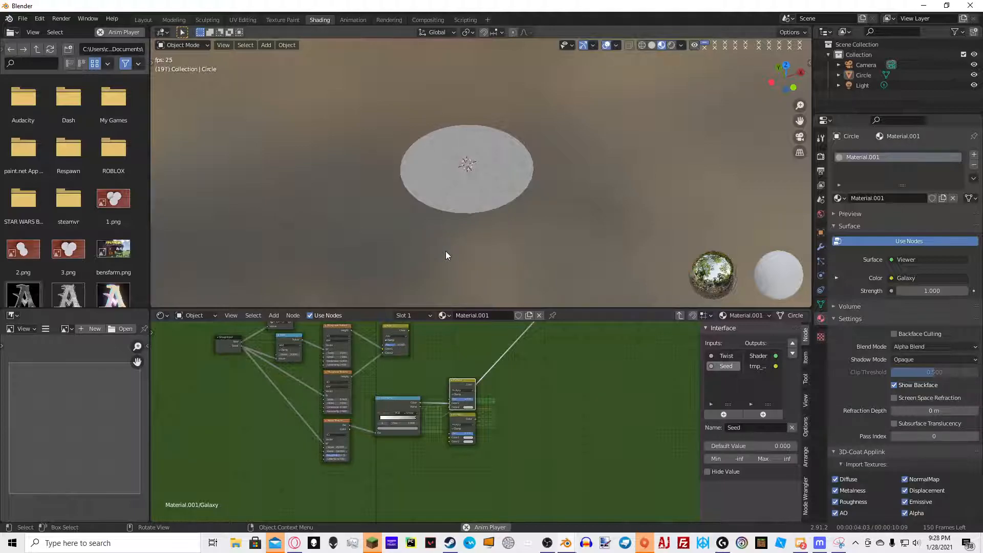
pyautogui.scroll(5, 329, 405)
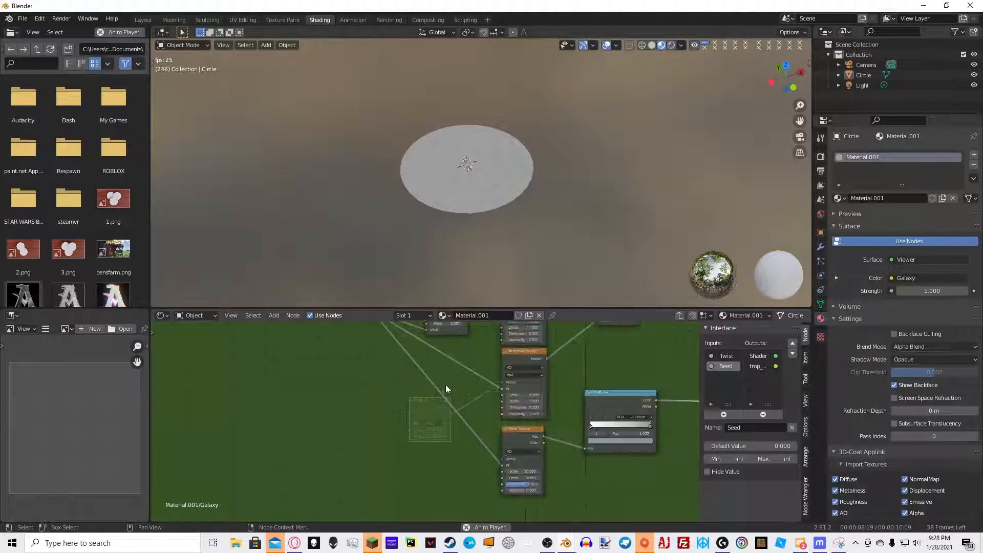
pyautogui.moveTo(391, 414); pyautogui.dragTo(258, 368, button='middle')
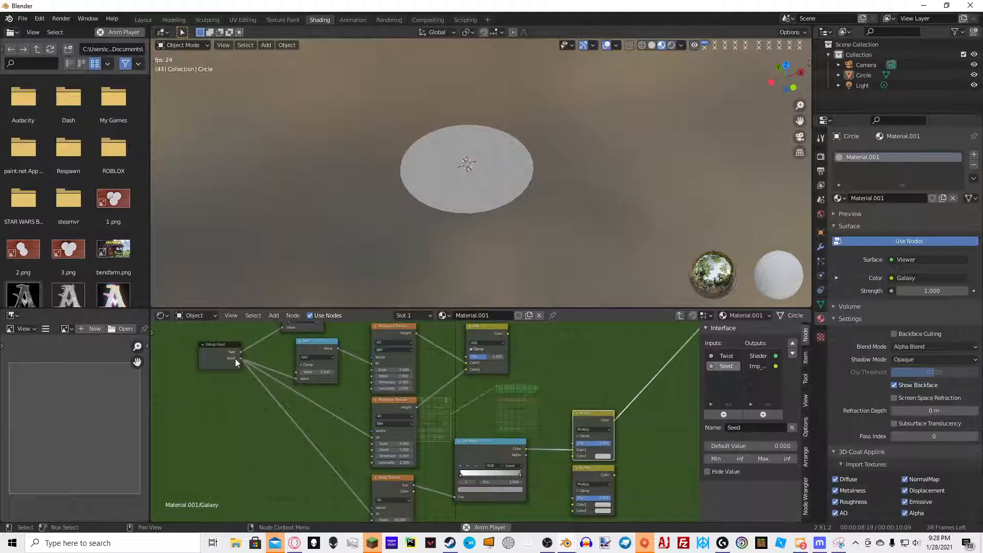
# Connect the ColorRamp colour to the lower Mix node and expose both Mix nodes' second colour inputs as new group inputs
pyautogui.click(239, 364)
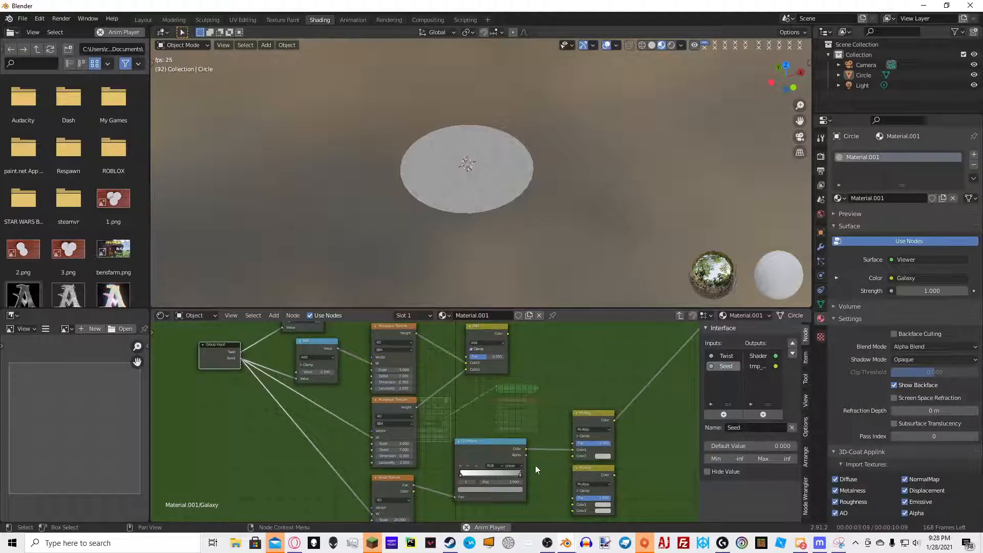
pyautogui.moveTo(526, 450); pyautogui.dragTo(573, 501)
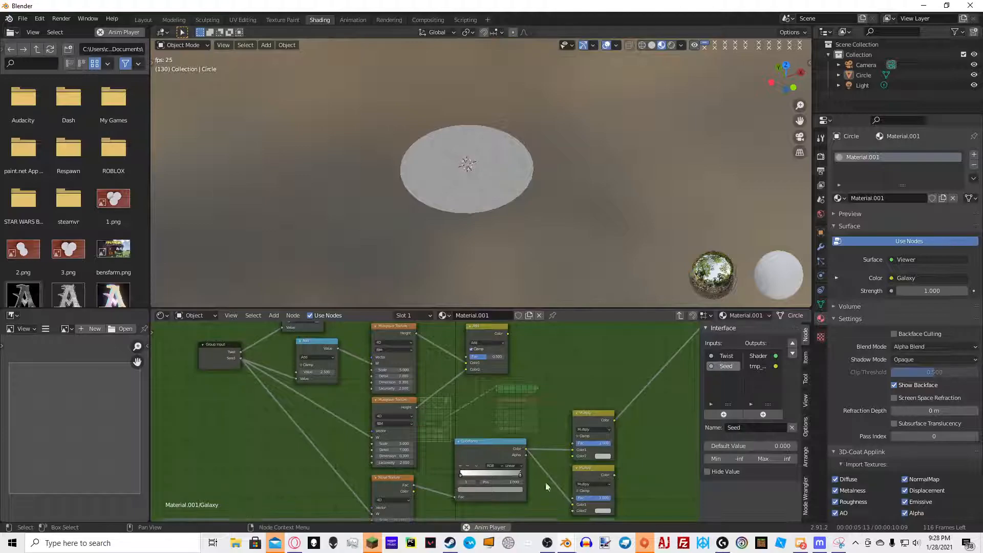
pyautogui.moveTo(241, 358); pyautogui.dragTo(573, 455)
pyautogui.moveTo(240, 371); pyautogui.dragTo(573, 510)
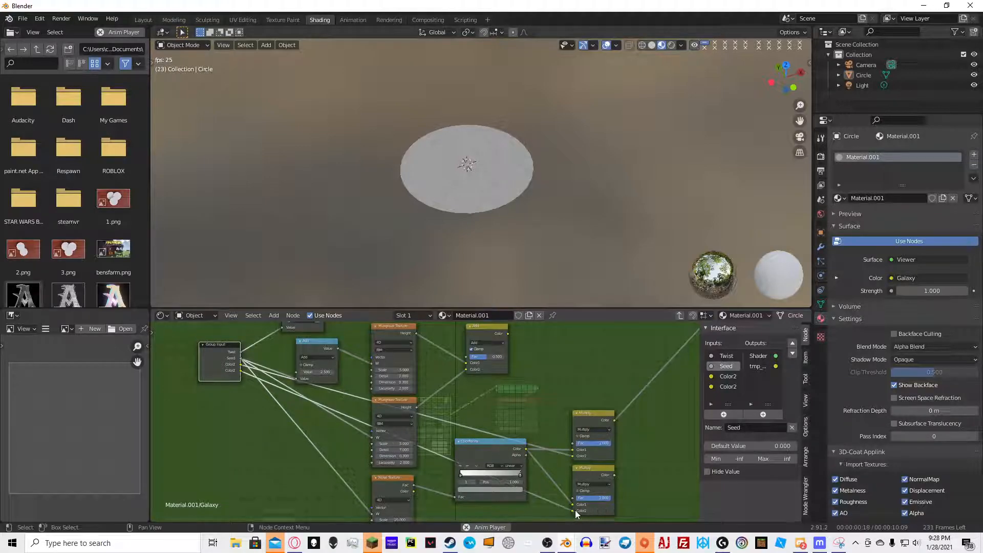
# Rename the two new group inputs to Galaxy Color and Gradient
pyautogui.click(729, 387)
pyautogui.click(729, 377)
pyautogui.click(748, 428)
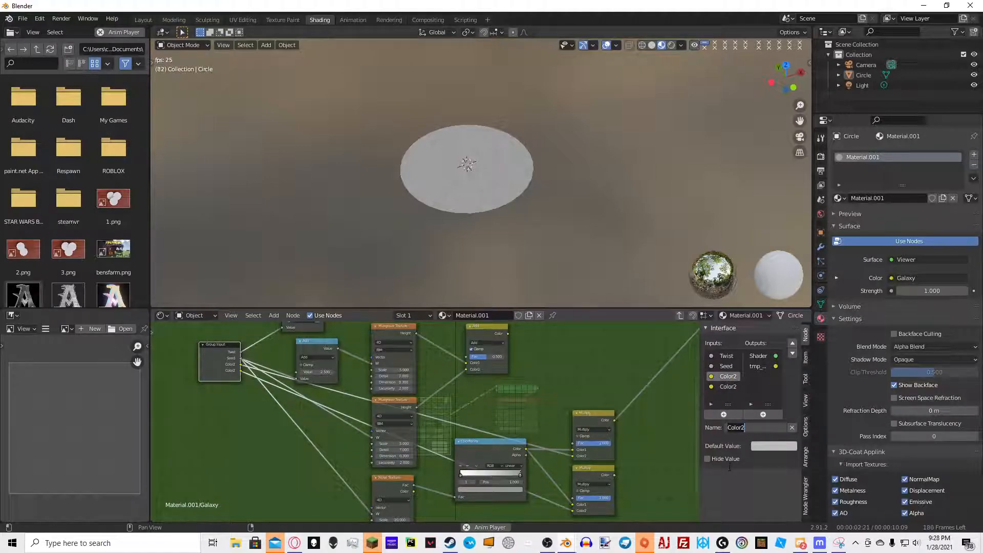
pyautogui.write('Galaxy Colo')
pyautogui.press('Return')
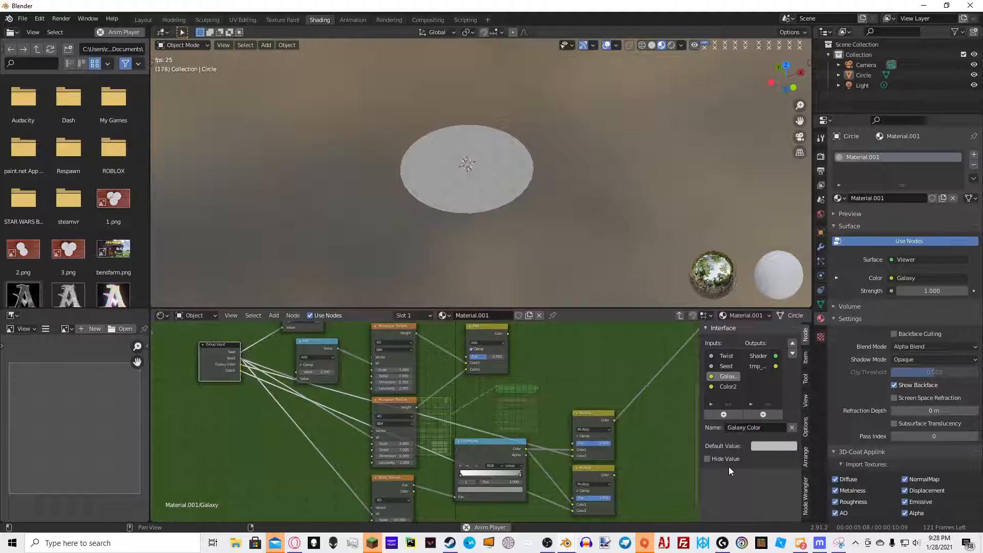
pyautogui.click(728, 387)
pyautogui.click(762, 426)
pyautogui.write('Gradient')
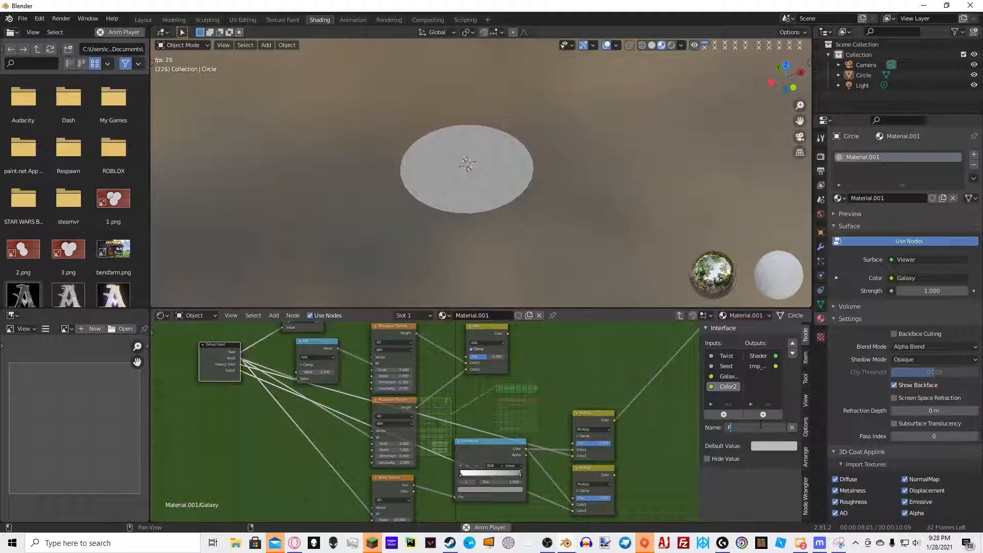
pyautogui.press('Return')
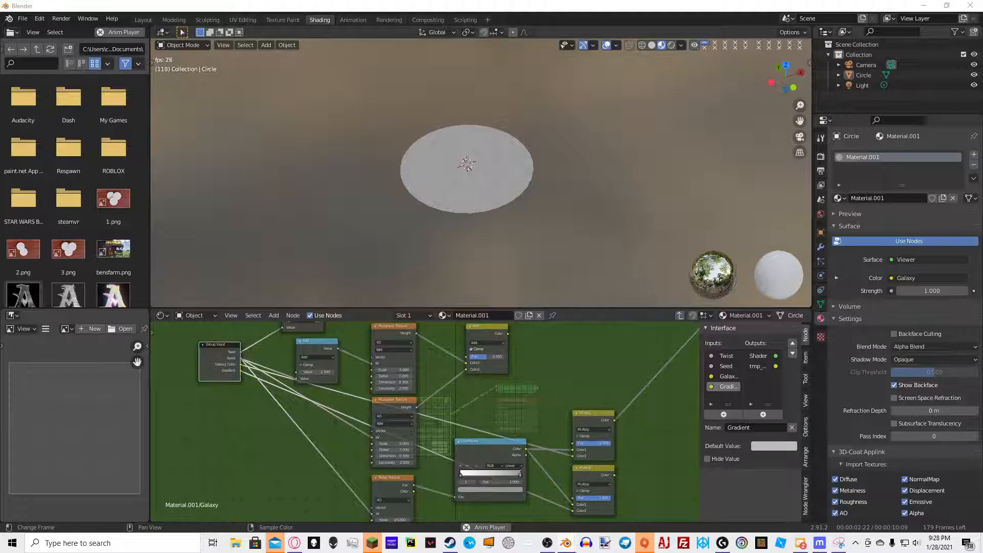
# Add another Mix node to the right of the two Multiply nodes
pyautogui.moveTo(600, 443); pyautogui.dragTo(515, 427, button='middle')
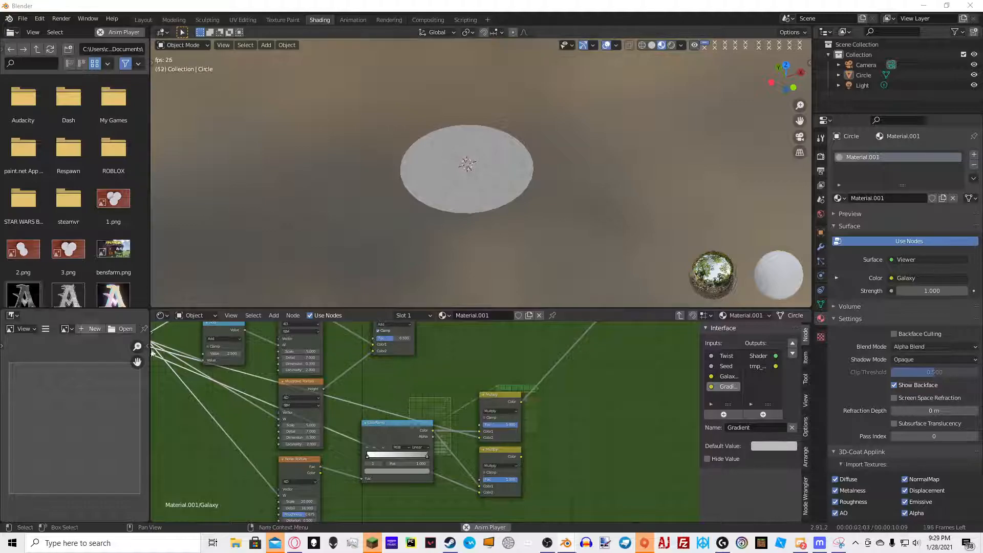
pyautogui.scroll(-2, 545, 351)
pyautogui.scroll(4, 549, 434)
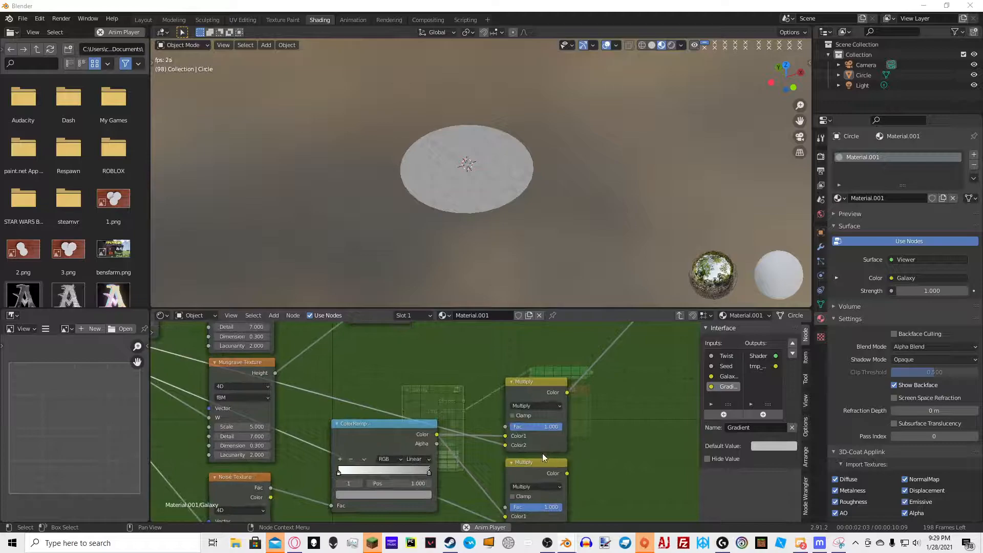
pyautogui.moveTo(570, 455); pyautogui.dragTo(436, 423, button='middle')
pyautogui.moveTo(443, 330); pyautogui.dragTo(455, 386, button='middle')
pyautogui.scroll(-1, 455, 384)
pyautogui.hotkey('shift', 'a')
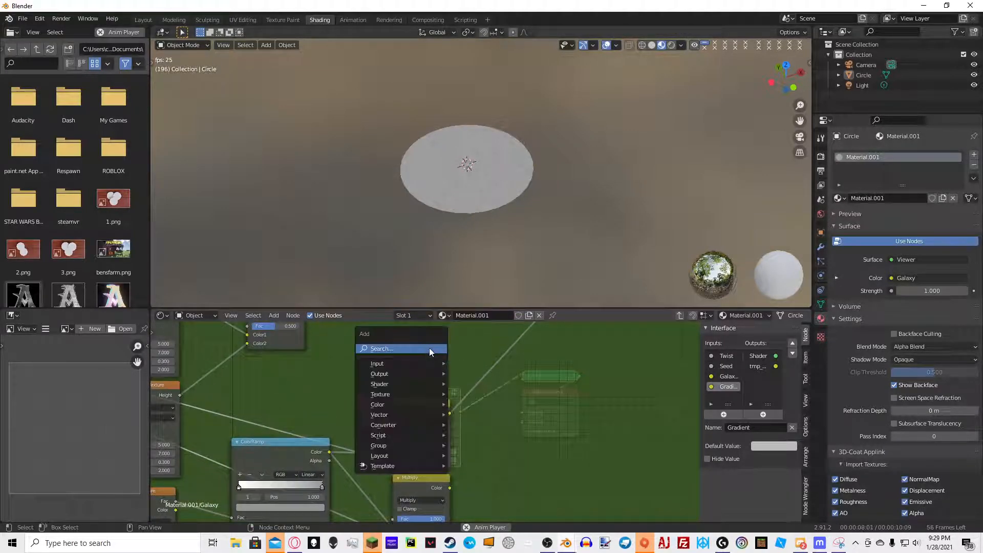
pyautogui.click(430, 349)
pyautogui.write('mix')
pyautogui.click(461, 376)
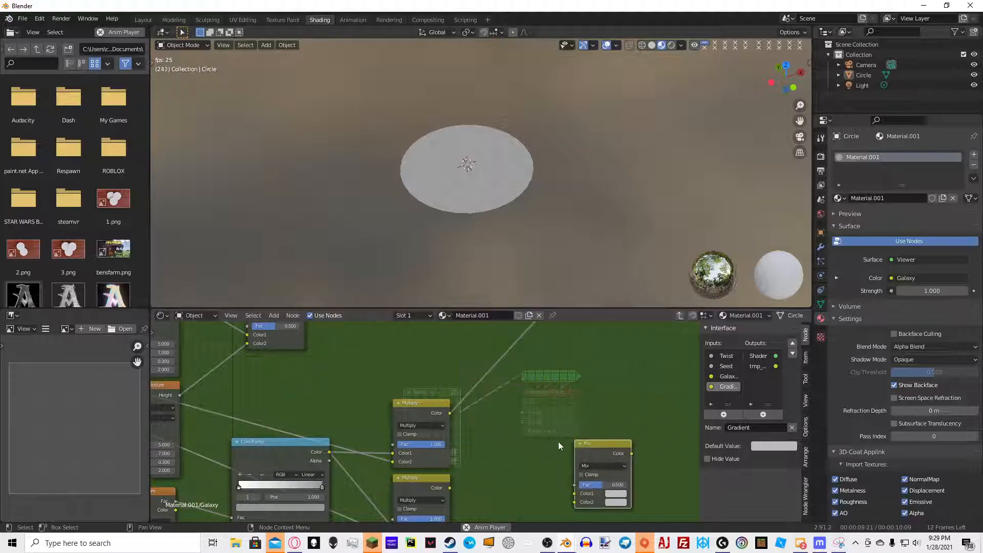
pyautogui.click(436, 489)
# Wire the new Mix node to combine the outputs of the two Multiply nodes
pyautogui.moveTo(468, 514); pyautogui.dragTo(421, 456, button='middle')
pyautogui.scroll(3, 461, 449)
pyautogui.moveTo(413, 414); pyautogui.dragTo(223, 428)
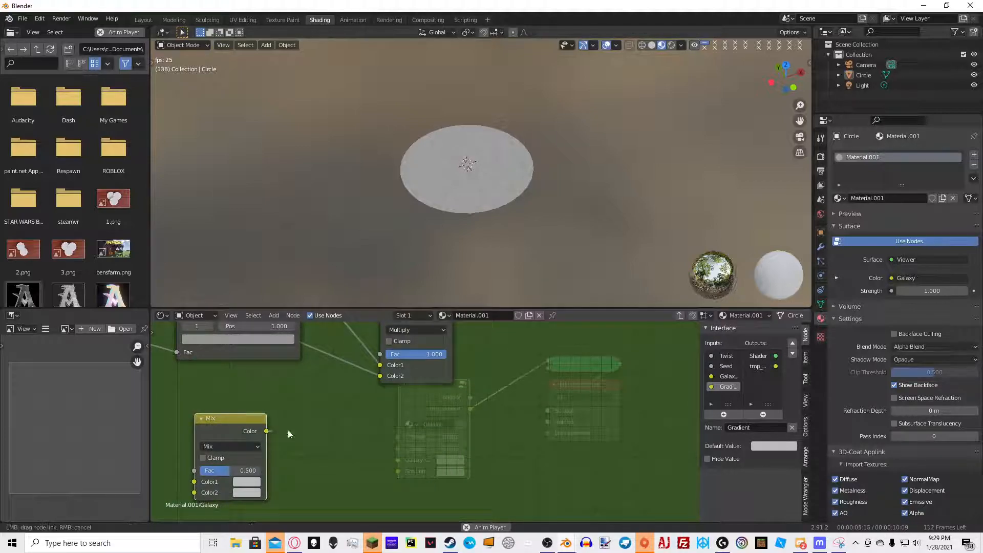
pyautogui.moveTo(277, 431); pyautogui.dragTo(308, 455, button='middle')
pyautogui.scroll(-1, 396, 462)
pyautogui.moveTo(437, 423); pyautogui.dragTo(277, 512)
pyautogui.moveTo(338, 468); pyautogui.dragTo(437, 421)
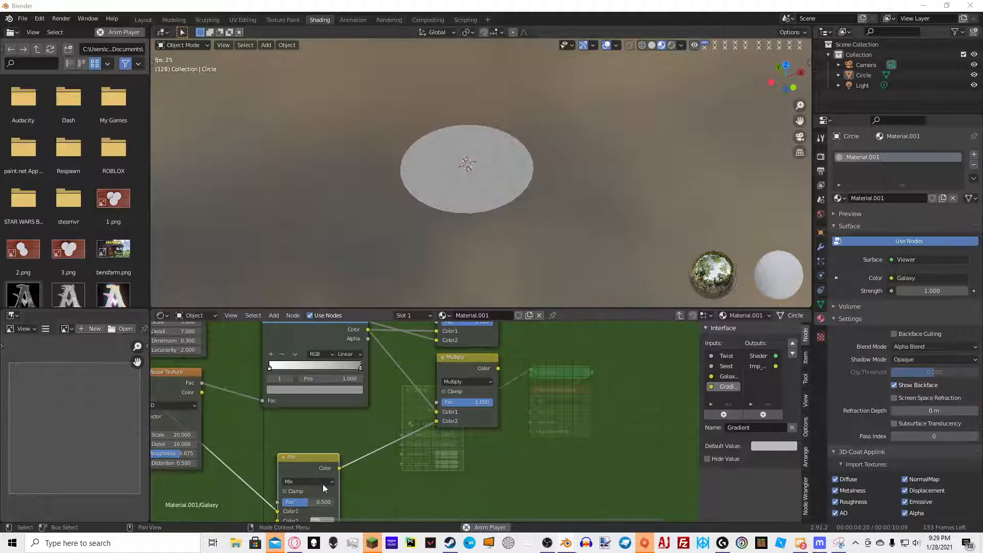
# Set the new Mix node's blend mode to Multiply with a factor of 1 and reposition it
pyautogui.click(307, 482)
pyautogui.click(296, 452)
pyautogui.moveTo(305, 503); pyautogui.dragTo(338, 503)
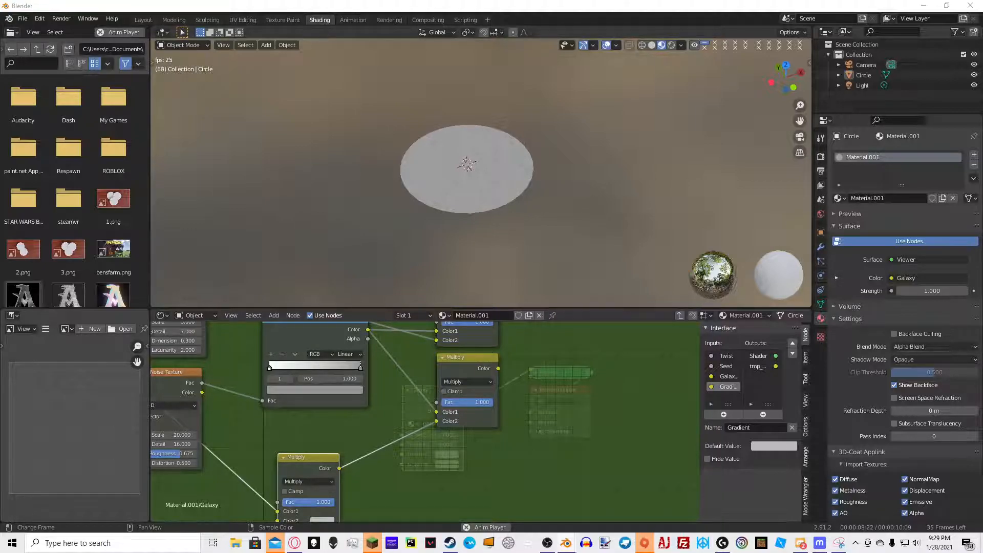
pyautogui.moveTo(297, 456); pyautogui.dragTo(395, 411, button='middle')
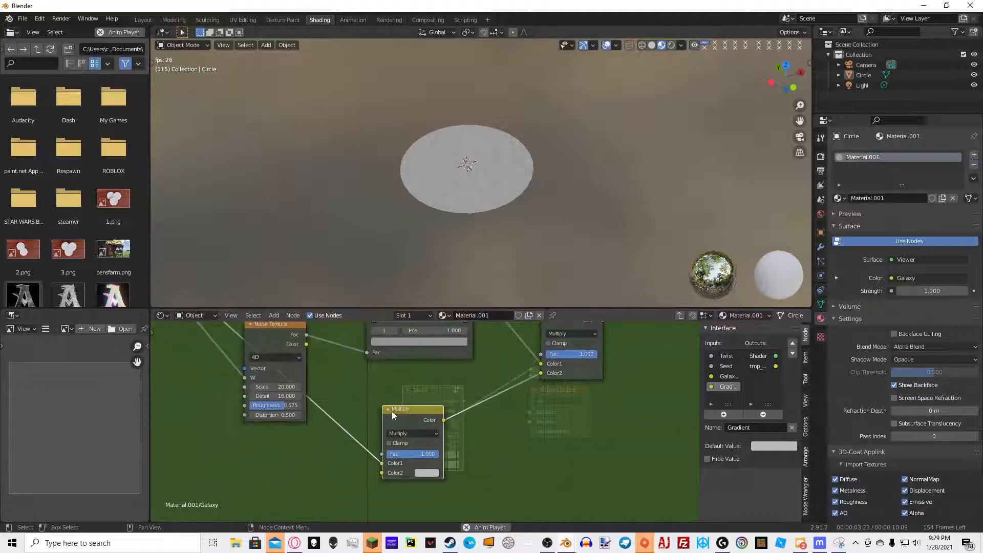
pyautogui.scroll(-1, 397, 411)
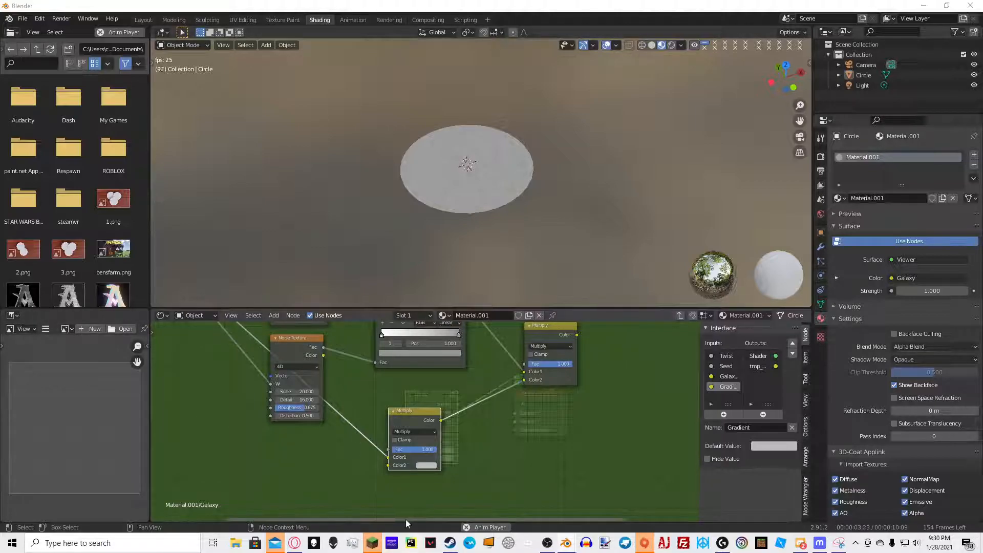
# Add a Texture Coordinate node in the empty area below the textures
pyautogui.moveTo(355, 462); pyautogui.dragTo(439, 462, button='middle')
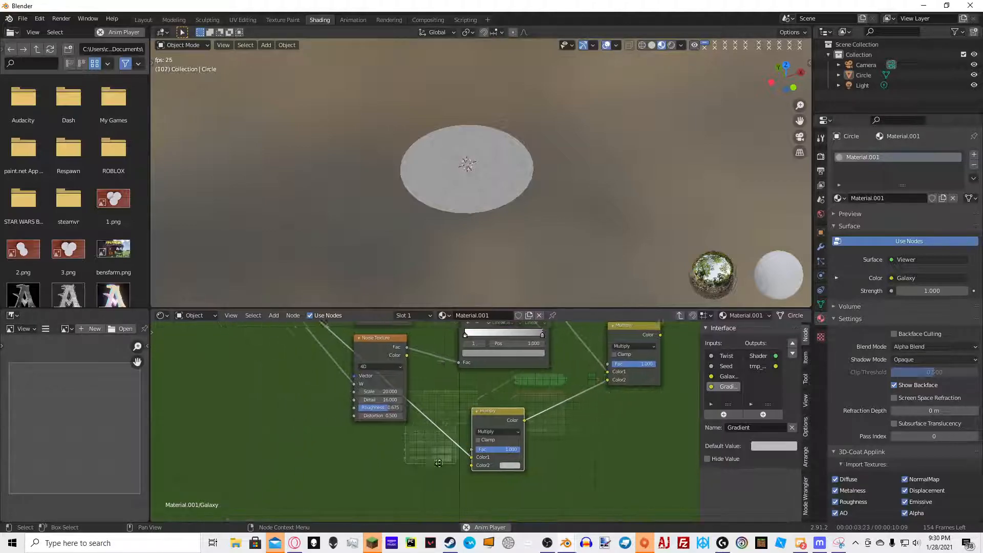
pyautogui.moveTo(269, 419); pyautogui.dragTo(297, 376, button='middle')
pyautogui.scroll(-4, 302, 377)
pyautogui.moveTo(370, 328); pyautogui.dragTo(352, 373, button='middle')
pyautogui.scroll(-2, 358, 444)
pyautogui.moveTo(359, 445); pyautogui.dragTo(383, 439, button='middle')
pyautogui.click(276, 422)
pyautogui.hotkey('shift', 'a')
pyautogui.moveTo(277, 422)
pyautogui.click(266, 403)
pyautogui.write('texture coordinate')
pyautogui.press('Return')
pyautogui.scroll(4, 359, 440)
pyautogui.moveTo(363, 415); pyautogui.dragTo(431, 380, button='middle')
# Add a Mapping node and feed the Texture Coordinate Generated output into its Vector input
pyautogui.hotkey('shift', 'a')
pyautogui.press('Escape')
pyautogui.hotkey('shift', 'a')
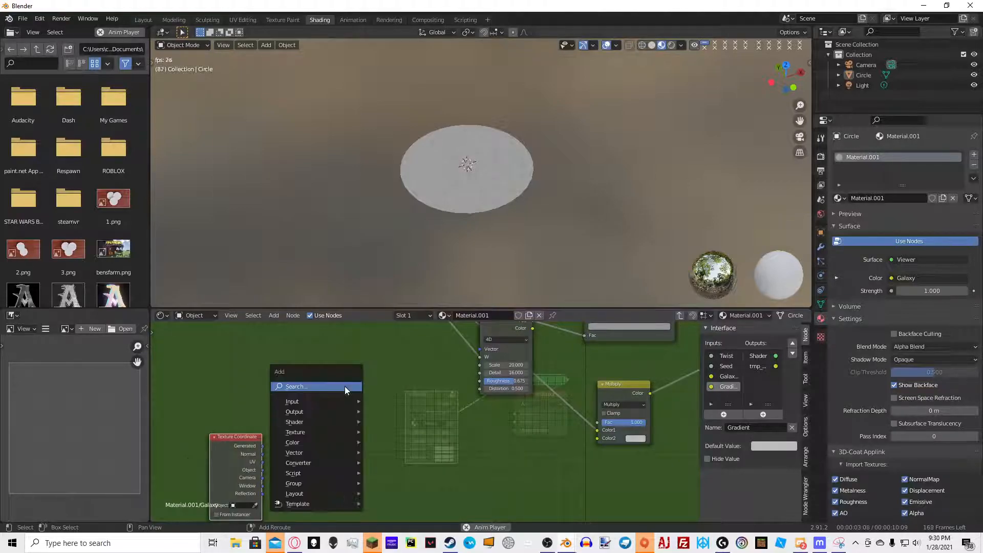
pyautogui.click(345, 386)
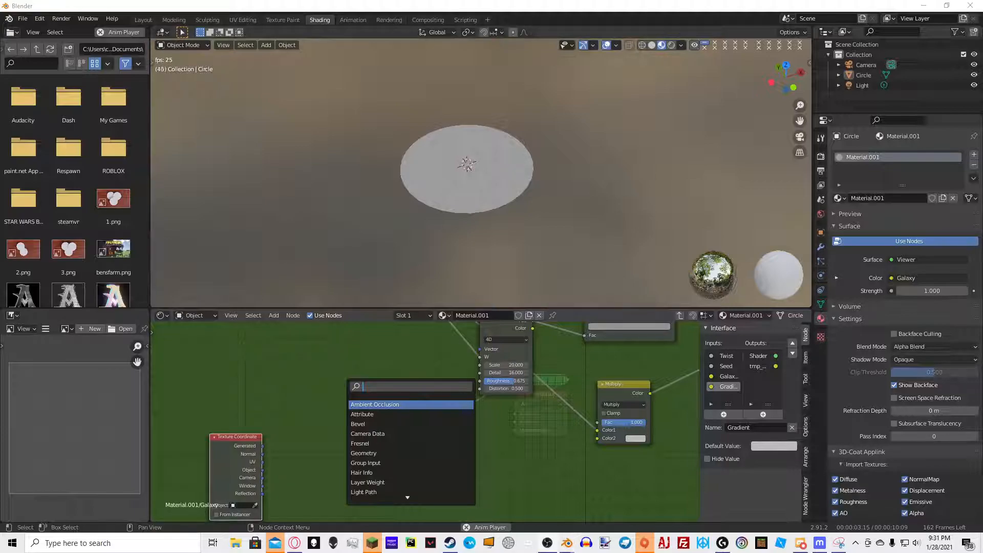
pyautogui.write('ma')
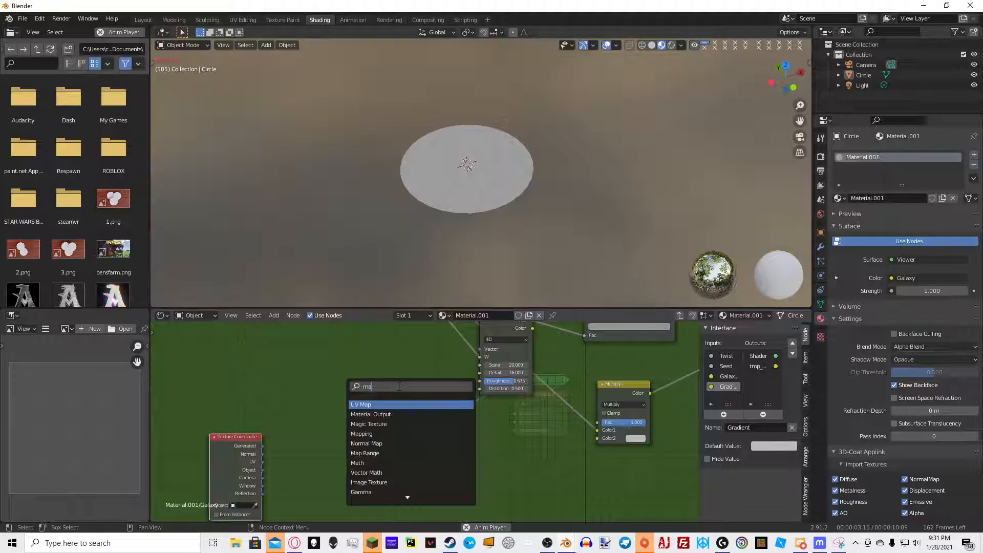
pyautogui.click(382, 434)
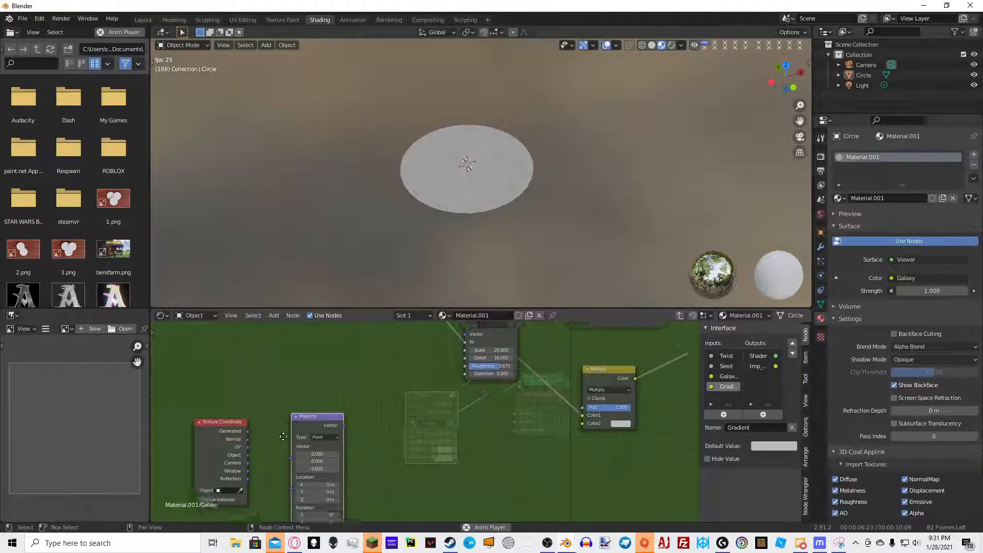
pyautogui.scroll(2, 284, 436)
pyautogui.moveTo(208, 417); pyautogui.dragTo(265, 404, button='middle')
pyautogui.moveTo(210, 404); pyautogui.dragTo(273, 426)
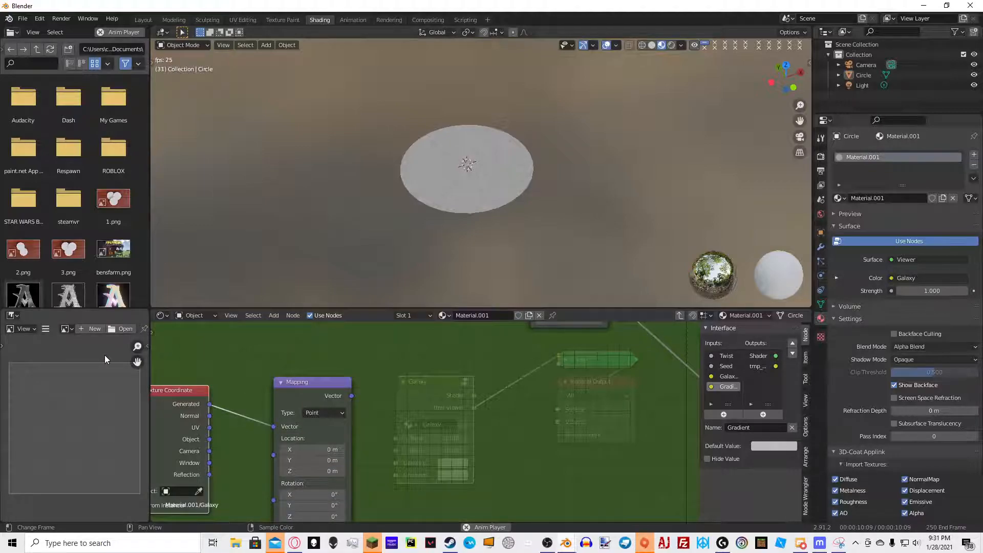
# Set the Mapping node's location X and Y to -0.5
pyautogui.doubleClick(314, 450)
pyautogui.write('-.5')
pyautogui.press('Tab')
pyautogui.write('-.5')
pyautogui.press('Return')
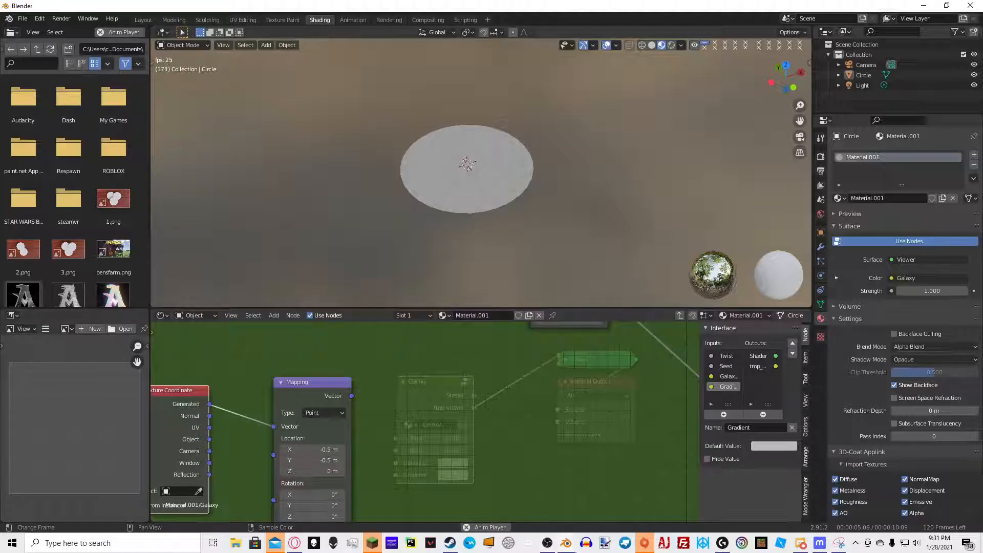
# Add a Vector Math node set to Scale and connect the Mapping output into it
pyautogui.moveTo(455, 423); pyautogui.dragTo(388, 378, button='middle')
pyautogui.scroll(3, 385, 425)
pyautogui.scroll(-5, 411, 390)
pyautogui.hotkey('shift', 'a')
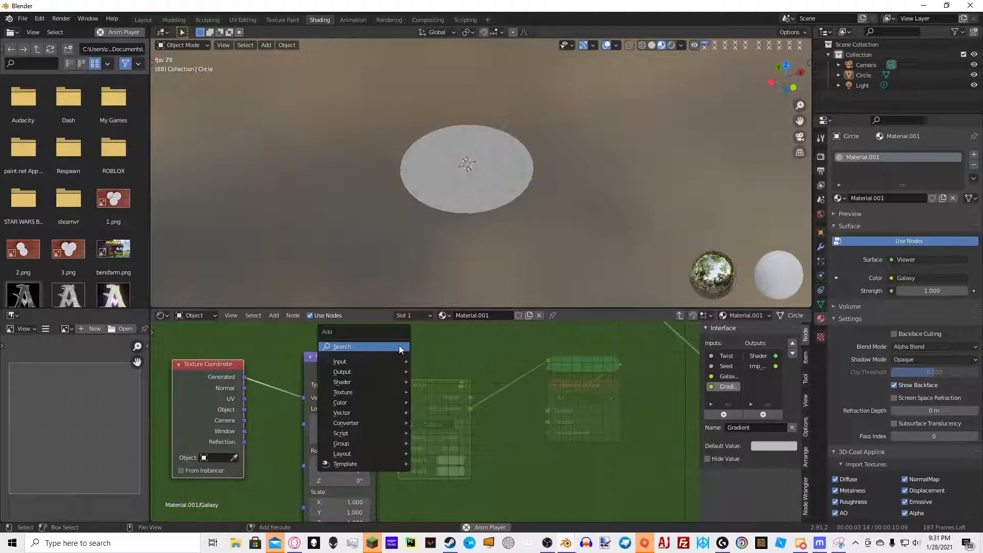
pyautogui.click(402, 347)
pyautogui.write('vect')
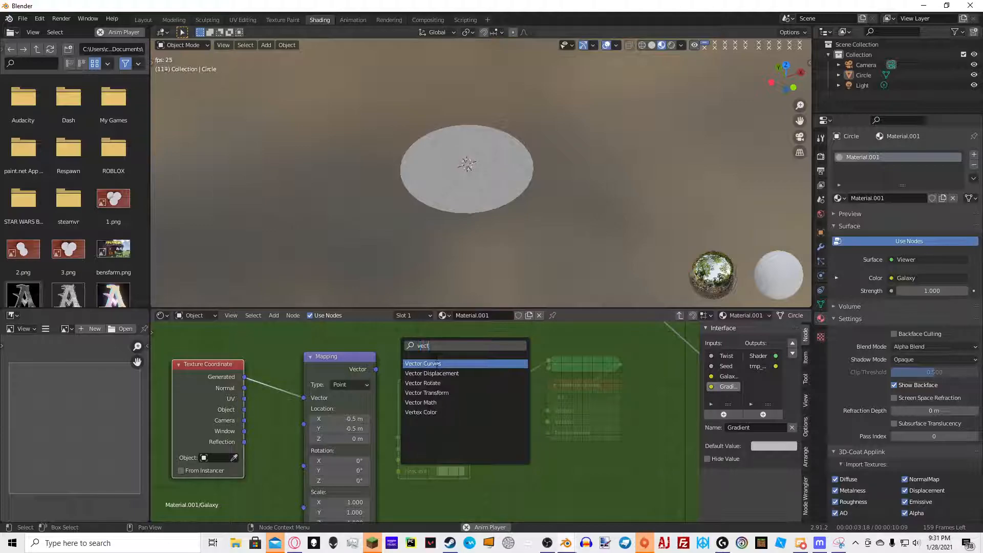
pyautogui.click(438, 403)
pyautogui.click(456, 429)
pyautogui.moveTo(377, 369); pyautogui.dragTo(426, 437)
pyautogui.click(462, 408)
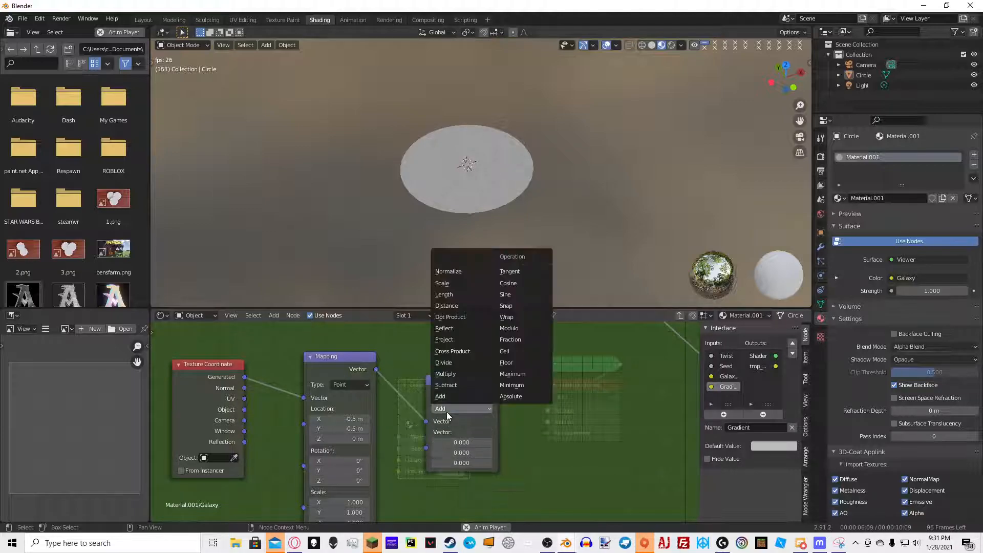
pyautogui.click(443, 283)
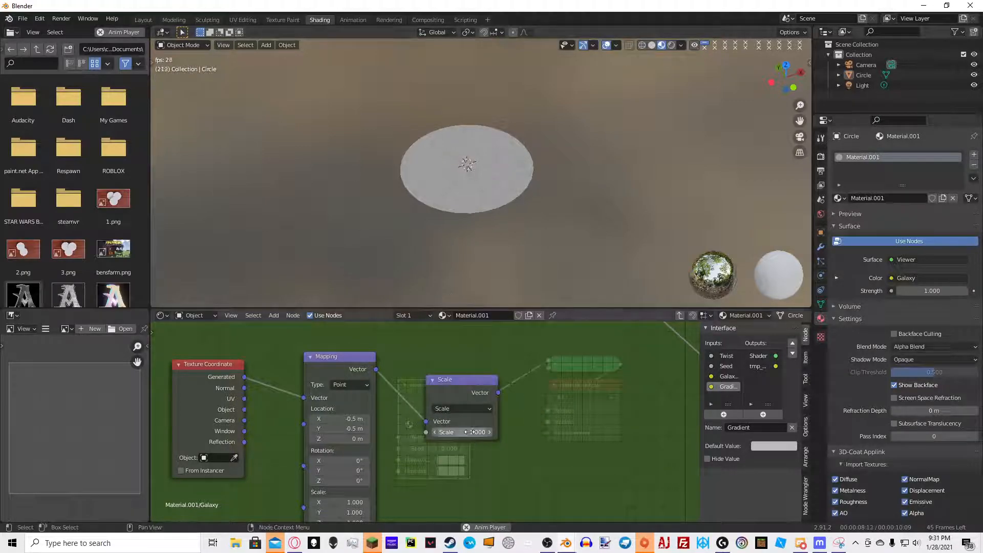
# Move the Texture Coordinate, Mapping and Scale nodes together into a clear spot
pyautogui.moveTo(503, 476); pyautogui.dragTo(562, 438, button='middle')
pyautogui.scroll(-6, 561, 466)
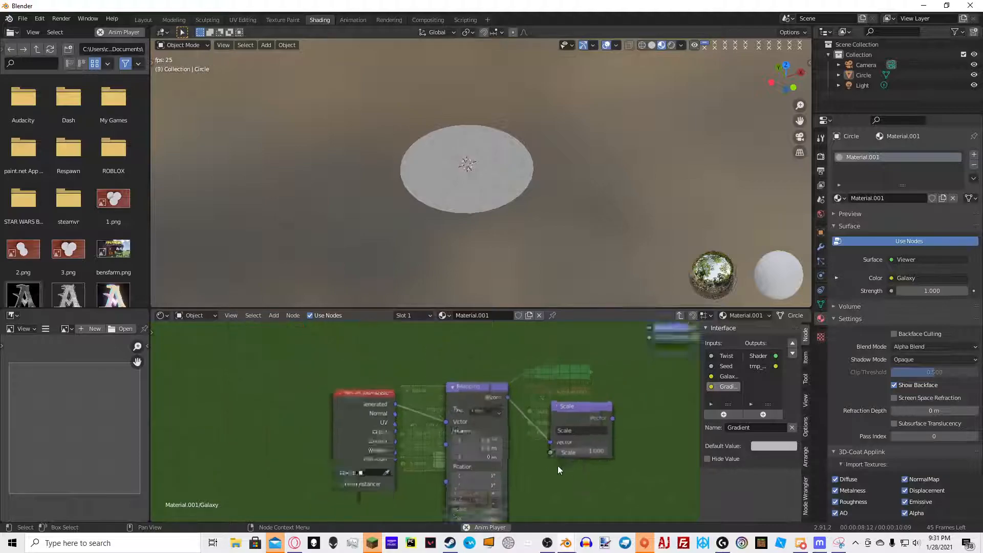
pyautogui.moveTo(397, 387); pyautogui.dragTo(510, 485)
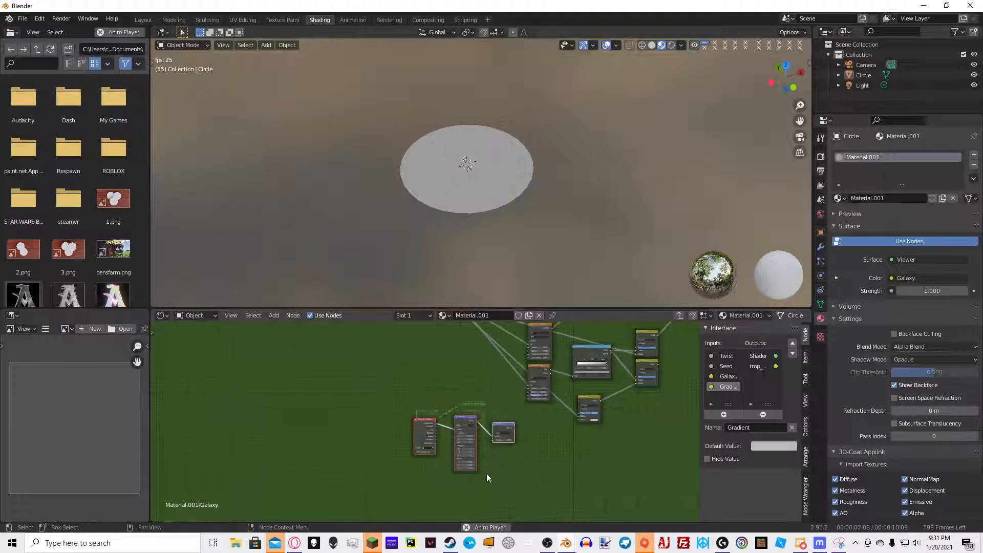
pyautogui.scroll(6, 473, 386)
pyautogui.moveTo(473, 386); pyautogui.dragTo(550, 448, button='middle')
pyautogui.scroll(-8, 537, 425)
pyautogui.press('t')
pyautogui.click(530, 407)
pyautogui.moveTo(439, 437); pyautogui.dragTo(531, 486)
pyautogui.press('g')
pyautogui.click(473, 415)
pyautogui.scroll(7, 482, 417)
pyautogui.moveTo(482, 410); pyautogui.dragTo(391, 401, button='middle')
# Set the Scale node's scale value to 1.25
pyautogui.click(468, 385)
pyautogui.write('1')
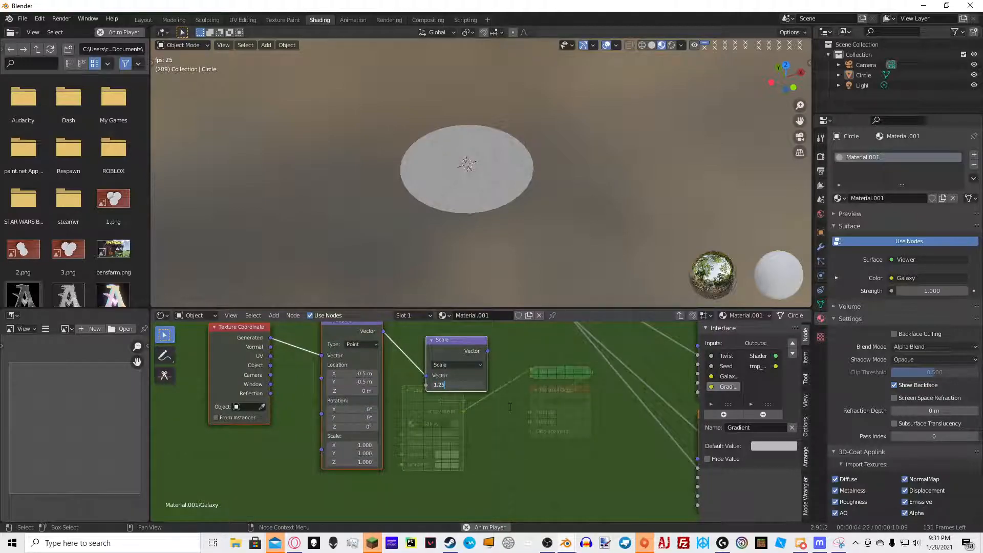
pyautogui.write('.25')
pyautogui.press('Return')
# Add a new group input named Core Scale beneath Seed in the Galaxy node group interface
pyautogui.moveTo(570, 398); pyautogui.dragTo(637, 479, button='middle')
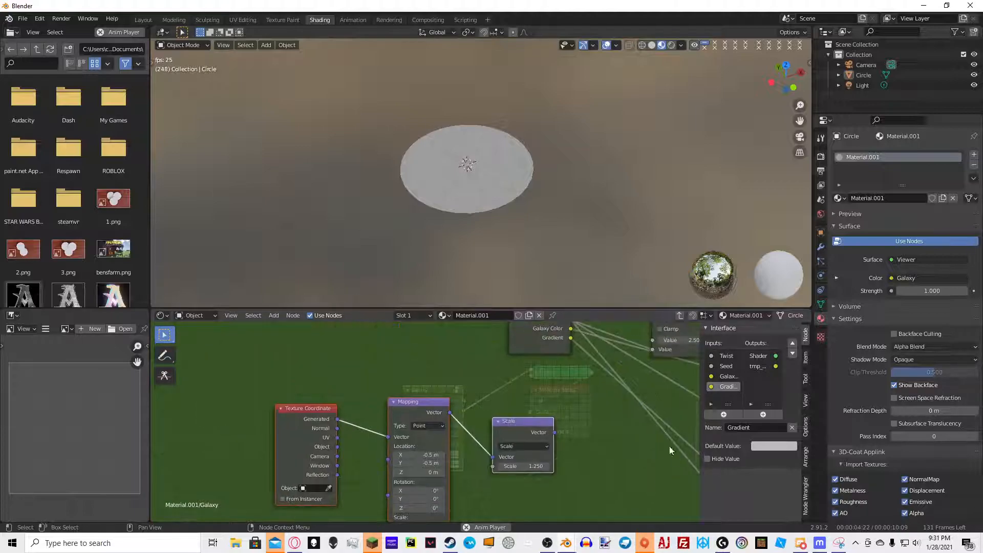
pyautogui.moveTo(589, 368); pyautogui.dragTo(622, 414, button='middle')
pyautogui.moveTo(557, 366); pyautogui.dragTo(257, 373)
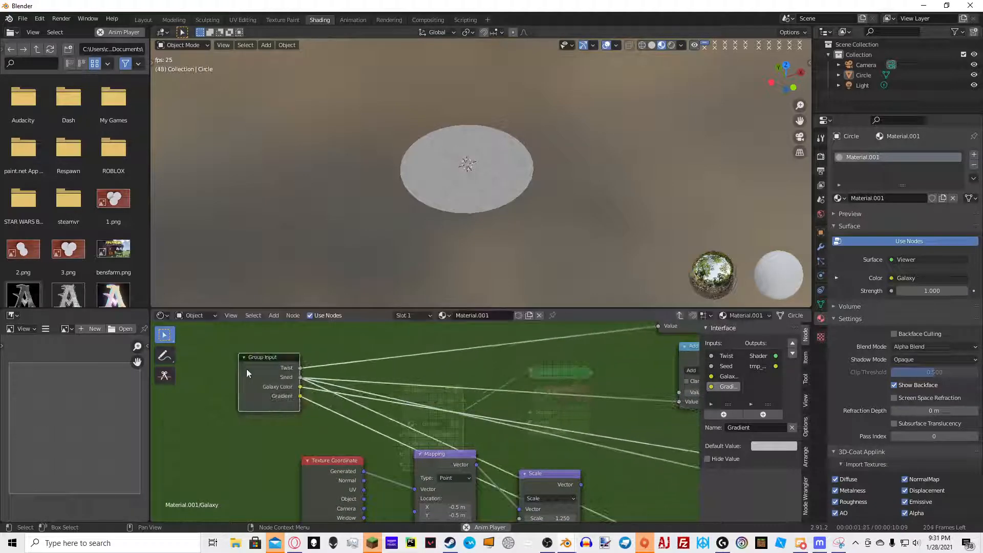
pyautogui.moveTo(274, 399); pyautogui.dragTo(285, 389, button='middle')
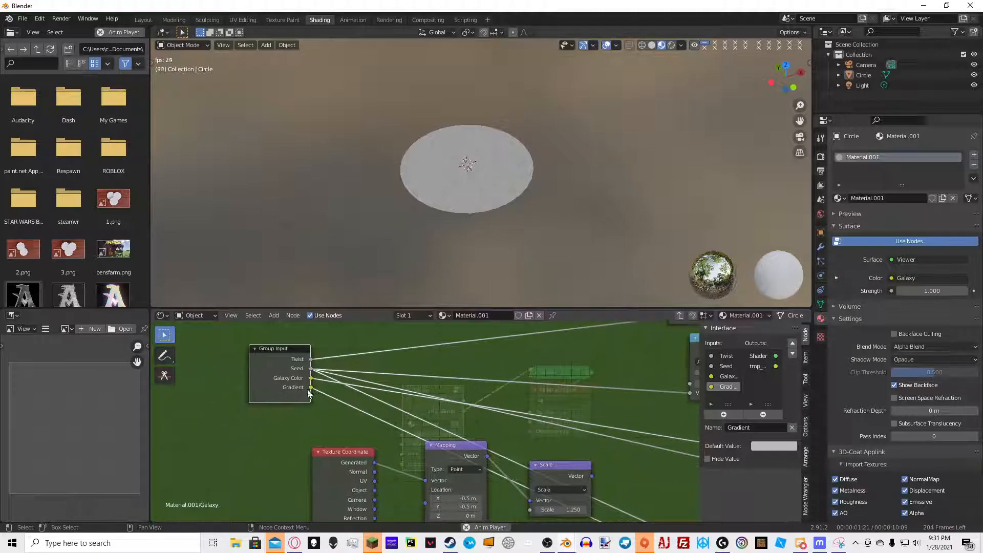
pyautogui.click(723, 414)
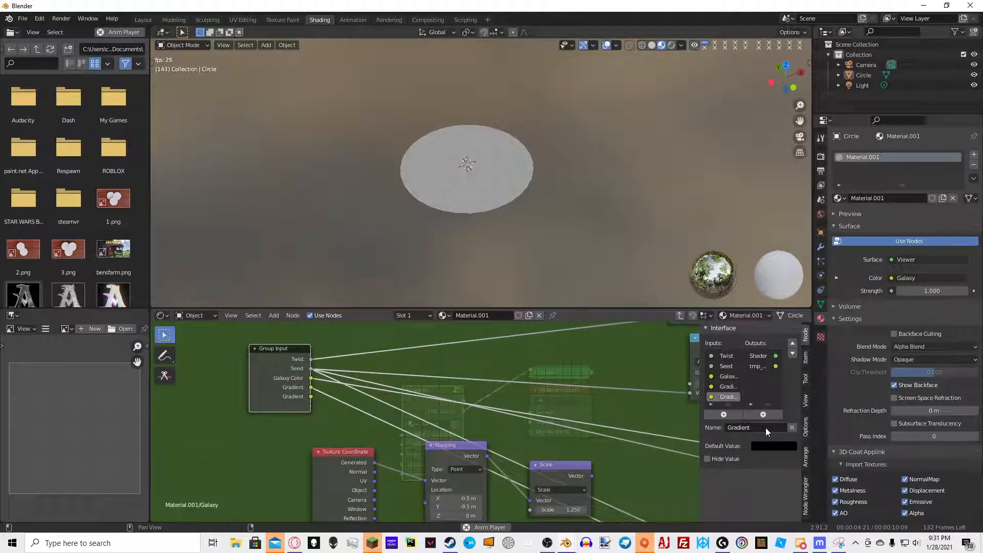
pyautogui.click(792, 428)
pyautogui.click(727, 366)
pyautogui.click(723, 415)
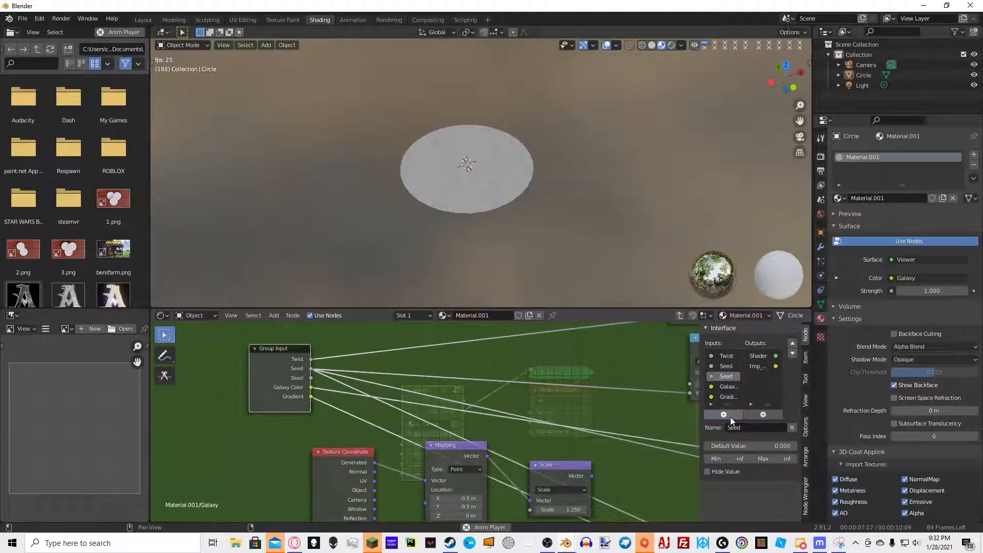
pyautogui.click(733, 428)
pyautogui.write('Core Scale')
pyautogui.press('Return')
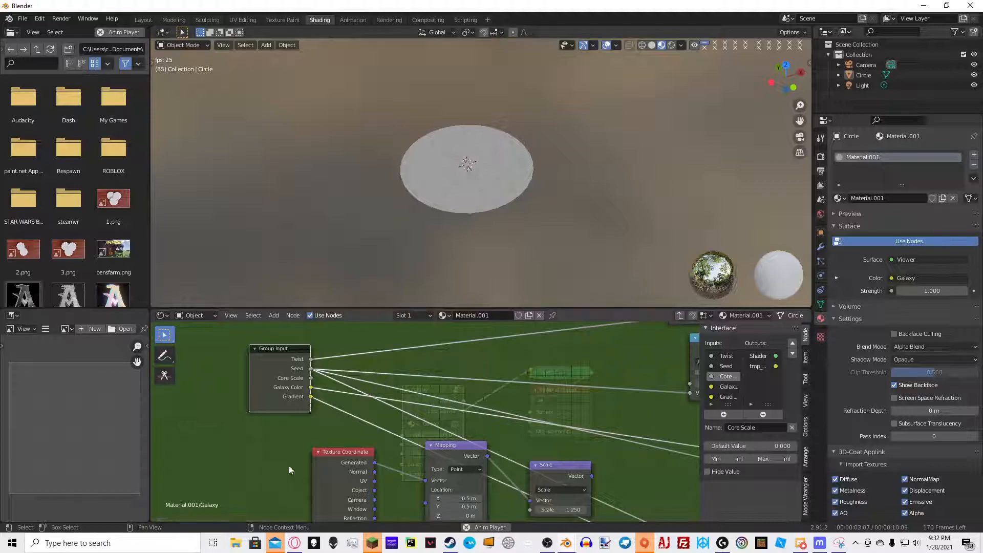
# Add a Math node set to Subtract with Clamp enabled and its first value set to 2.25
pyautogui.moveTo(495, 427); pyautogui.dragTo(421, 405, button='middle')
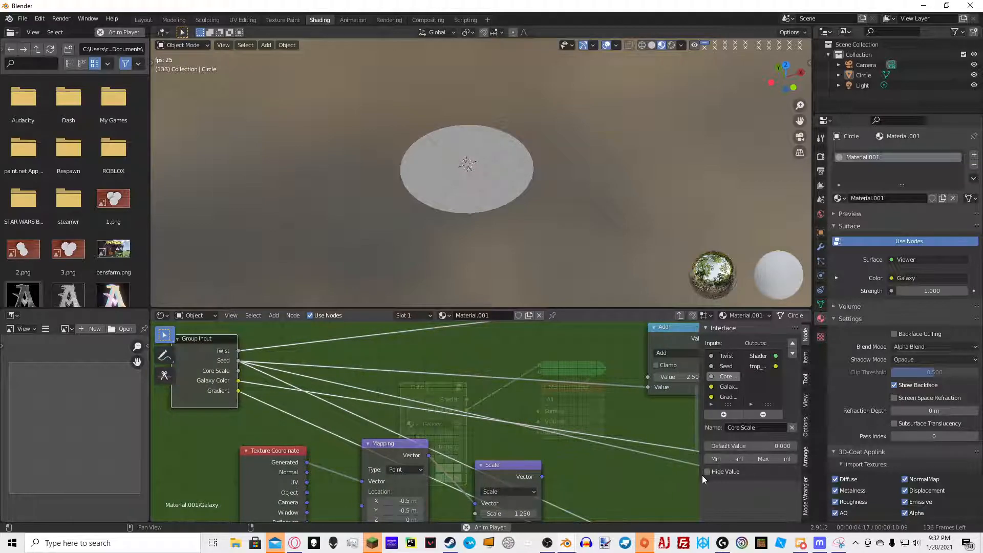
pyautogui.moveTo(546, 517); pyautogui.dragTo(545, 462, button='middle')
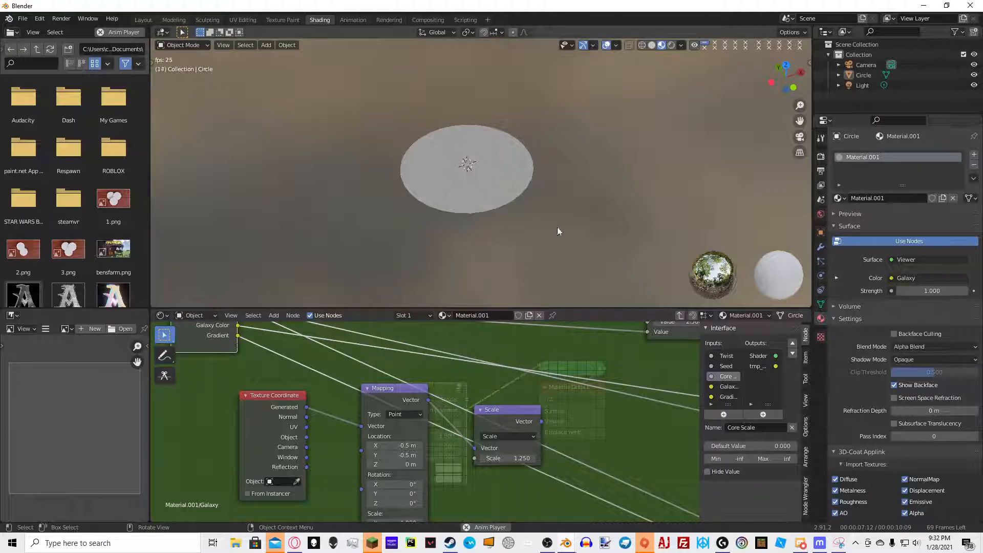
pyautogui.moveTo(565, 469); pyautogui.dragTo(595, 416, button='middle')
pyautogui.hotkey('shift', 'a')
pyautogui.click(546, 398)
pyautogui.write('math')
pyautogui.click(568, 418)
pyautogui.click(491, 441)
pyautogui.click(530, 477)
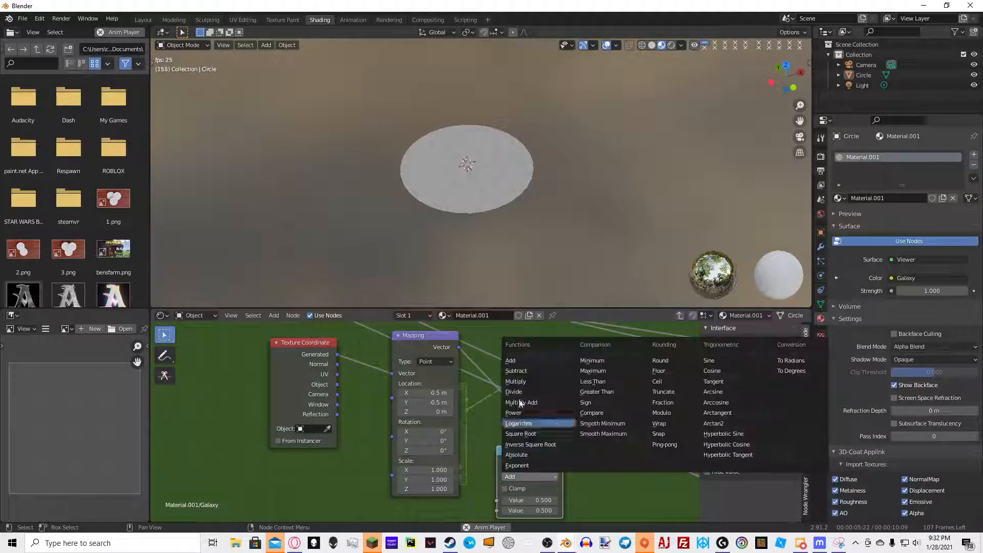
pyautogui.click(516, 382)
pyautogui.click(530, 477)
pyautogui.click(517, 371)
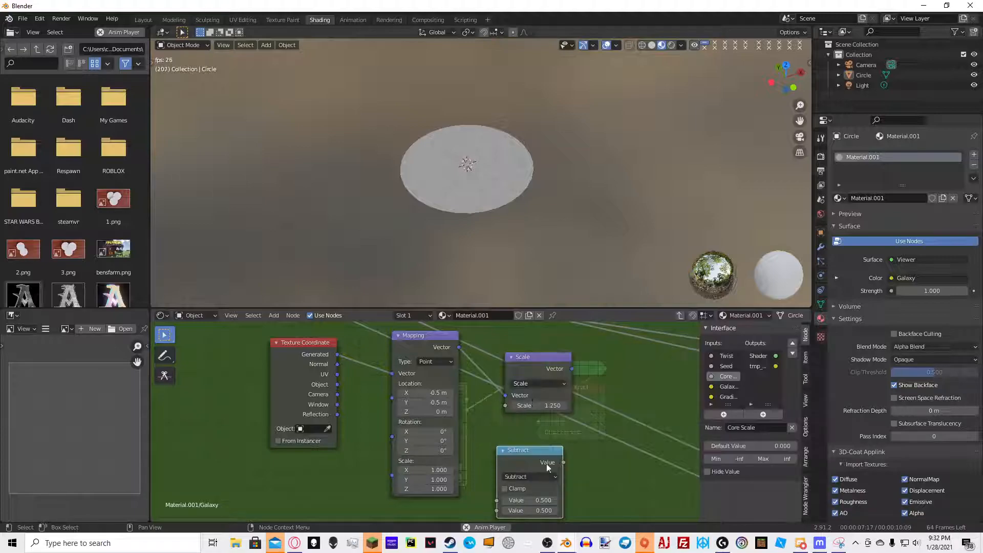
pyautogui.click(539, 490)
pyautogui.click(546, 500)
pyautogui.write('2.25')
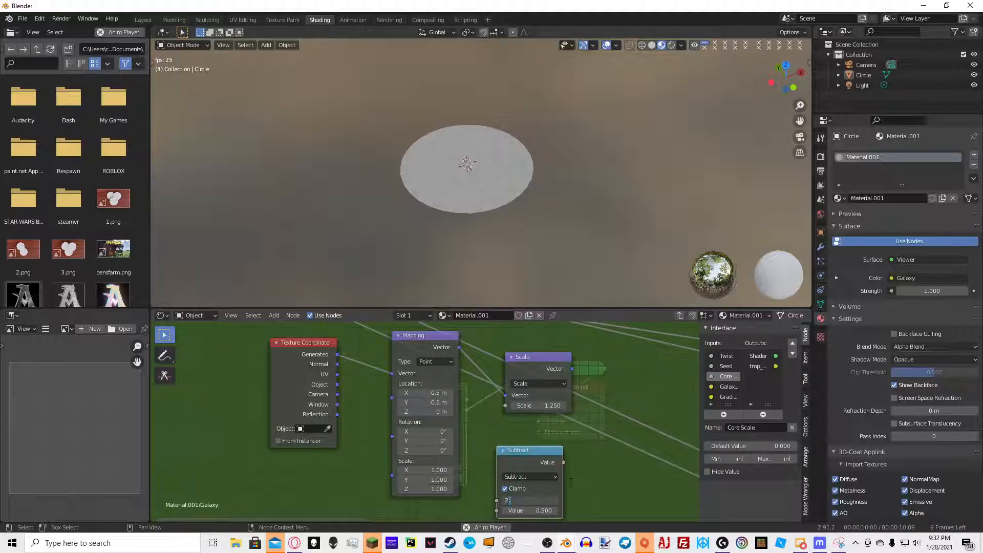
pyautogui.press('Return')
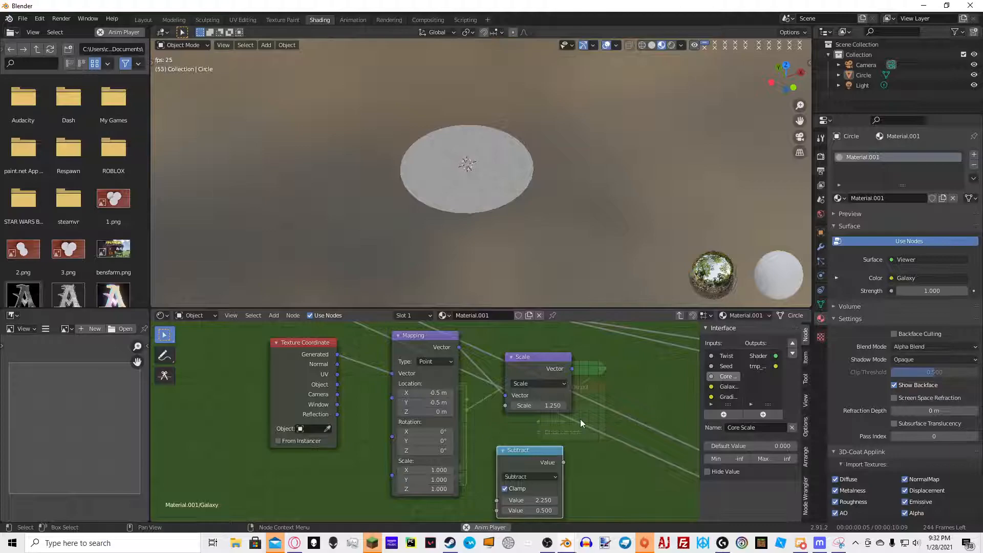
# Connect the Subtract output to the Scale node's scale input and feed the Core Scale group input into Subtract
pyautogui.click(523, 477)
pyautogui.click(505, 489)
pyautogui.moveTo(563, 462); pyautogui.dragTo(503, 408)
pyautogui.scroll(-3, 518, 410)
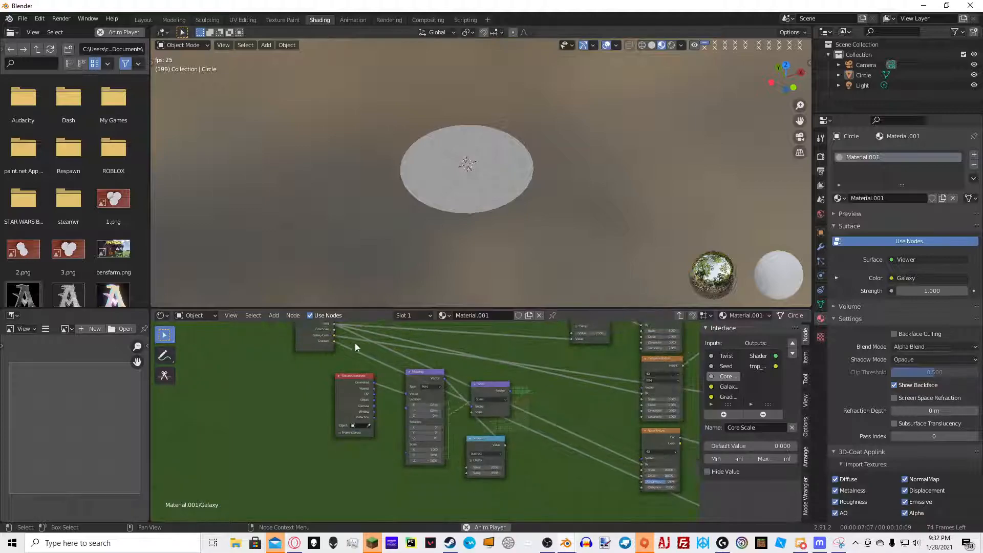
pyautogui.moveTo(334, 330); pyautogui.dragTo(352, 479)
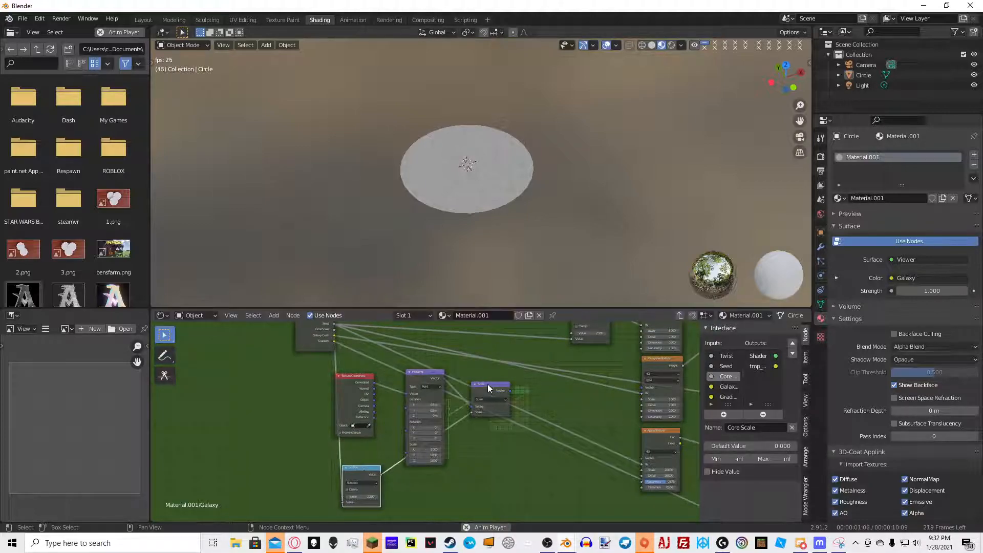
# Exit the node group to inspect the new Core Scale socket on the Galaxy node, then re-enter it
pyautogui.press('Tab')
pyautogui.scroll(4, 448, 410)
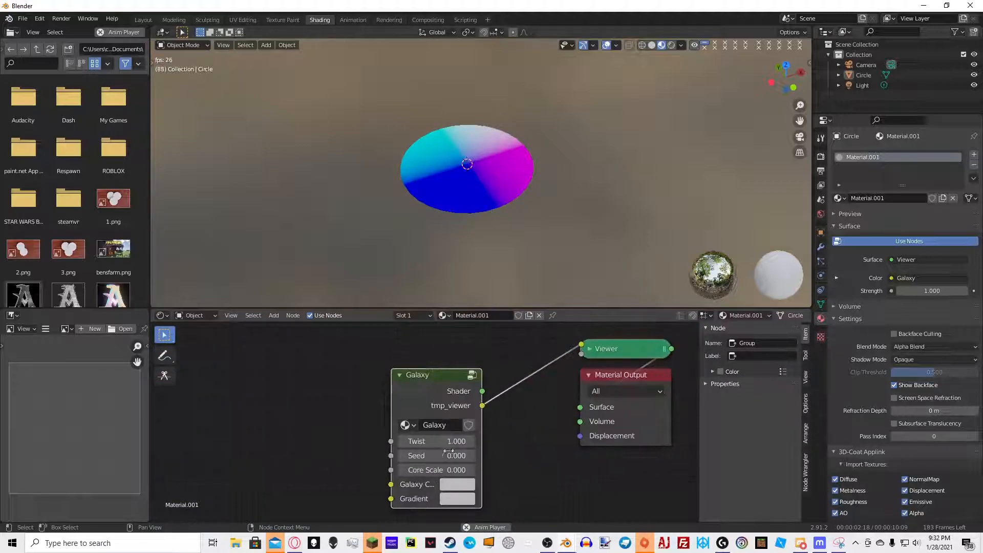
pyautogui.press('Tab')
pyautogui.moveTo(576, 379); pyautogui.dragTo(538, 374, button='middle')
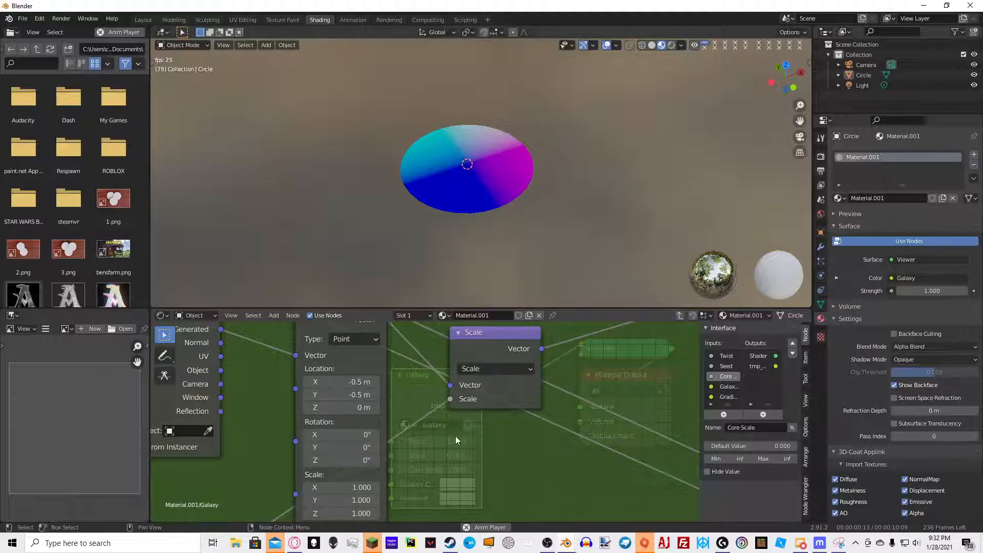
# Add a Gradient Texture after the Scale node and set its type to Spherical
pyautogui.hotkey('shift', 'a')
pyautogui.write('gra')
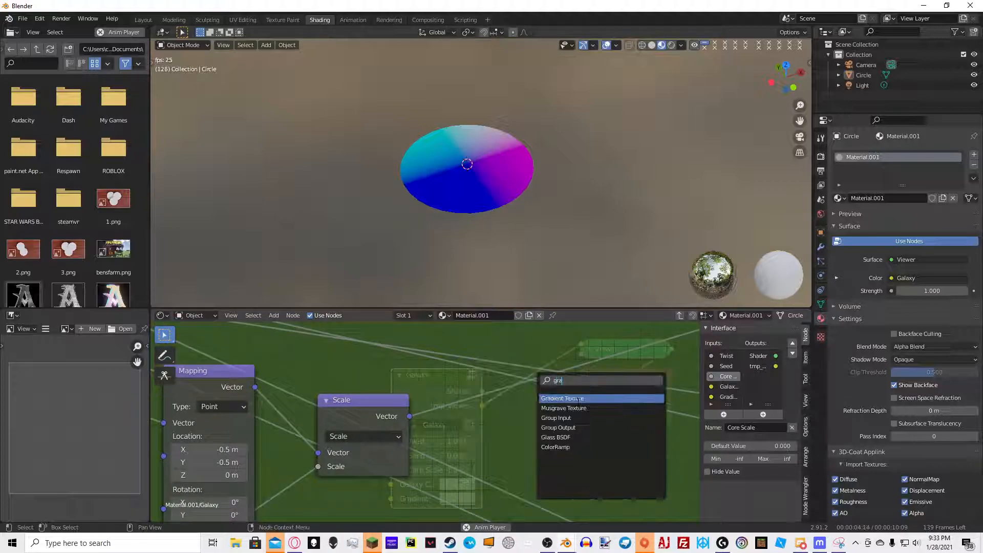
pyautogui.write('d')
pyautogui.click(580, 400)
pyautogui.click(476, 409)
pyautogui.click(501, 443)
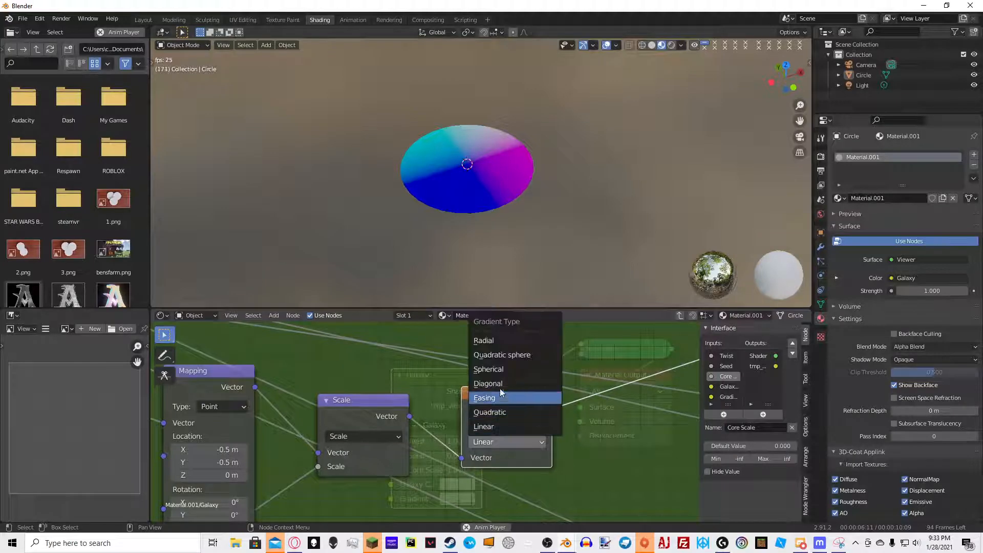
pyautogui.click(512, 370)
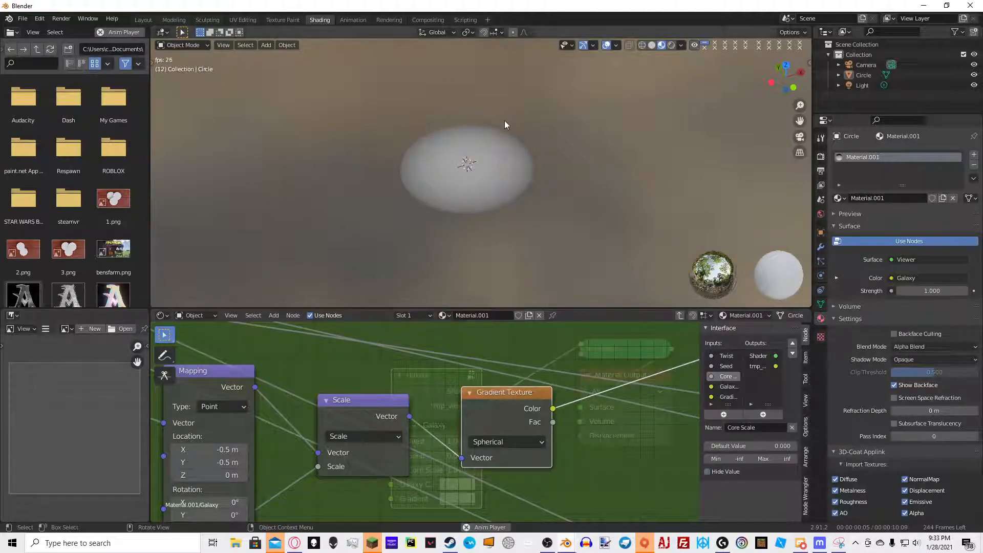
# Group the Texture Coordinate, Mapping, Scale, Subtract and Gradient Texture nodes into a new node group
pyautogui.moveTo(506, 125); pyautogui.dragTo(512, 193, button='middle')
pyautogui.moveTo(517, 386); pyautogui.dragTo(498, 377, button='middle')
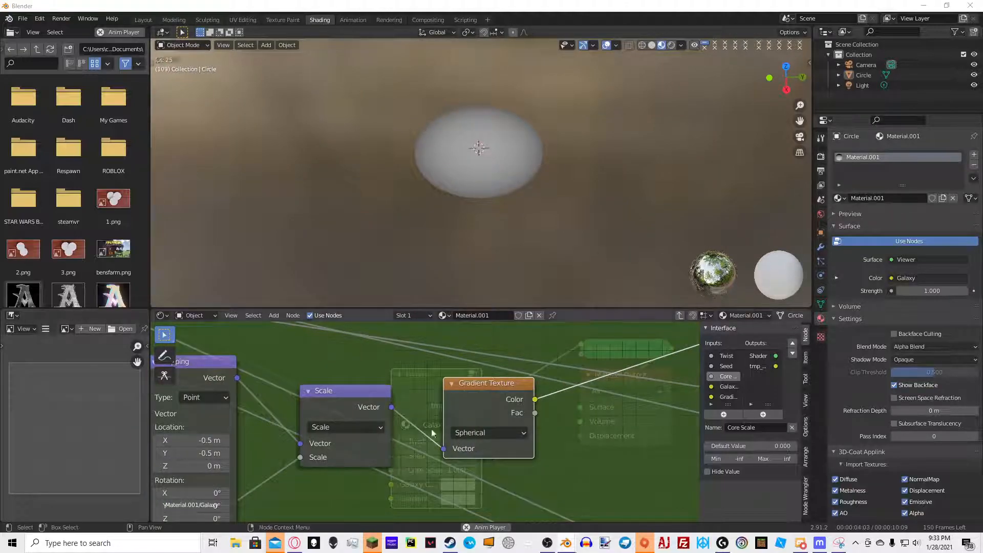
pyautogui.scroll(-5, 509, 413)
pyautogui.moveTo(259, 509); pyautogui.dragTo(446, 420)
pyautogui.hotkey('ctrl', 'g')
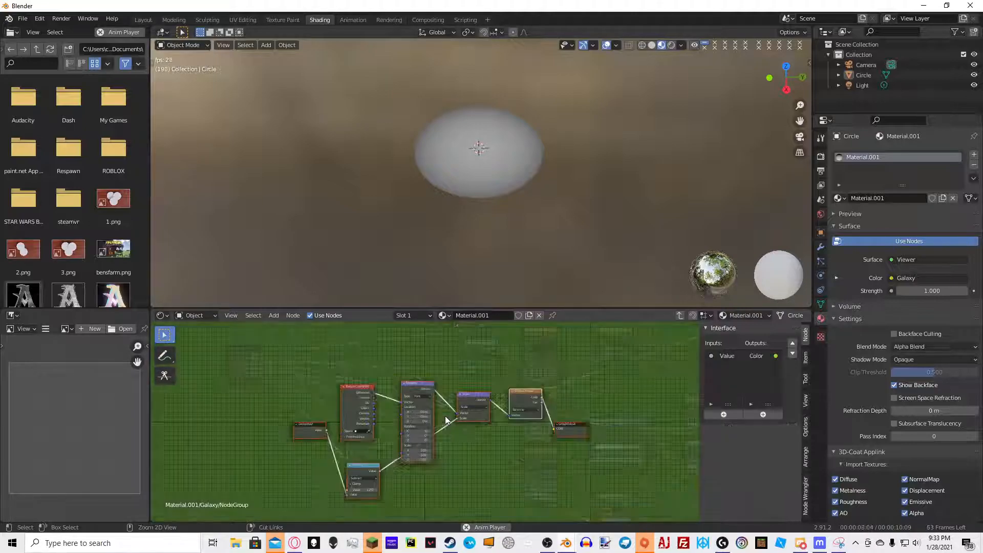
# Rename the new node group Core Circle
pyautogui.press('Tab')
pyautogui.write('Core')
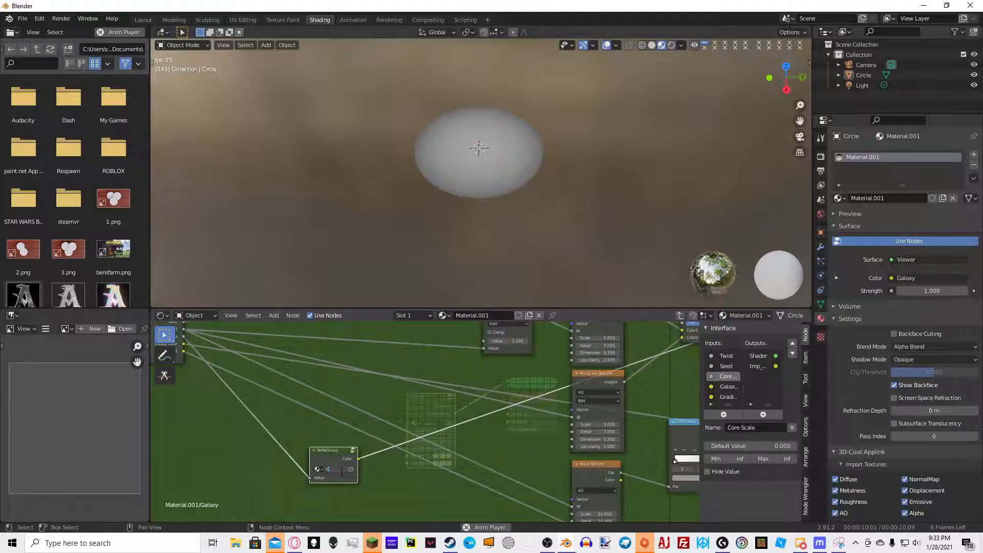
pyautogui.write(' Circ')
pyautogui.press('Return')
# Rearrange nodes in the Galaxy group to open space near the Multiply nodes
pyautogui.press('Tab')
pyautogui.press('Tab')
pyautogui.scroll(-6, 425, 422)
pyautogui.press('g')
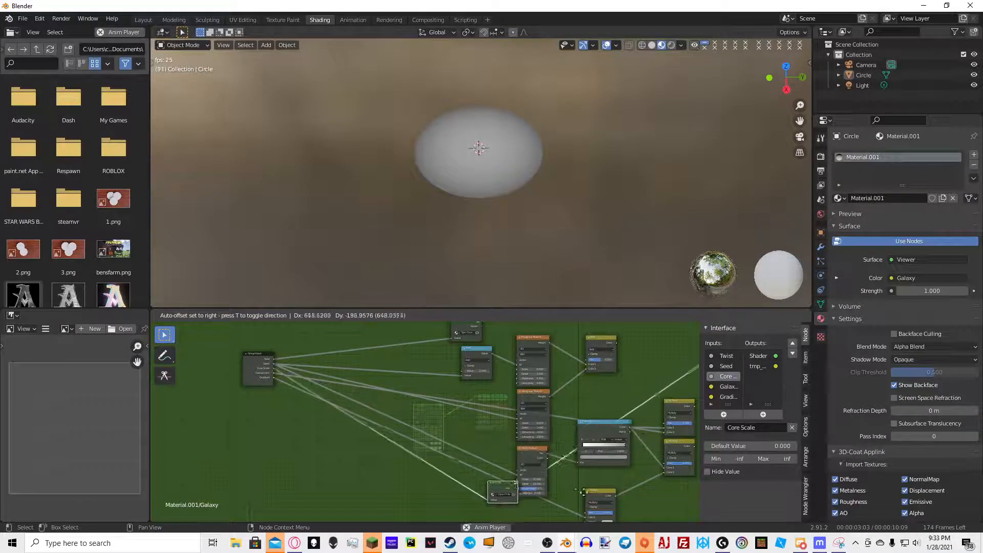
pyautogui.click(567, 483)
pyautogui.moveTo(569, 483); pyautogui.dragTo(464, 392, button='middle')
pyautogui.press('g')
pyautogui.click(420, 401)
pyautogui.moveTo(405, 381); pyautogui.dragTo(369, 460, button='middle')
pyautogui.scroll(2, 370, 459)
pyautogui.moveTo(438, 401); pyautogui.dragTo(420, 450, button='middle')
pyautogui.scroll(-2, 425, 438)
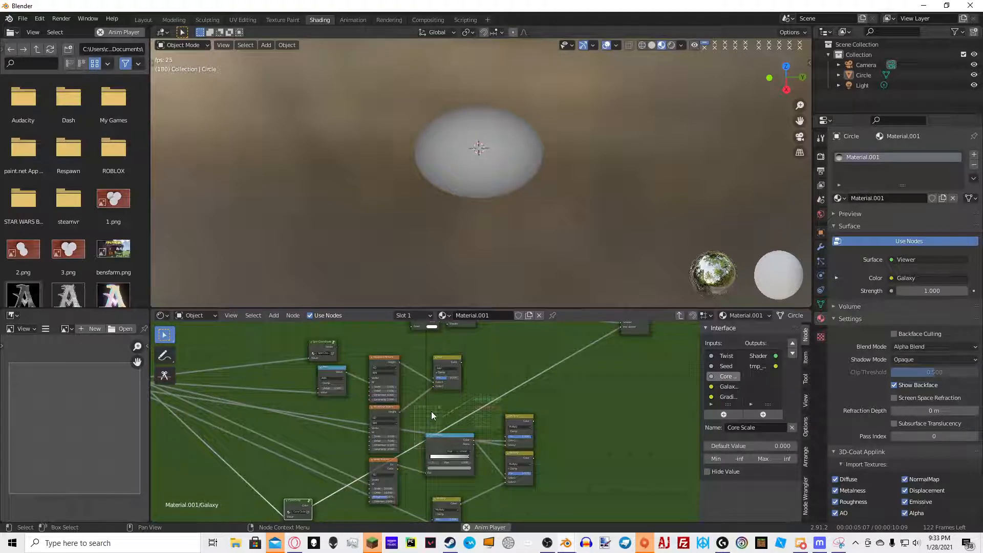
pyautogui.moveTo(440, 408); pyautogui.dragTo(484, 390, button='middle')
# Add a ColorRamp node in the Galaxy group below the noise textures
pyautogui.hotkey('shift', 'a')
pyautogui.click(542, 370)
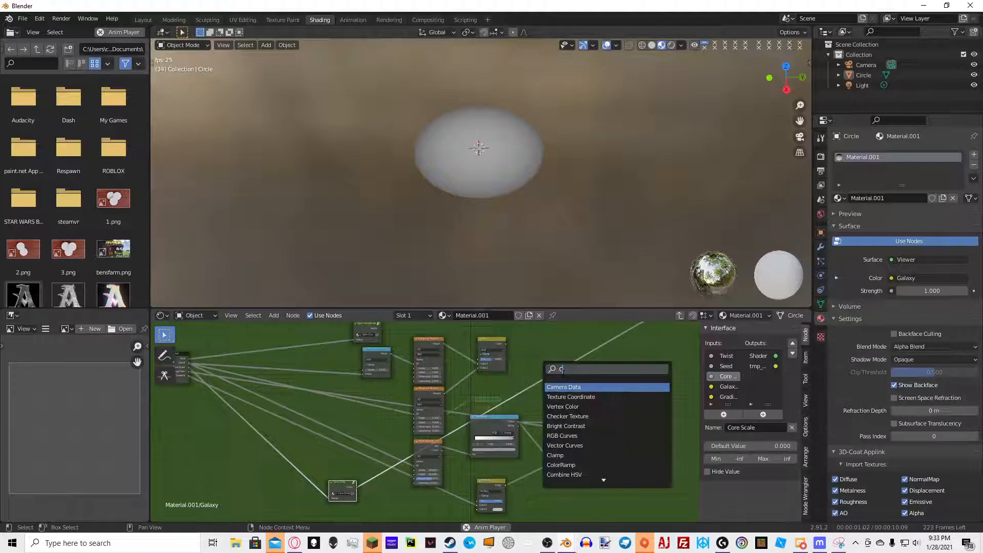
pyautogui.write('COLO')
pyautogui.click(573, 397)
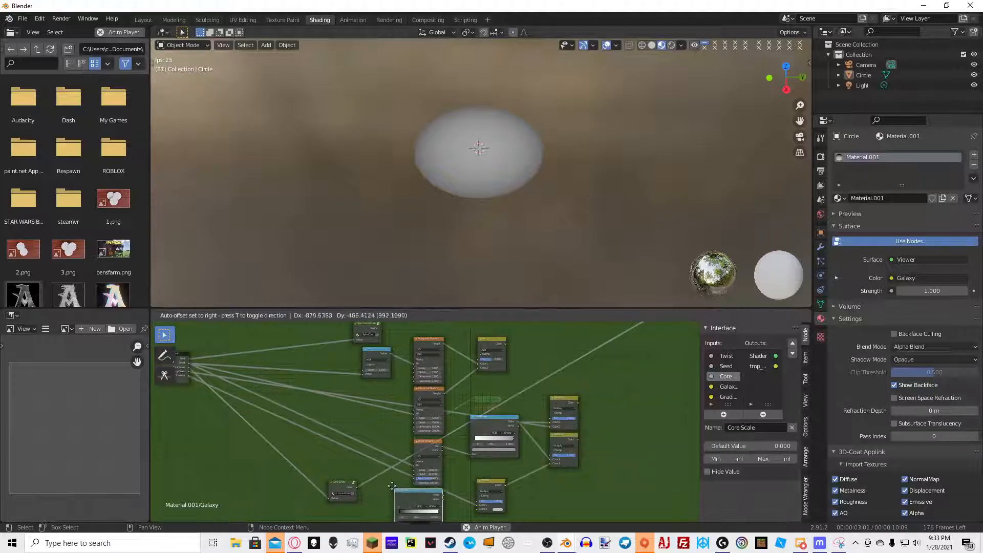
pyautogui.click(405, 498)
pyautogui.moveTo(404, 498); pyautogui.dragTo(405, 461, button='middle')
pyautogui.scroll(5, 427, 484)
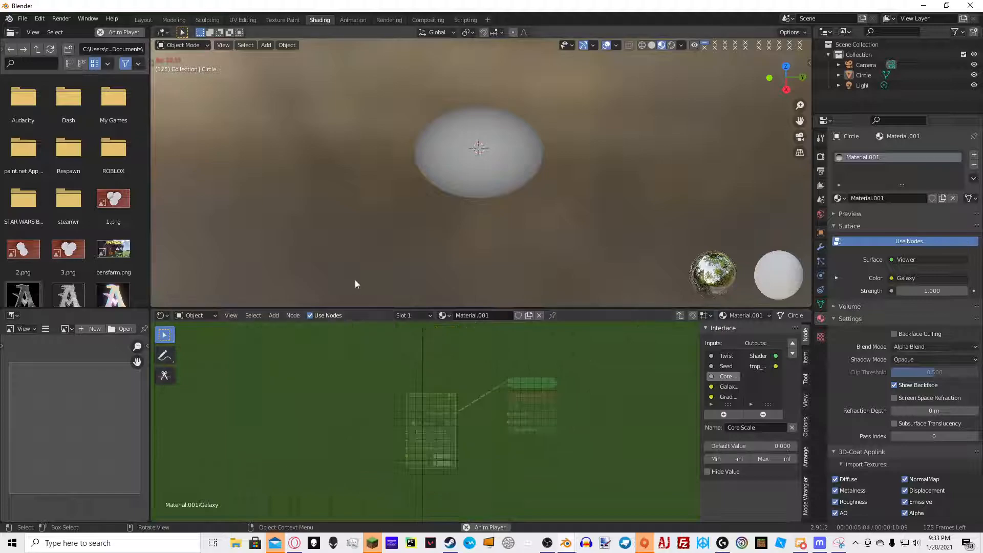
# Adjust the ColorRamp stops, moving the white stop to position 0.355
pyautogui.click(376, 420)
pyautogui.moveTo(345, 400); pyautogui.dragTo(264, 401)
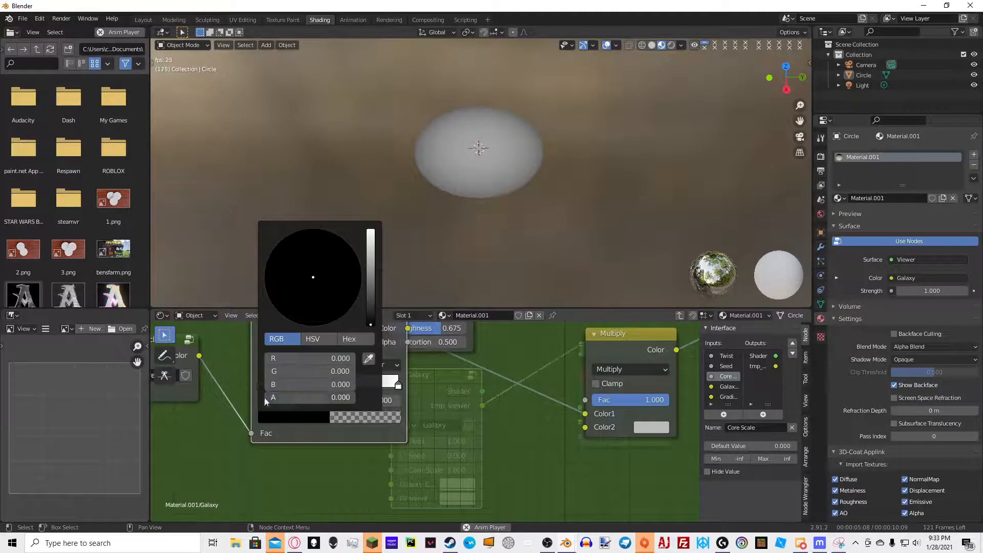
pyautogui.moveTo(370, 249); pyautogui.dragTo(370, 229)
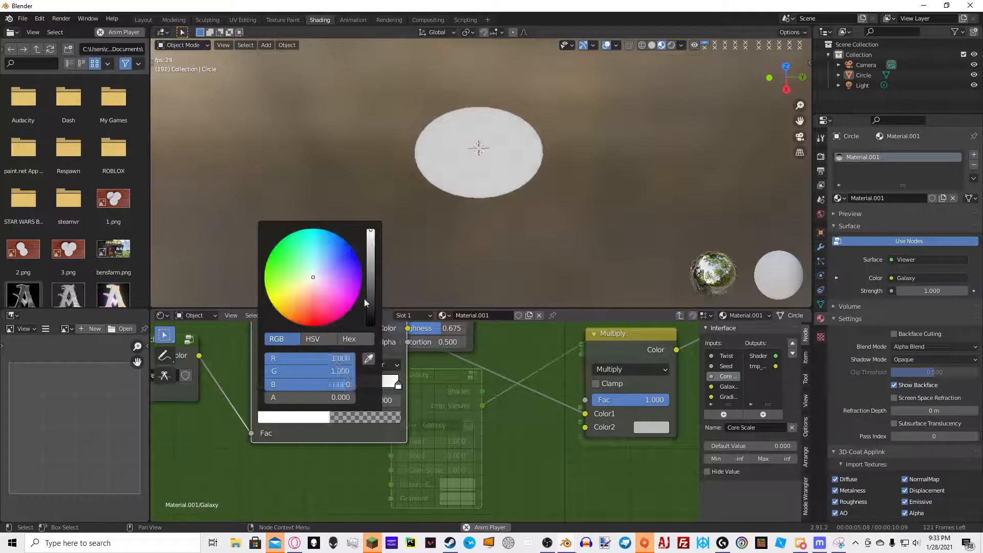
pyautogui.click(397, 388)
pyautogui.moveTo(398, 388); pyautogui.dragTo(305, 381)
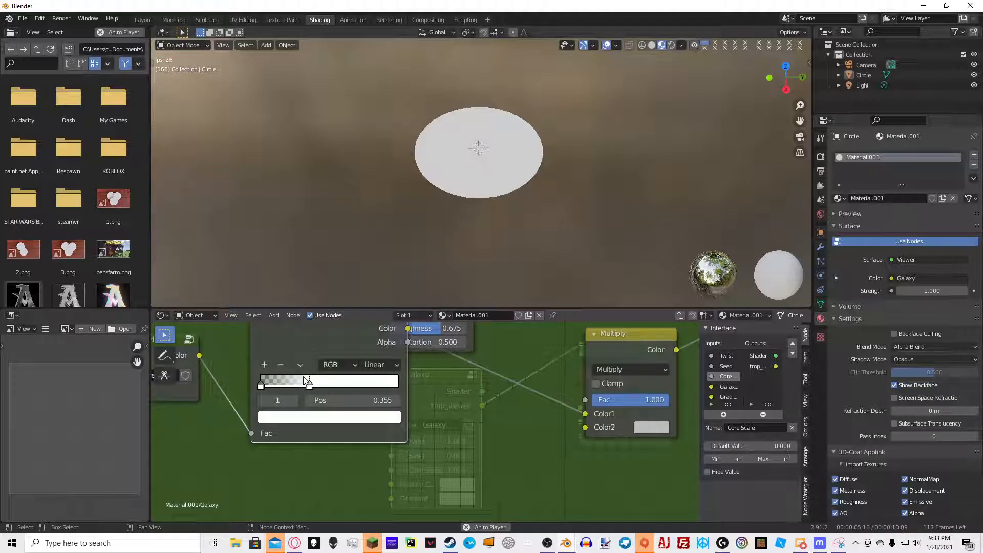
# Wire the Core Circle output into the ColorRamp's Fac and the ColorRamp into a Multiply node
pyautogui.moveTo(410, 384); pyautogui.dragTo(382, 412, button='middle')
pyautogui.moveTo(290, 344); pyautogui.dragTo(262, 388)
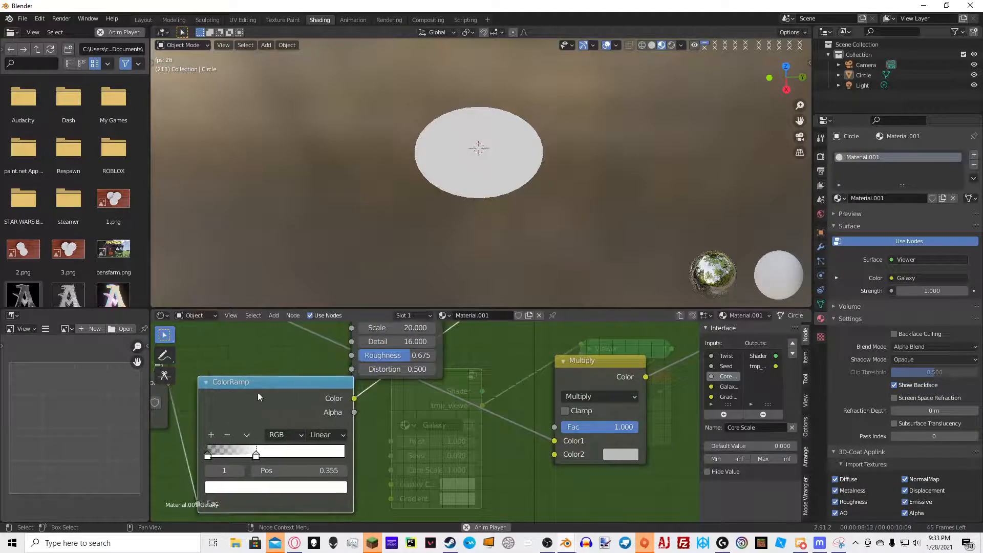
pyautogui.scroll(-5, 262, 393)
pyautogui.moveTo(263, 392); pyautogui.dragTo(384, 409, button='middle')
pyautogui.scroll(-1, 383, 404)
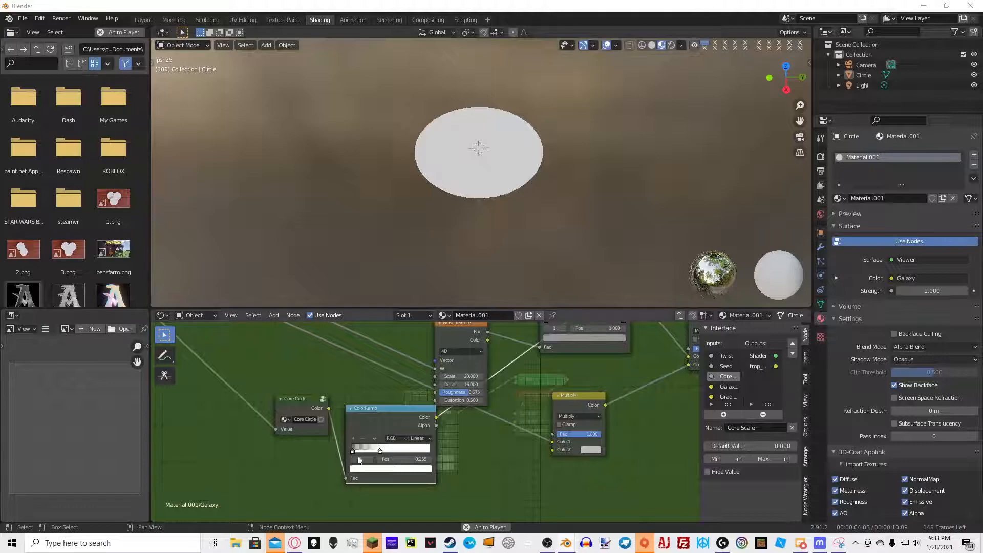
pyautogui.moveTo(508, 402); pyautogui.dragTo(374, 462, button='middle')
pyautogui.moveTo(436, 410); pyautogui.dragTo(418, 419, button='middle')
pyautogui.scroll(-3, 435, 418)
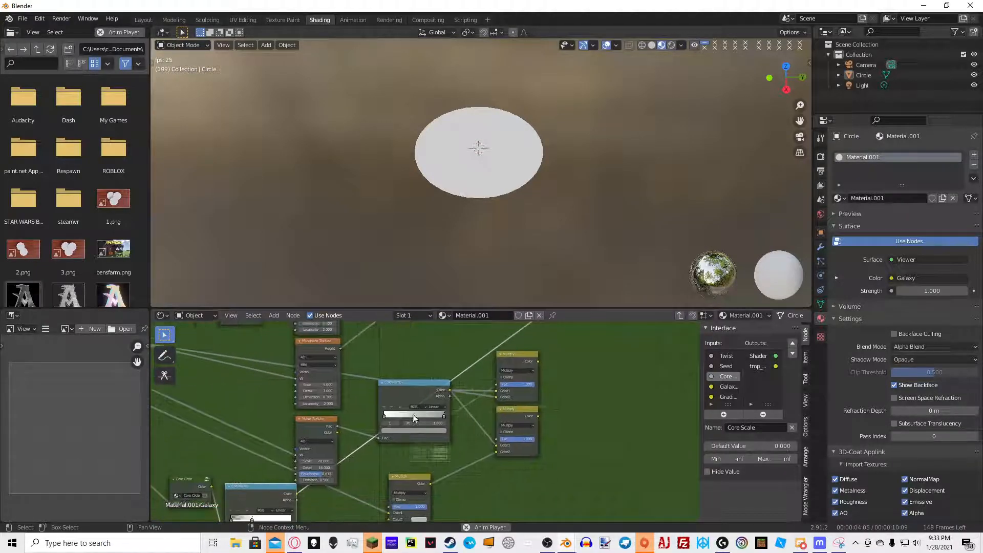
pyautogui.moveTo(362, 485); pyautogui.dragTo(388, 451, button='middle')
pyautogui.scroll(3, 389, 451)
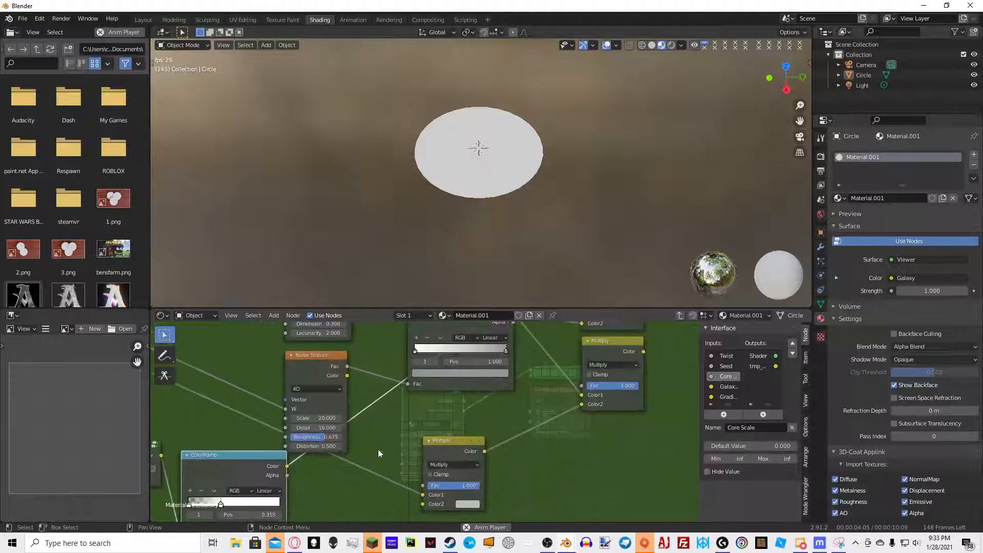
pyautogui.moveTo(314, 522); pyautogui.dragTo(339, 477, button='middle')
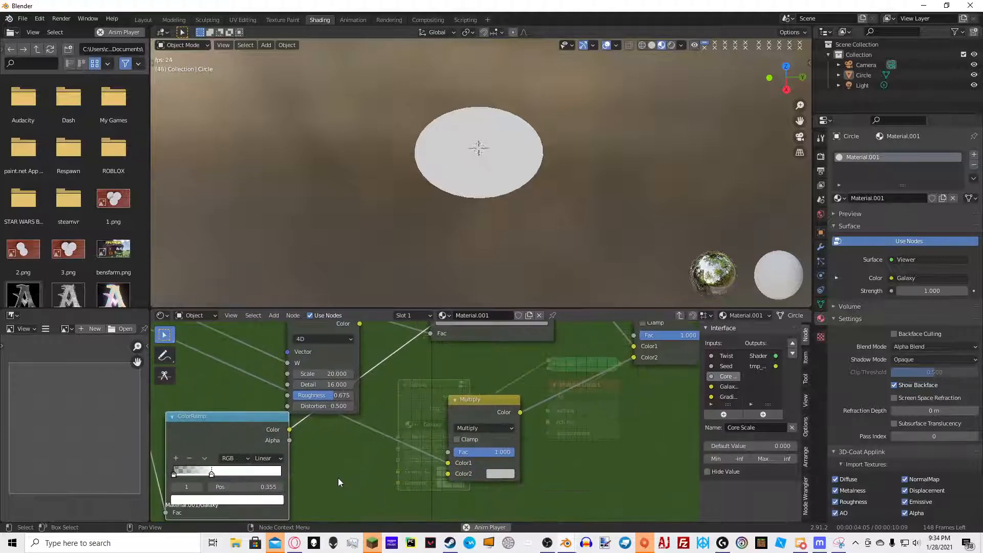
# Wire the ColorRamp's Alpha output into the Multiply node's Color2 input
pyautogui.moveTo(291, 441); pyautogui.dragTo(450, 473)
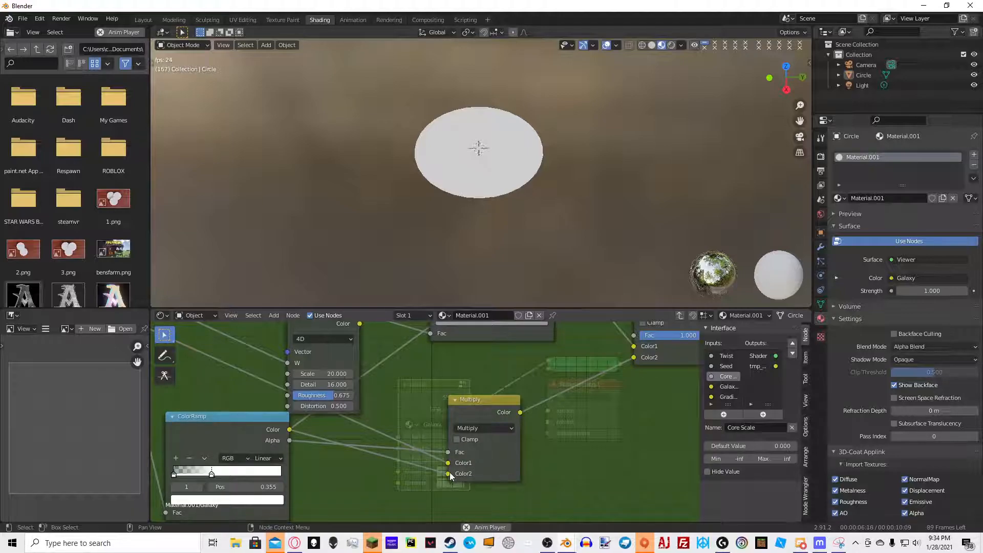
pyautogui.click(471, 421)
pyautogui.moveTo(575, 187); pyautogui.dragTo(495, 162, button='middle')
pyautogui.scroll(6, 501, 172)
pyautogui.click(415, 389)
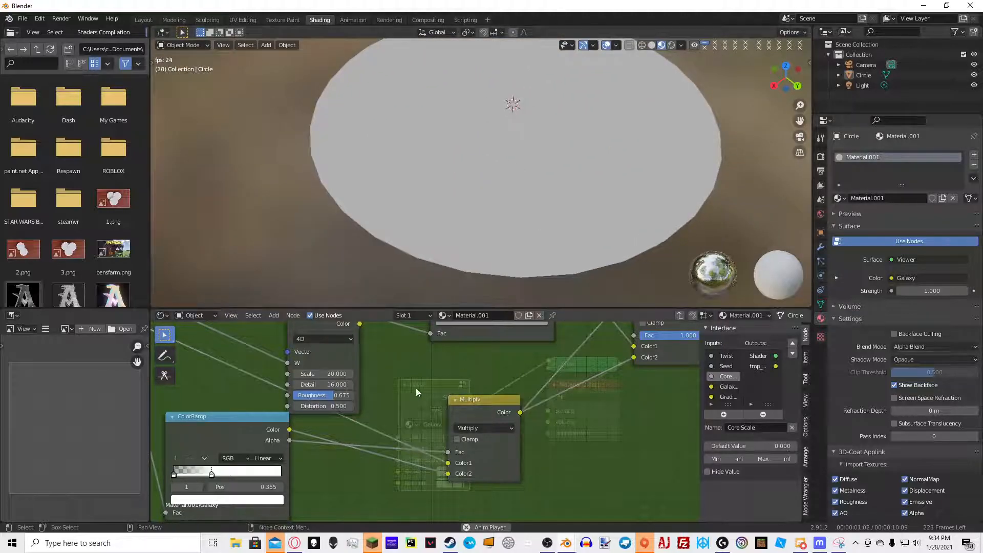
# Set the Galaxy group's Gradient input colour to orange and adjust its Galaxy Color swatch
pyautogui.press('Tab')
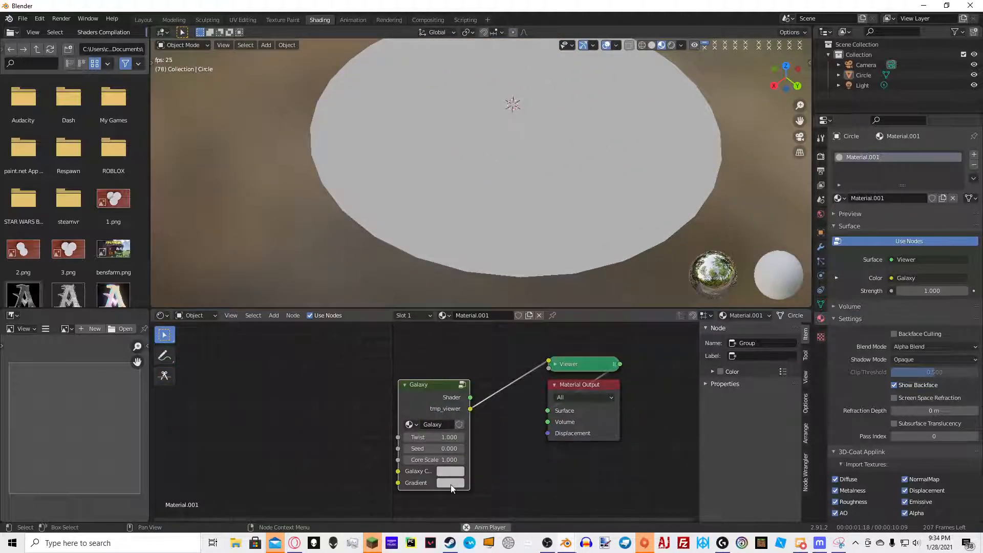
pyautogui.click(450, 485)
pyautogui.click(491, 384)
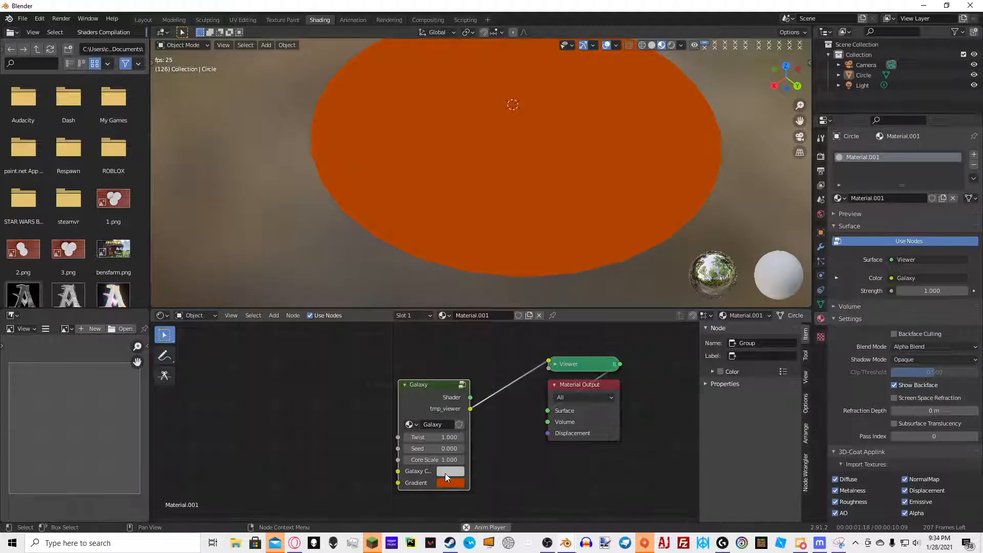
pyautogui.click(445, 472)
pyautogui.click(469, 388)
pyautogui.press('Tab')
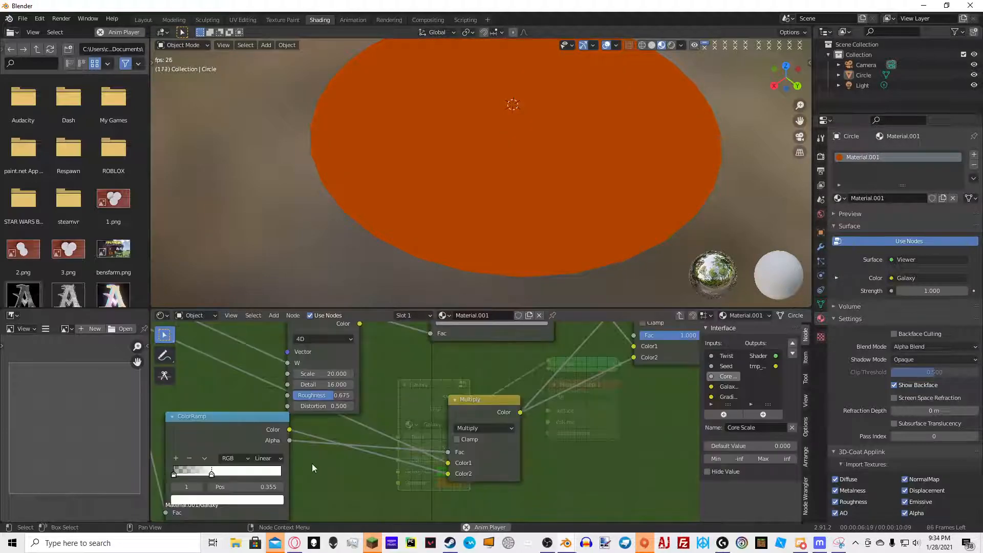
# Rearrange the ColorRamp and Core Circle nodes and disconnect the Multiply node's Fac input
pyautogui.moveTo(225, 435); pyautogui.dragTo(389, 416, button='middle')
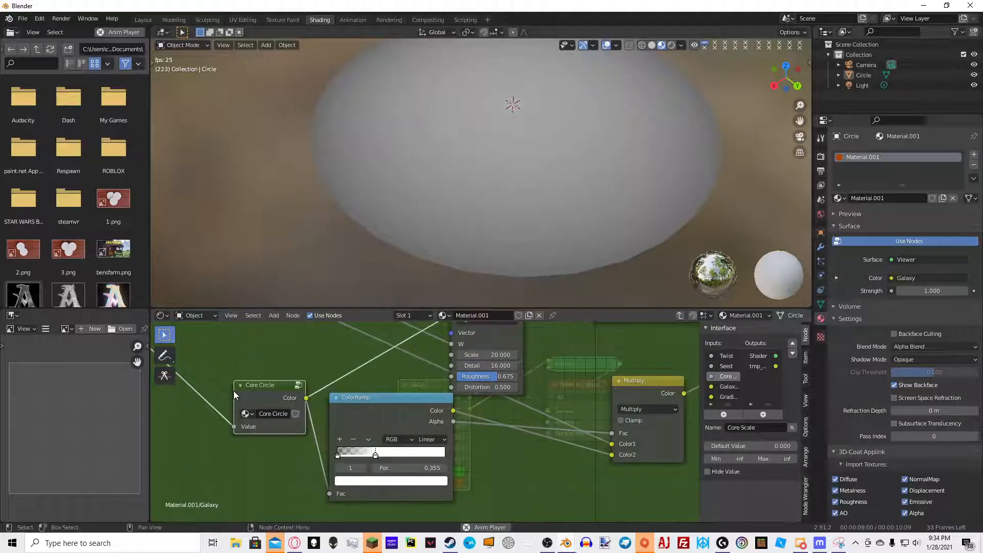
pyautogui.moveTo(234, 392); pyautogui.dragTo(266, 420, button='middle')
pyautogui.scroll(-1, 418, 446)
pyautogui.keyDown('ctrl'); pyautogui.keyDown('shift'); pyautogui.click(420, 448); pyautogui.keyUp('shift'); pyautogui.keyUp('ctrl')
pyautogui.moveTo(512, 452); pyautogui.dragTo(403, 444, button='middle')
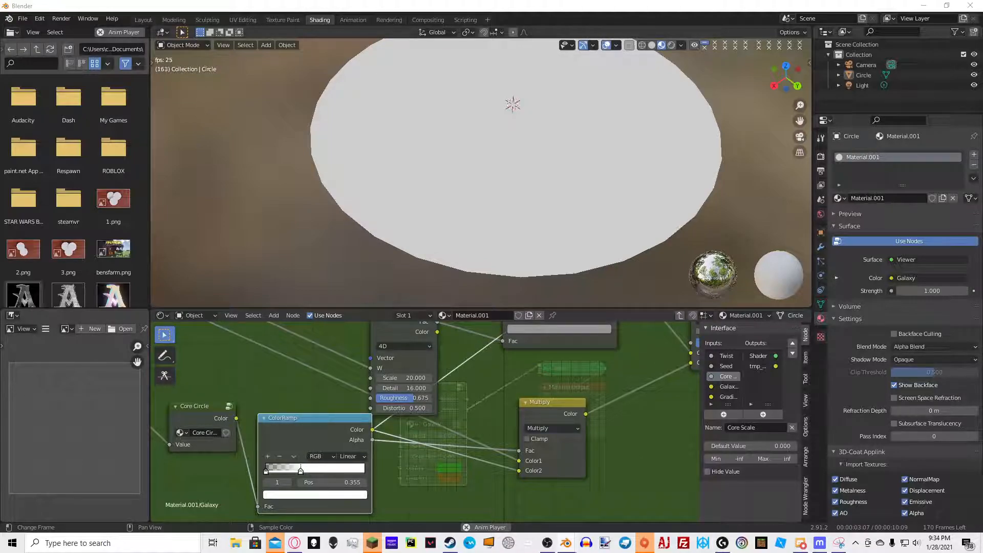
pyautogui.moveTo(519, 451); pyautogui.dragTo(517, 446)
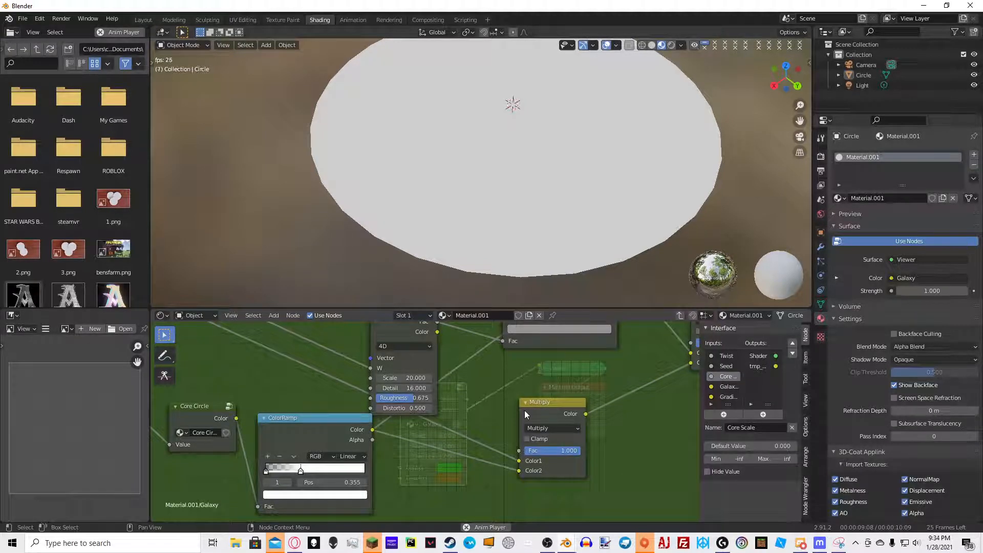
# Set the ColorRamp's first stop colour to black
pyautogui.click(273, 482)
pyautogui.click(306, 497)
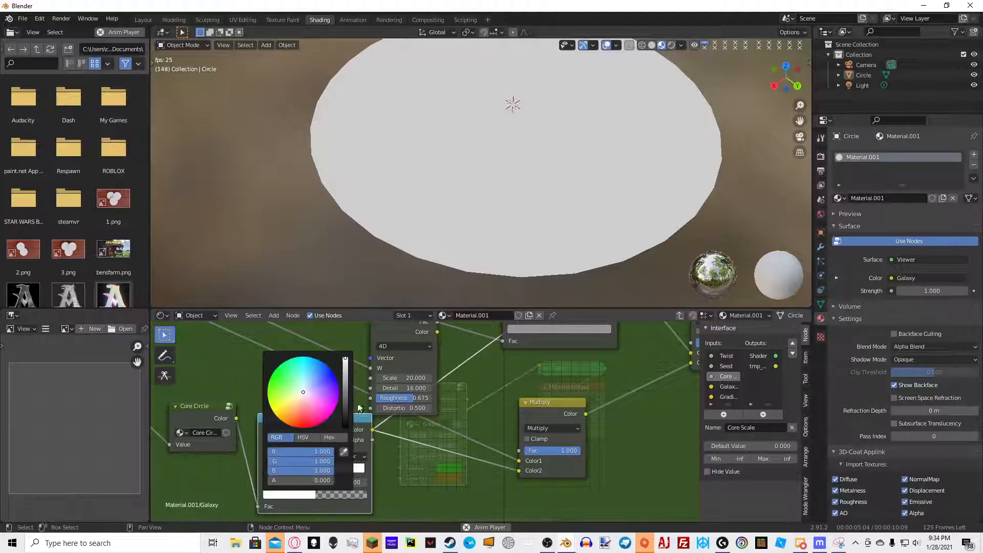
pyautogui.click(346, 426)
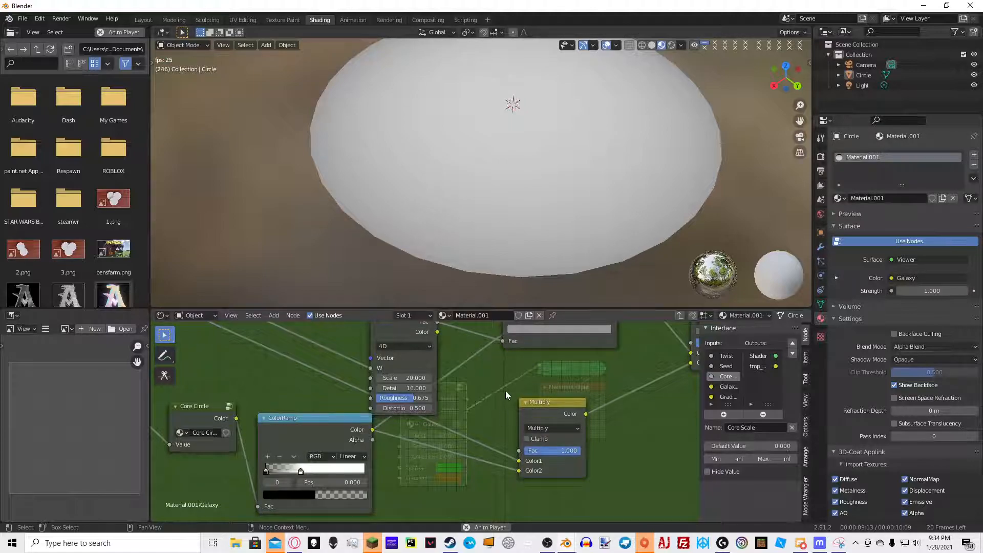
# Exit and re-enter the Galaxy group to refresh the viewport preview
pyautogui.moveTo(504, 392); pyautogui.dragTo(482, 433, button='middle')
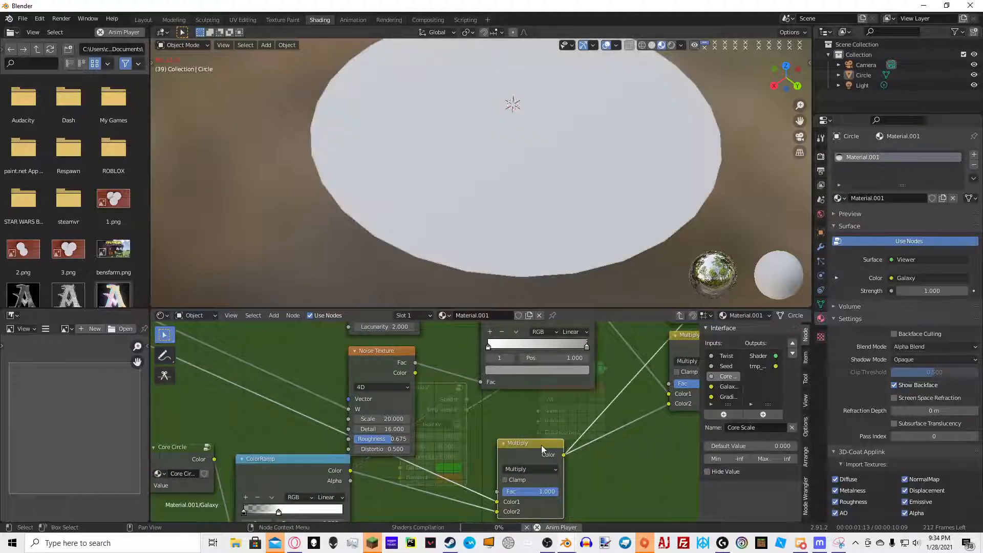
pyautogui.press('Tab')
pyautogui.press('Tab')
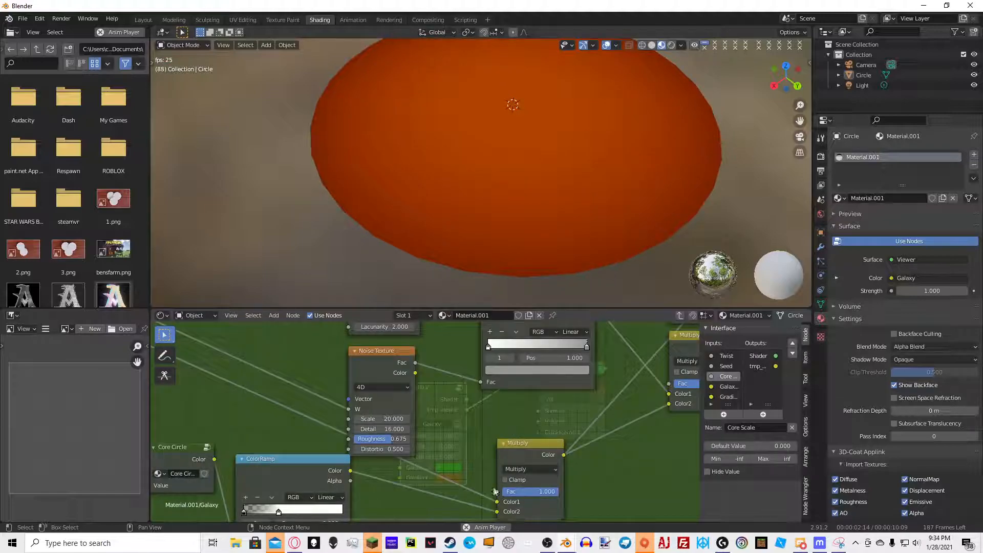
pyautogui.press('Tab')
pyautogui.press('Tab')
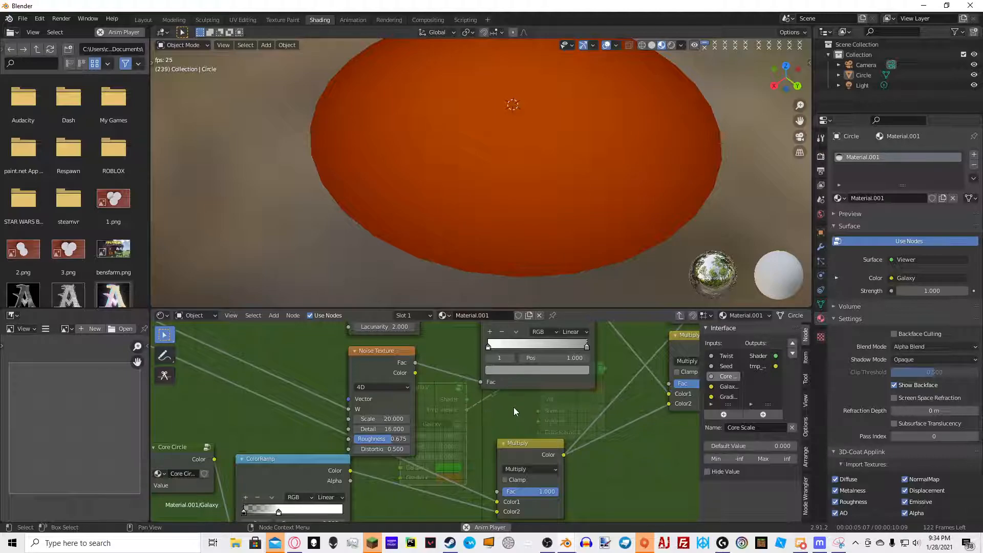
# Add a Mix node beside the two Multiply nodes in the Galaxy group
pyautogui.scroll(1, 527, 406)
pyautogui.moveTo(585, 455); pyautogui.dragTo(481, 453, button='middle')
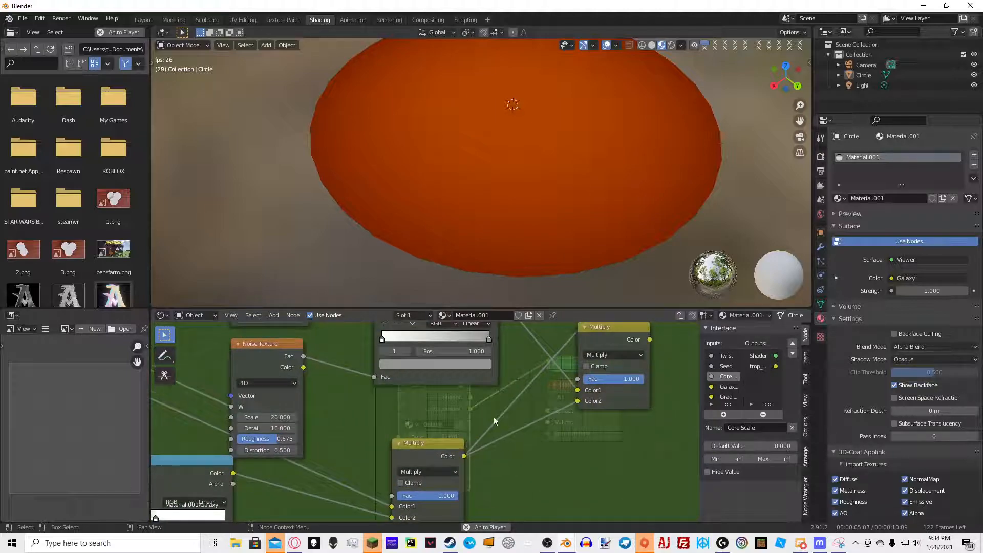
pyautogui.scroll(-9, 497, 429)
pyautogui.moveTo(576, 345); pyautogui.dragTo(477, 360, button='middle')
pyautogui.hotkey('shift', 'a')
pyautogui.click(477, 355)
pyautogui.write('Mix')
pyautogui.click(497, 383)
pyautogui.click(538, 392)
# Wire the two Multiply outputs into the Mix node's Color1 and Color2 inputs
pyautogui.moveTo(442, 366); pyautogui.dragTo(520, 413)
pyautogui.moveTo(439, 397); pyautogui.dragTo(521, 419)
pyautogui.moveTo(233, 468); pyautogui.dragTo(489, 379)
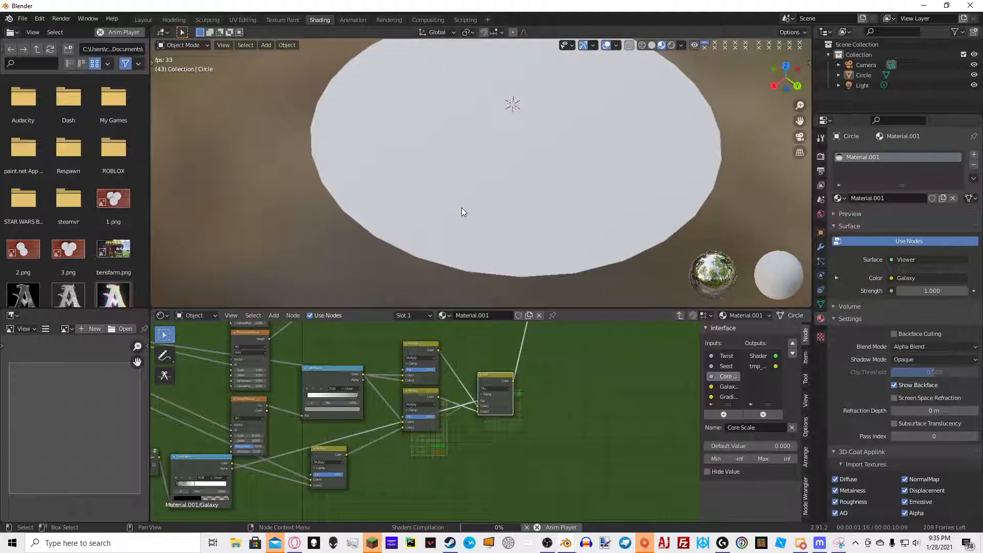
# Preview each Multiply node's output on the circle in the viewport
pyautogui.moveTo(563, 180); pyautogui.dragTo(419, 292, button='middle')
pyautogui.keyDown('ctrl'); pyautogui.keyDown('shift'); pyautogui.click(420, 345); pyautogui.keyUp('shift'); pyautogui.keyUp('ctrl')
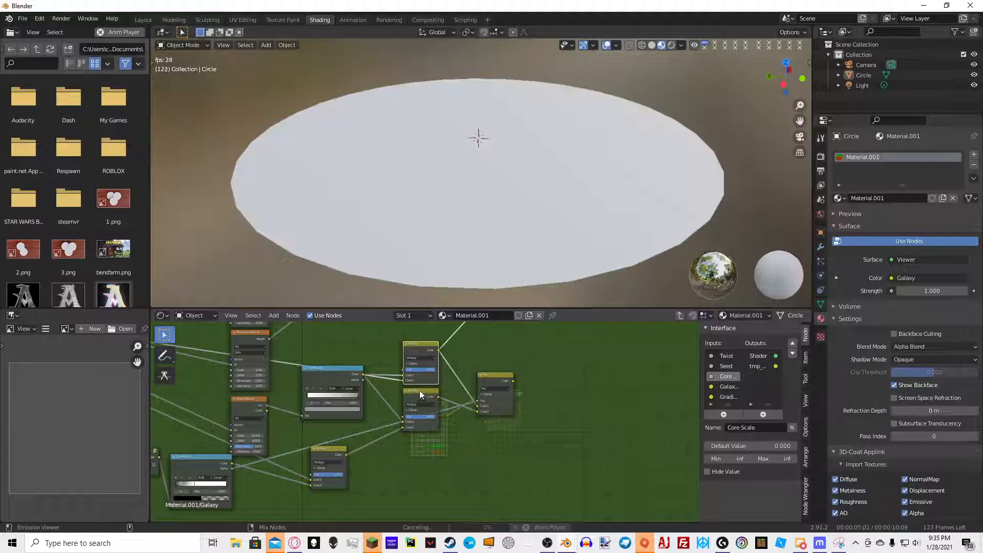
pyautogui.keyDown('ctrl'); pyautogui.keyDown('shift'); pyautogui.click(419, 392); pyautogui.keyUp('shift'); pyautogui.keyUp('ctrl')
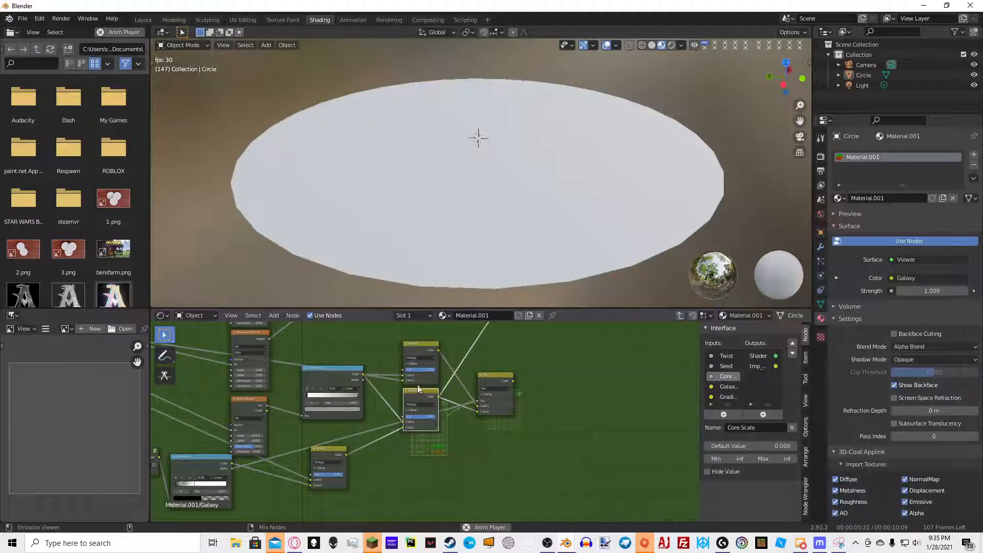
pyautogui.scroll(5, 476, 216)
pyautogui.scroll(2, 255, 462)
pyautogui.scroll(-5, 499, 230)
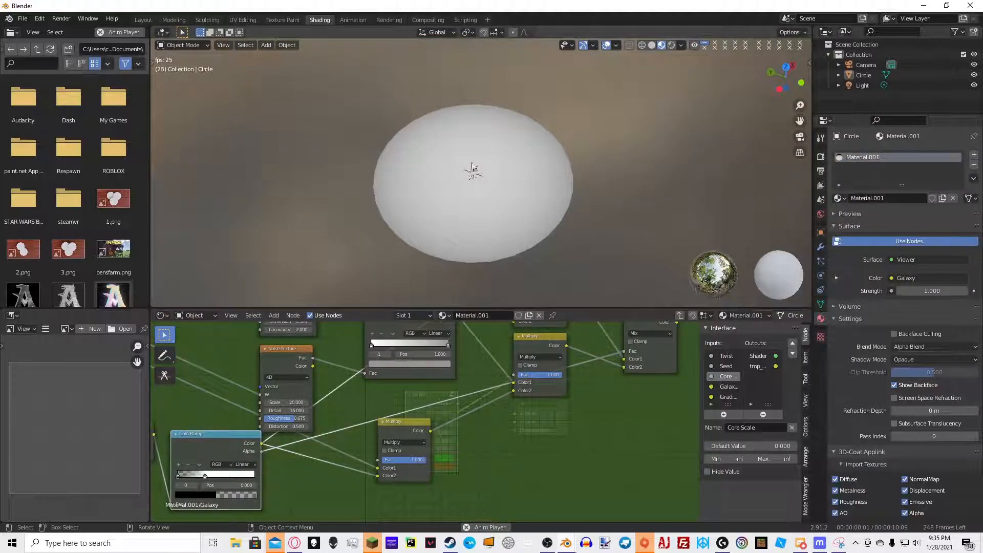
# Preview the Mix node's output on the circle in the viewport
pyautogui.moveTo(646, 380); pyautogui.dragTo(556, 425, button='middle')
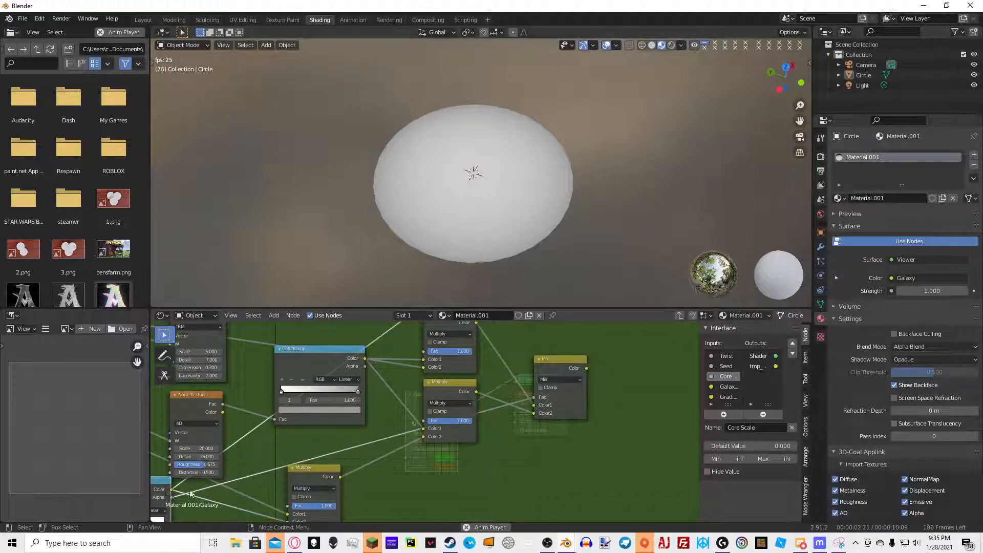
pyautogui.moveTo(160, 492); pyautogui.dragTo(212, 450, button='middle')
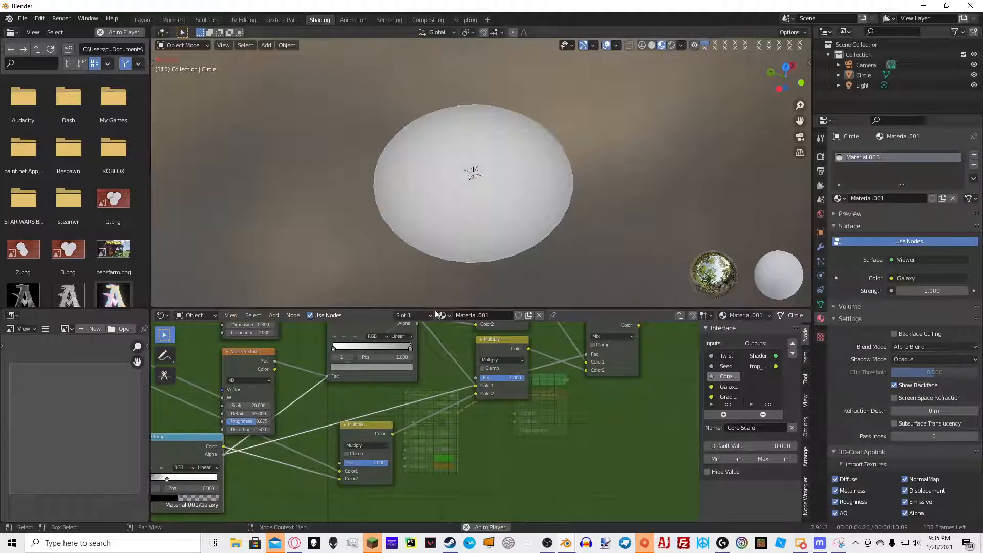
pyautogui.moveTo(538, 203); pyautogui.dragTo(564, 199, button='middle')
pyautogui.scroll(5, 563, 189)
pyautogui.moveTo(614, 374); pyautogui.dragTo(560, 403, button='middle')
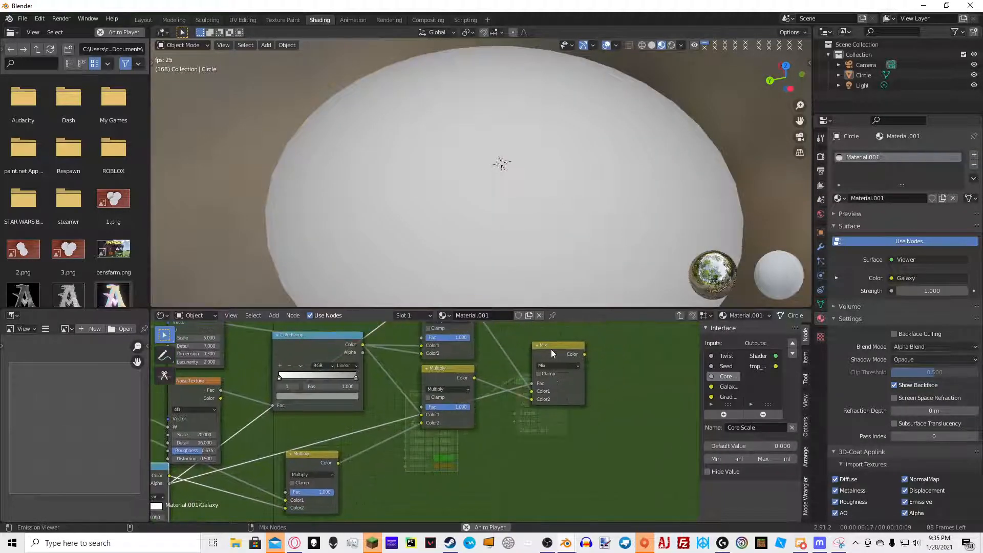
pyautogui.keyDown('ctrl'); pyautogui.keyDown('shift'); pyautogui.click(552, 349); pyautogui.keyUp('shift'); pyautogui.keyUp('ctrl')
pyautogui.scroll(-8, 515, 191)
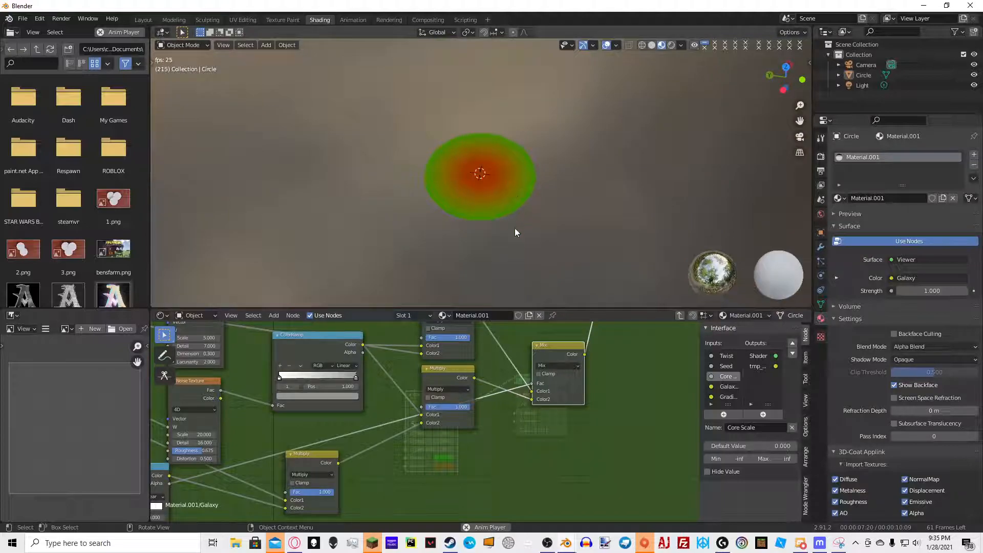
# Rearrange the ColorRamp and Core Circle nodes near the bottom of the Galaxy group
pyautogui.moveTo(607, 364); pyautogui.dragTo(456, 460, button='middle')
pyautogui.scroll(-4, 453, 455)
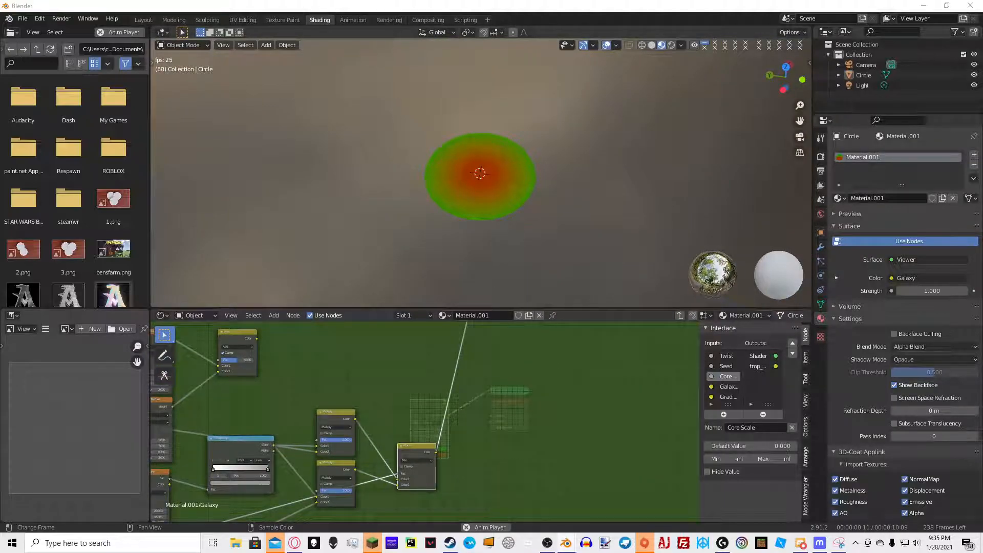
pyautogui.scroll(-6, 521, 398)
pyautogui.moveTo(256, 440); pyautogui.dragTo(331, 409, button='middle')
pyautogui.scroll(2, 326, 442)
pyautogui.moveTo(294, 441); pyautogui.dragTo(385, 411, button='middle')
pyautogui.click(291, 442)
pyautogui.scroll(-1, 353, 430)
pyautogui.scroll(1, 388, 348)
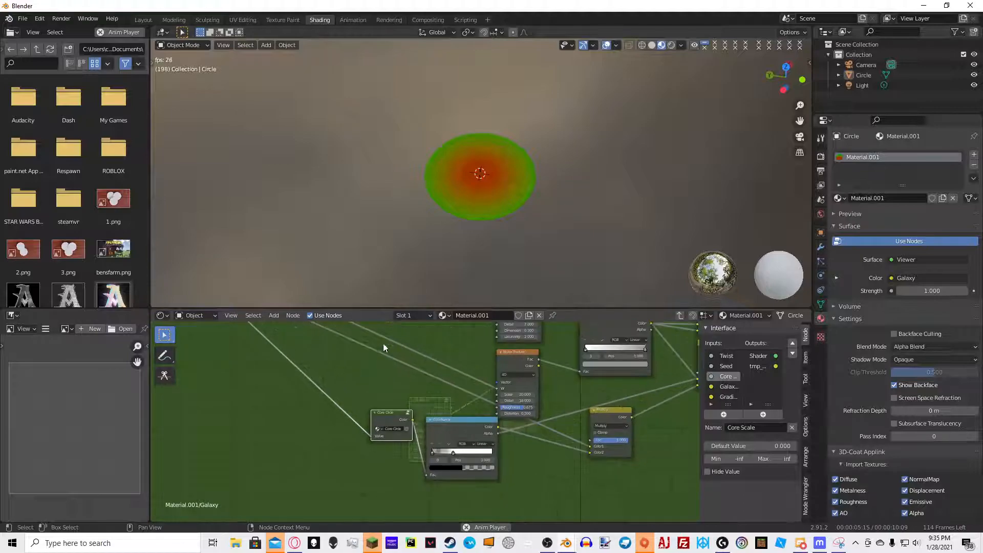
pyautogui.scroll(-3, 376, 419)
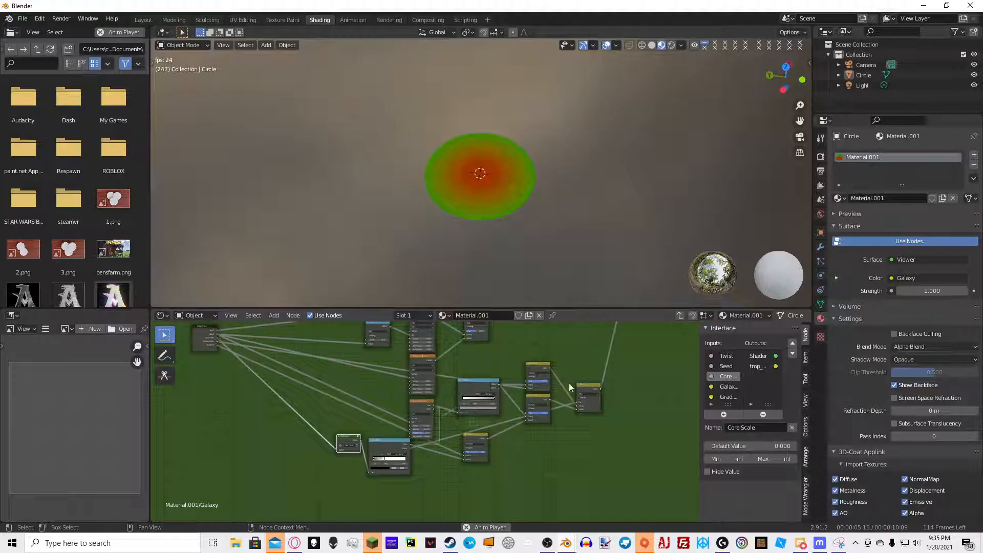
# Box-select the colour-building nodes and combine them into a new node group
pyautogui.moveTo(534, 411); pyautogui.dragTo(461, 435, button='middle')
pyautogui.scroll(-2, 461, 435)
pyautogui.click(544, 480)
pyautogui.moveTo(546, 482); pyautogui.dragTo(307, 363)
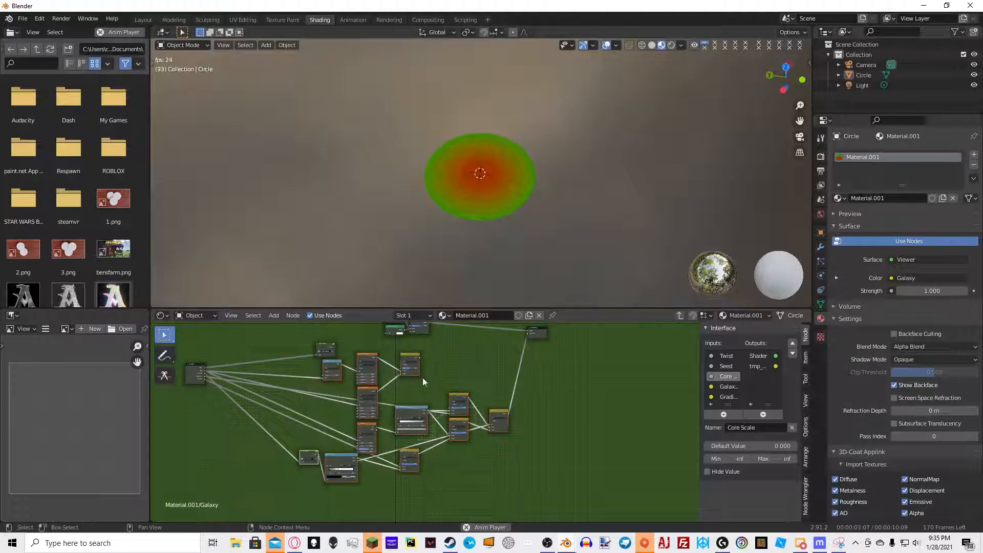
pyautogui.moveTo(277, 469); pyautogui.dragTo(451, 378)
pyautogui.keyDown('shift'); pyautogui.moveTo(513, 448); pyautogui.dragTo(445, 394); pyautogui.keyUp('shift')
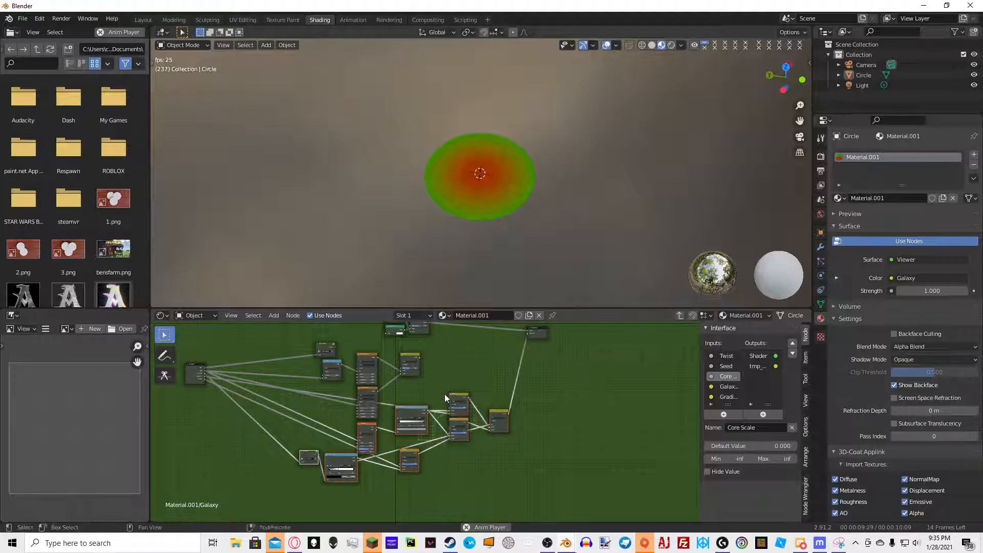
pyautogui.hotkey('ctrl', 'g')
# Inspect the contents of the new node group
pyautogui.press('Tab')
pyautogui.scroll(3, 438, 409)
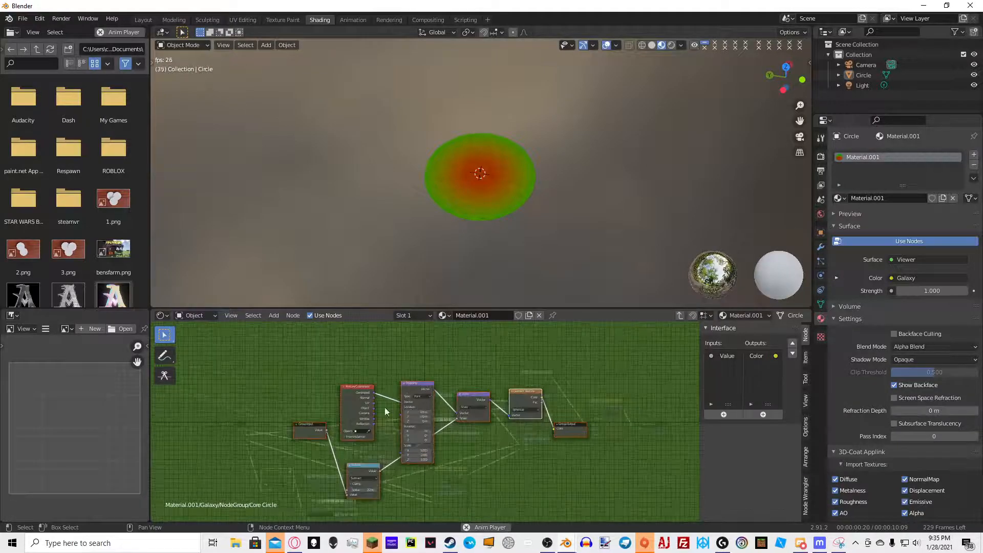
pyautogui.scroll(4, 515, 435)
pyautogui.scroll(-4, 472, 393)
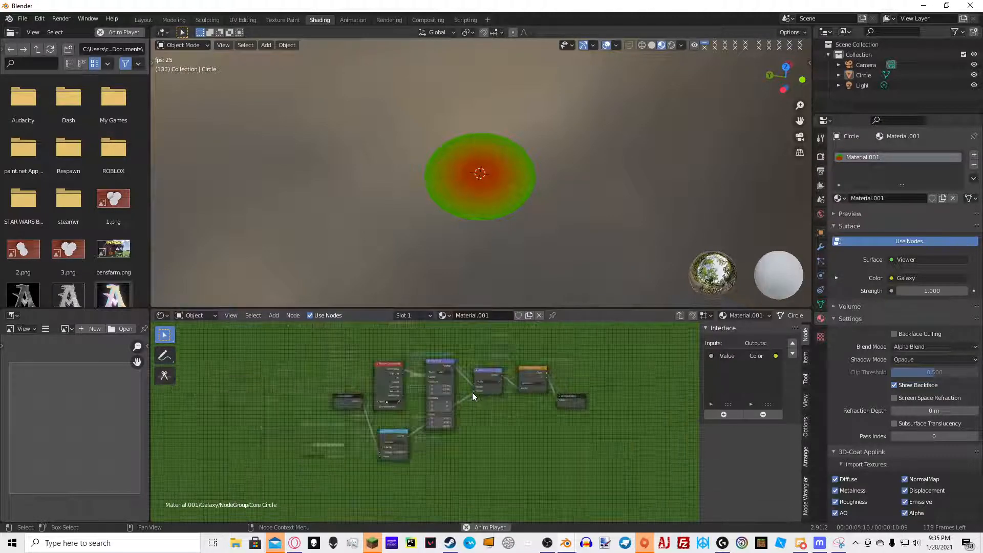
pyautogui.press('Tab')
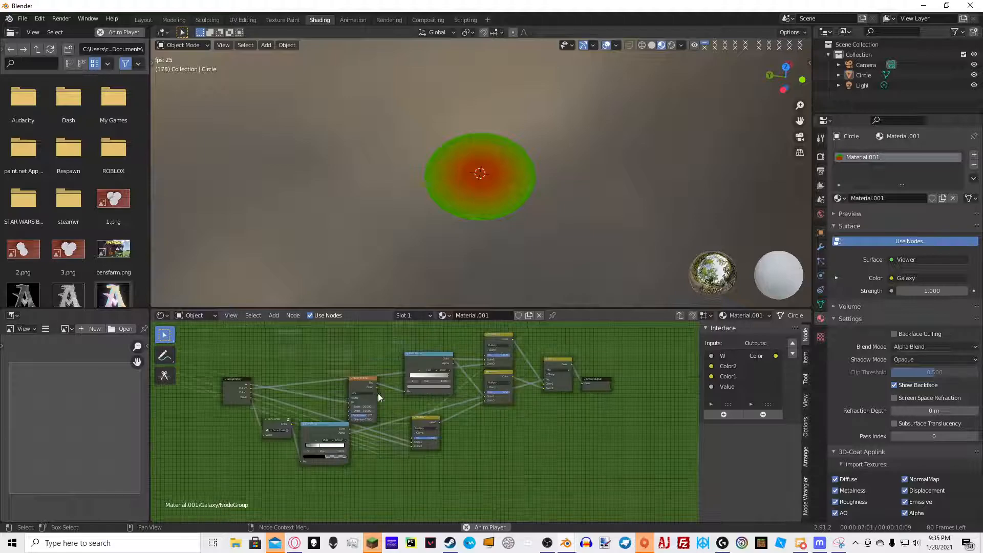
# Rename the new node group to Colors
pyautogui.scroll(2, 416, 419)
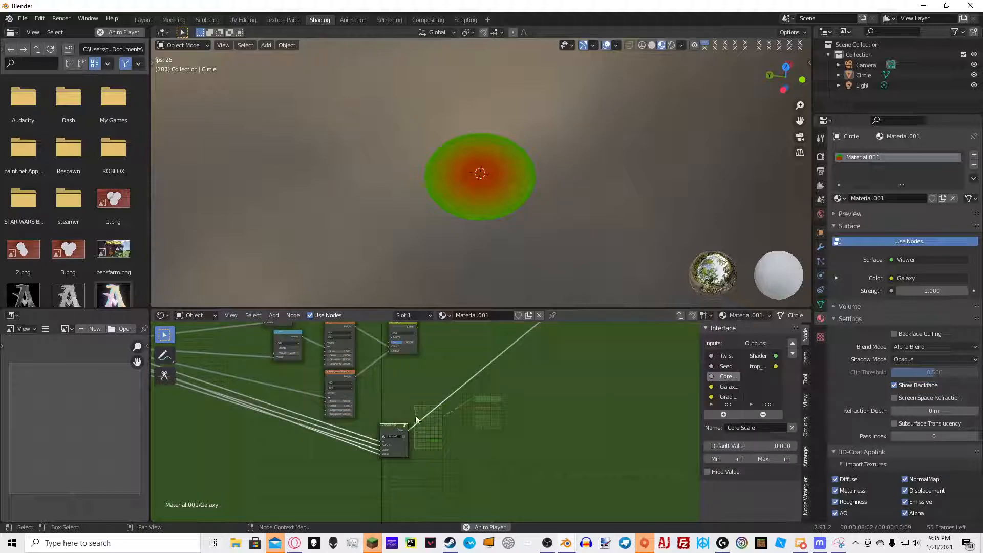
pyautogui.click(391, 438)
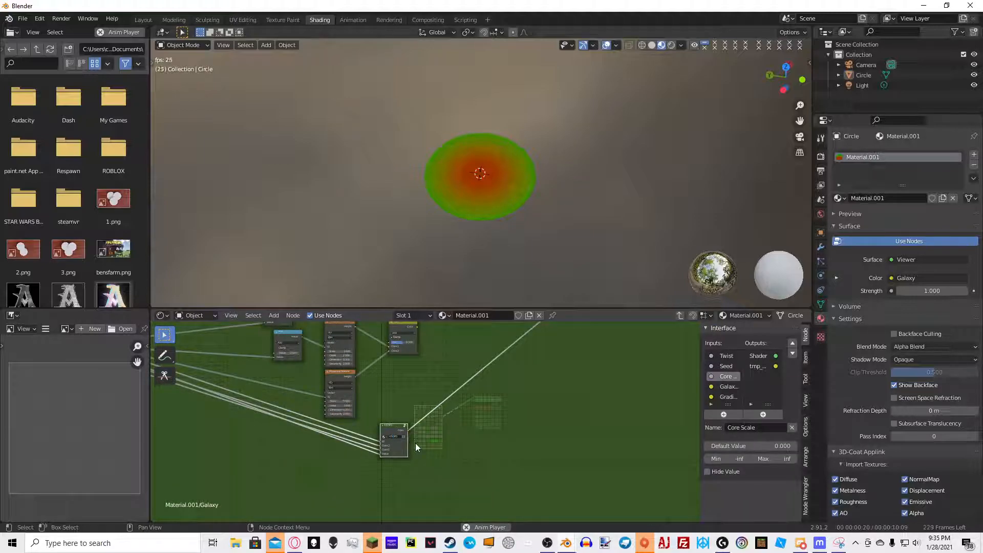
pyautogui.scroll(3, 416, 444)
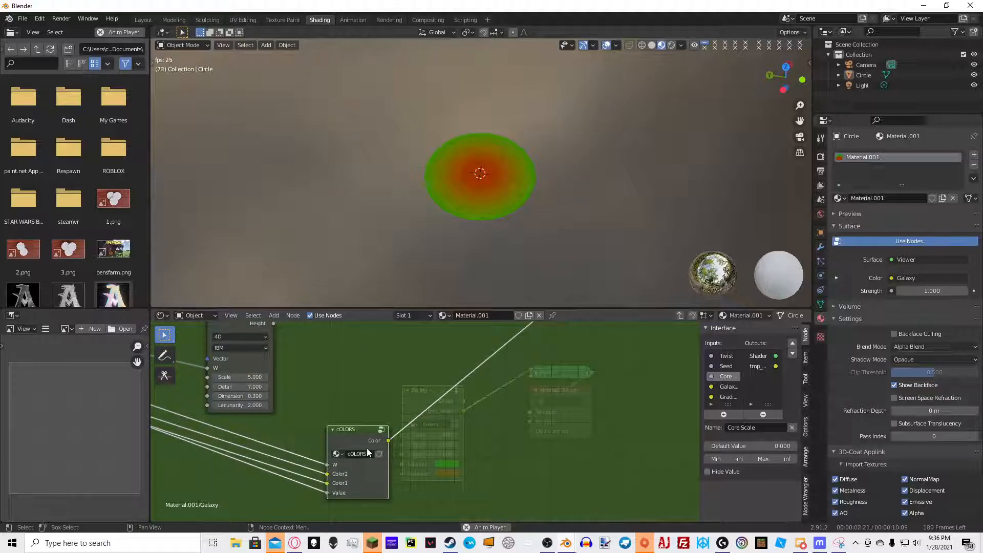
pyautogui.moveTo(367, 448); pyautogui.dragTo(362, 448)
pyautogui.write('Colors')
pyautogui.press('Return')
# Move the Colors group node to make room beneath it
pyautogui.press('g')
pyautogui.click(287, 411)
pyautogui.scroll(-4, 288, 426)
pyautogui.moveTo(288, 426); pyautogui.dragTo(366, 380, button='middle')
# Add a Core Circle group node below the Colors node
pyautogui.hotkey('shift', 'a')
pyautogui.click(351, 396)
pyautogui.write('cor')
pyautogui.click(378, 412)
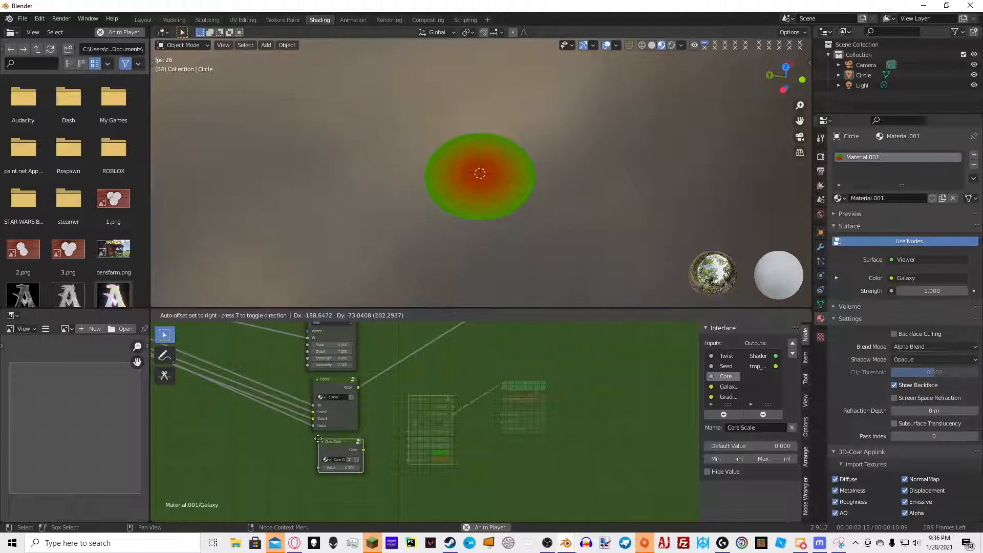
pyautogui.click(315, 445)
pyautogui.scroll(-4, 402, 389)
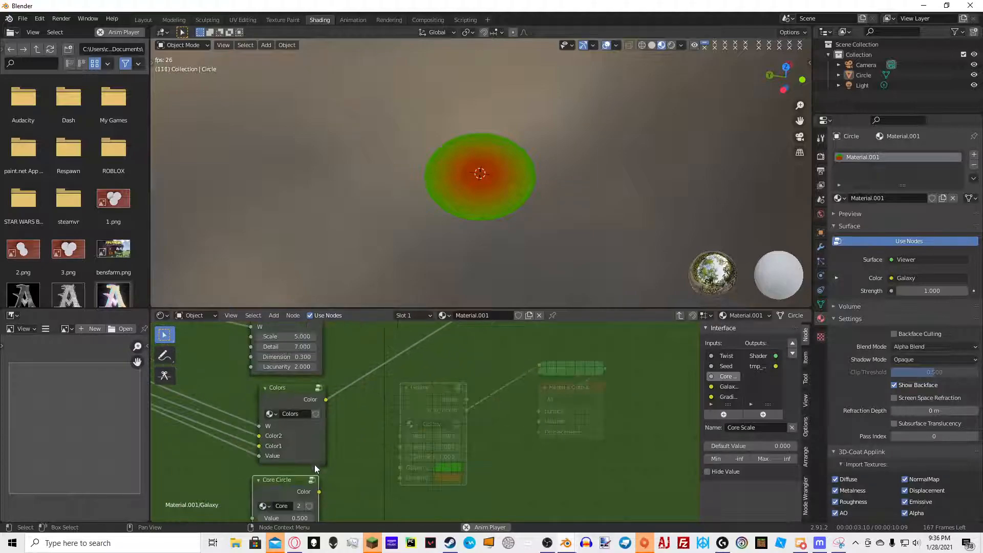
pyautogui.scroll(2, 265, 379)
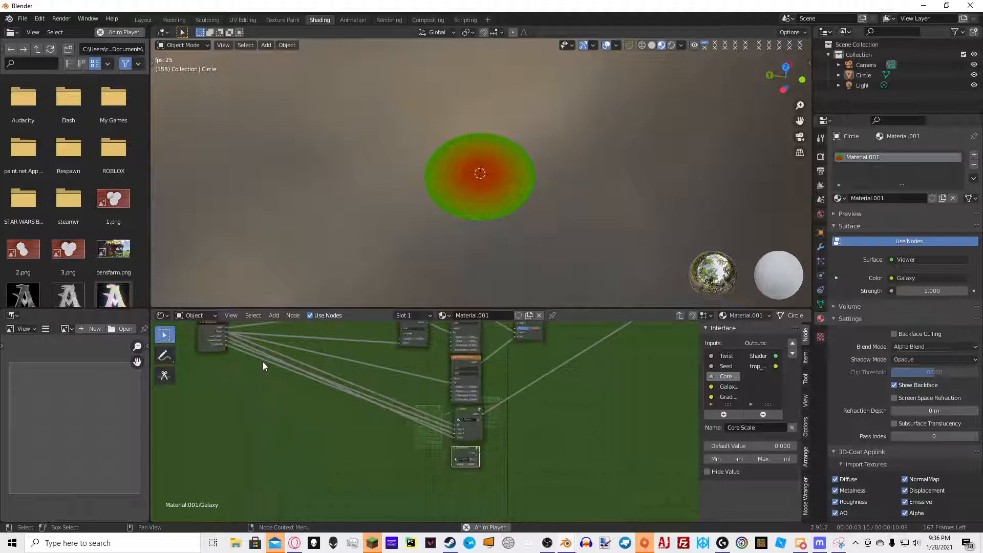
# Add a ColorRamp node inside the group and set its interpolation to Constant
pyautogui.moveTo(225, 337); pyautogui.dragTo(452, 463)
pyautogui.scroll(4, 485, 451)
pyautogui.moveTo(481, 415); pyautogui.dragTo(353, 404, button='middle')
pyautogui.scroll(-5, 360, 409)
pyautogui.moveTo(483, 430); pyautogui.dragTo(327, 436, button='middle')
pyautogui.scroll(5, 327, 435)
pyautogui.moveTo(388, 346); pyautogui.dragTo(533, 361, button='middle')
pyautogui.scroll(3, 429, 405)
pyautogui.hotkey('shift', 'a')
pyautogui.click(429, 403)
pyautogui.write('color ramp')
pyautogui.press('Return')
pyautogui.click(481, 462)
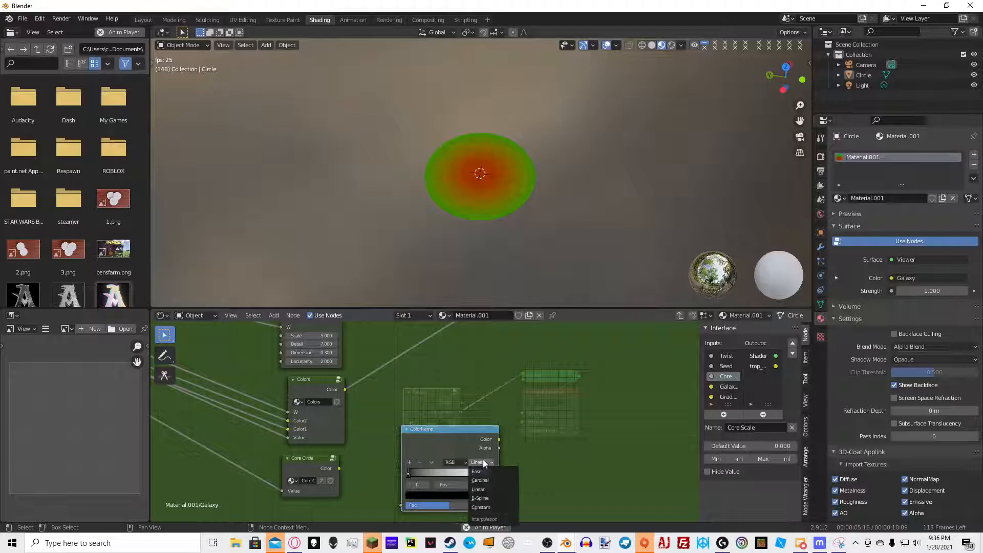
pyautogui.click(480, 508)
# Connect the Core Circle output to the ColorRamp's factor and move the white stop to about 0.368
pyautogui.moveTo(340, 469); pyautogui.dragTo(401, 505)
pyautogui.keyDown('ctrl'); pyautogui.keyDown('shift'); pyautogui.click(493, 474); pyautogui.keyUp('shift'); pyautogui.keyUp('ctrl')
pyautogui.moveTo(494, 474); pyautogui.dragTo(437, 496)
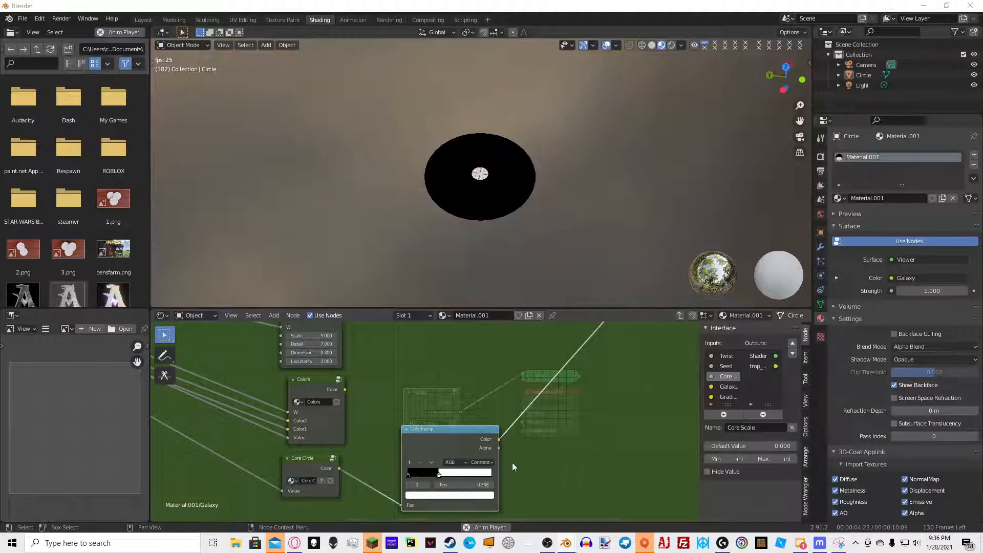
# Make the ColorRamp's black stop fully transparent by setting its alpha to 0
pyautogui.click(408, 473)
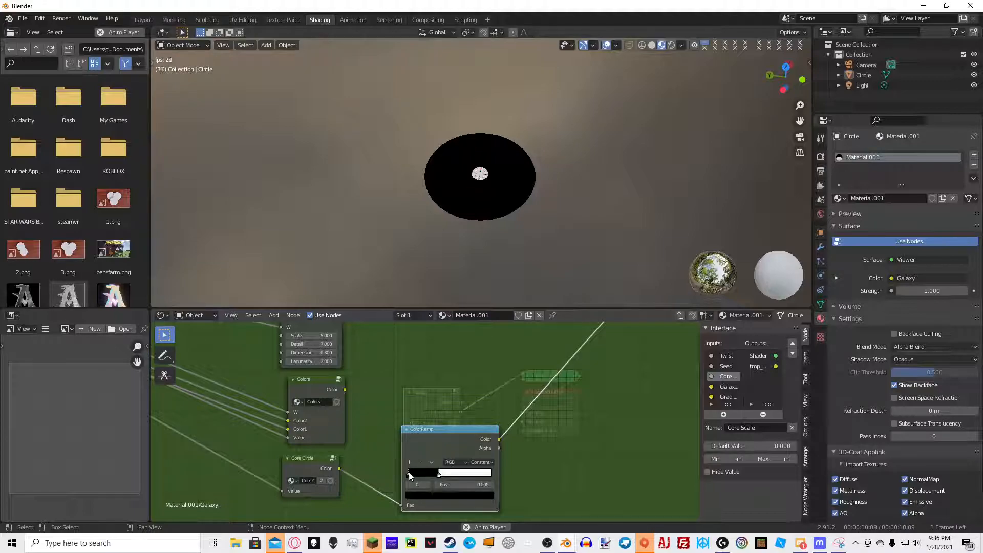
pyautogui.click(444, 498)
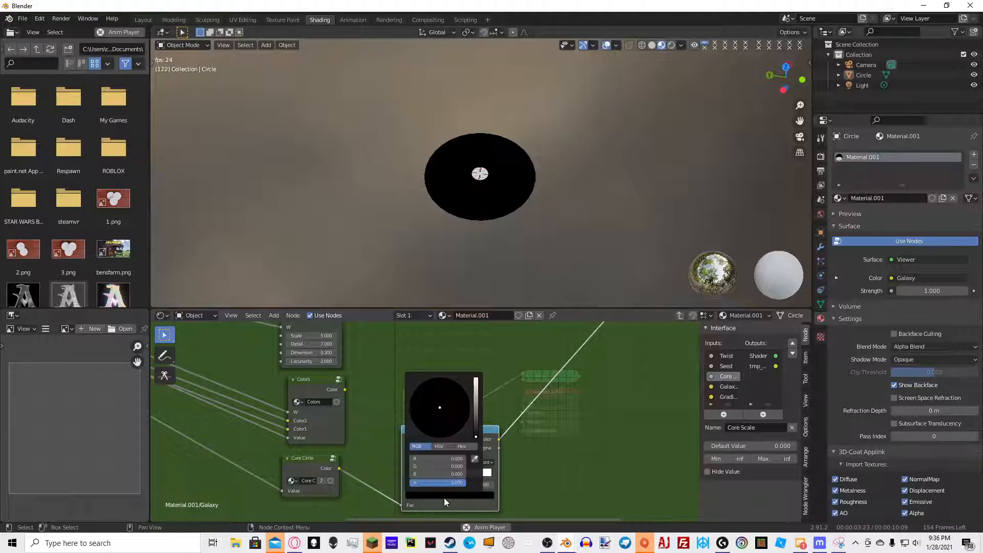
pyautogui.moveTo(443, 483); pyautogui.dragTo(415, 482)
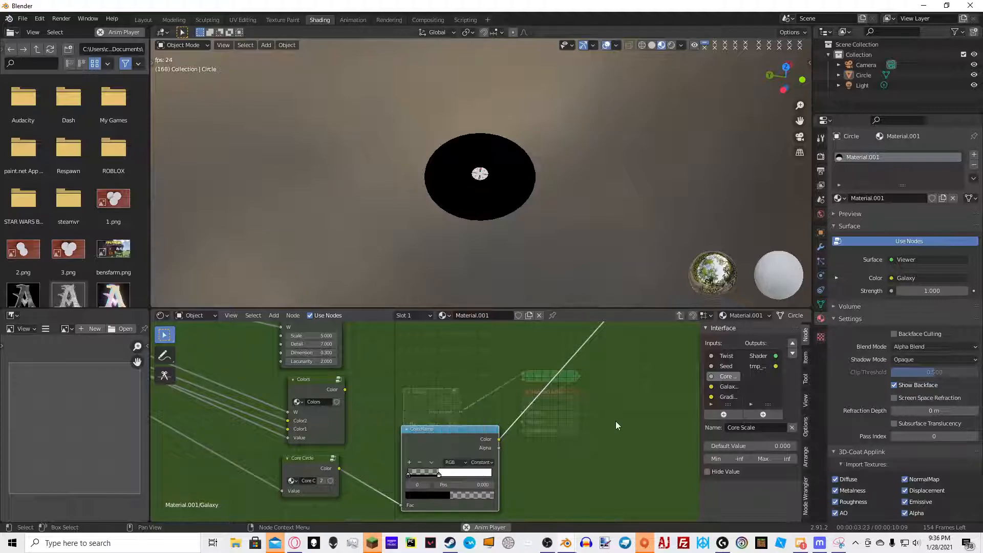
pyautogui.moveTo(632, 401); pyautogui.dragTo(640, 427, button='middle')
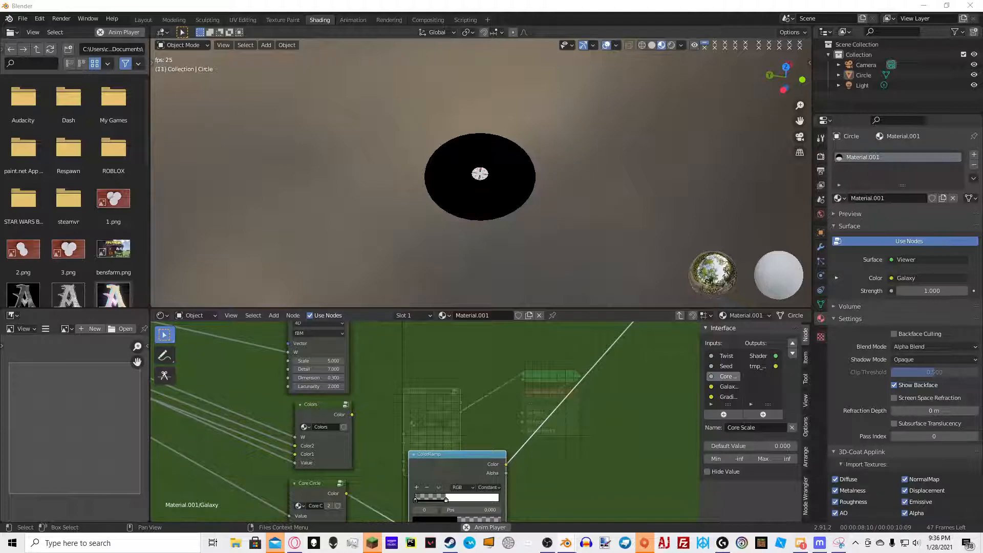
# Add a MixRGB node beside the ColorRamp and set its blending mode to Multiply
pyautogui.scroll(3, 360, 368)
pyautogui.hotkey('shift', 'a')
pyautogui.click(440, 348)
pyautogui.write('MIX')
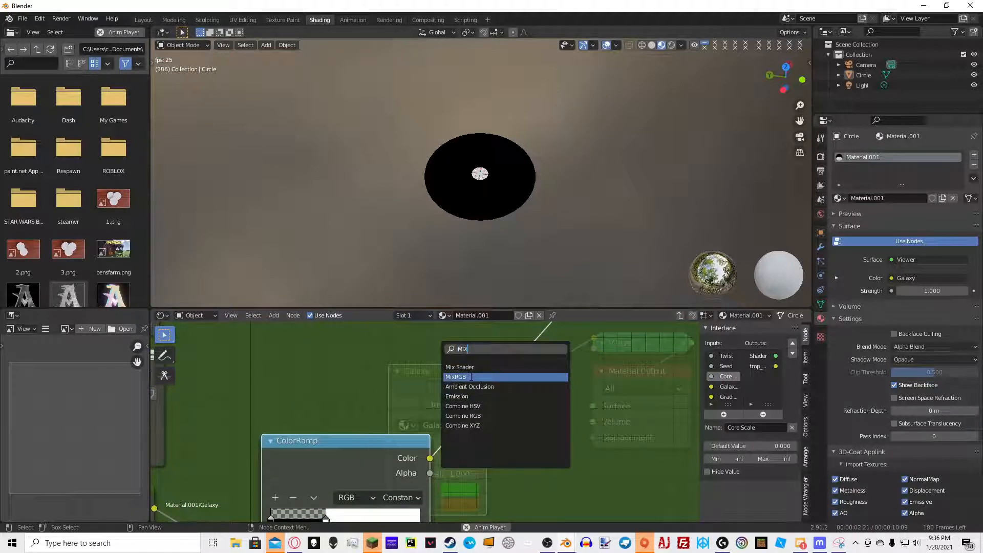
pyautogui.click(471, 377)
pyautogui.click(530, 392)
pyautogui.click(533, 403)
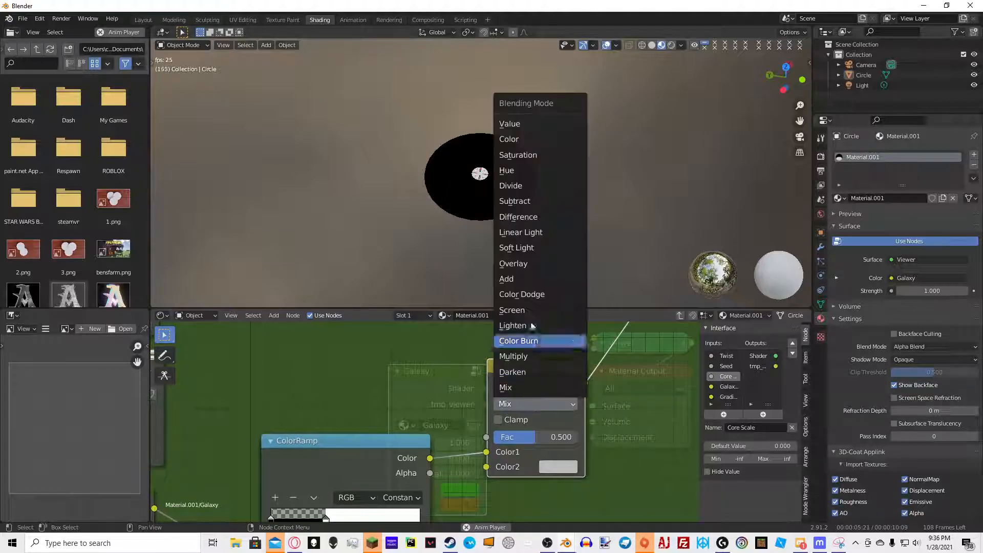
pyautogui.click(514, 356)
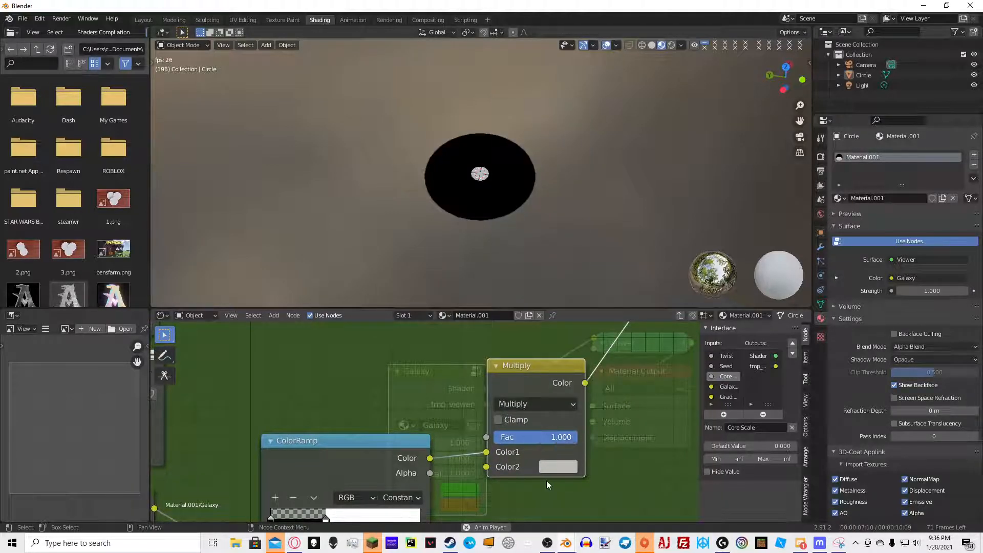
# Set the Multiply node's Color2 to magenta and expose it as a group input named Core Color
pyautogui.click(557, 467)
pyautogui.moveTo(619, 306); pyautogui.dragTo(627, 363)
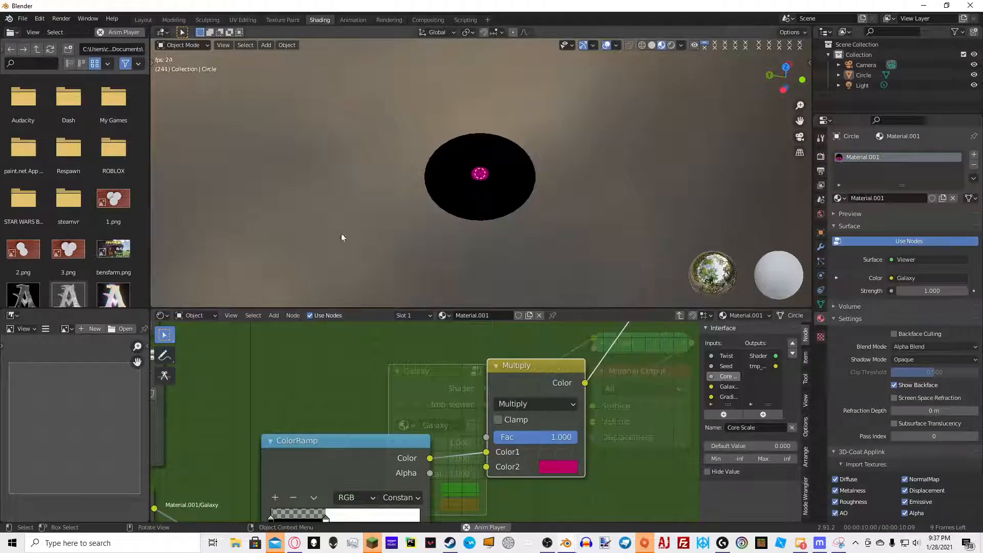
pyautogui.scroll(-6, 351, 398)
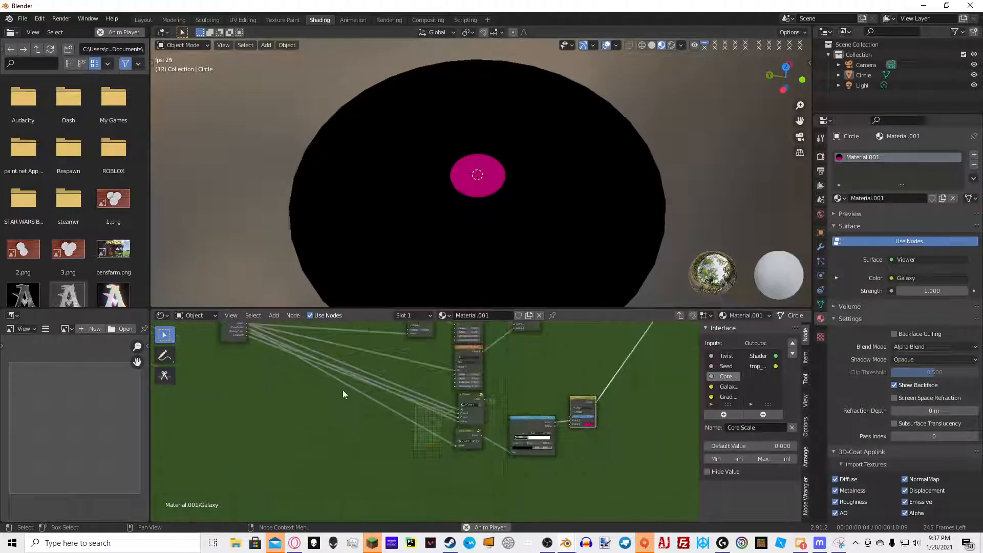
pyautogui.moveTo(247, 336); pyautogui.dragTo(569, 423)
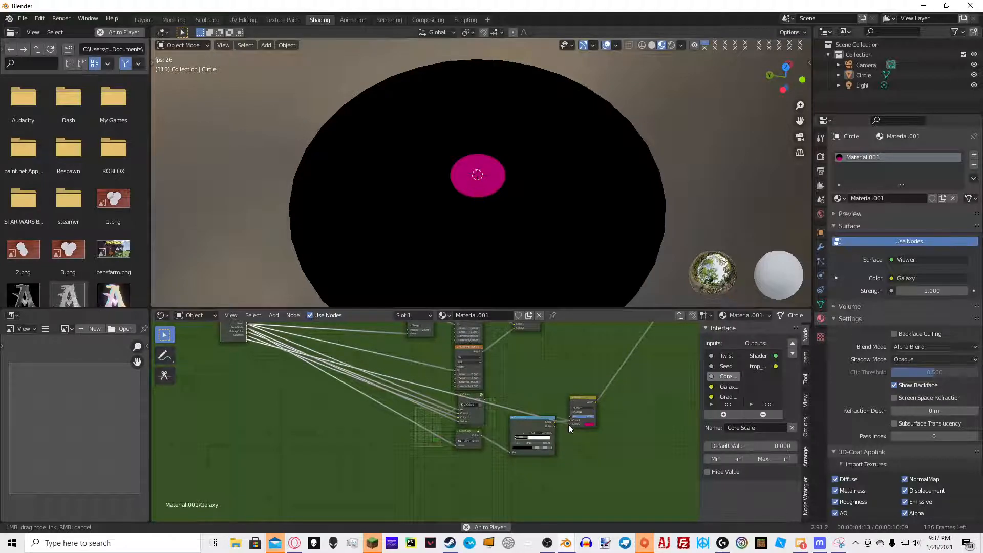
pyautogui.click(723, 397)
pyautogui.click(738, 428)
pyautogui.write('Core Color')
pyautogui.press('Return')
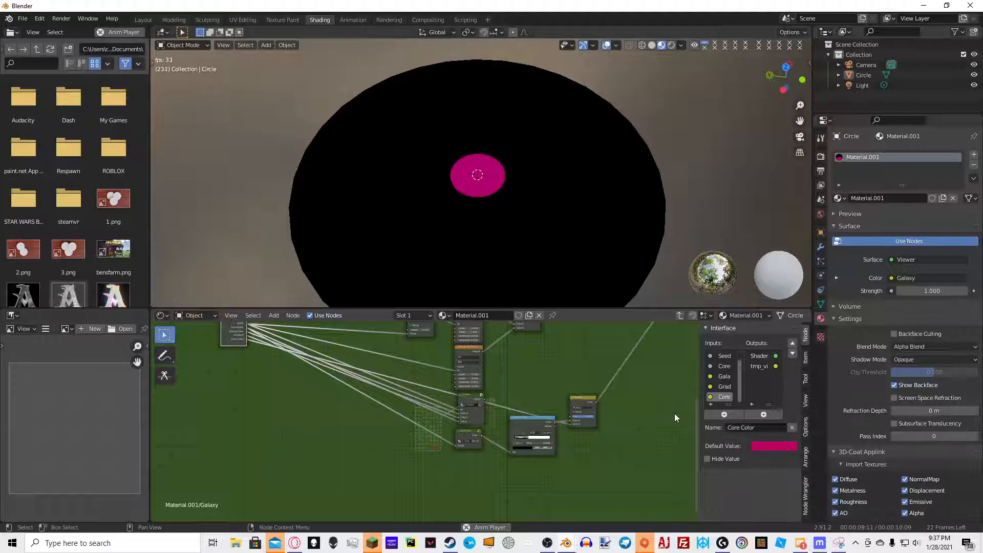
# Leave the group and set the Galaxy node's Core Color to green
pyautogui.press('Tab')
pyautogui.press('Home')
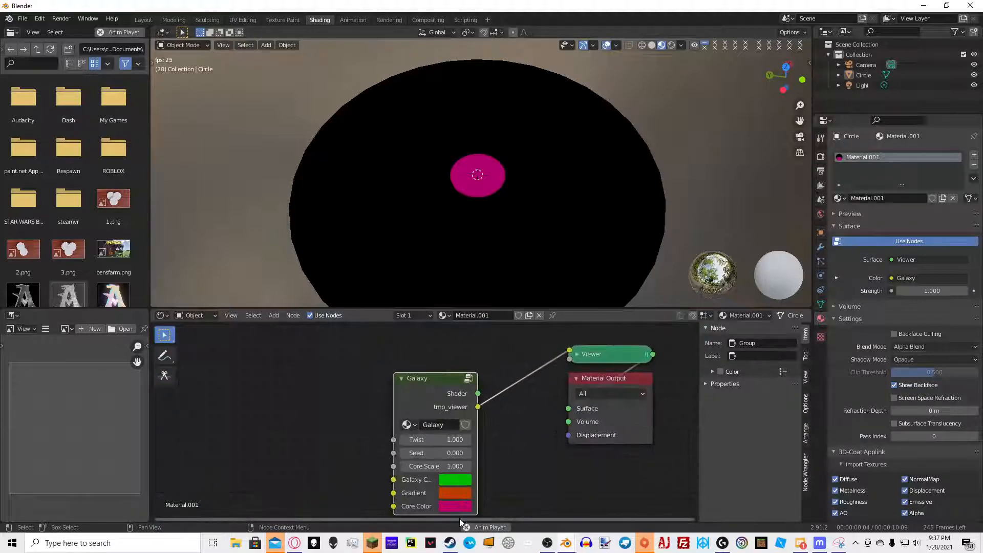
pyautogui.click(455, 506)
pyautogui.moveTo(515, 405); pyautogui.dragTo(448, 390)
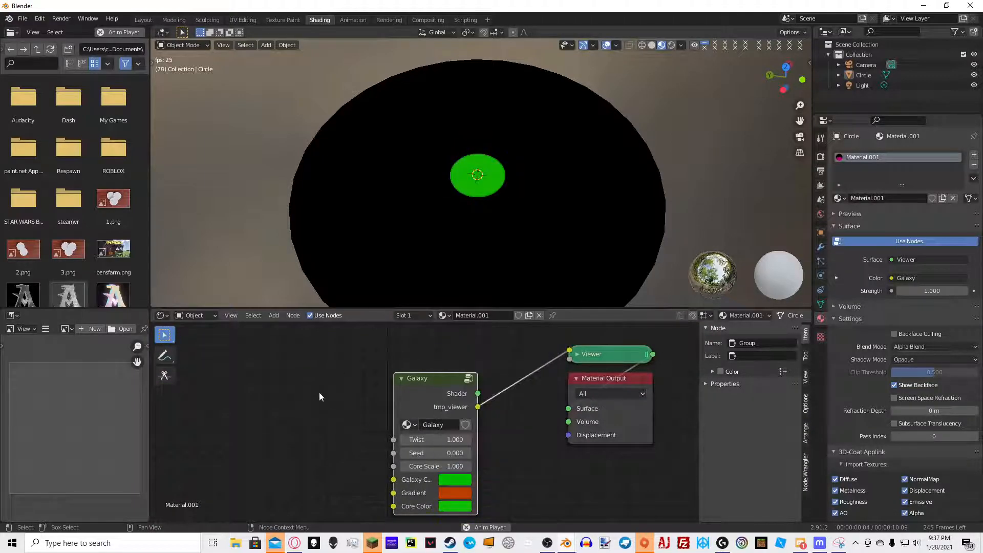
# Re-enter the group and add another MixRGB node near the group output
pyautogui.press('Tab')
pyautogui.scroll(-4, 535, 400)
pyautogui.moveTo(536, 399); pyautogui.dragTo(372, 415, button='middle')
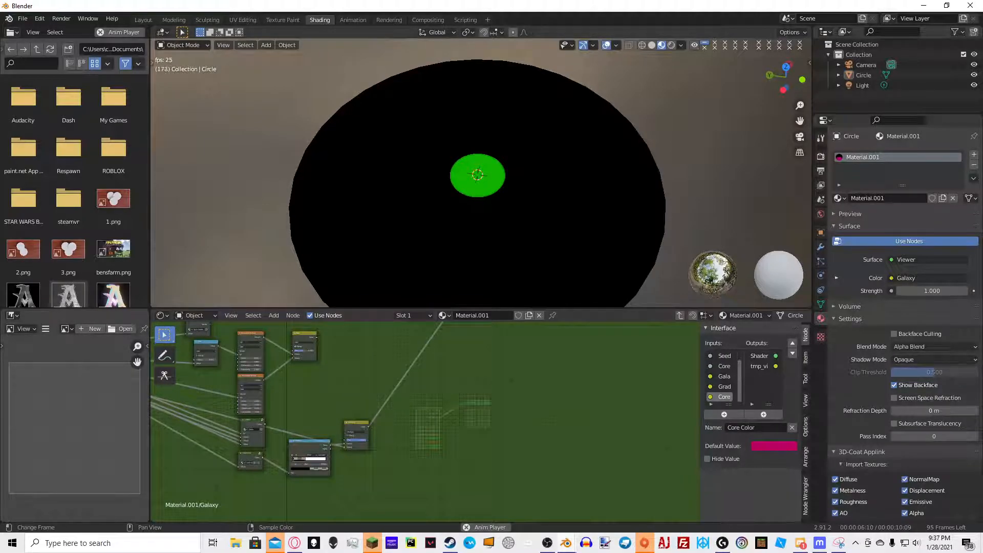
pyautogui.scroll(2, 491, 438)
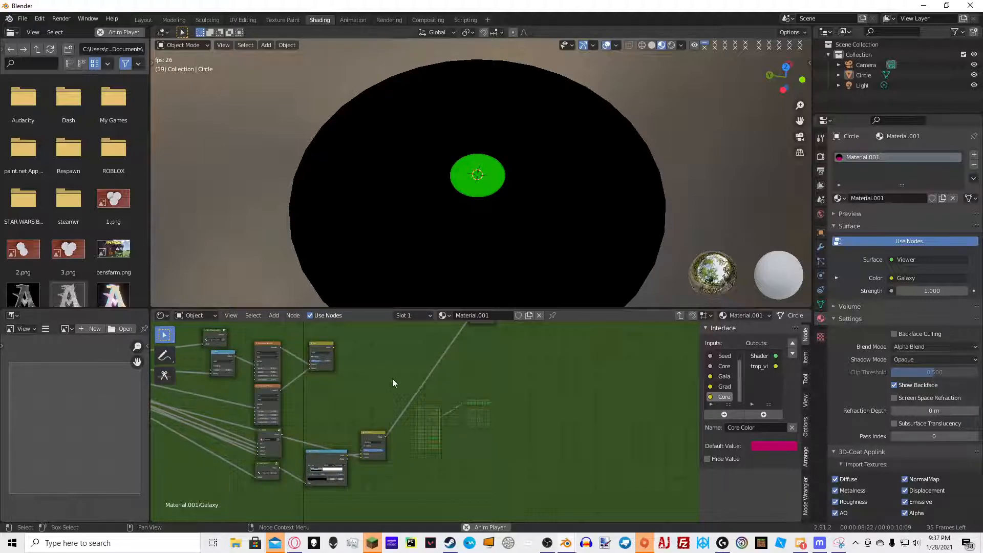
pyautogui.moveTo(352, 336); pyautogui.dragTo(336, 429, button='middle')
pyautogui.scroll(3, 336, 430)
pyautogui.moveTo(274, 451); pyautogui.dragTo(347, 482)
pyautogui.scroll(1, 410, 476)
pyautogui.moveTo(436, 482); pyautogui.dragTo(388, 420, button='middle')
pyautogui.hotkey('shift', 'a')
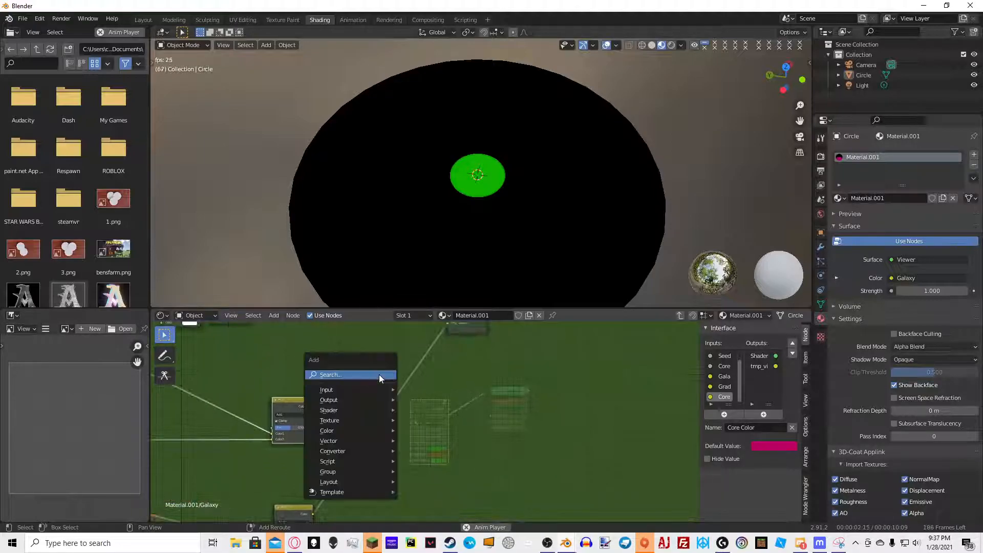
pyautogui.click(379, 374)
pyautogui.write('mix')
pyautogui.click(410, 451)
pyautogui.scroll(4, 401, 410)
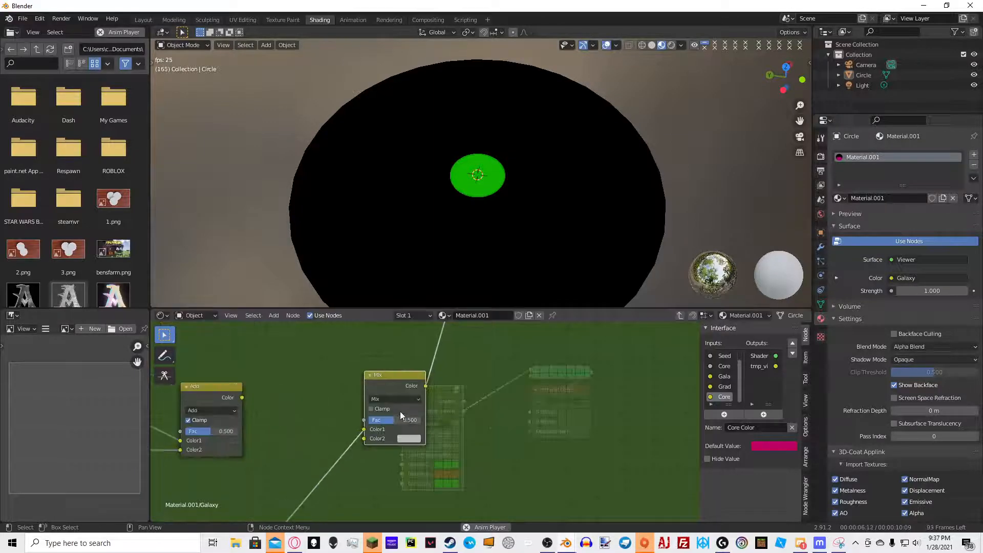
# Try wiring the Add node's output into the new Mix node, then undo those link changes
pyautogui.moveTo(241, 397); pyautogui.dragTo(309, 387, button='middle')
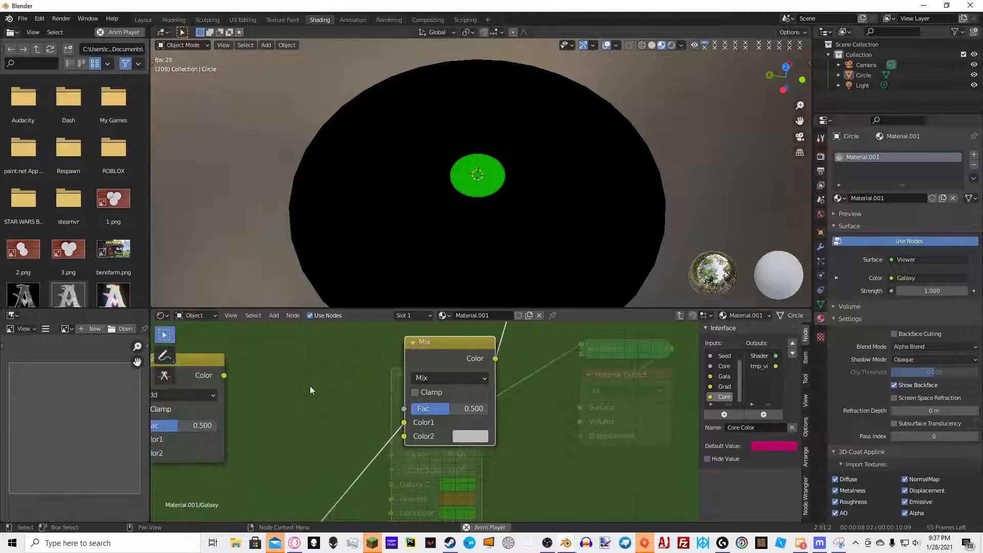
pyautogui.moveTo(405, 422); pyautogui.dragTo(404, 437)
pyautogui.moveTo(224, 375); pyautogui.dragTo(408, 424)
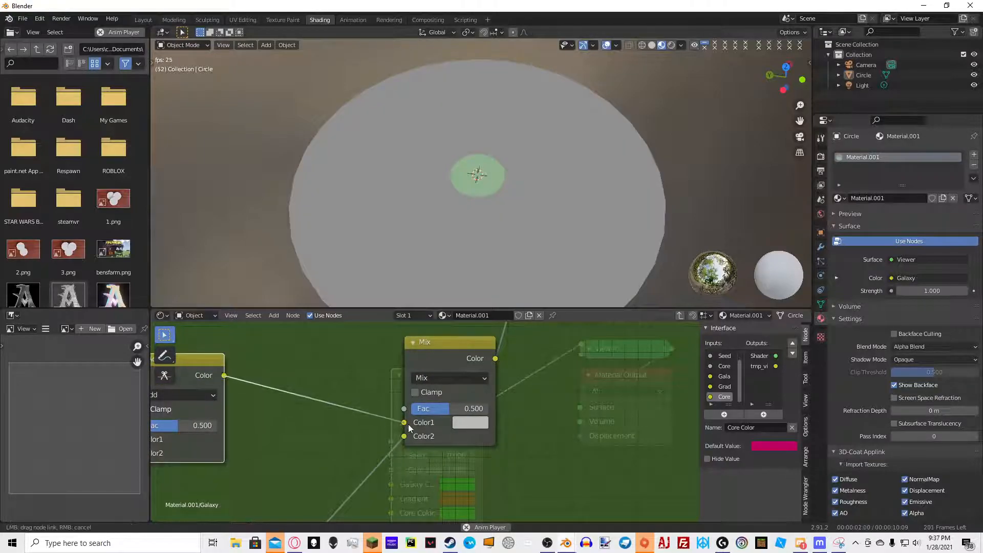
pyautogui.scroll(-2, 407, 424)
pyautogui.hotkey('ctrl', 'z')
pyautogui.hotkey('ctrl', 'z')
pyautogui.hotkey('ctrl', 'z')
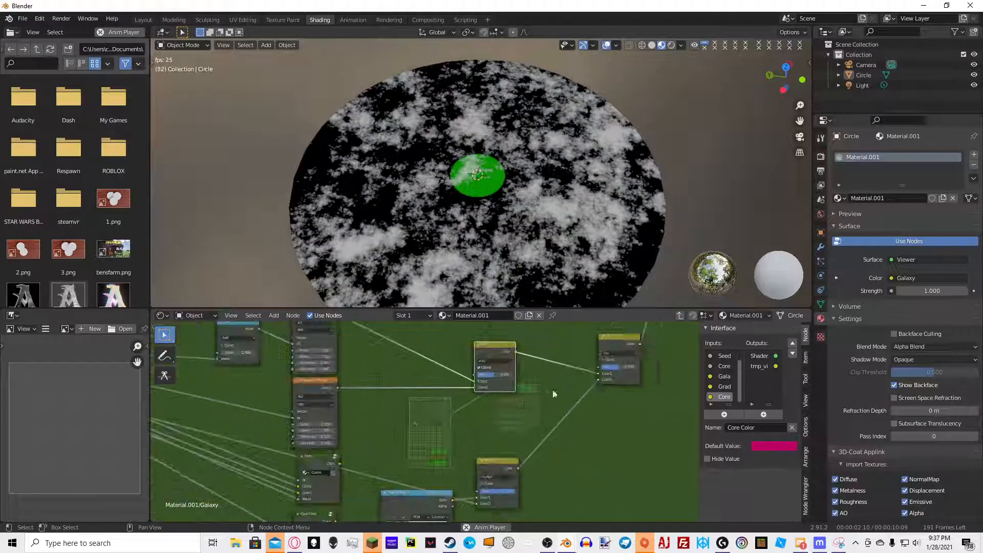
# Connect the ColorRamp's color output to the new Mix node's factor input
pyautogui.moveTo(444, 403); pyautogui.dragTo(361, 466, button='middle')
pyautogui.moveTo(348, 478); pyautogui.dragTo(493, 339)
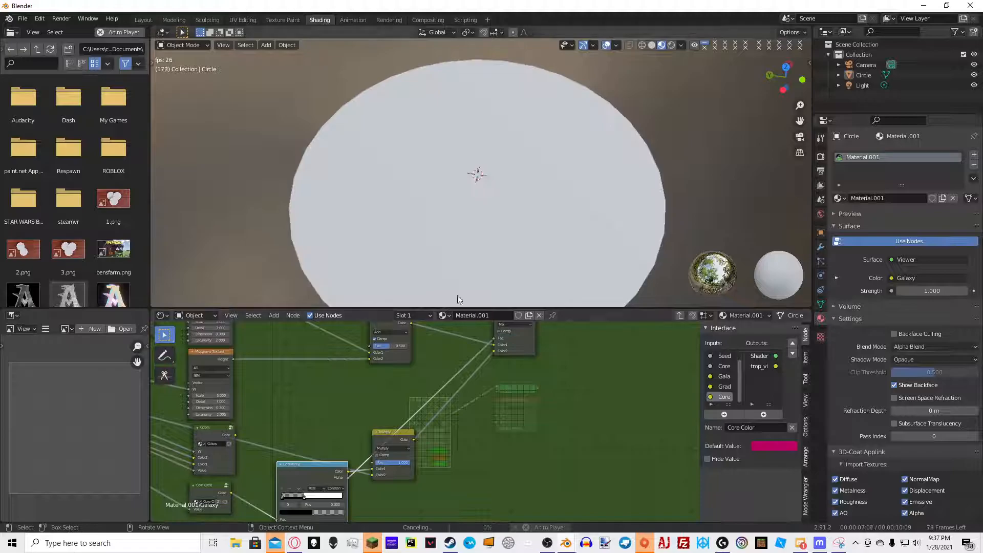
pyautogui.moveTo(513, 202); pyautogui.dragTo(676, 174, button='middle')
pyautogui.moveTo(651, 141); pyautogui.dragTo(606, 163, button='middle')
pyautogui.scroll(7, 589, 153)
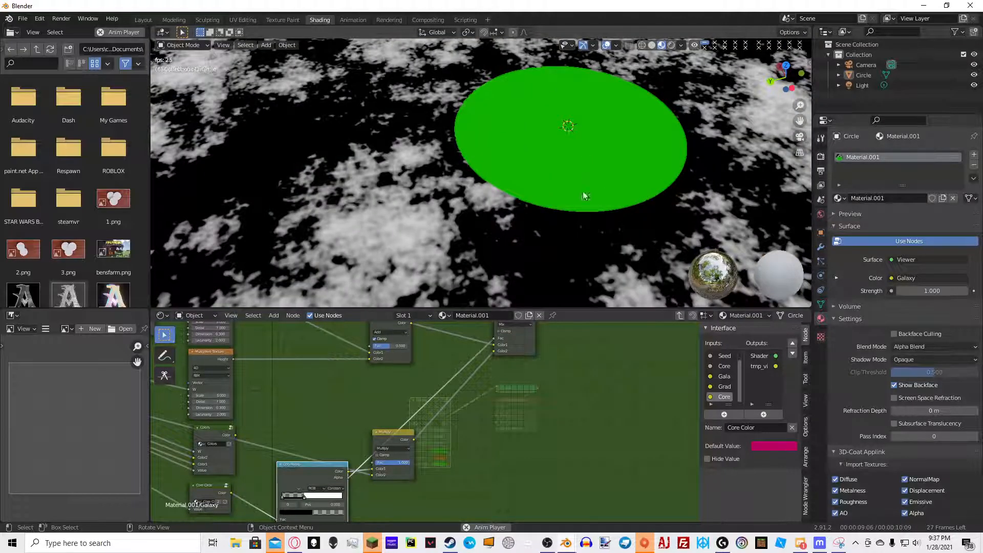
pyautogui.moveTo(516, 359); pyautogui.dragTo(478, 431, button='middle')
pyautogui.moveTo(479, 179); pyautogui.dragTo(449, 214, button='middle')
pyautogui.scroll(-8, 448, 214)
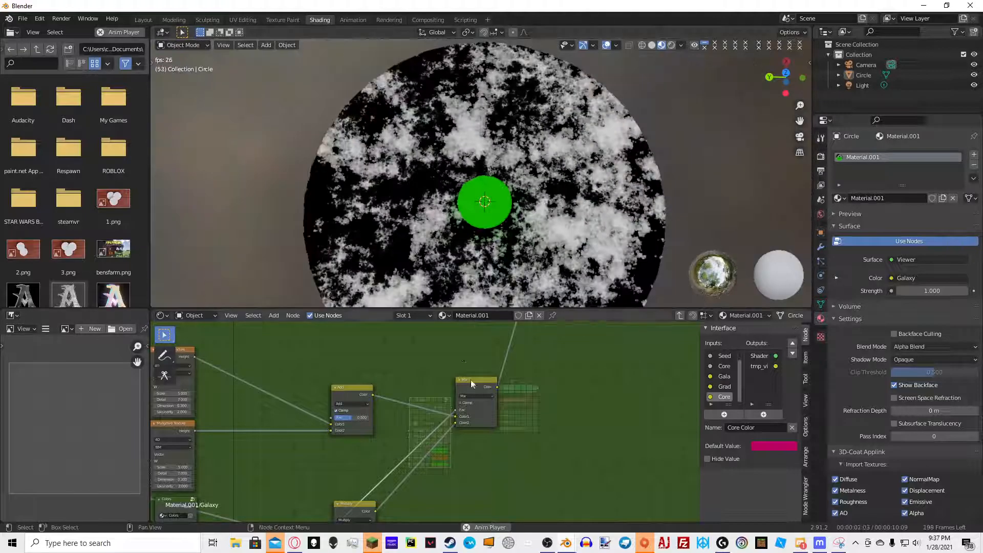
pyautogui.scroll(4, 462, 440)
pyautogui.moveTo(492, 410); pyautogui.dragTo(492, 422)
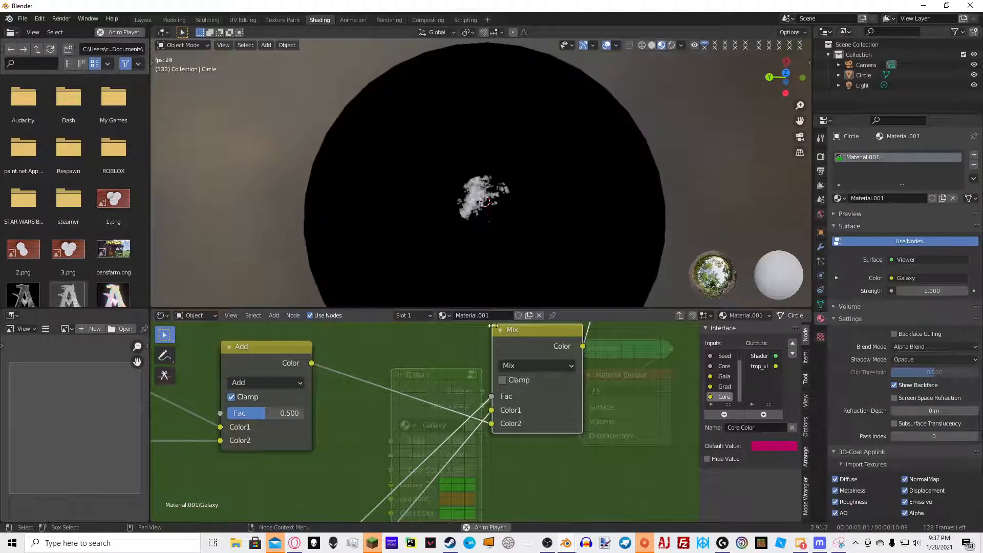
pyautogui.moveTo(492, 423); pyautogui.dragTo(489, 410)
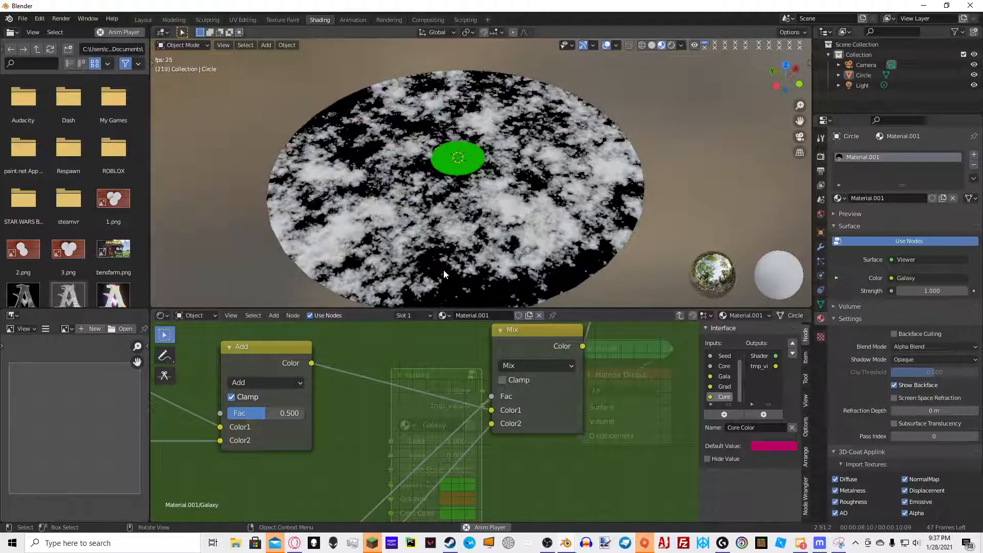
# Connect the Colors group node's output to the Mix node's Color1 input
pyautogui.scroll(-3, 416, 401)
pyautogui.moveTo(453, 404); pyautogui.dragTo(547, 343, button='middle')
pyautogui.moveTo(435, 349); pyautogui.dragTo(519, 358, button='middle')
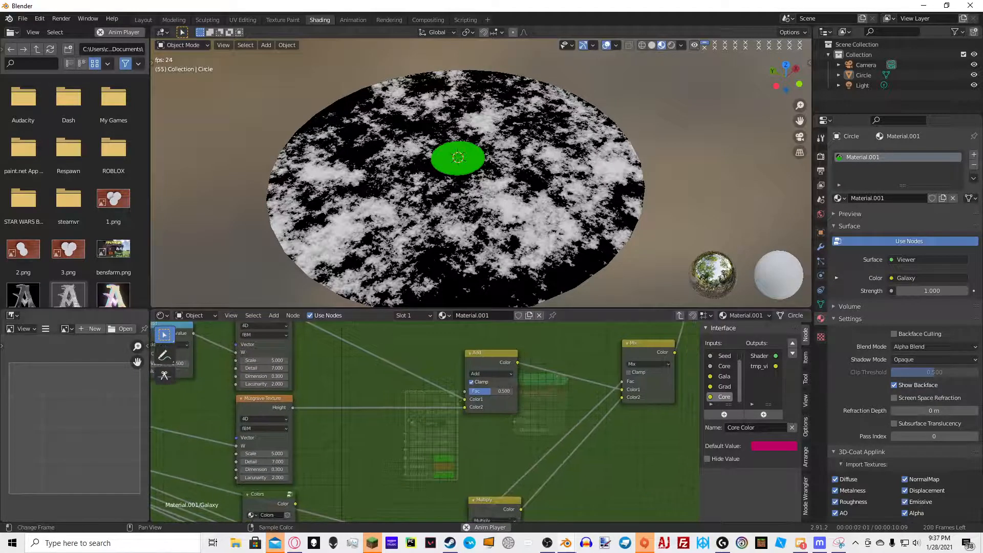
pyautogui.moveTo(468, 470); pyautogui.dragTo(380, 436, button='middle')
pyautogui.moveTo(412, 469); pyautogui.dragTo(428, 482)
pyautogui.moveTo(428, 482); pyautogui.dragTo(442, 464, button='middle')
pyautogui.moveTo(221, 453); pyautogui.dragTo(546, 338)
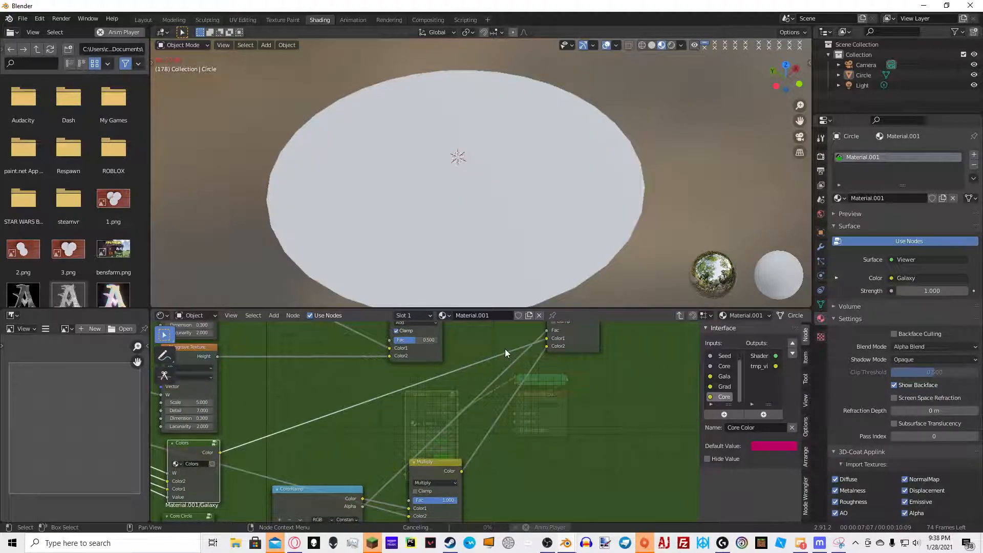
# Navigate the node group toward the group output and inspect the galaxy preview in the viewport
pyautogui.moveTo(531, 401); pyautogui.dragTo(506, 428, button='middle')
pyautogui.scroll(-1, 506, 428)
pyautogui.moveTo(522, 346); pyautogui.dragTo(509, 442)
pyautogui.moveTo(388, 410); pyautogui.dragTo(310, 438, button='middle')
pyautogui.moveTo(533, 377); pyautogui.dragTo(496, 379, button='middle')
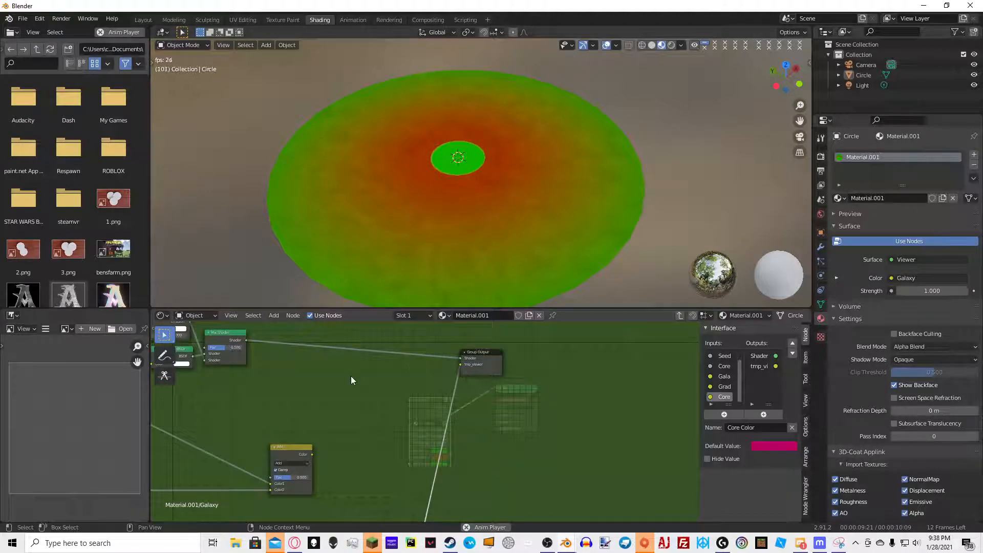
pyautogui.moveTo(348, 376); pyautogui.dragTo(442, 373, button='middle')
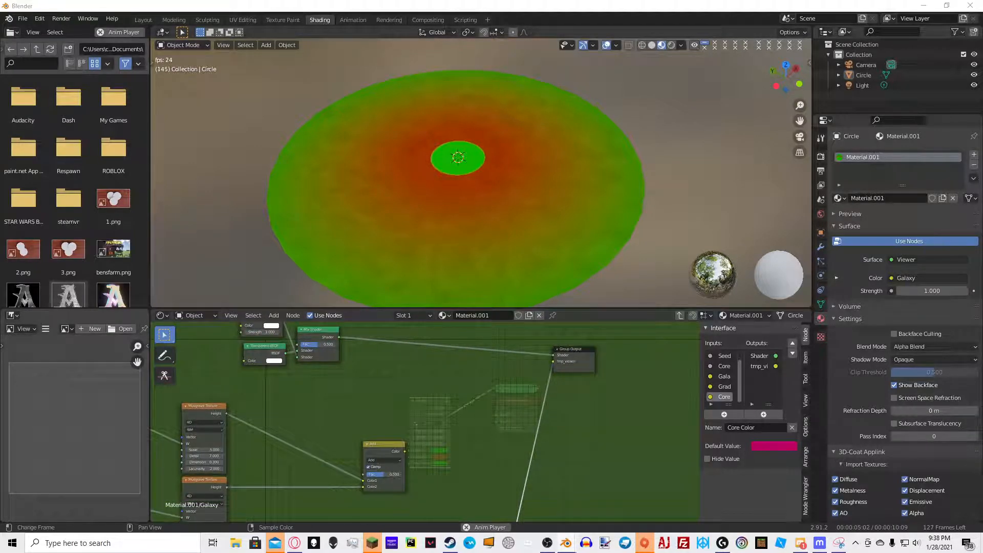
pyautogui.moveTo(406, 225); pyautogui.dragTo(198, 219, button='middle')
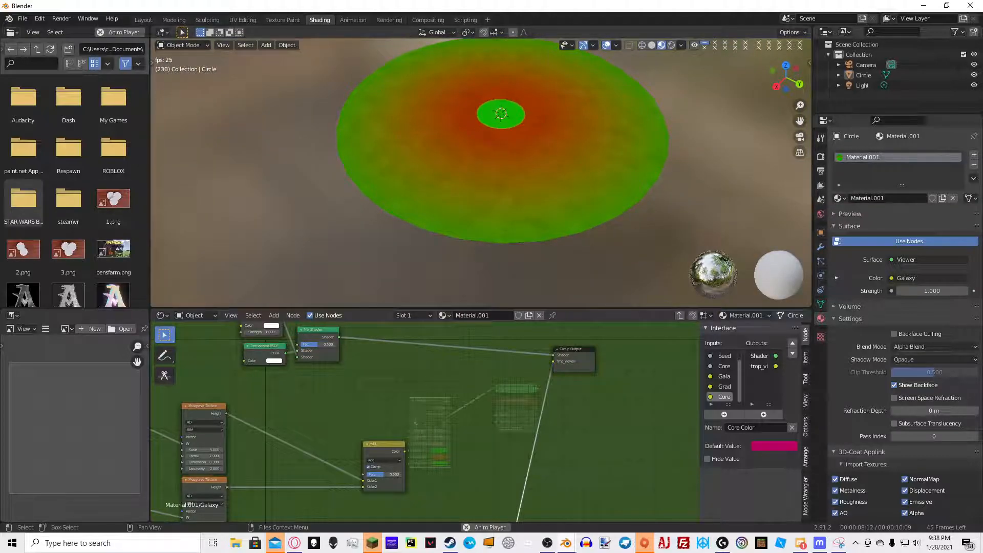
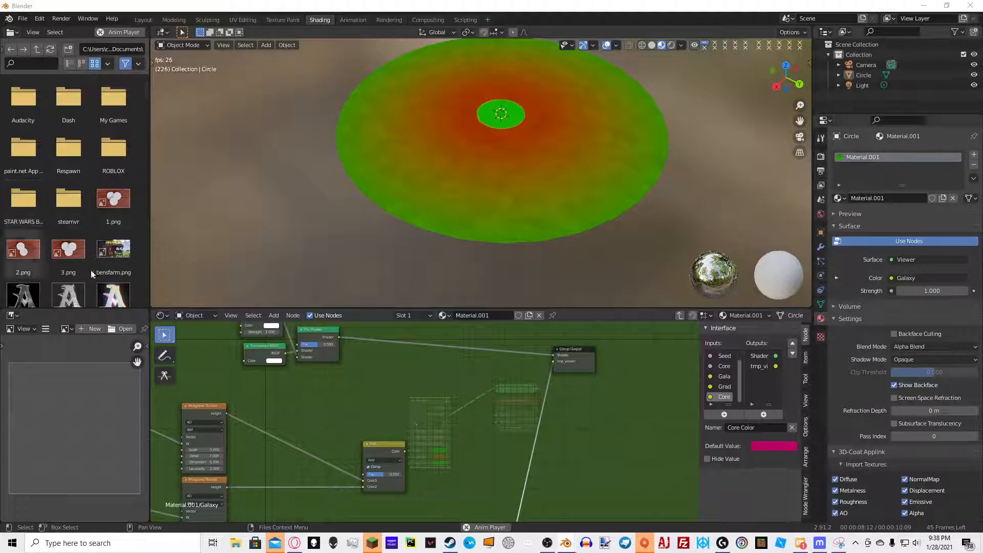
# Add a Voronoi Texture node near the Group Input and connect the group's Seed input to its W input
pyautogui.scroll(-2, 556, 388)
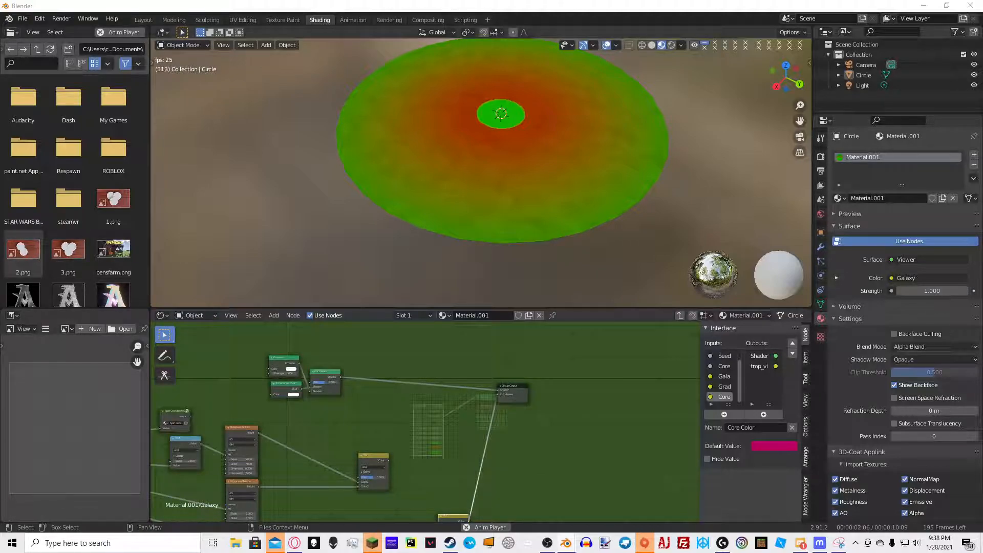
pyautogui.moveTo(545, 421); pyautogui.dragTo(626, 450, button='middle')
pyautogui.scroll(5, 436, 390)
pyautogui.moveTo(389, 364); pyautogui.dragTo(410, 429, button='middle')
pyautogui.hotkey('shift', 'a')
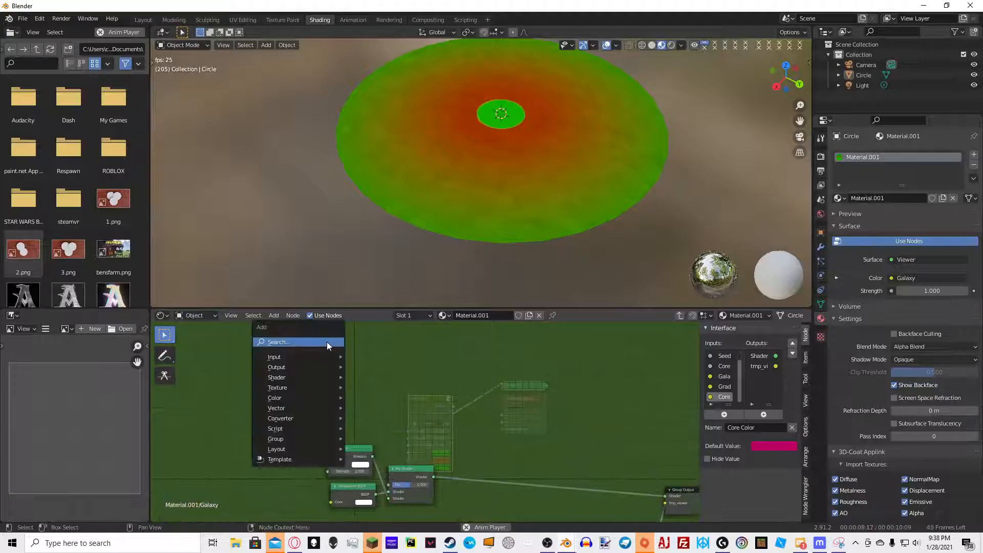
pyautogui.click(327, 342)
pyautogui.write('voro')
pyautogui.click(375, 361)
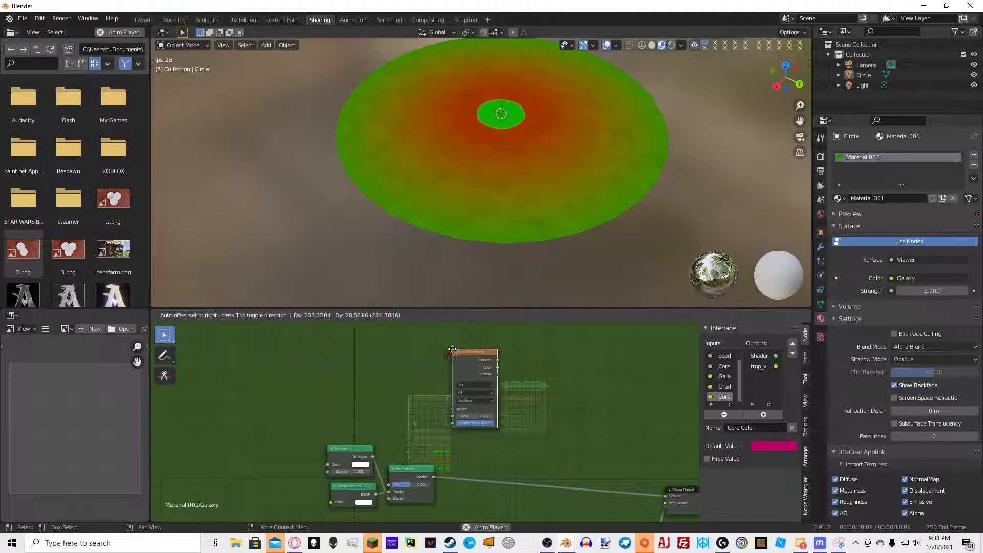
pyautogui.click(470, 353)
pyautogui.scroll(7, 502, 363)
pyautogui.click(498, 359)
pyautogui.scroll(-8, 443, 408)
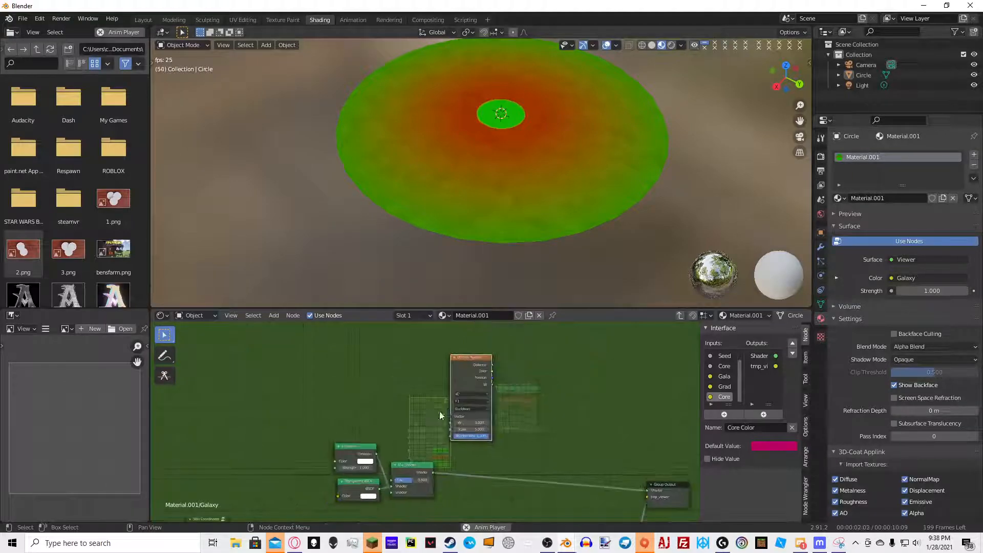
pyautogui.scroll(5, 390, 369)
pyautogui.scroll(2, 358, 413)
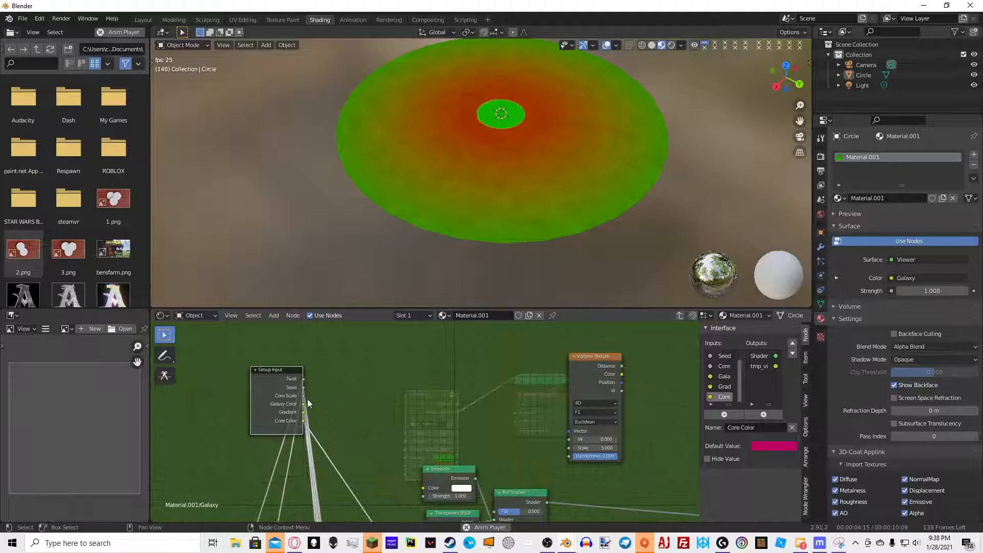
pyautogui.moveTo(305, 388); pyautogui.dragTo(568, 439)
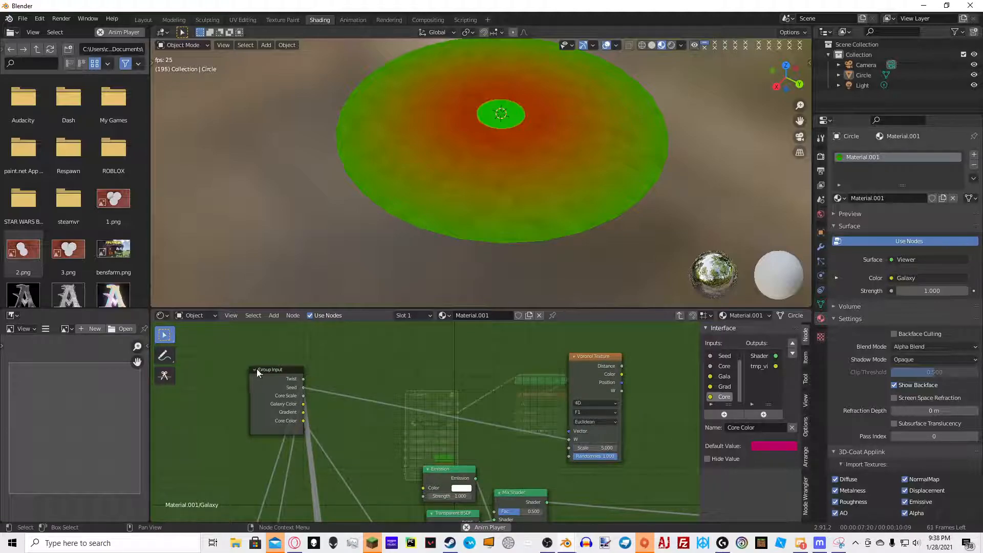
# Add a ColorRamp node next to the Voronoi Texture
pyautogui.scroll(-6, 252, 419)
pyautogui.scroll(5, 458, 423)
pyautogui.scroll(2, 422, 423)
pyautogui.hotkey('shift', 'a')
pyautogui.click(427, 380)
pyautogui.write('colo')
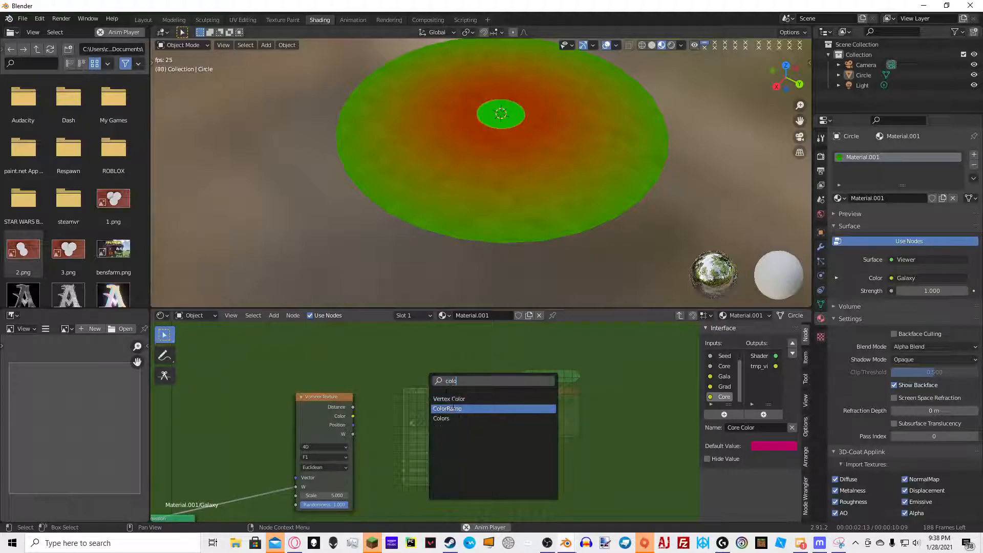
pyautogui.click(454, 408)
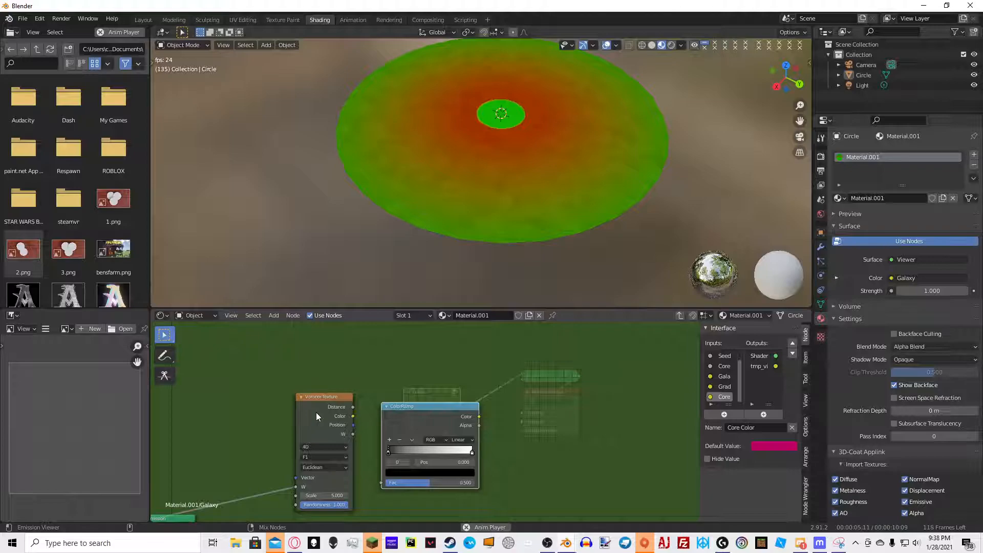
pyautogui.keyDown('ctrl'); pyautogui.keyDown('shift'); pyautogui.click(315, 413); pyautogui.keyUp('shift'); pyautogui.keyUp('ctrl')
# Connect the Voronoi Texture's Distance output to the ColorRamp's Fac input
pyautogui.scroll(3, 570, 156)
pyautogui.moveTo(545, 90); pyautogui.dragTo(523, 119, button='middle')
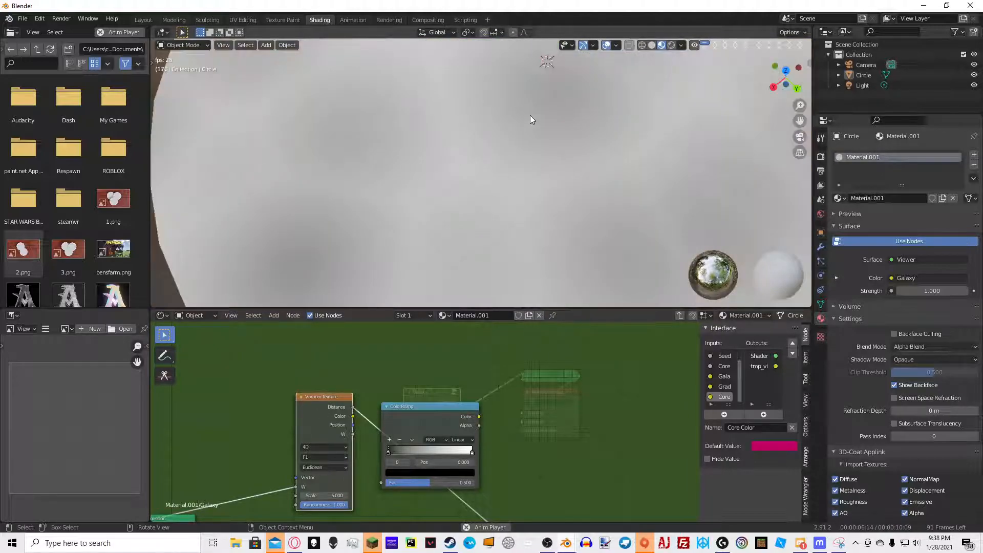
pyautogui.scroll(-4, 520, 123)
pyautogui.moveTo(544, 179); pyautogui.dragTo(622, 150, button='middle')
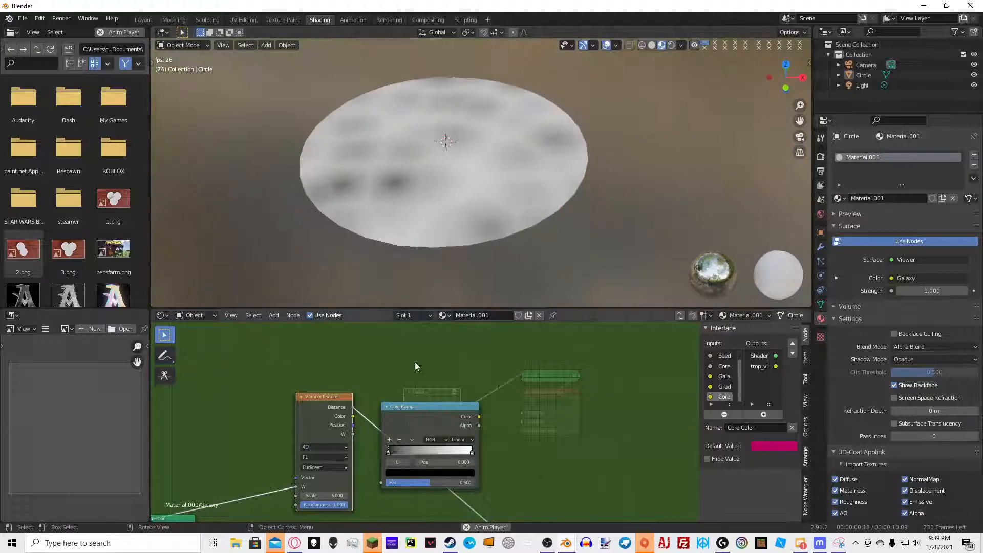
pyautogui.moveTo(353, 407); pyautogui.dragTo(382, 482)
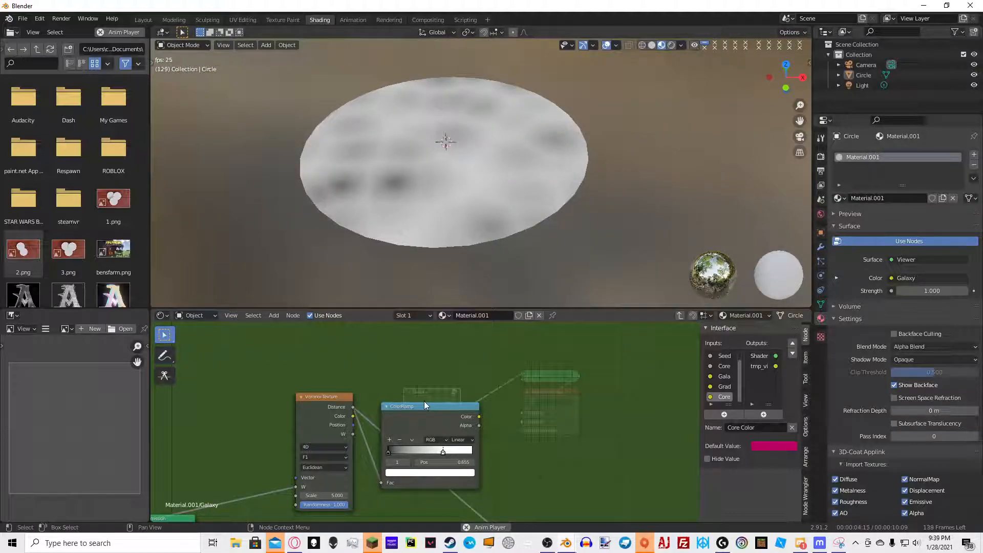
# Adjust the ColorRamp's stops and route its Color output to the group's viewer output
pyautogui.keyDown('ctrl'); pyautogui.keyDown('shift'); pyautogui.click(433, 418); pyautogui.keyUp('shift'); pyautogui.keyUp('ctrl')
pyautogui.moveTo(442, 453); pyautogui.dragTo(484, 455)
pyautogui.moveTo(382, 452); pyautogui.dragTo(463, 416)
pyautogui.moveTo(367, 436); pyautogui.dragTo(563, 357, button='middle')
pyautogui.scroll(-8, 563, 357)
pyautogui.scroll(4, 354, 443)
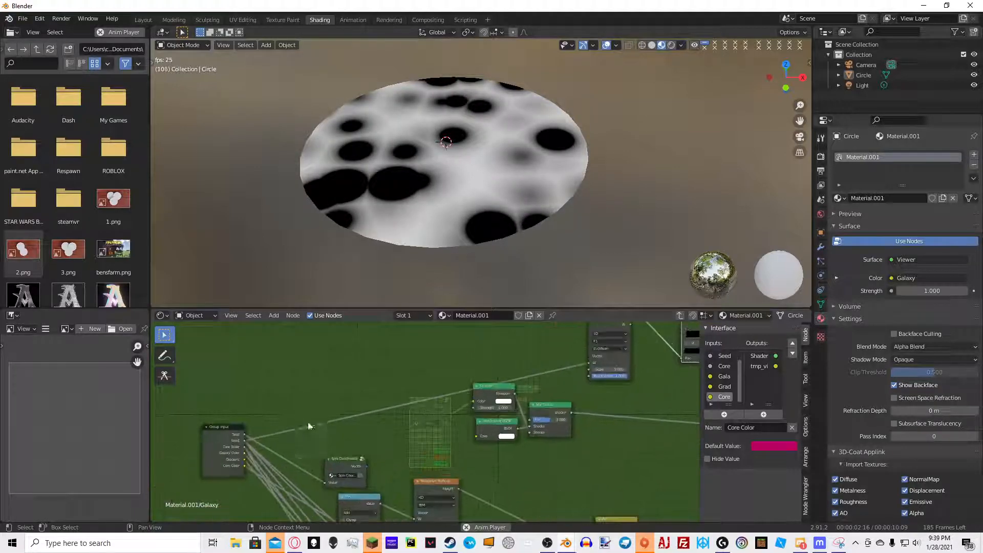
# Expose the Voronoi Texture's Scale as a new group input named Star Scale
pyautogui.moveTo(245, 472); pyautogui.dragTo(589, 370)
pyautogui.scroll(-1, 589, 370)
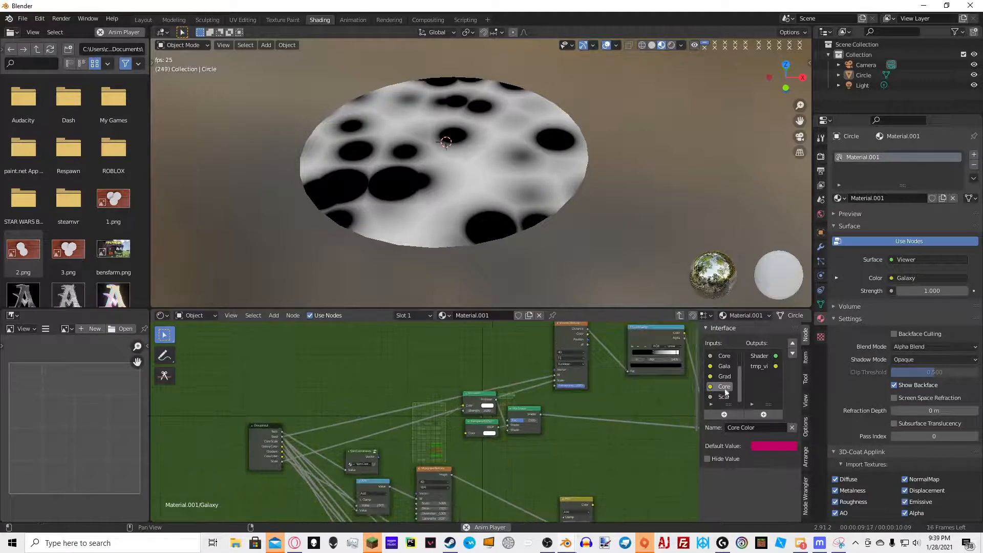
pyautogui.click(748, 428)
pyautogui.write('Star Scale')
pyautogui.press('Return')
# Leave the group and set the Galaxy node's Star Scale to 100
pyautogui.press('Tab')
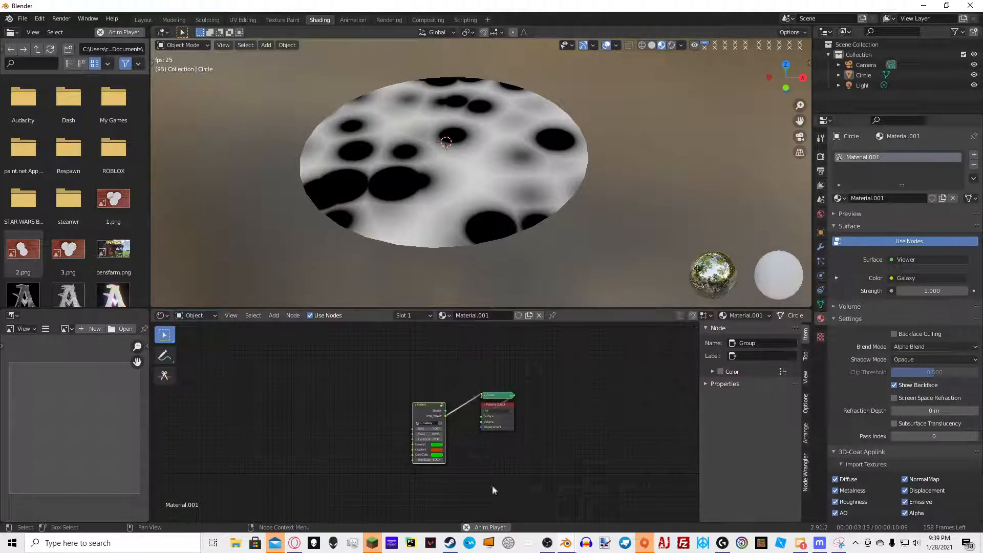
pyautogui.click(438, 487)
pyautogui.write('100')
pyautogui.press('Return')
# Re-enter the group and move the ColorRamp's black stop to position 0.364
pyautogui.scroll(4, 476, 233)
pyautogui.scroll(-2, 499, 248)
pyautogui.press('Tab')
pyautogui.scroll(1, 458, 395)
pyautogui.moveTo(533, 392); pyautogui.dragTo(245, 502, button='middle')
pyautogui.scroll(2, 532, 424)
pyautogui.moveTo(648, 397); pyautogui.dragTo(552, 400)
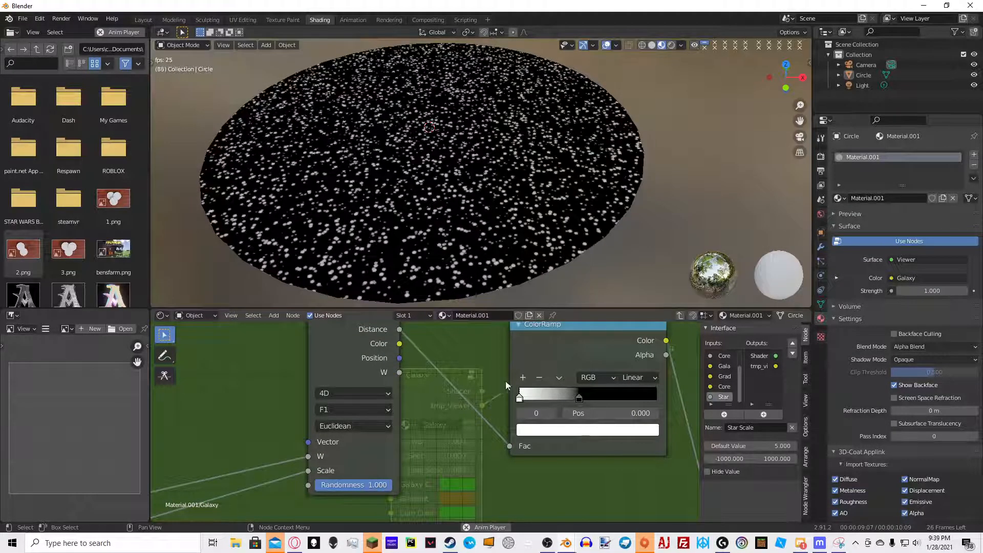
pyautogui.click(580, 398)
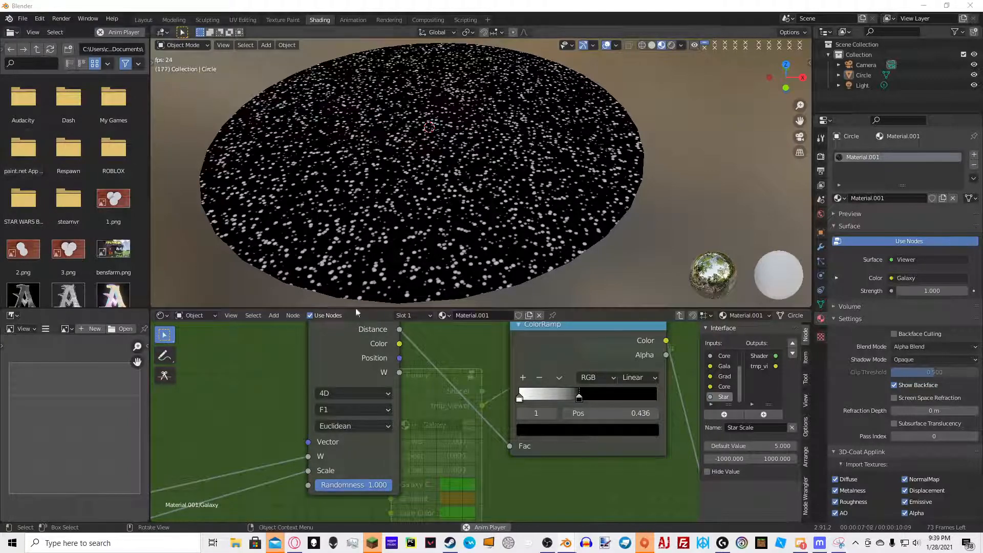
pyautogui.moveTo(577, 401); pyautogui.dragTo(569, 403)
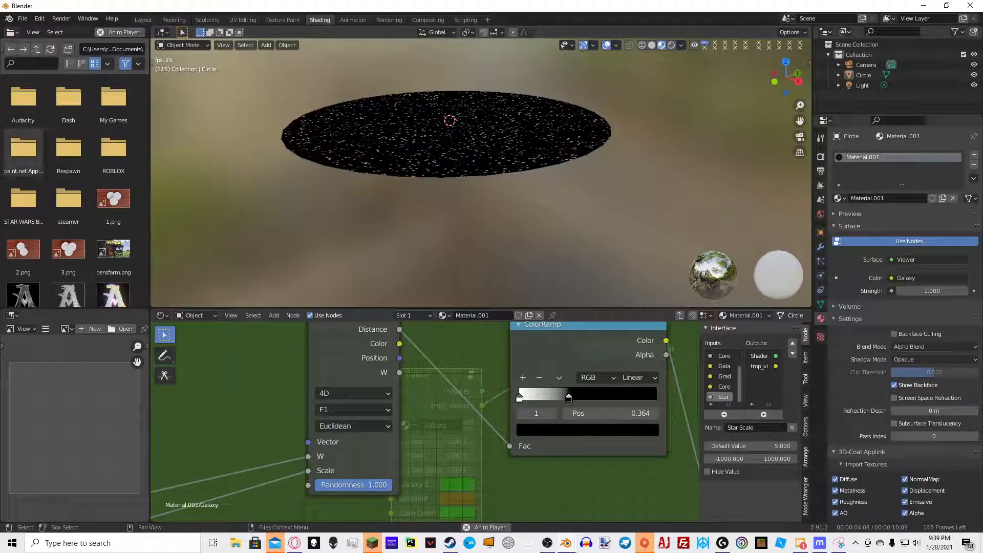
# Insert a Math node after the ColorRamp and set its operation to Multiply
pyautogui.scroll(-4, 435, 417)
pyautogui.moveTo(435, 418); pyautogui.dragTo(463, 411, button='middle')
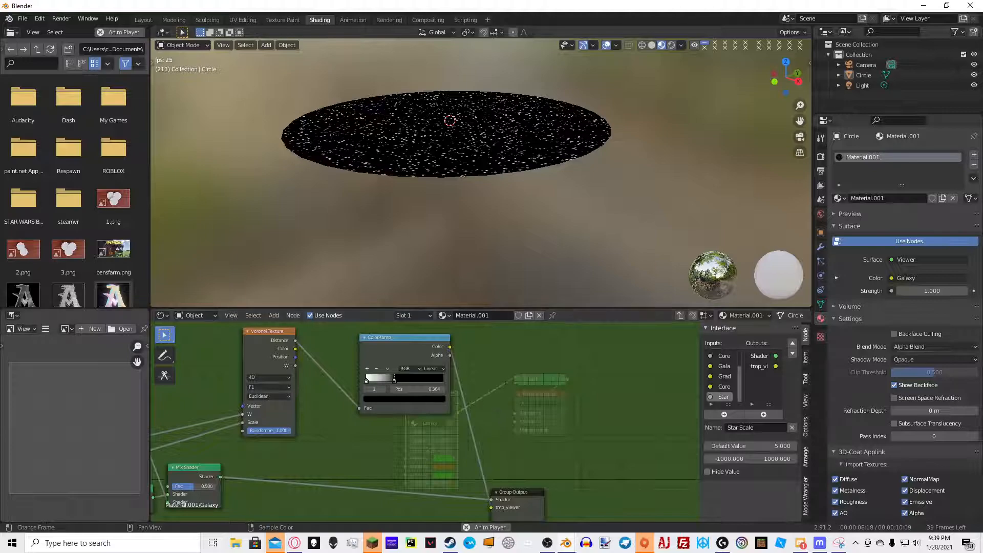
pyautogui.scroll(2, 453, 395)
pyautogui.hotkey('shift', 'a')
pyautogui.click(510, 351)
pyautogui.write('math')
pyautogui.press('Return')
pyautogui.click(494, 370)
pyautogui.moveTo(505, 420); pyautogui.dragTo(489, 420)
pyautogui.moveTo(490, 420); pyautogui.dragTo(545, 354)
pyautogui.click(553, 347)
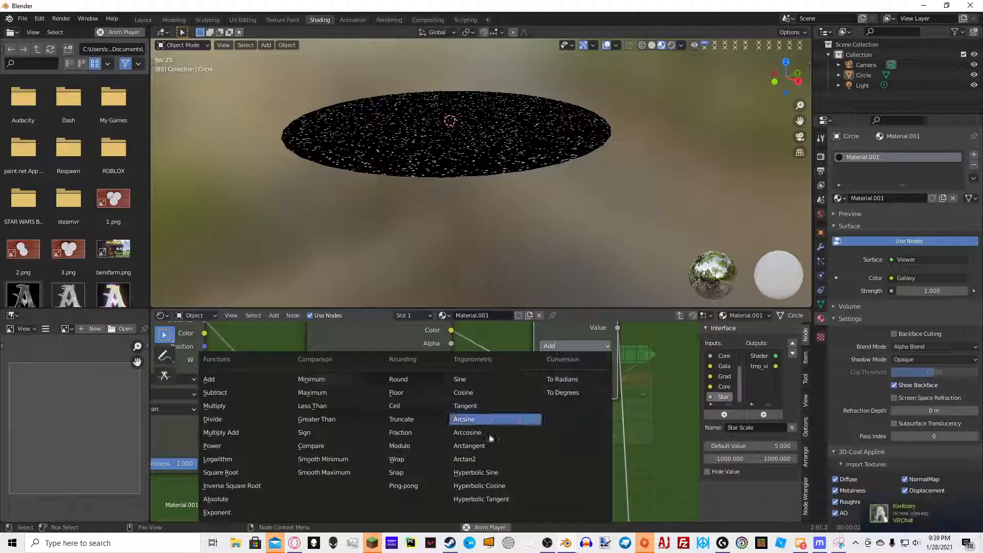
pyautogui.click(263, 407)
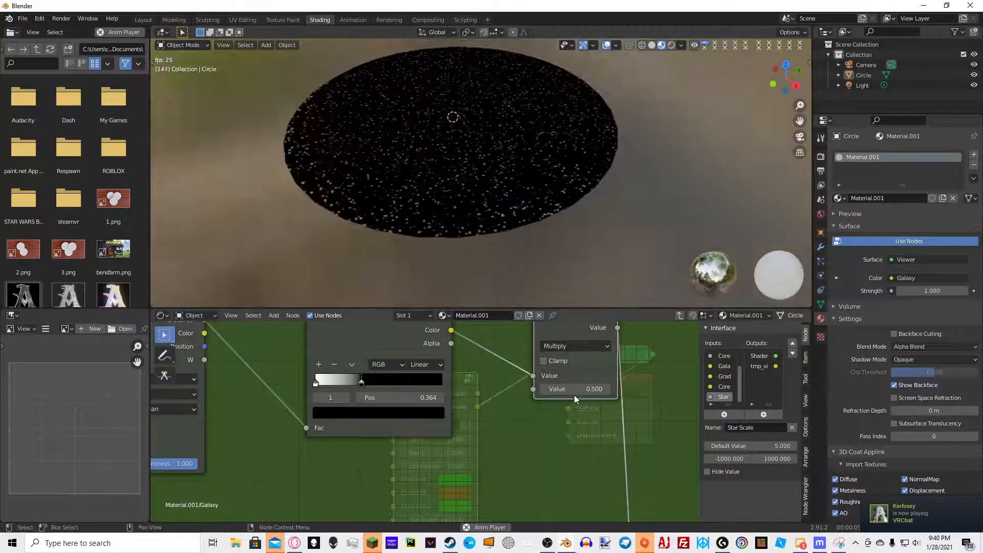
# Set the Multiply node's second value to 2.9
pyautogui.moveTo(570, 391); pyautogui.dragTo(580, 391)
pyautogui.click(574, 389)
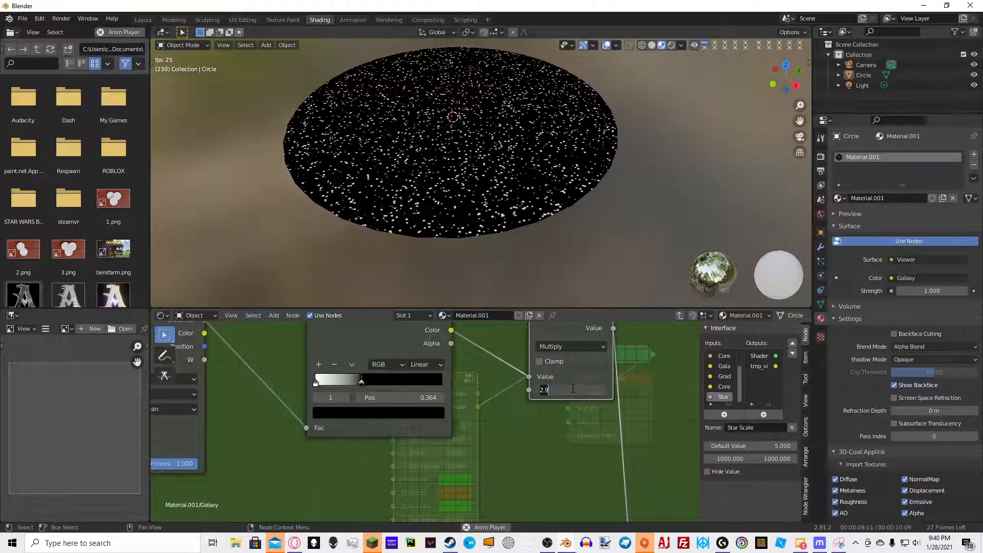
pyautogui.press('Return')
# Expose the Multiply node's second value as a new group input named Star Visibility
pyautogui.scroll(-5, 469, 413)
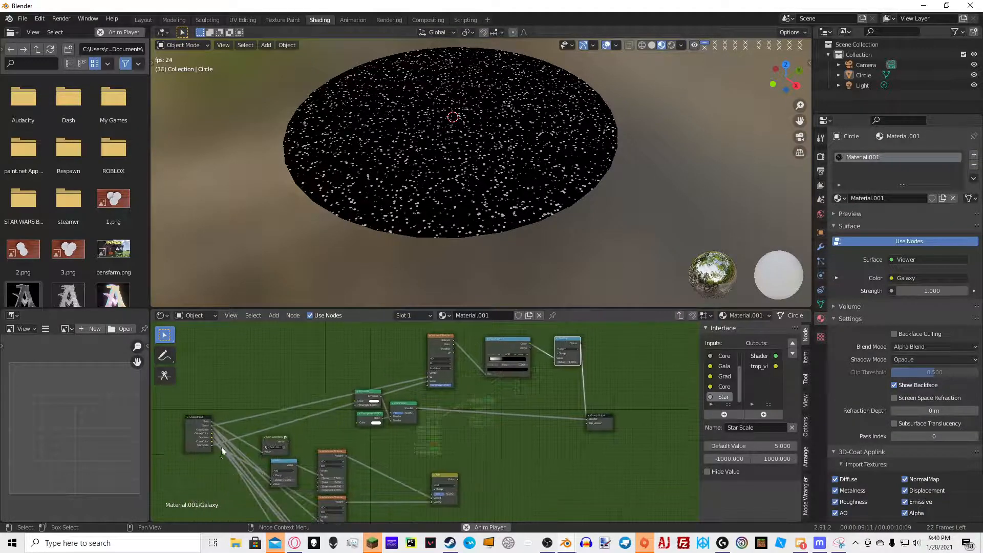
pyautogui.click(212, 449)
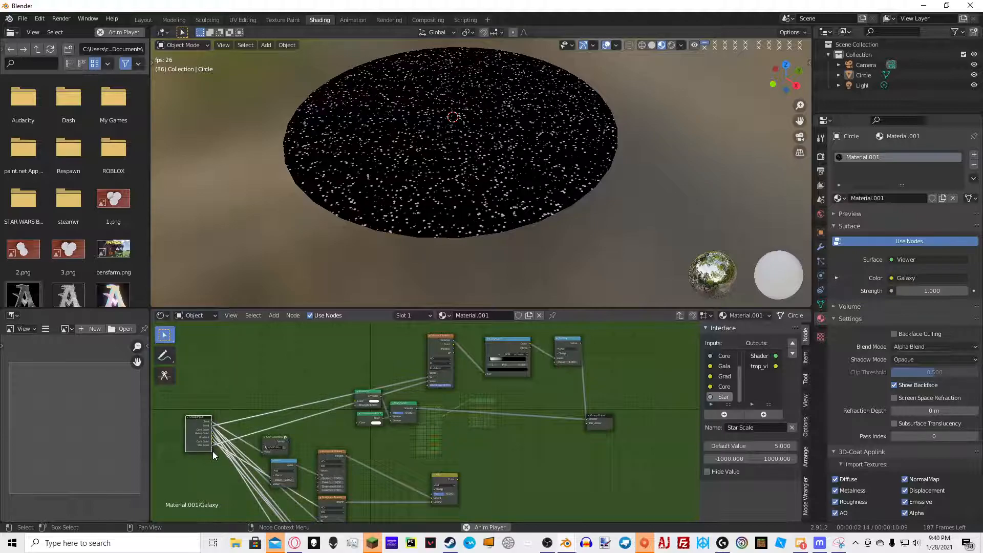
pyautogui.moveTo(215, 451); pyautogui.dragTo(556, 363)
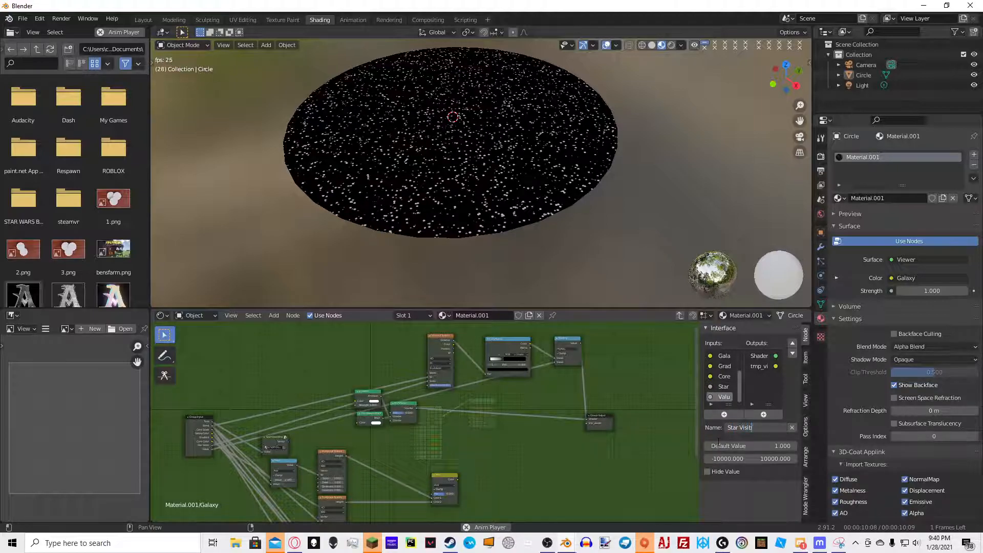
pyautogui.write('lity')
pyautogui.press('Return')
# Leave the group and set the Galaxy node's Star Visibility to 1
pyautogui.press('Tab')
pyautogui.scroll(5, 451, 461)
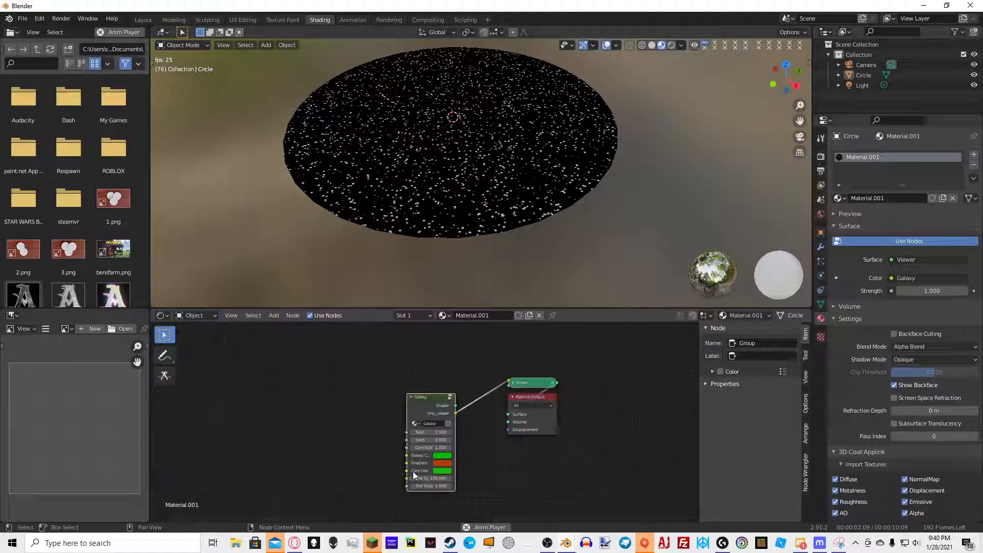
pyautogui.click(468, 469)
pyautogui.write('9')
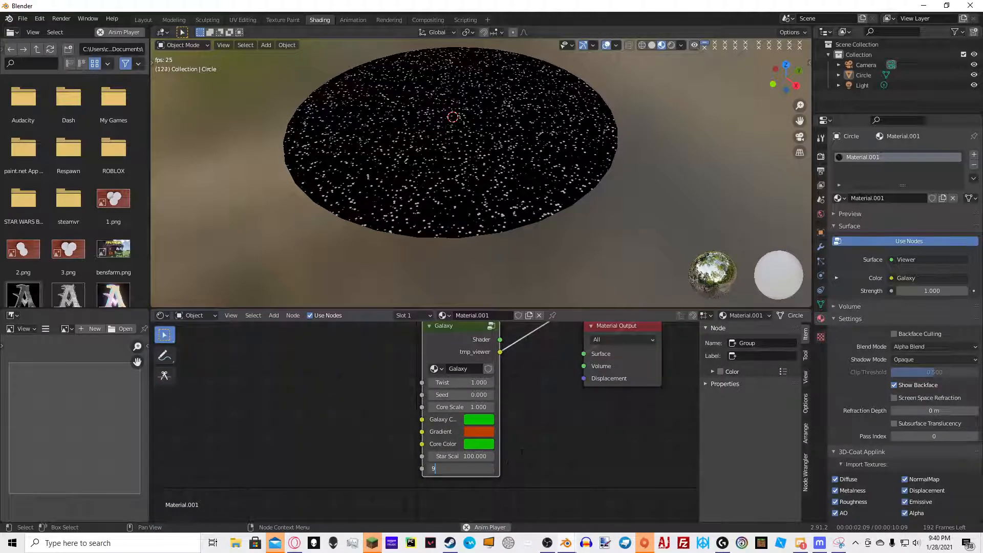
pyautogui.write('.8')
pyautogui.press('Return')
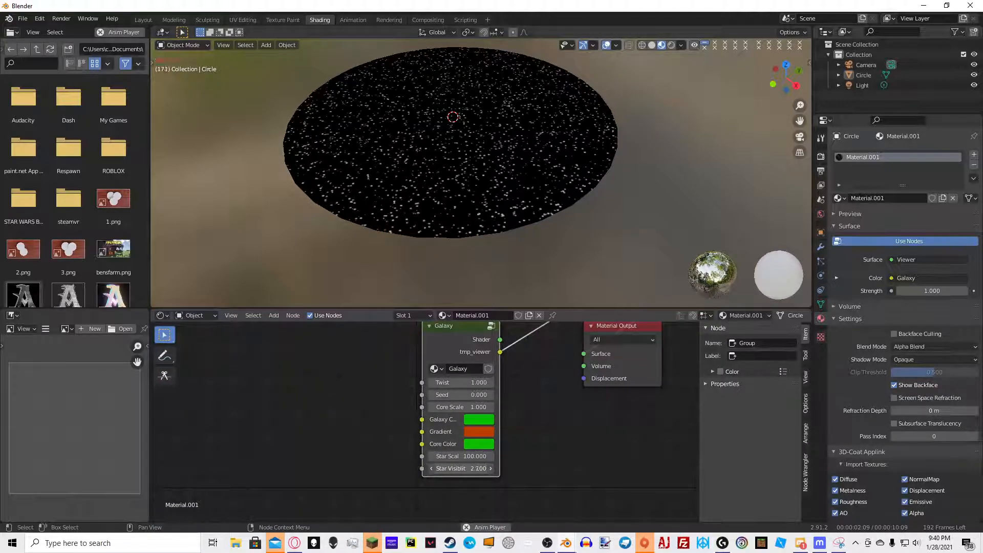
pyautogui.click(472, 469)
pyautogui.write('1')
pyautogui.press('Return')
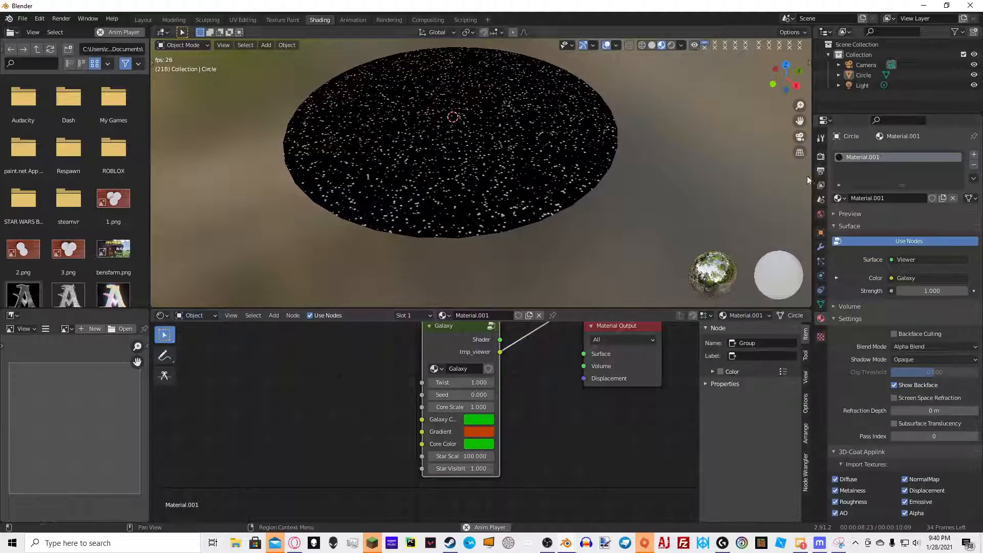
# Enable Bloom in the render properties
pyautogui.click(821, 155)
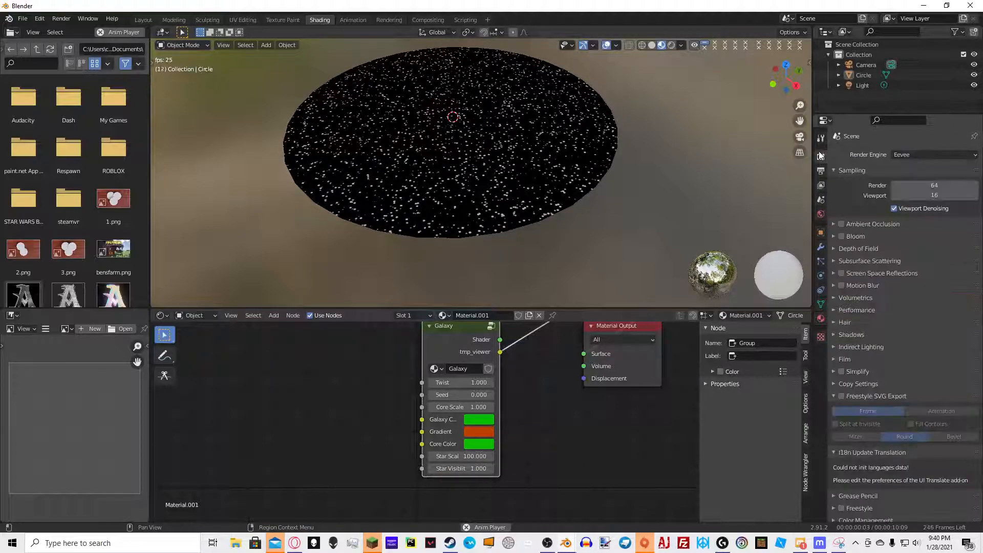
pyautogui.click(842, 237)
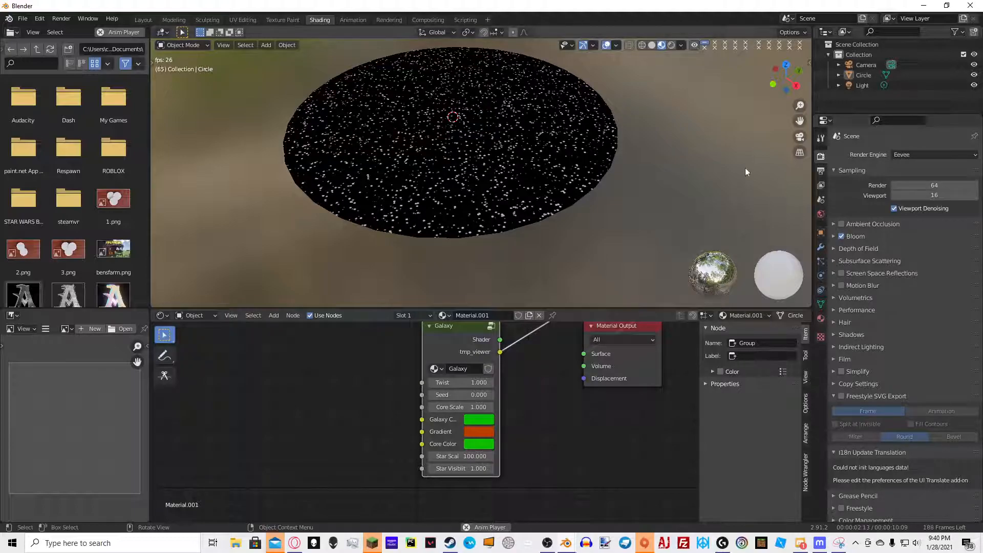
# Set the World background colour to black and preview the scene in rendered shading
pyautogui.click(821, 214)
pyautogui.click(916, 222)
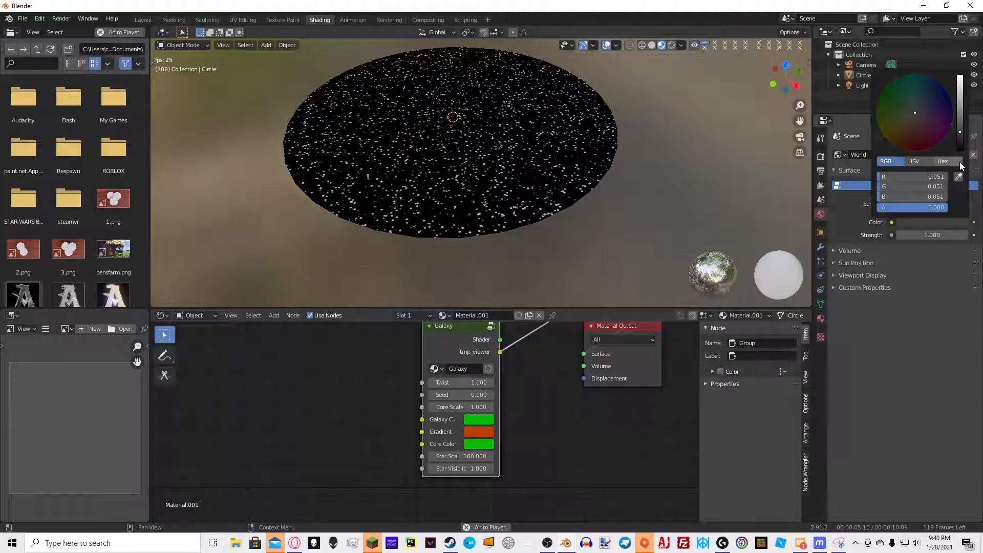
pyautogui.click(671, 45)
pyautogui.moveTo(648, 72)
pyautogui.mouseDown(button='middle')
pyautogui.moveTo(635, 105)
pyautogui.moveTo(725, 78)
pyautogui.mouseUp(button='middle')
pyautogui.scroll(-3, 654, 55)
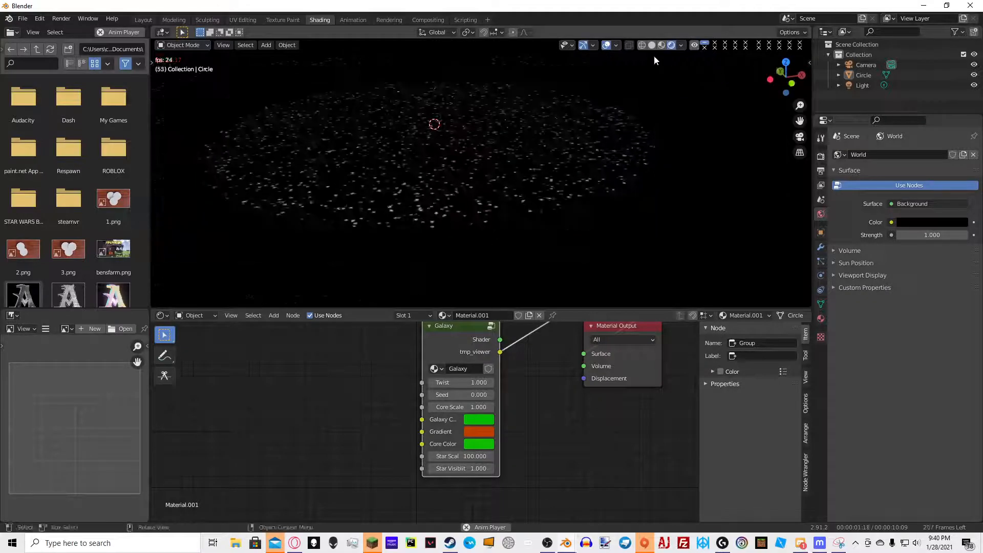
pyautogui.click(662, 45)
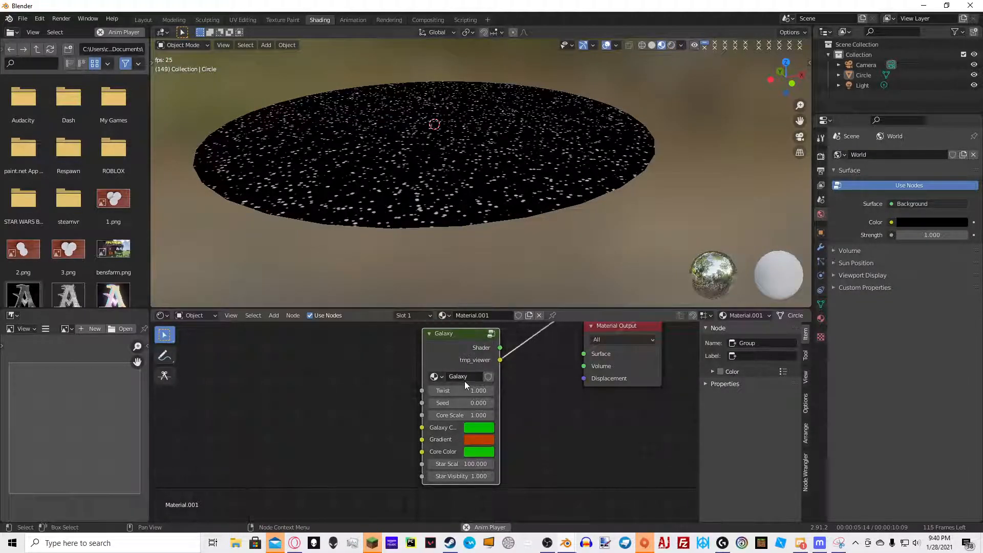
# Inside the Galaxy group, add a Math node set to Add and feed the star Multiply node's output into it
pyautogui.press('Tab')
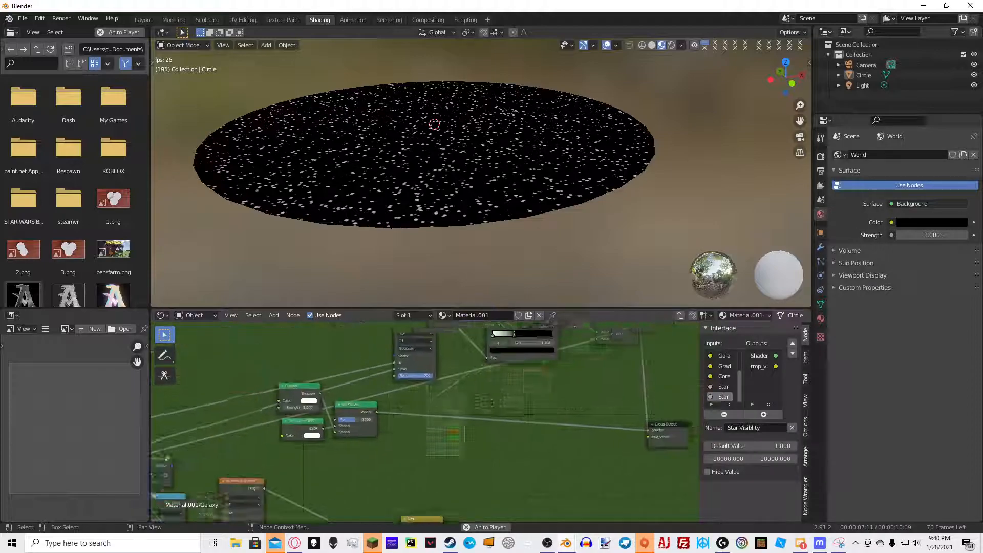
pyautogui.moveTo(487, 392); pyautogui.dragTo(413, 424, button='middle')
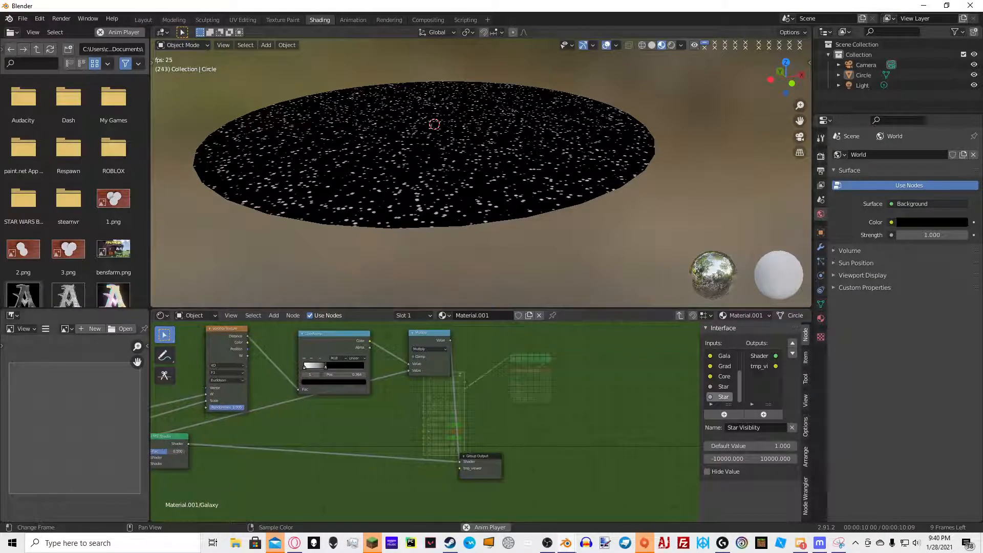
pyautogui.scroll(-5, 512, 374)
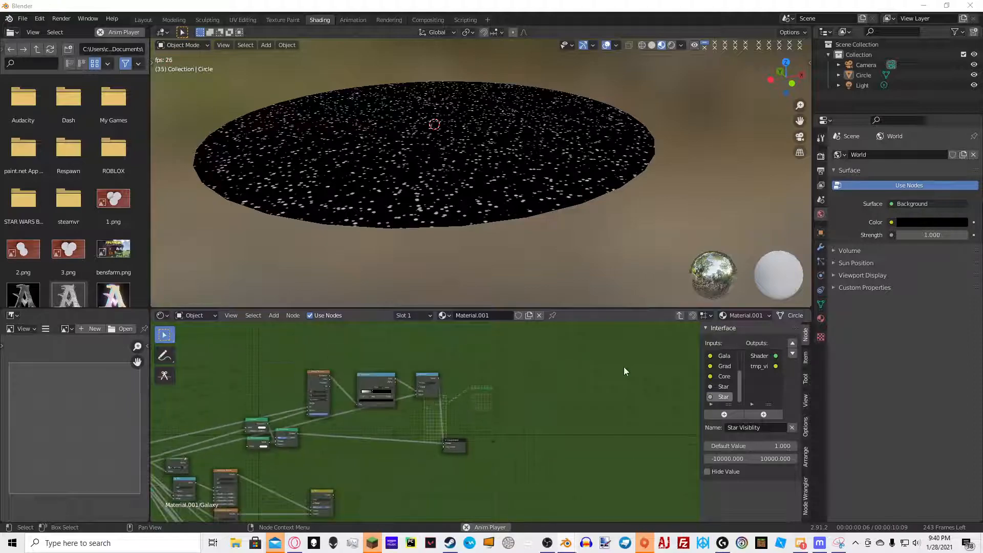
pyautogui.moveTo(458, 427); pyautogui.dragTo(515, 390, button='middle')
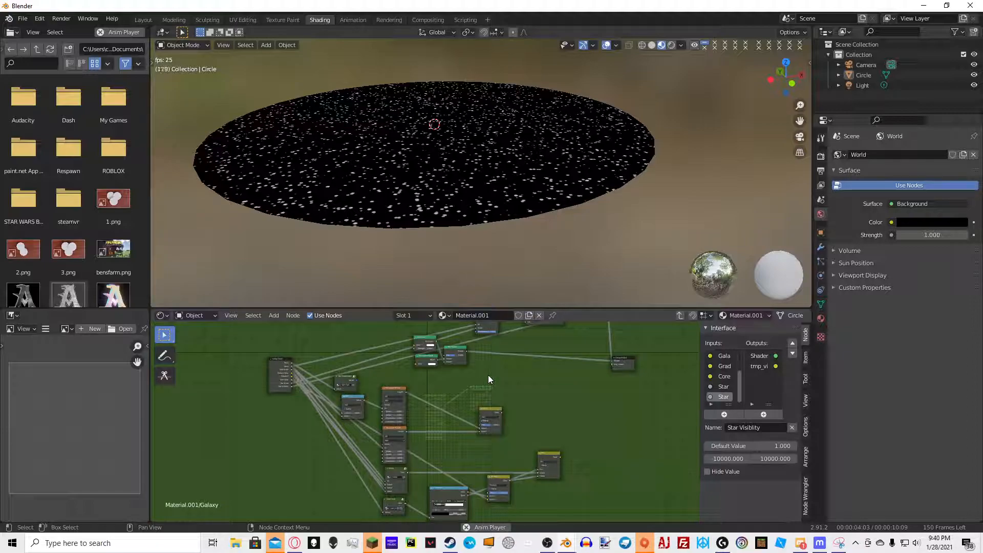
pyautogui.scroll(5, 487, 375)
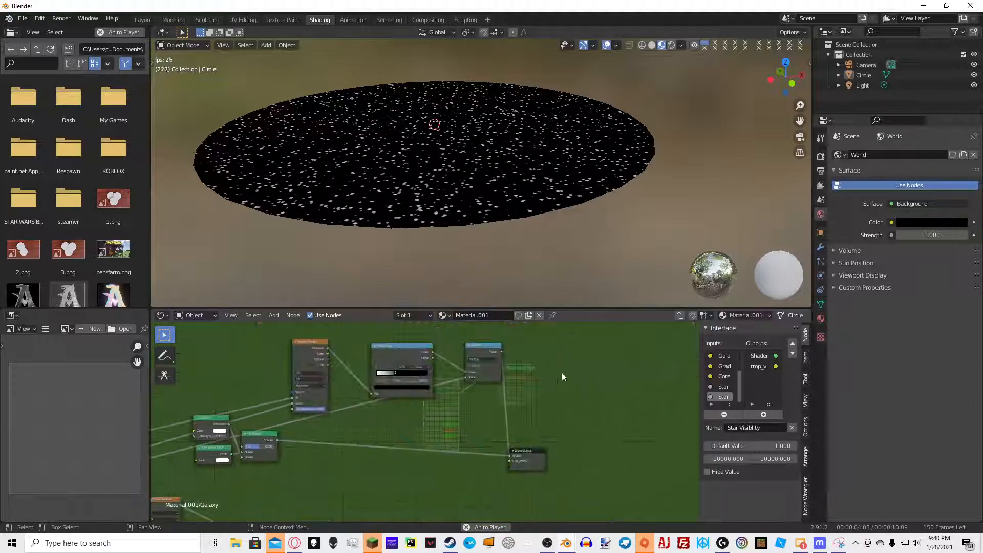
pyautogui.scroll(3, 558, 380)
pyautogui.hotkey('shift', 'a')
pyautogui.click(503, 383)
pyautogui.write('math')
pyautogui.press('Return')
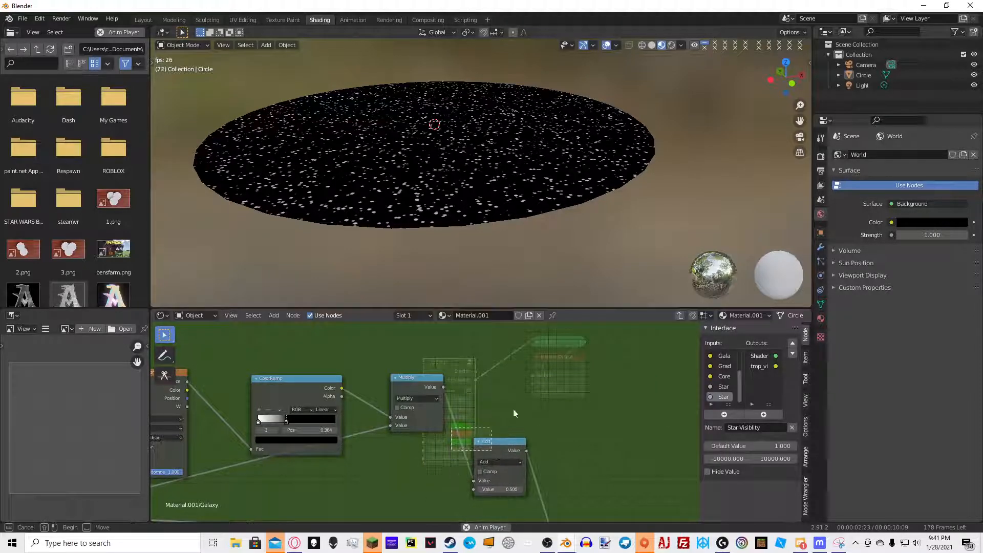
pyautogui.moveTo(488, 443); pyautogui.dragTo(504, 366)
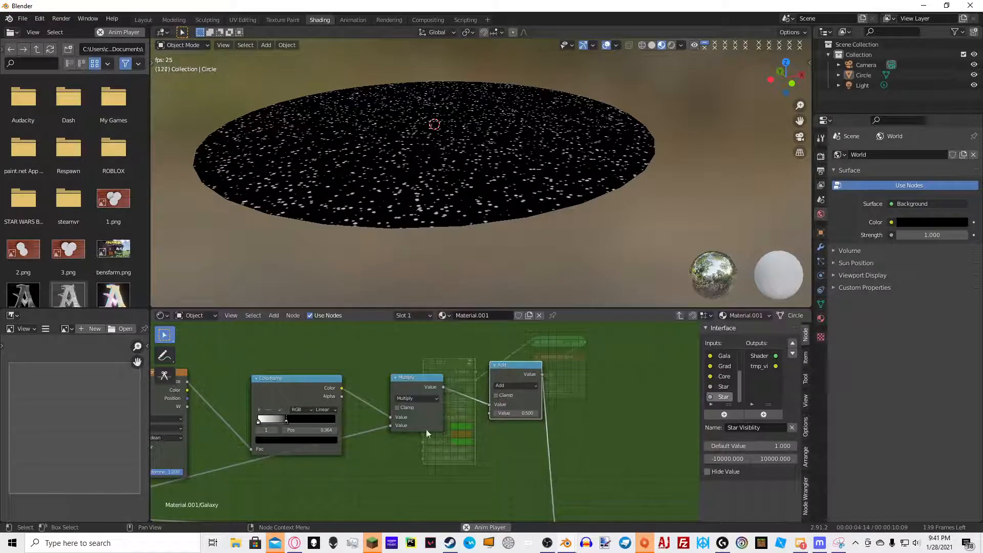
pyautogui.scroll(-6, 429, 422)
pyautogui.moveTo(346, 435); pyautogui.dragTo(477, 373, button='middle')
# Expose the Add node's second value as a new group input named Star Glow
pyautogui.scroll(-3, 427, 412)
pyautogui.moveTo(266, 451); pyautogui.dragTo(351, 424, button='middle')
pyautogui.moveTo(258, 439); pyautogui.dragTo(649, 342)
pyautogui.click(723, 398)
pyautogui.click(739, 429)
pyautogui.write('Star Glow')
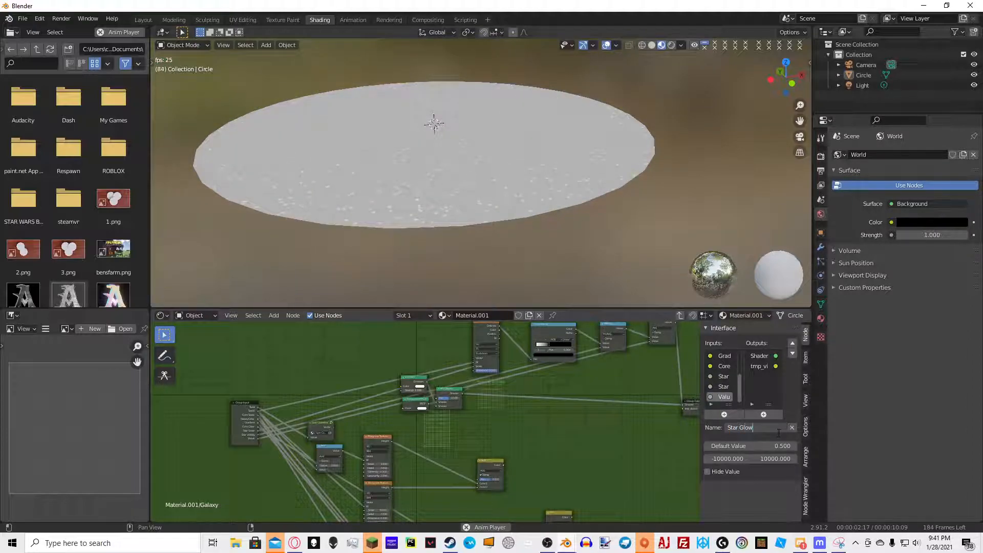
pyautogui.press('Return')
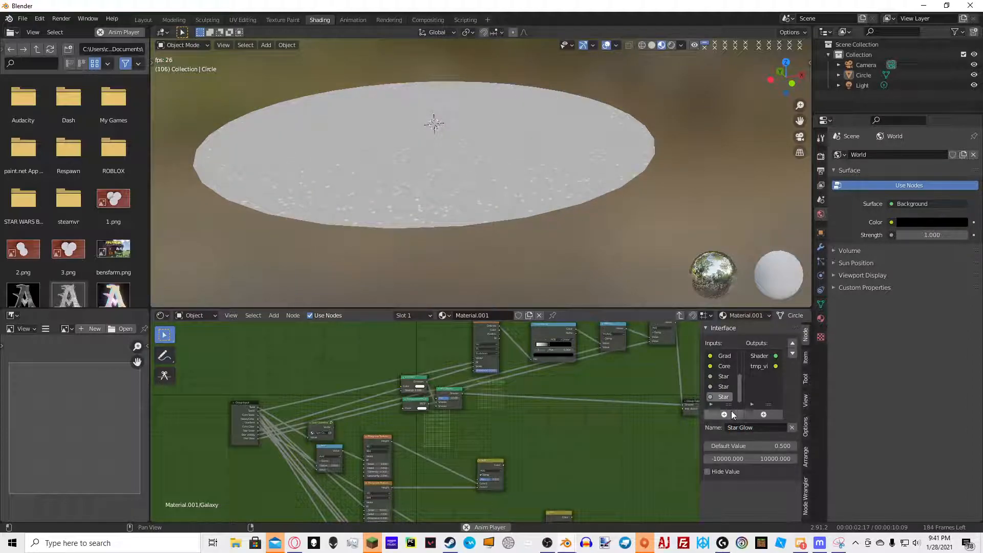
# Route the Add node's output on into the star shader chain, set the linked value to 1, and leave the group
pyautogui.moveTo(612, 409); pyautogui.dragTo(468, 492, button='middle')
pyautogui.scroll(2, 594, 436)
pyautogui.click(564, 405)
pyautogui.click(566, 435)
pyautogui.moveTo(559, 396); pyautogui.dragTo(551, 410)
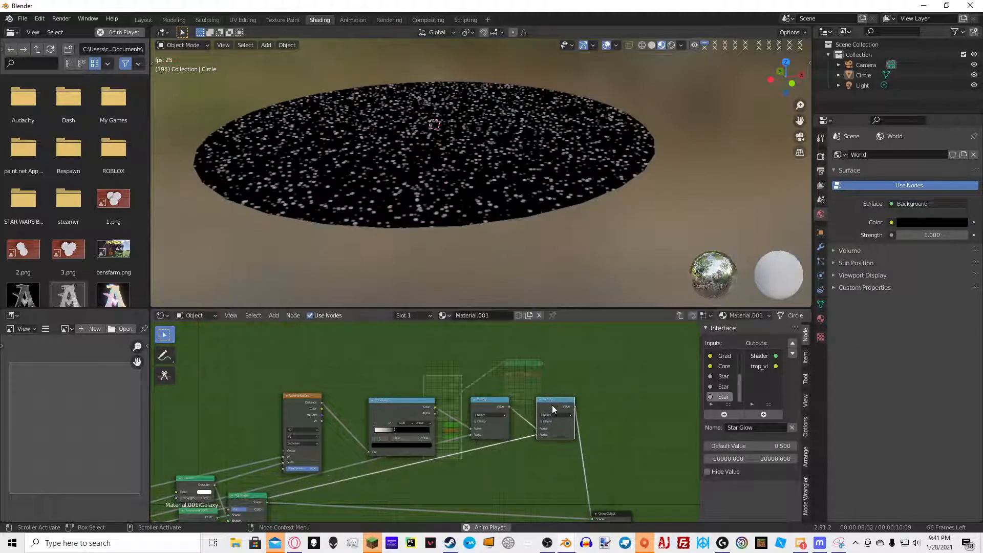
pyautogui.scroll(-3, 514, 374)
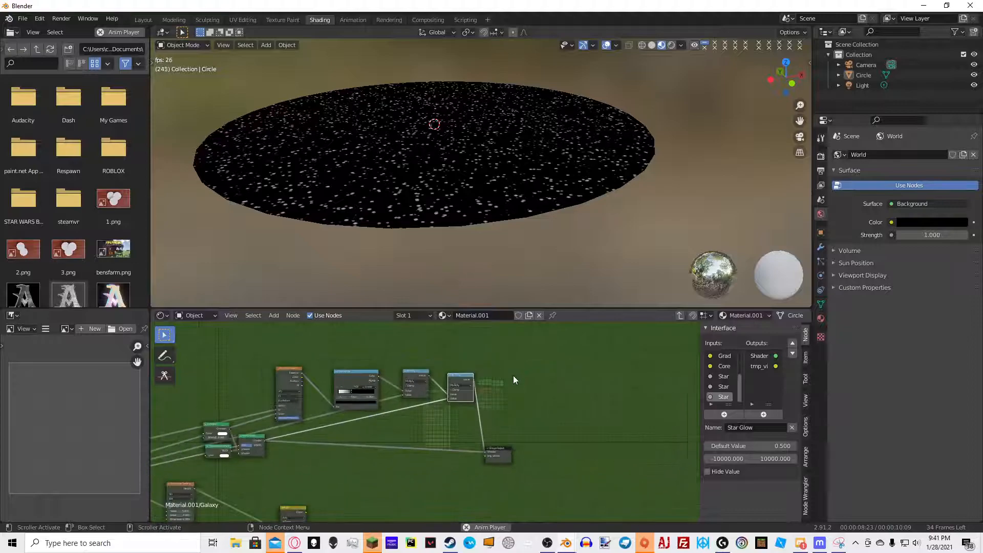
pyautogui.moveTo(272, 465); pyautogui.dragTo(202, 417)
pyautogui.moveTo(216, 424); pyautogui.dragTo(562, 489)
pyautogui.scroll(5, 531, 441)
pyautogui.scroll(1, 461, 472)
pyautogui.moveTo(451, 470); pyautogui.dragTo(651, 465)
pyautogui.scroll(3, 643, 469)
pyautogui.click(537, 451)
pyautogui.write('1')
pyautogui.press('Return')
pyautogui.press('Tab')
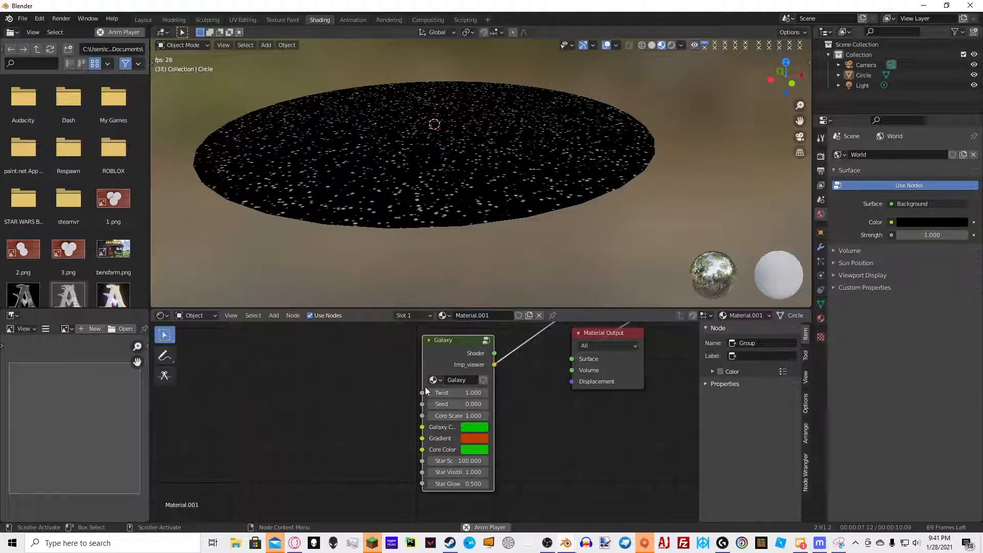
# Re-enter the group, add a Mix node and wire the galaxy colour and star mask into it
pyautogui.moveTo(450, 404); pyautogui.dragTo(409, 400, button='middle')
pyautogui.press('Tab')
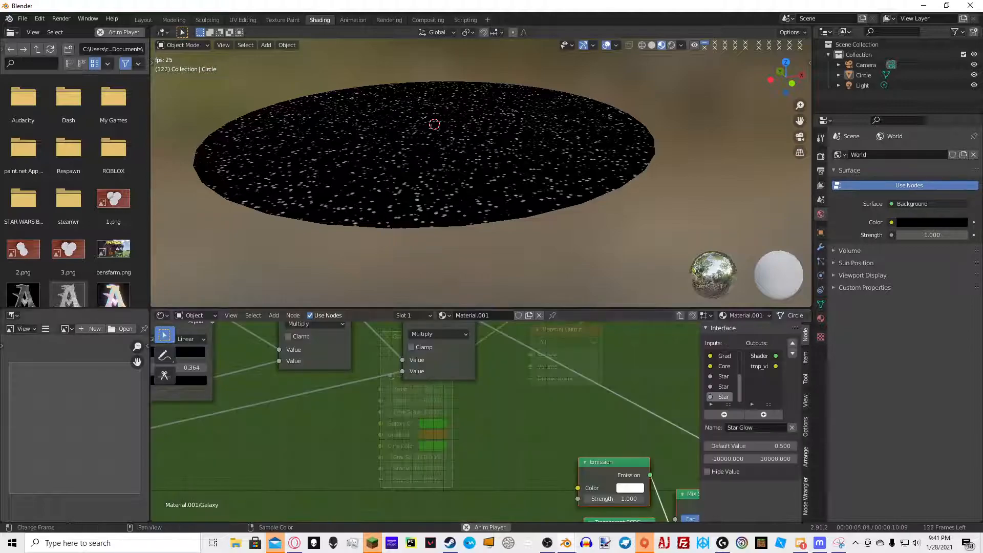
pyautogui.scroll(-5, 471, 430)
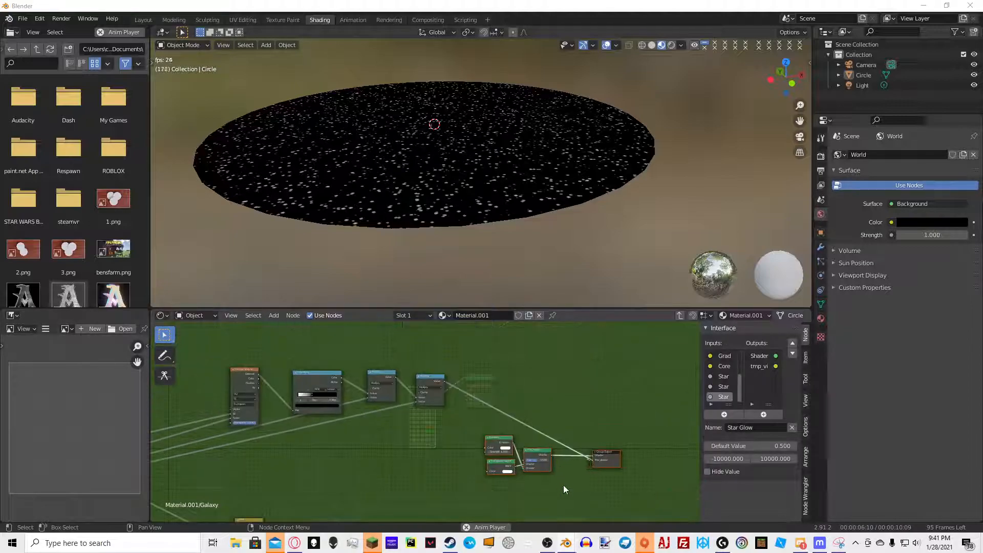
pyautogui.scroll(5, 503, 410)
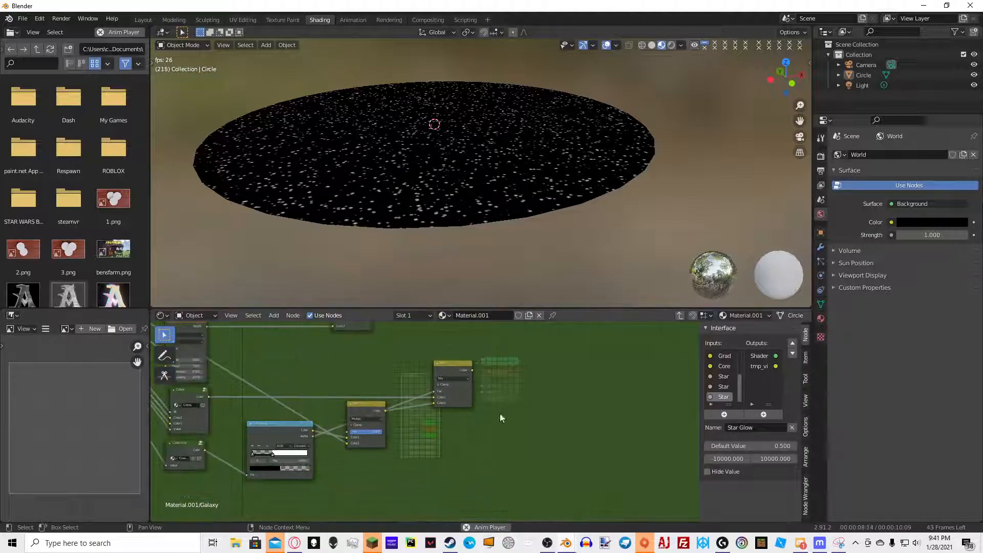
pyautogui.moveTo(543, 375); pyautogui.dragTo(452, 426, button='middle')
pyautogui.hotkey('shift', 'a')
pyautogui.click(555, 342)
pyautogui.write('Mix')
pyautogui.press('Down')
pyautogui.press('Return')
pyautogui.click(487, 385)
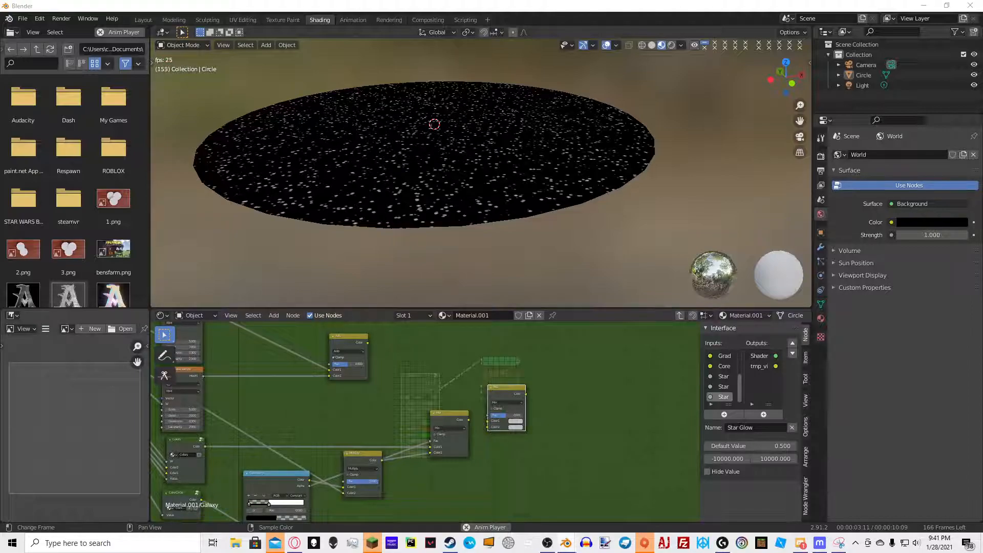
pyautogui.moveTo(605, 393); pyautogui.dragTo(568, 384, button='middle')
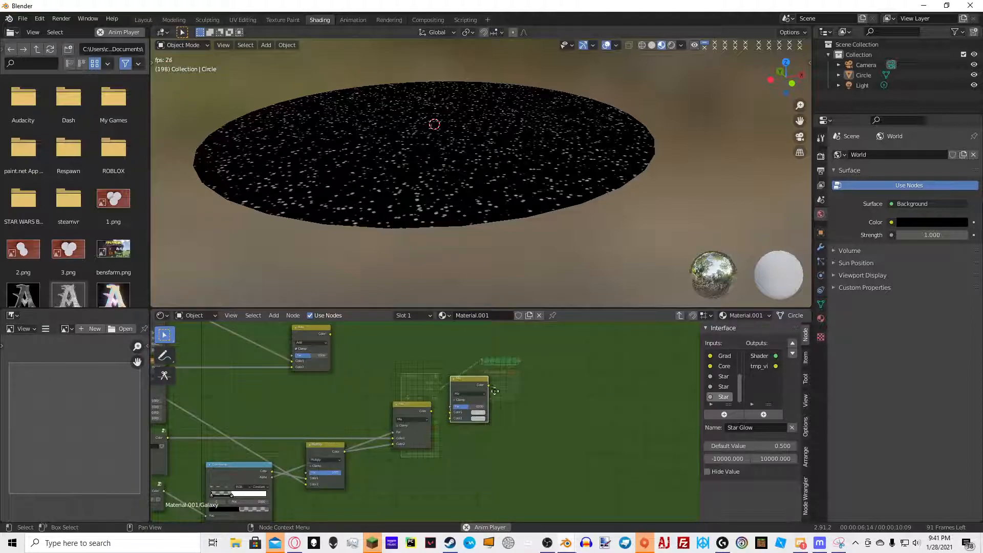
pyautogui.moveTo(495, 396); pyautogui.dragTo(341, 498, button='middle')
pyautogui.moveTo(427, 392); pyautogui.dragTo(418, 434, button='middle')
pyautogui.scroll(-5, 418, 434)
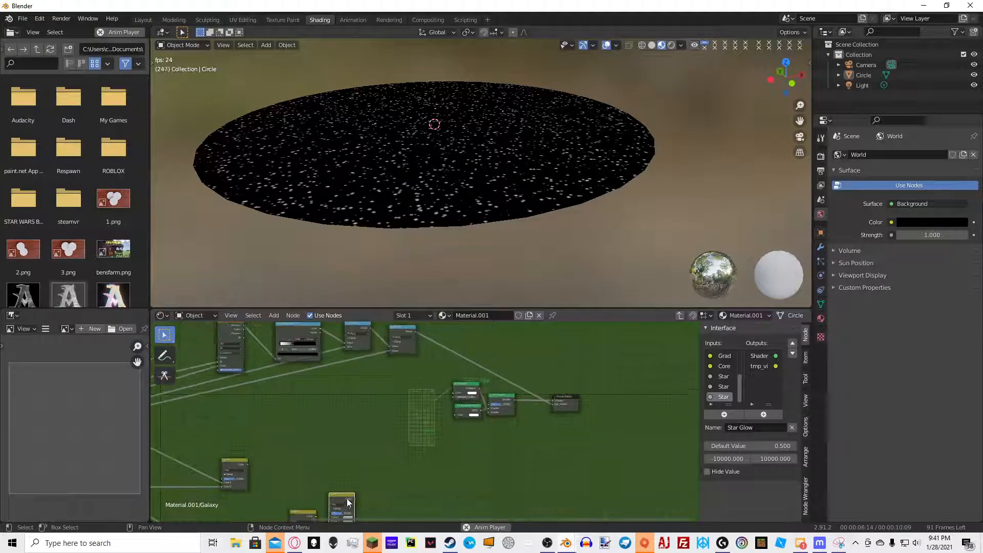
pyautogui.moveTo(346, 500); pyautogui.dragTo(400, 437)
pyautogui.moveTo(407, 335)
pyautogui.mouseDown()
pyautogui.moveTo(380, 380)
pyautogui.moveTo(419, 333)
pyautogui.mouseUp()
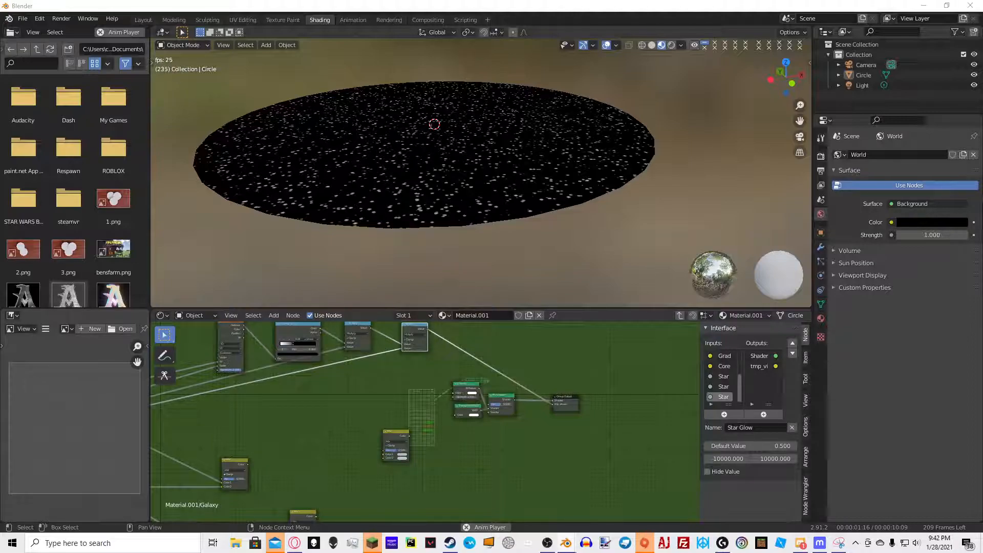
pyautogui.click(363, 327)
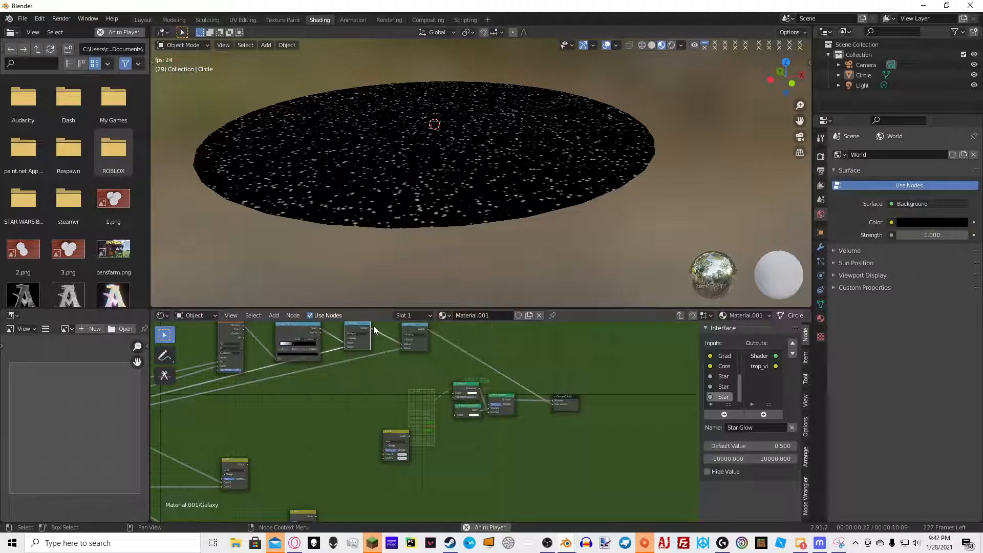
pyautogui.moveTo(370, 329); pyautogui.dragTo(386, 454)
pyautogui.scroll(8, 389, 455)
pyautogui.scroll(-6, 357, 476)
pyautogui.moveTo(390, 459); pyautogui.dragTo(435, 413, button='middle')
pyautogui.moveTo(332, 495); pyautogui.dragTo(435, 398)
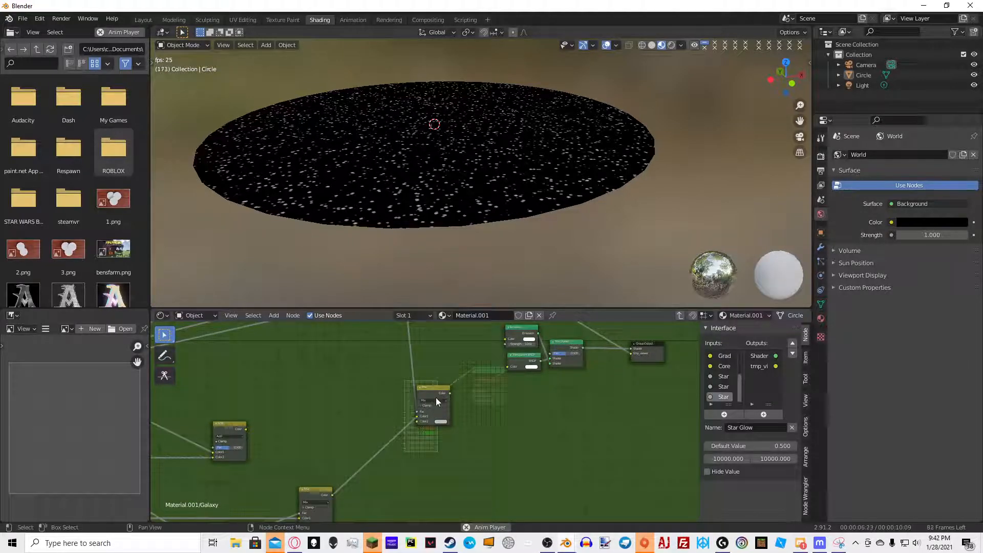
pyautogui.keyDown('ctrl'); pyautogui.keyDown('shift'); pyautogui.click(438, 392); pyautogui.keyUp('shift'); pyautogui.keyUp('ctrl')
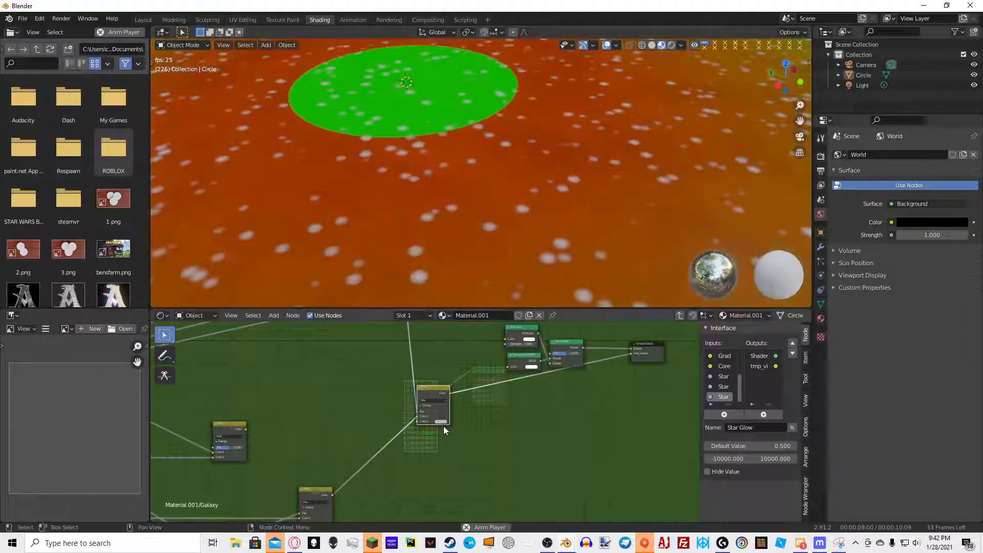
pyautogui.click(441, 423)
pyautogui.moveTo(477, 356); pyautogui.dragTo(478, 311)
pyautogui.scroll(-8, 432, 214)
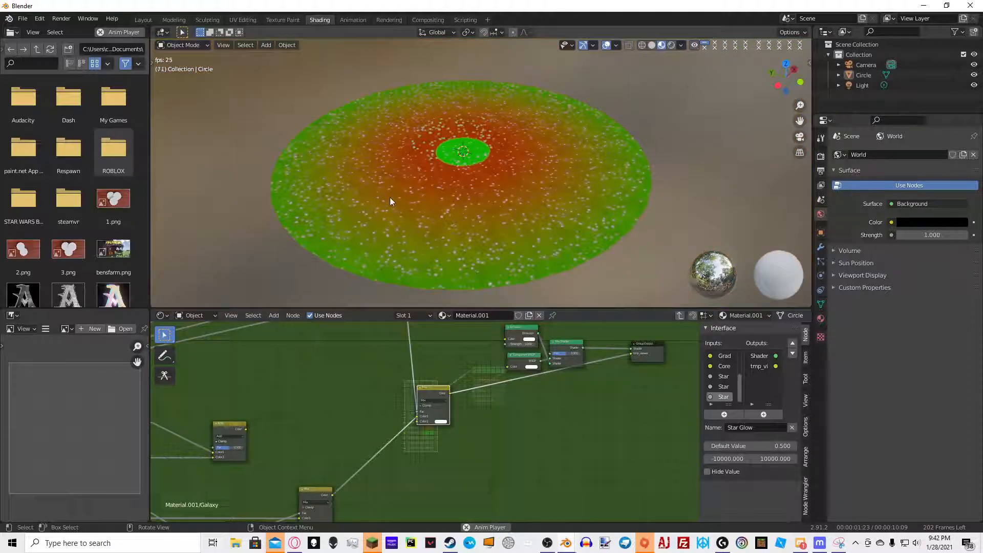
# Expose the Mix node's second colour as a new group input named Star Color
pyautogui.moveTo(390, 197); pyautogui.dragTo(478, 220, button='middle')
pyautogui.moveTo(402, 421); pyautogui.dragTo(529, 349, button='middle')
pyautogui.scroll(6, 488, 386)
pyautogui.scroll(-8, 412, 417)
pyautogui.moveTo(307, 453); pyautogui.dragTo(443, 447, button='middle')
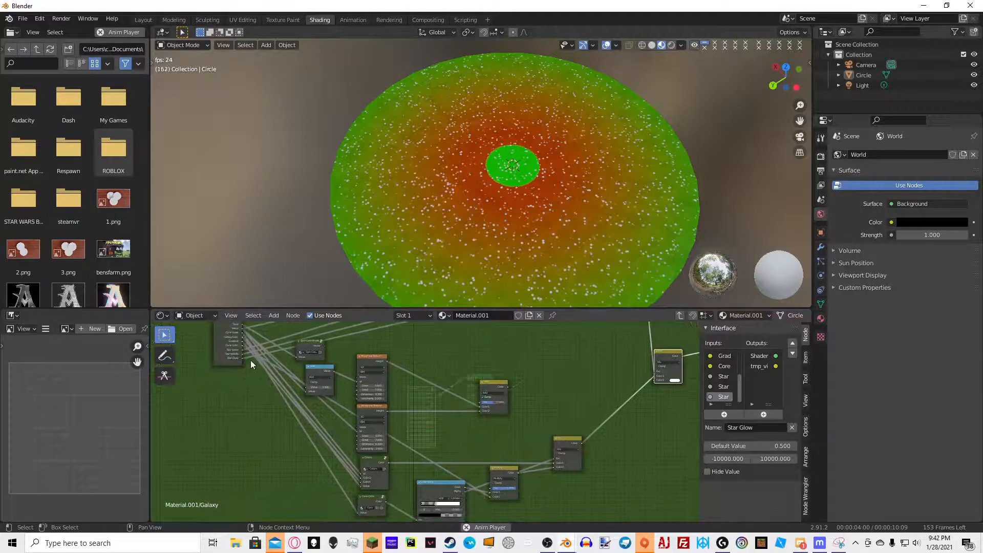
pyautogui.moveTo(242, 358); pyautogui.dragTo(655, 380)
pyautogui.click(758, 428)
pyautogui.write('s')
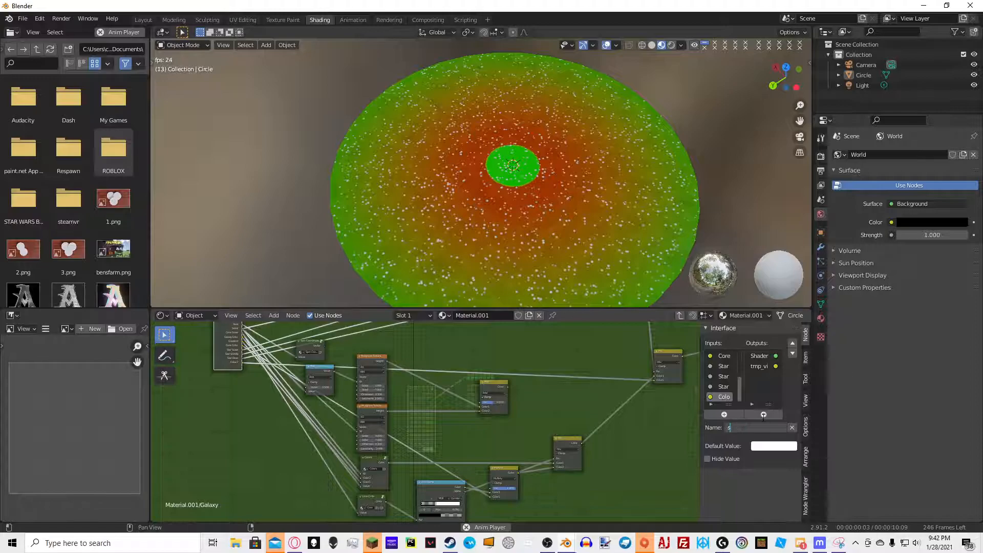
pyautogui.write('tar Color')
pyautogui.press('Return')
# Connect the Mix node's output into the emission colour and leave the group
pyautogui.moveTo(622, 365); pyautogui.dragTo(524, 401, button='middle')
pyautogui.scroll(6, 567, 383)
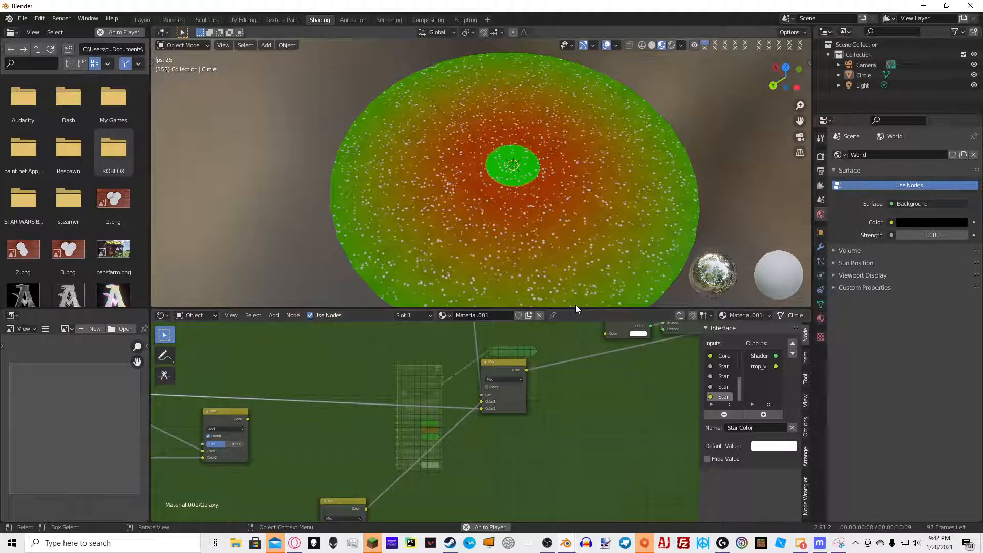
pyautogui.moveTo(512, 384); pyautogui.dragTo(524, 454, button='middle')
pyautogui.moveTo(522, 349); pyautogui.dragTo(548, 447, button='middle')
pyautogui.scroll(-2, 456, 386)
pyautogui.scroll(-3, 488, 361)
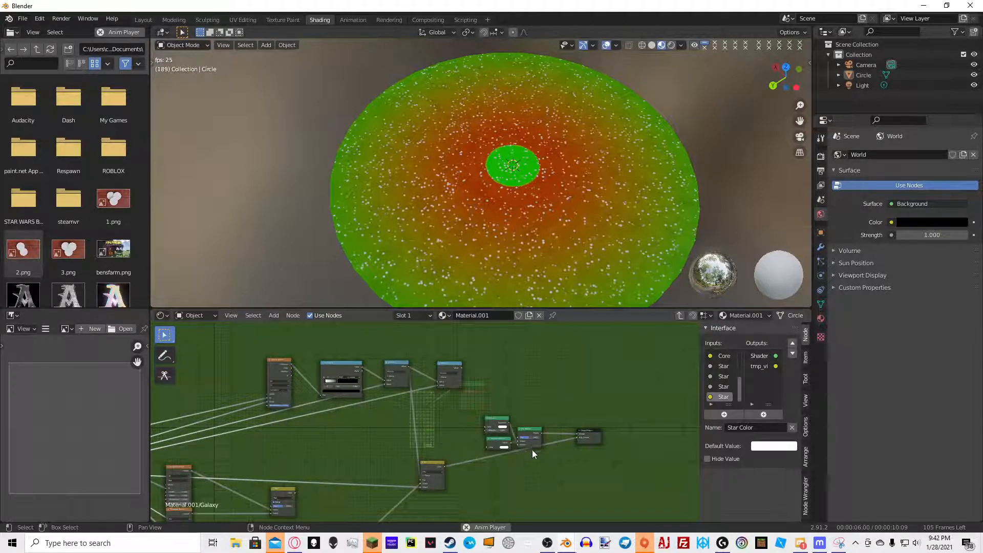
pyautogui.scroll(4, 531, 449)
pyautogui.moveTo(570, 410); pyautogui.dragTo(399, 390)
pyautogui.keyDown('ctrl'); pyautogui.keyDown('shift'); pyautogui.click(472, 395); pyautogui.keyUp('shift'); pyautogui.keyUp('ctrl')
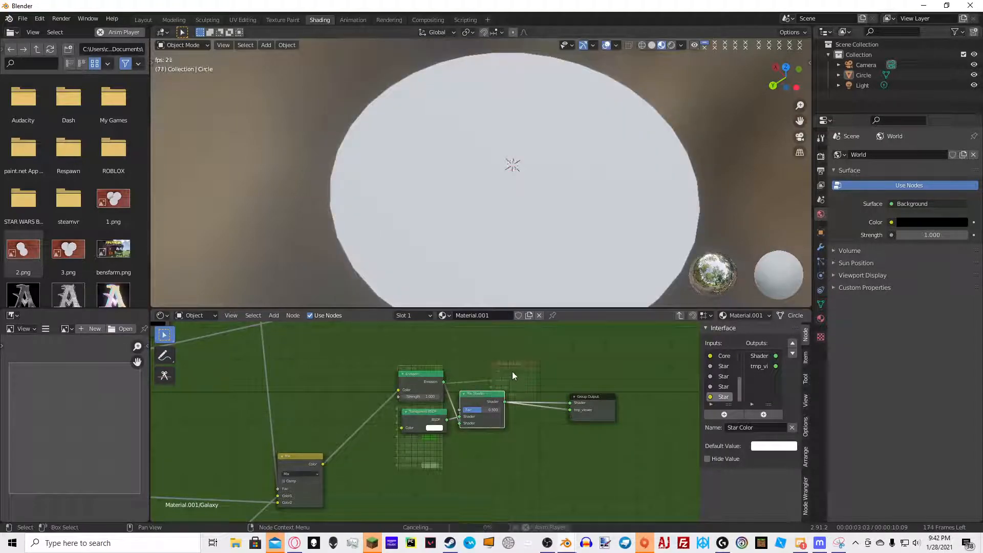
pyautogui.press('Tab')
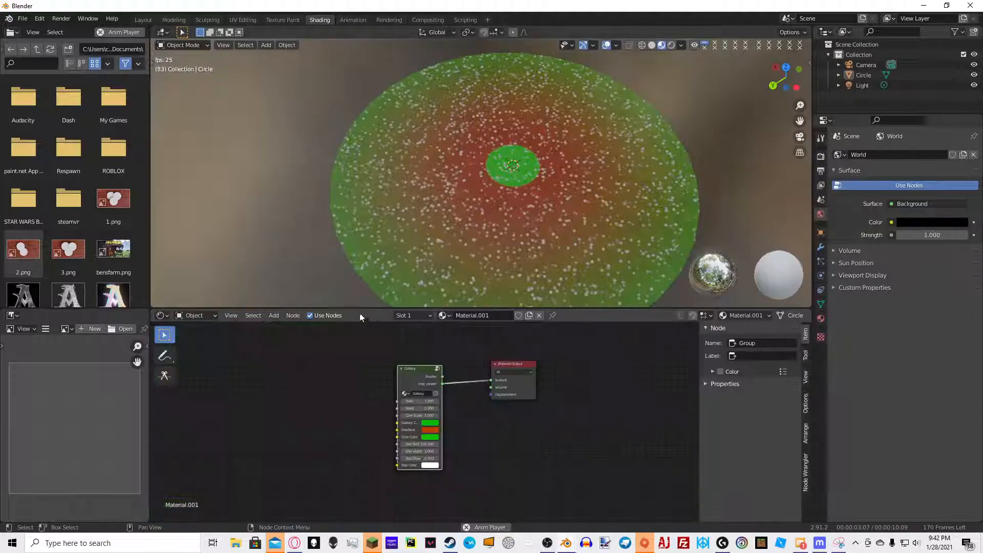
# Examine the galaxy material on the circle from different viewing angles
pyautogui.moveTo(385, 212); pyautogui.dragTo(698, 193, button='middle')
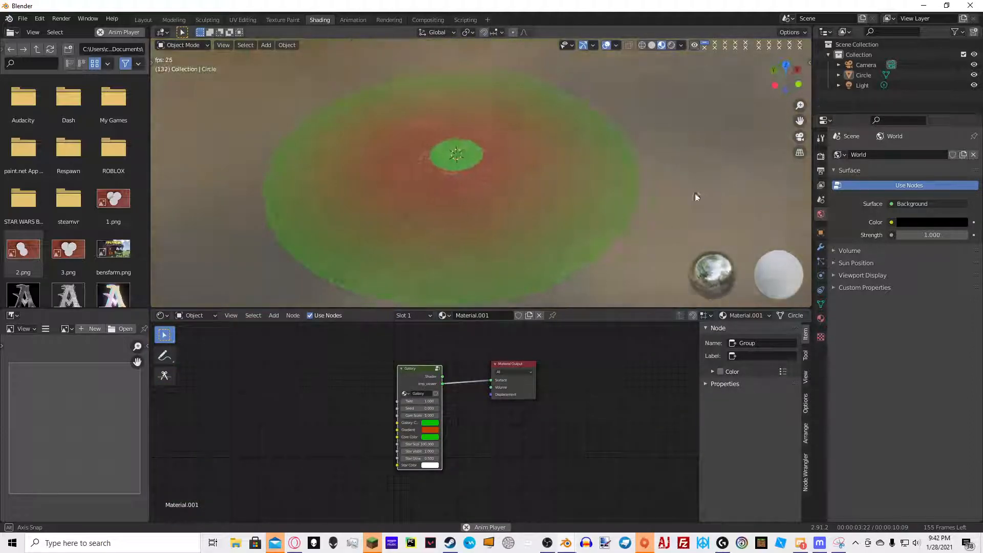
pyautogui.moveTo(580, 195); pyautogui.dragTo(628, 195, button='middle')
pyautogui.moveTo(584, 229); pyautogui.dragTo(495, 283, button='middle')
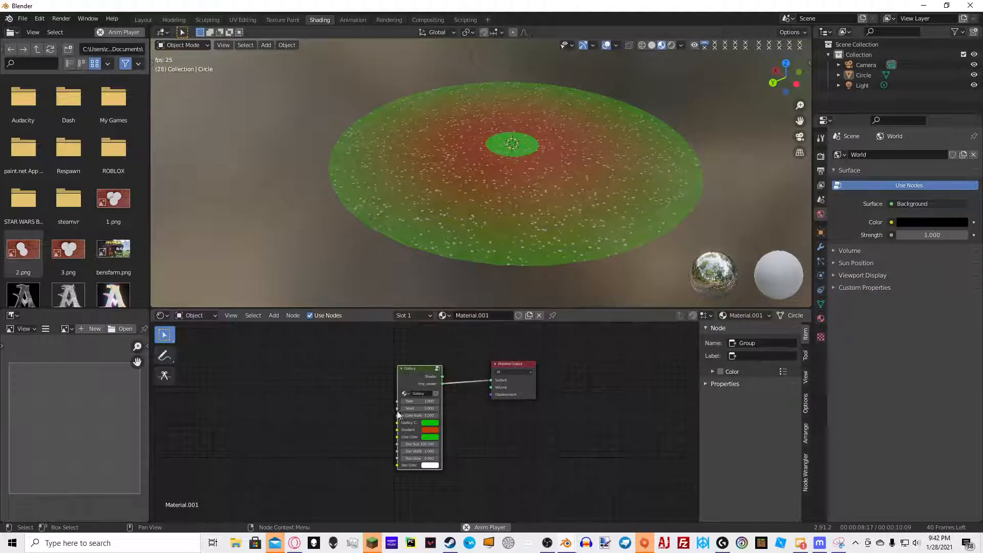
# Re-enter the Galaxy group and move the lower Mix node further down
pyautogui.press('Tab')
pyautogui.moveTo(494, 251); pyautogui.dragTo(607, 246, button='middle')
pyautogui.scroll(-4, 303, 388)
pyautogui.moveTo(554, 204); pyautogui.dragTo(382, 193, button='middle')
pyautogui.scroll(4, 561, 210)
pyautogui.moveTo(421, 364); pyautogui.dragTo(400, 341, button='middle')
pyautogui.scroll(2, 522, 373)
pyautogui.moveTo(527, 373); pyautogui.dragTo(498, 406, button='middle')
pyautogui.scroll(6, 498, 405)
pyautogui.moveTo(405, 387); pyautogui.dragTo(473, 407, button='middle')
pyautogui.scroll(-8, 546, 404)
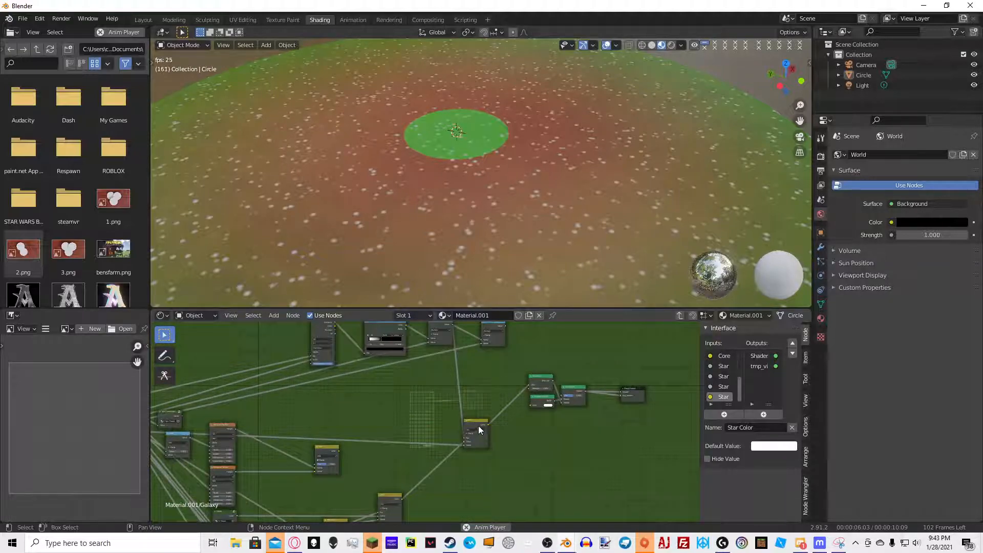
pyautogui.moveTo(474, 432); pyautogui.dragTo(464, 473)
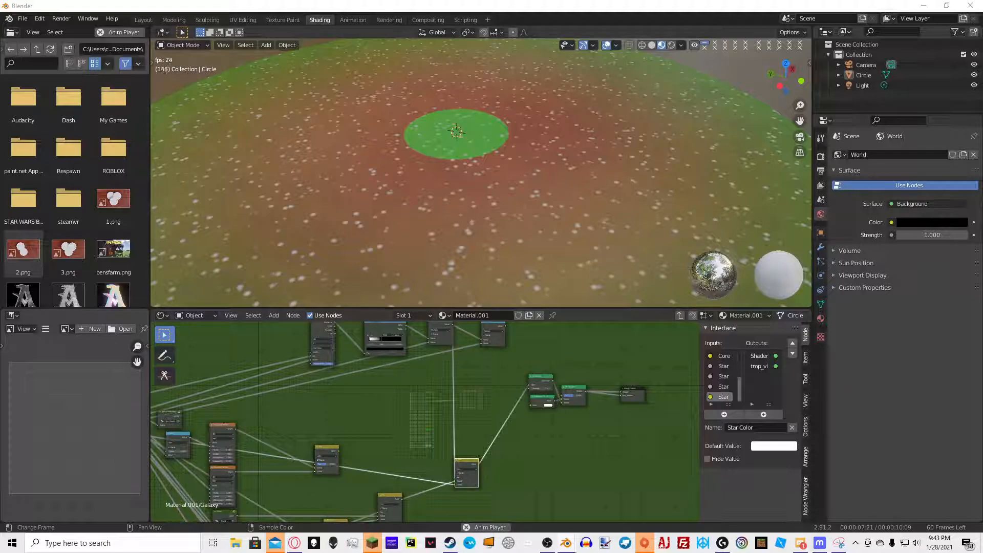
# Add a Math node beside the lower Mix node and wire an existing output into it
pyautogui.scroll(5, 426, 422)
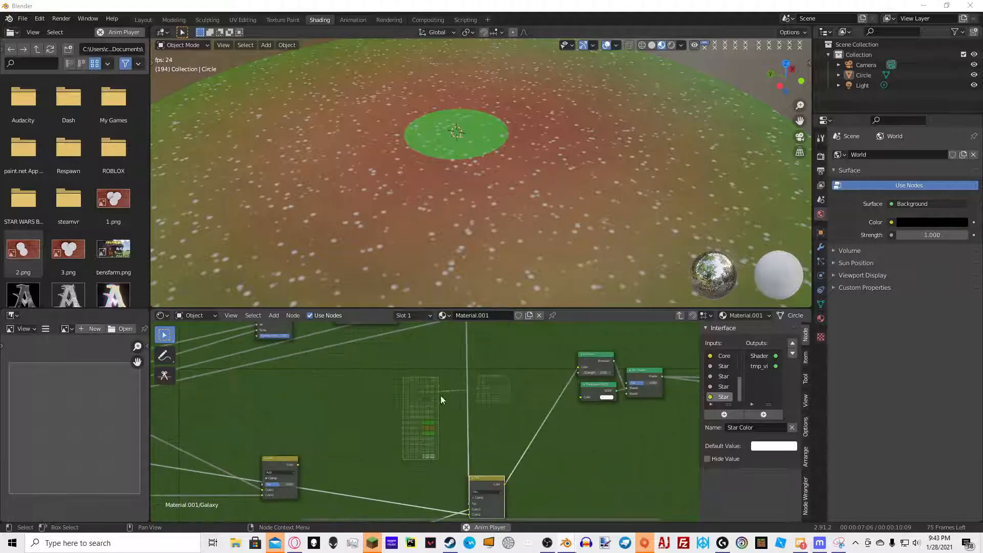
pyautogui.moveTo(364, 389); pyautogui.dragTo(457, 347, button='middle')
pyautogui.moveTo(411, 379)
pyautogui.mouseDown(button='middle')
pyautogui.moveTo(451, 390)
pyautogui.moveTo(425, 373)
pyautogui.mouseUp(button='middle')
pyautogui.hotkey('shift', 'a')
pyautogui.click(425, 373)
pyautogui.write('math')
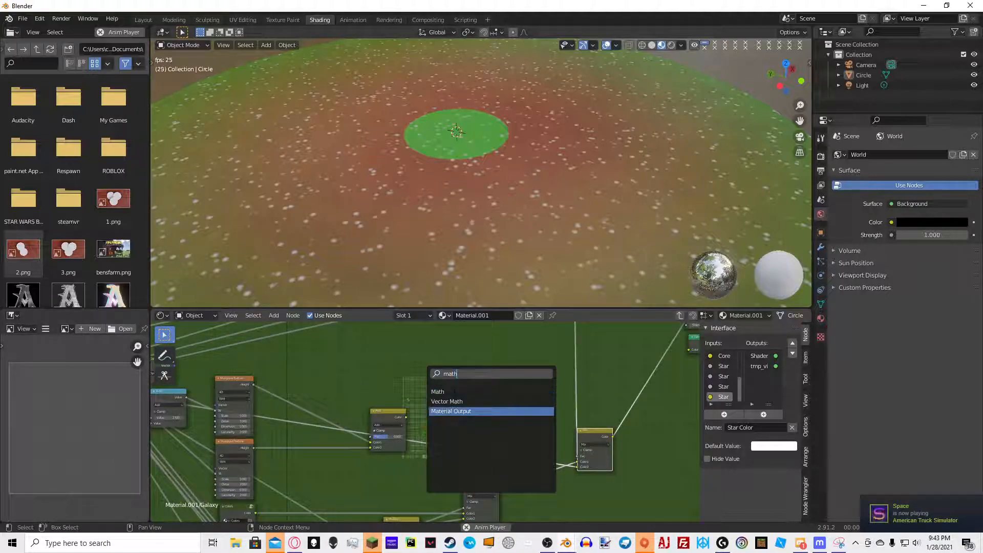
pyautogui.click(455, 392)
pyautogui.click(494, 393)
pyautogui.moveTo(370, 470); pyautogui.dragTo(415, 405, button='middle')
pyautogui.moveTo(395, 481); pyautogui.dragTo(512, 337)
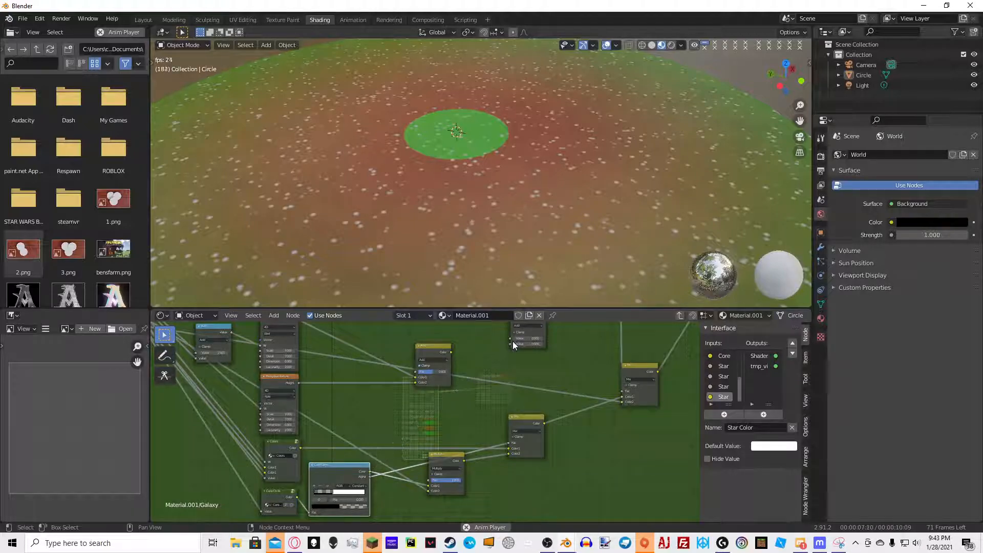
pyautogui.scroll(-4, 462, 410)
pyautogui.moveTo(366, 496); pyautogui.dragTo(461, 407)
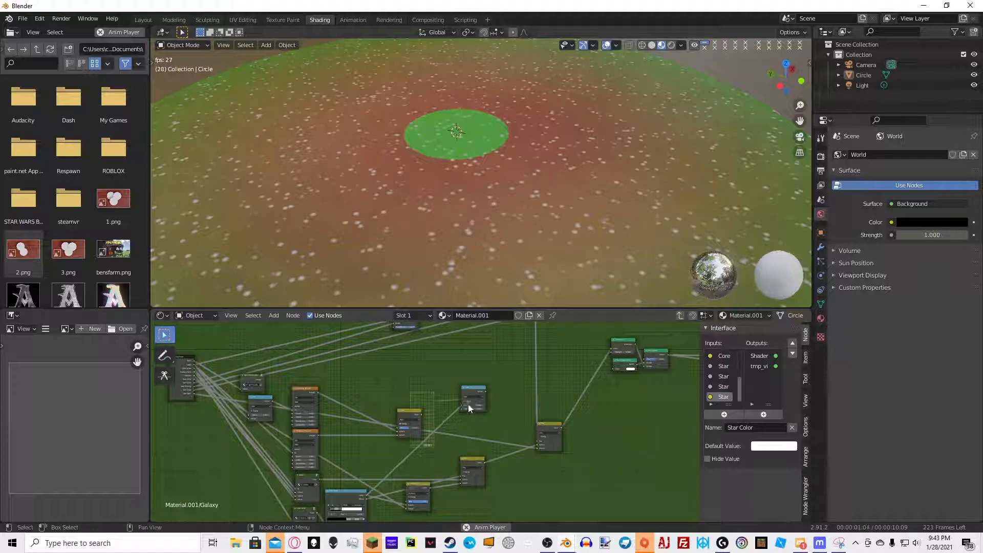
# Set the Math node's operation to Multiply Add with a multiplier of 50 and an addend of 1
pyautogui.scroll(3, 462, 405)
pyautogui.click(512, 375)
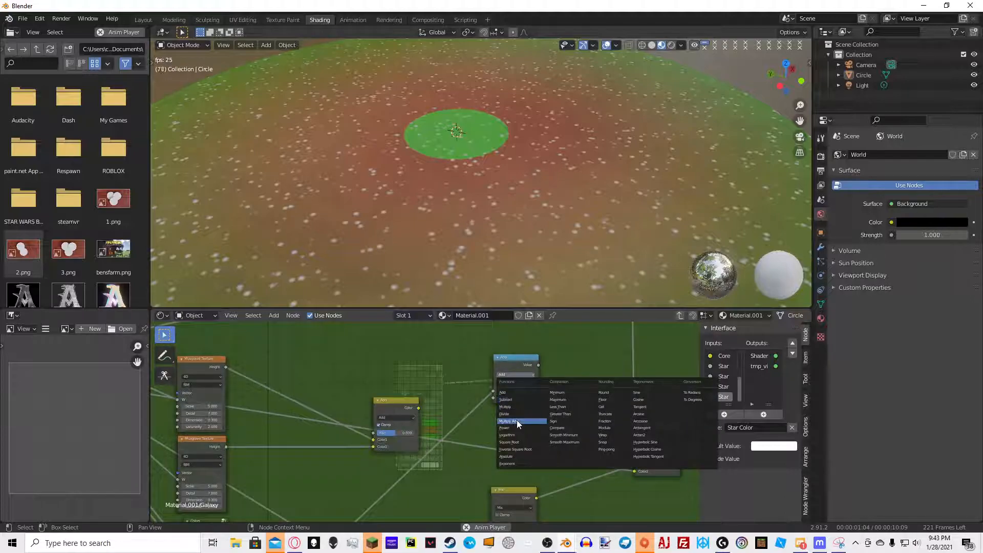
pyautogui.click(518, 420)
pyautogui.click(518, 399)
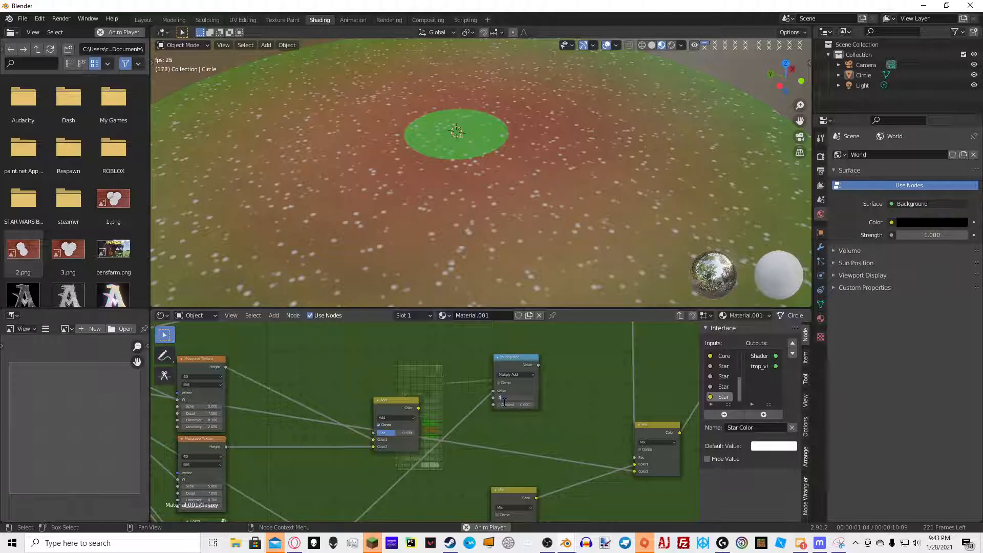
pyautogui.press('Return')
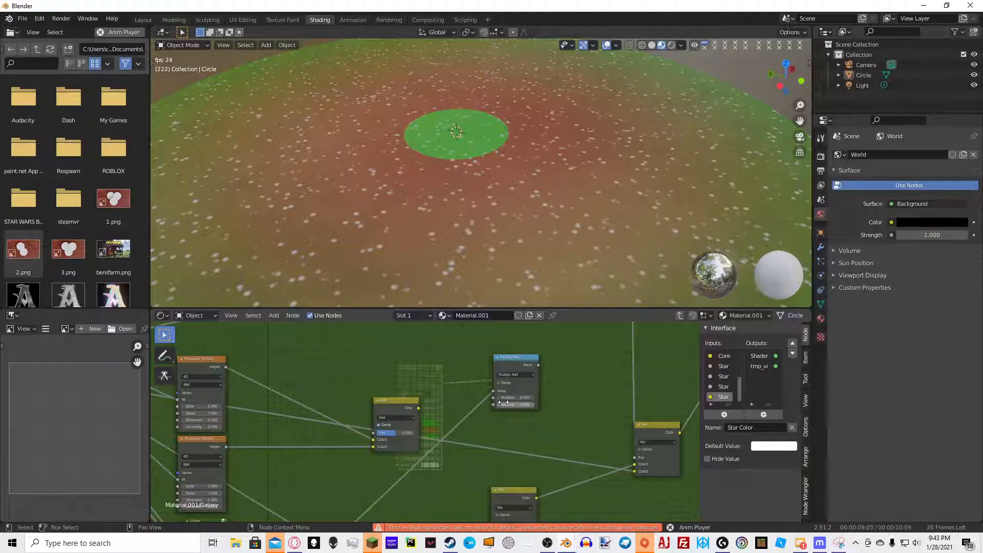
pyautogui.click(522, 397)
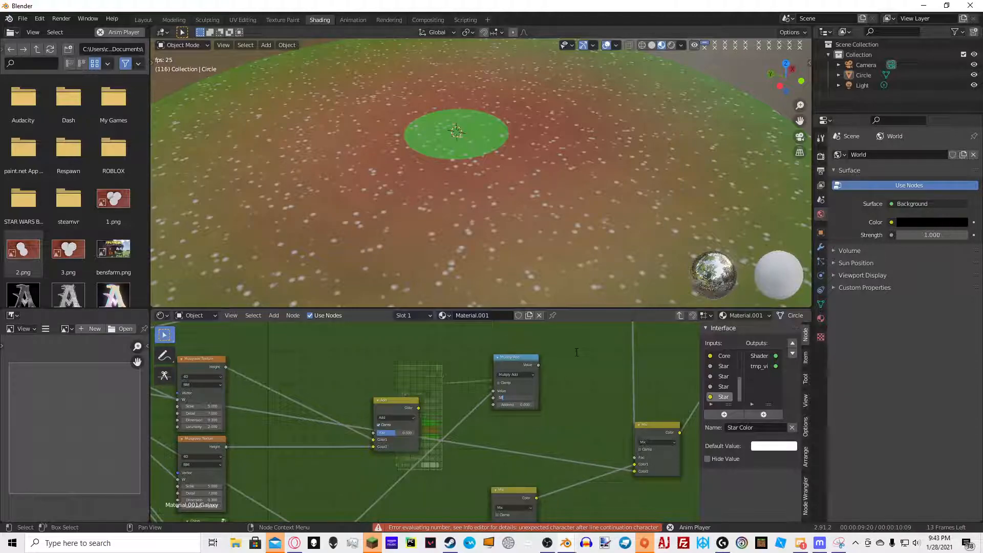
pyautogui.press('super')
pyautogui.keyDown('ctrl'); pyautogui.keyDown('shift'); pyautogui.click(524, 361); pyautogui.keyUp('shift'); pyautogui.keyUp('ctrl')
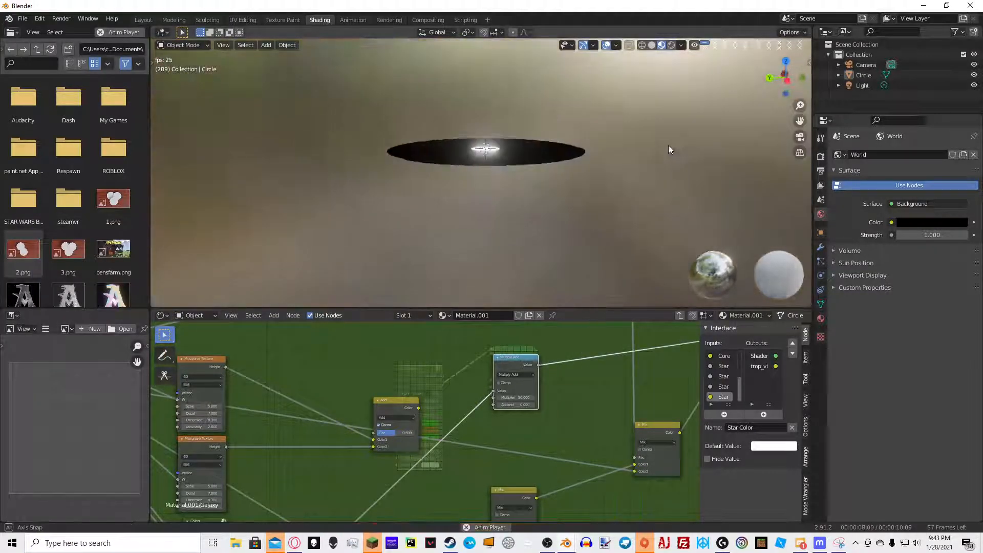
pyautogui.scroll(6, 589, 176)
pyautogui.scroll(1, 540, 415)
pyautogui.doubleClick(532, 402)
pyautogui.write('1')
pyautogui.press('Return')
# Add an Add Math node after the Multiply Add node and connect its inputs, exposing one as a group input
pyautogui.moveTo(553, 368); pyautogui.dragTo(383, 391, button='middle')
pyautogui.hotkey('shift', 'a')
pyautogui.click(352, 361)
pyautogui.write('math')
pyautogui.click(370, 381)
pyautogui.click(352, 393)
pyautogui.moveTo(374, 343); pyautogui.dragTo(386, 414, button='middle')
pyautogui.scroll(-5, 395, 410)
pyautogui.moveTo(457, 346); pyautogui.dragTo(355, 451)
# Leave the group and set the Galaxy node's Star Glow value to 20
pyautogui.press('Tab')
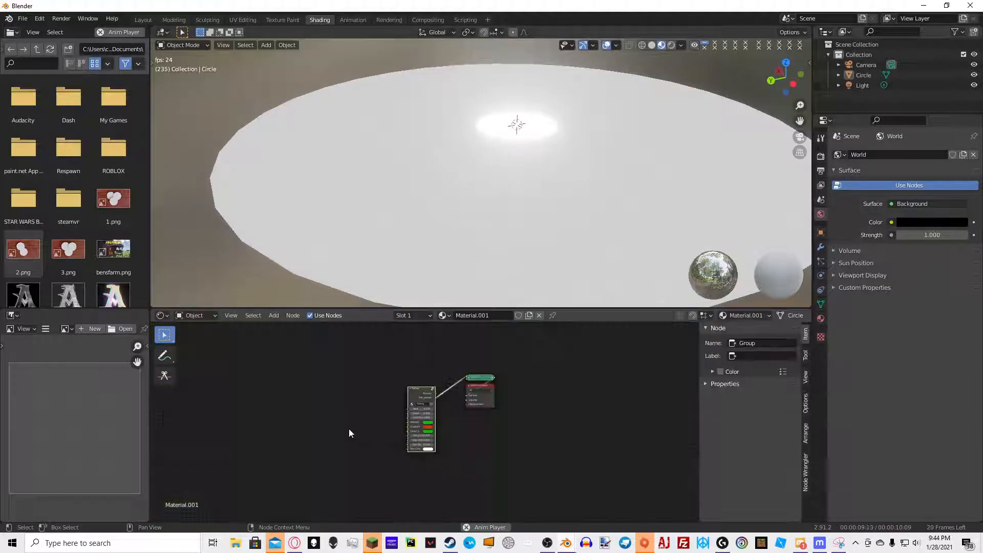
pyautogui.moveTo(351, 430); pyautogui.dragTo(420, 411, button='middle')
pyautogui.scroll(4, 509, 435)
pyautogui.scroll(2, 530, 430)
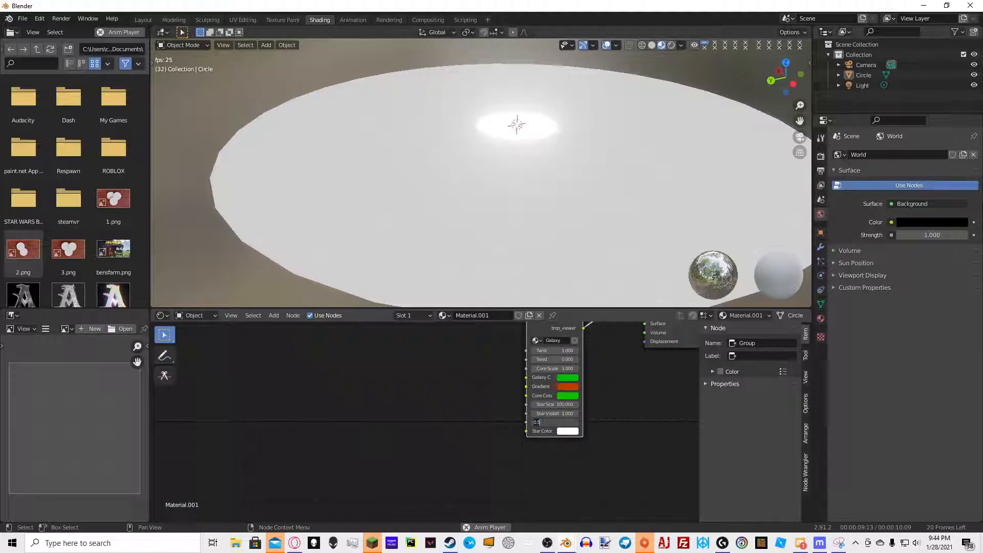
pyautogui.moveTo(568, 276); pyautogui.dragTo(569, 297, button='middle')
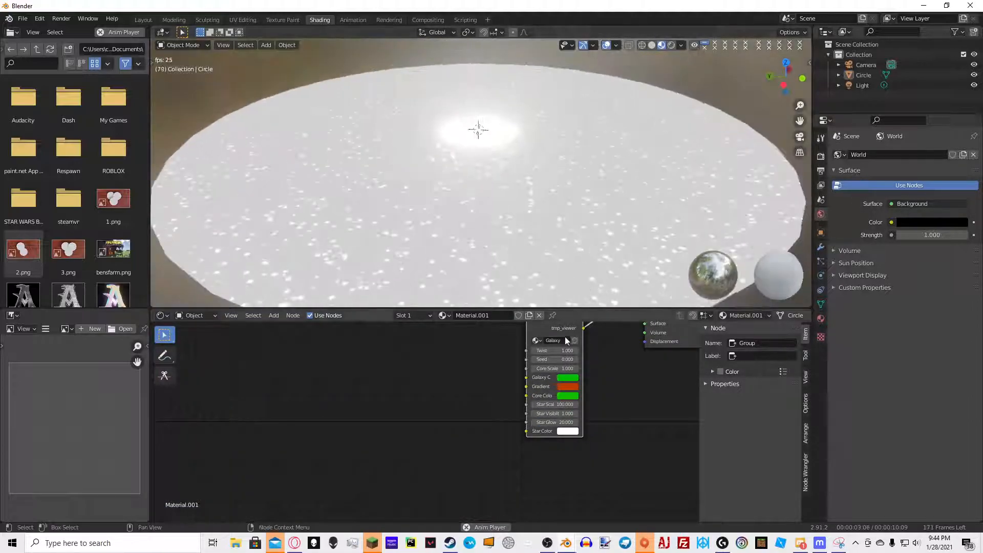
# Re-enter the Galaxy group and connect the Add node's output into the Emission Strength input
pyautogui.press('Tab')
pyautogui.moveTo(320, 480); pyautogui.dragTo(354, 448, button='middle')
pyautogui.moveTo(299, 454); pyautogui.dragTo(503, 380)
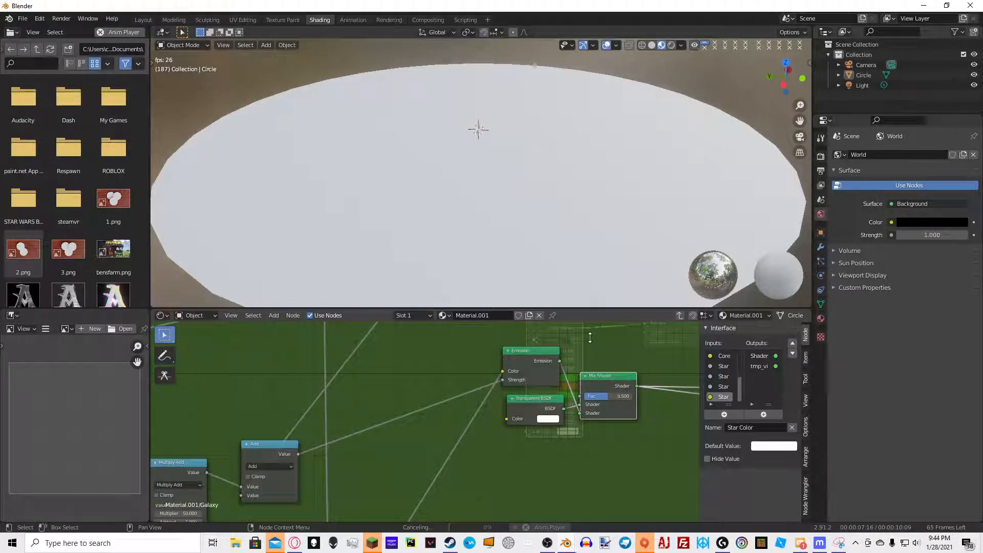
pyautogui.moveTo(594, 302); pyautogui.dragTo(616, 296, button='middle')
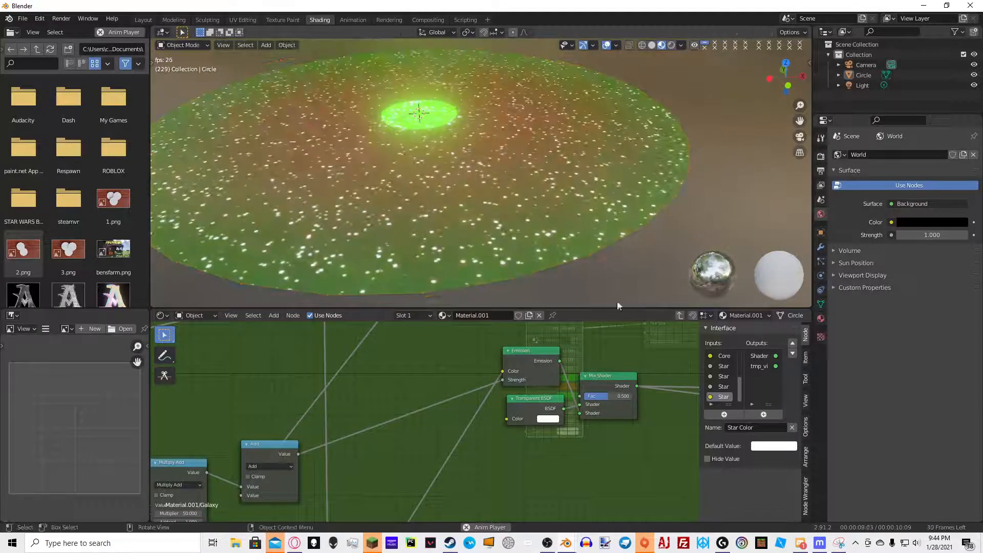
# Examine the glowing galaxy on the circle from different viewing angles
pyautogui.press('Tab')
pyautogui.moveTo(533, 174); pyautogui.dragTo(476, 231, button='middle')
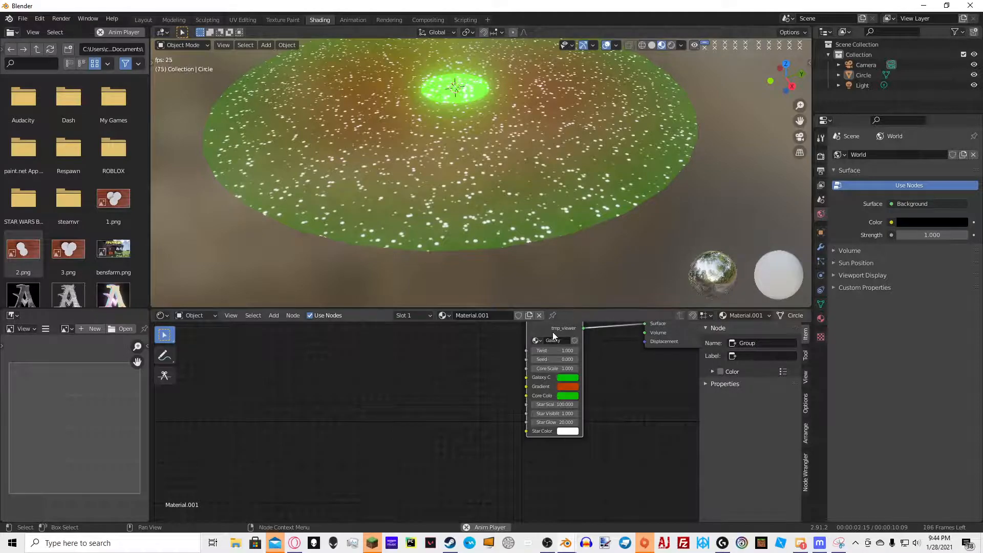
pyautogui.press('Tab')
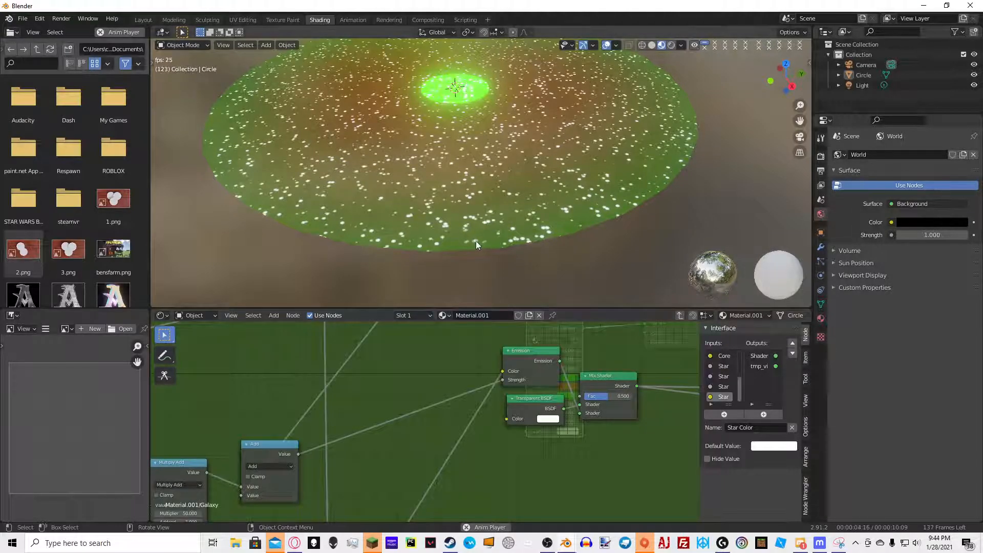
pyautogui.moveTo(338, 219); pyautogui.dragTo(381, 245, button='middle')
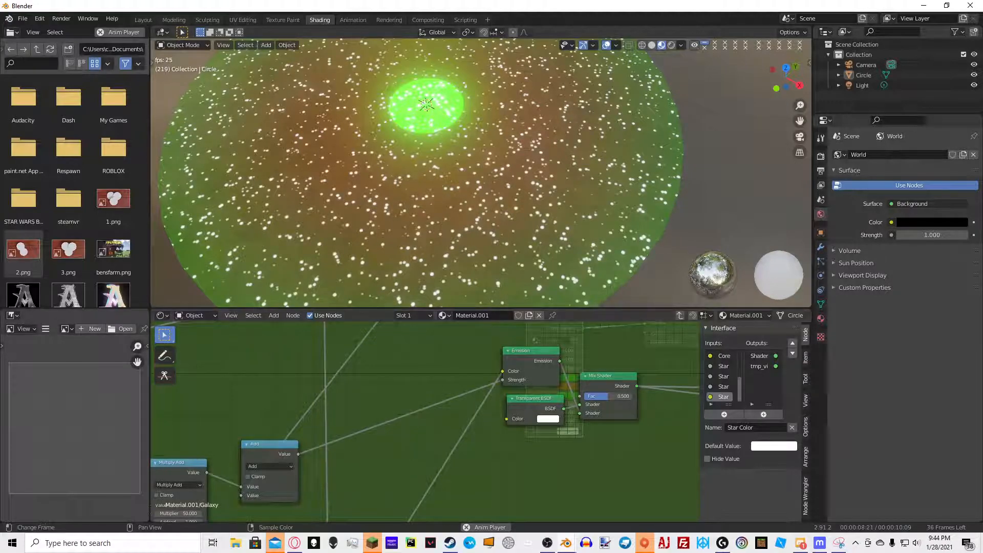
pyautogui.scroll(-8, 390, 465)
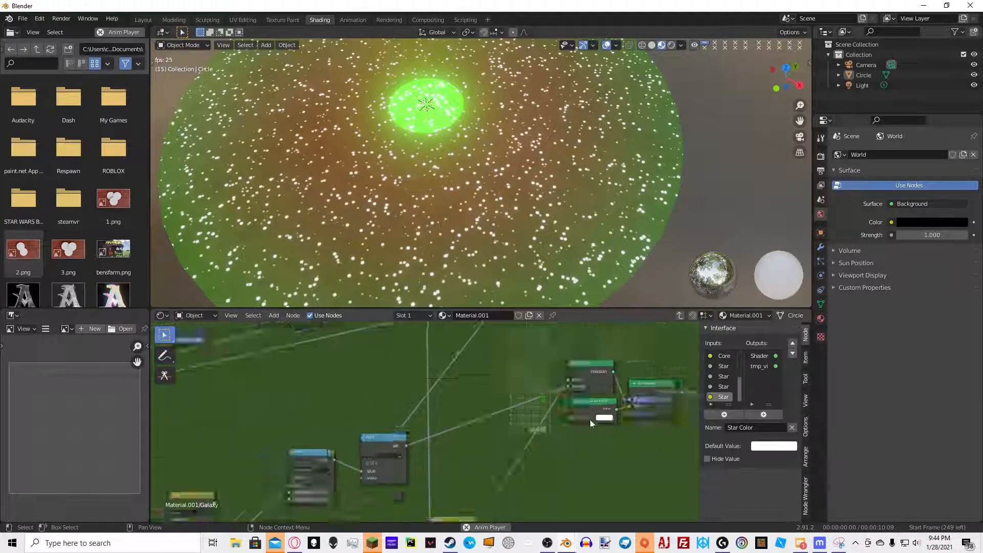
pyautogui.scroll(-2, 511, 398)
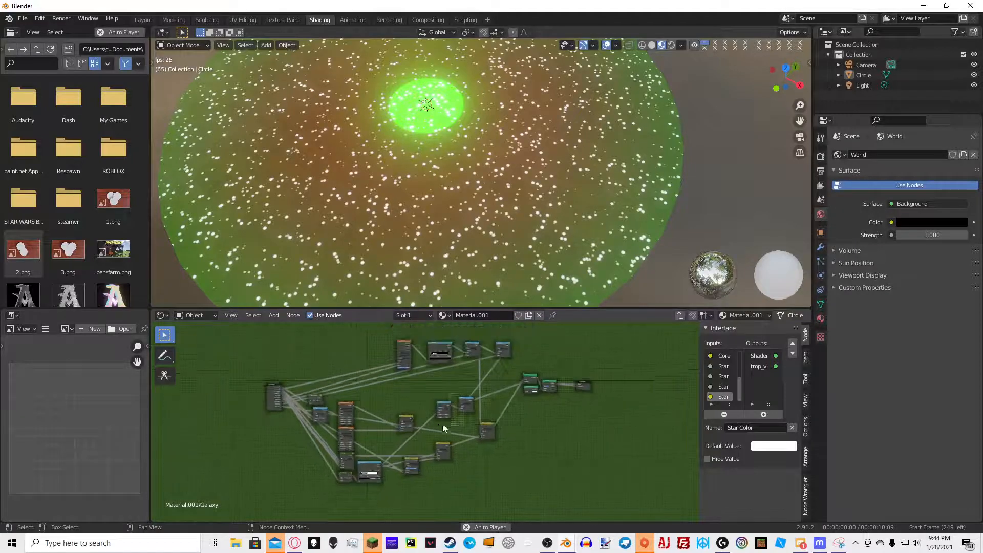
pyautogui.scroll(-1, 491, 413)
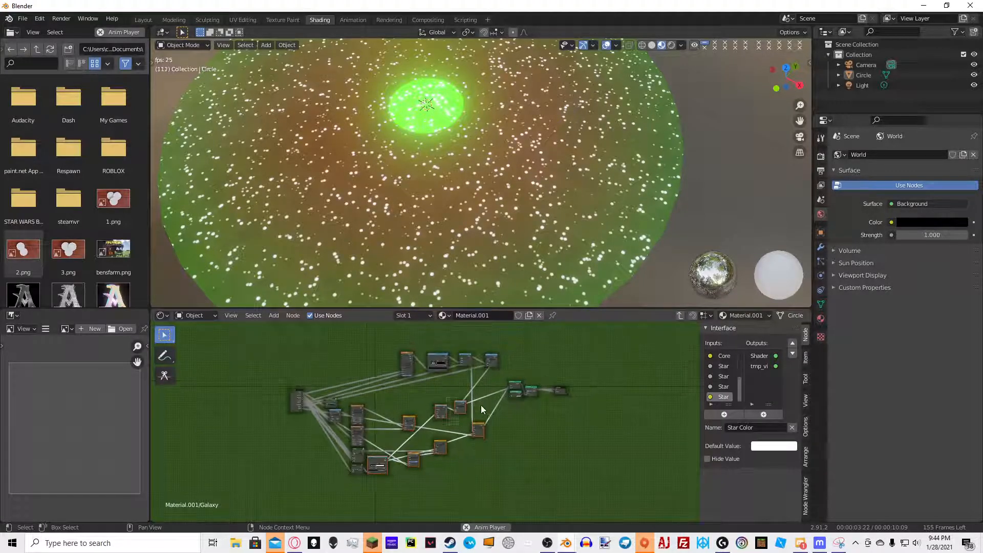
# Move the groups of nodes apart to make room around the group input
pyautogui.moveTo(326, 485); pyautogui.dragTo(460, 393)
pyautogui.press('g')
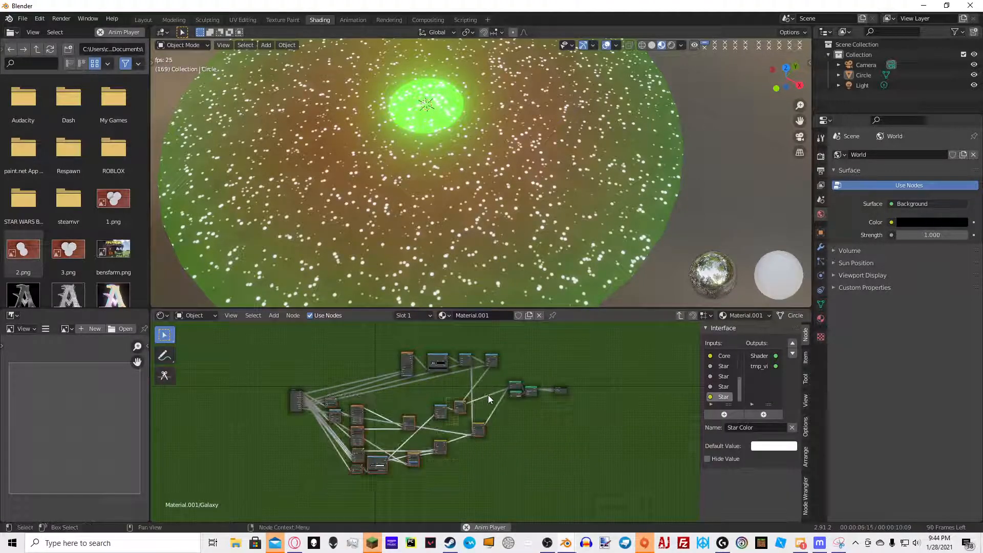
pyautogui.click(470, 465)
pyautogui.moveTo(393, 388); pyautogui.dragTo(493, 337)
pyautogui.press('g')
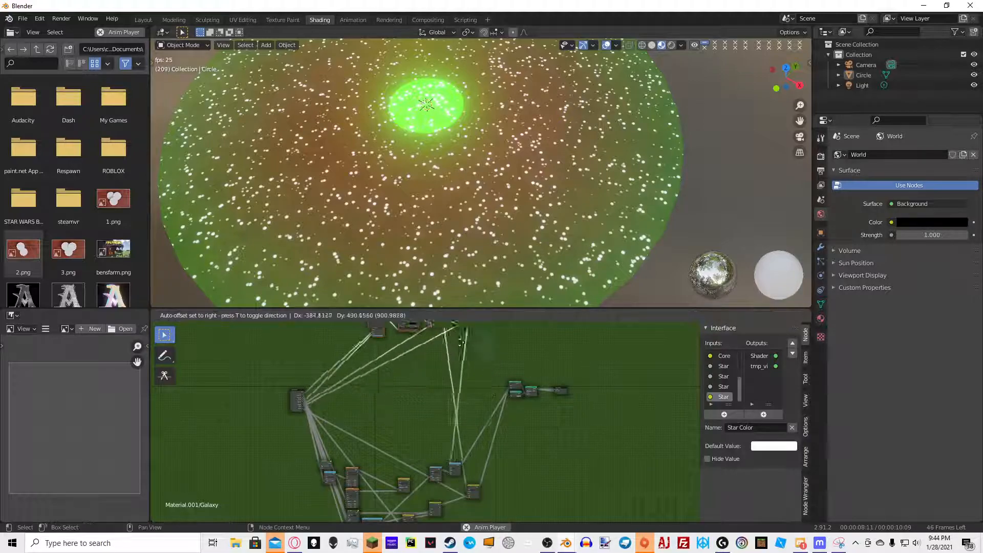
pyautogui.click(448, 333)
pyautogui.scroll(5, 477, 382)
pyautogui.moveTo(477, 383); pyautogui.dragTo(469, 411, button='middle')
# Insert two reroute points on the long wires to tidy the node layout
pyautogui.hotkey('shift', 'a')
pyautogui.click(460, 363)
pyautogui.write('rer')
pyautogui.click(489, 382)
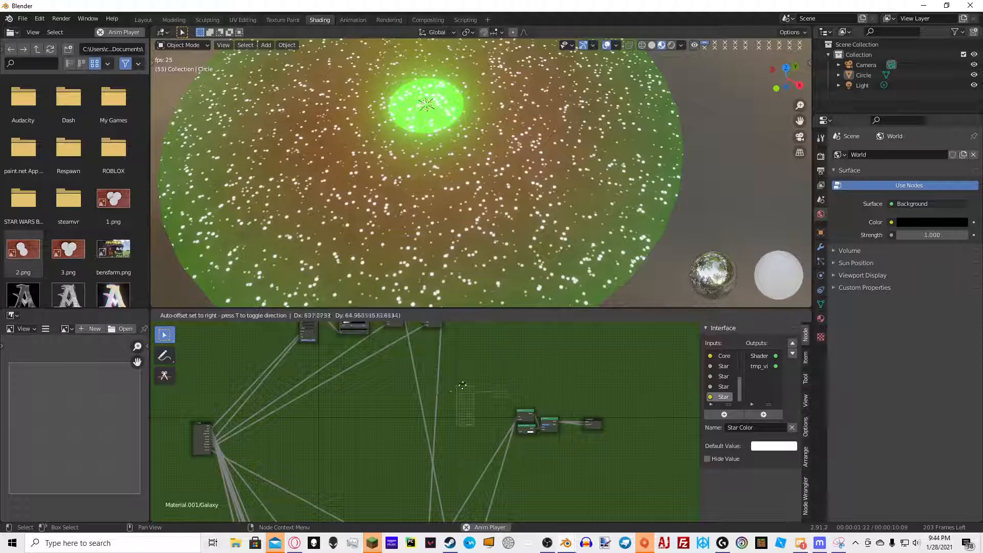
pyautogui.click(530, 362)
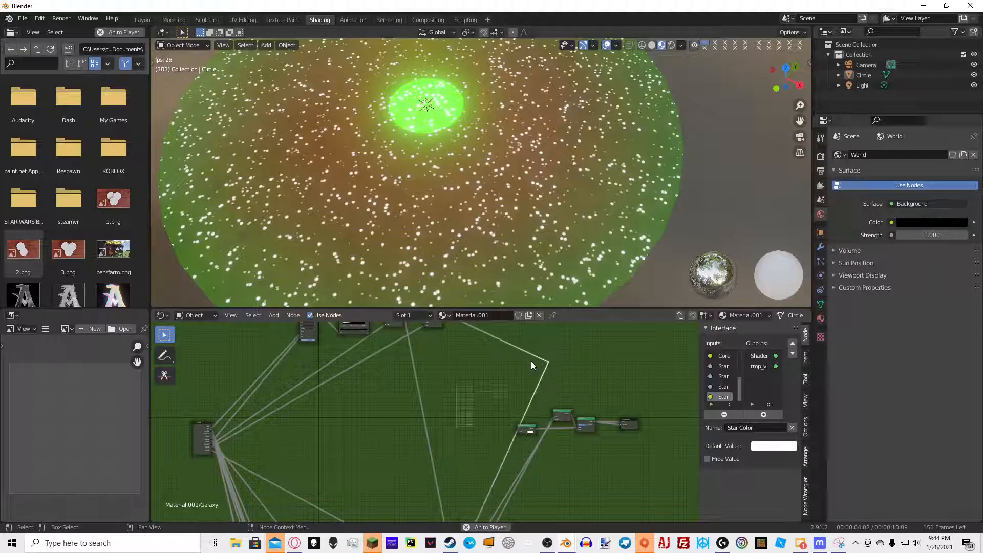
pyautogui.hotkey('shift', 'a')
pyautogui.click(580, 361)
pyautogui.write('rer')
pyautogui.click(585, 379)
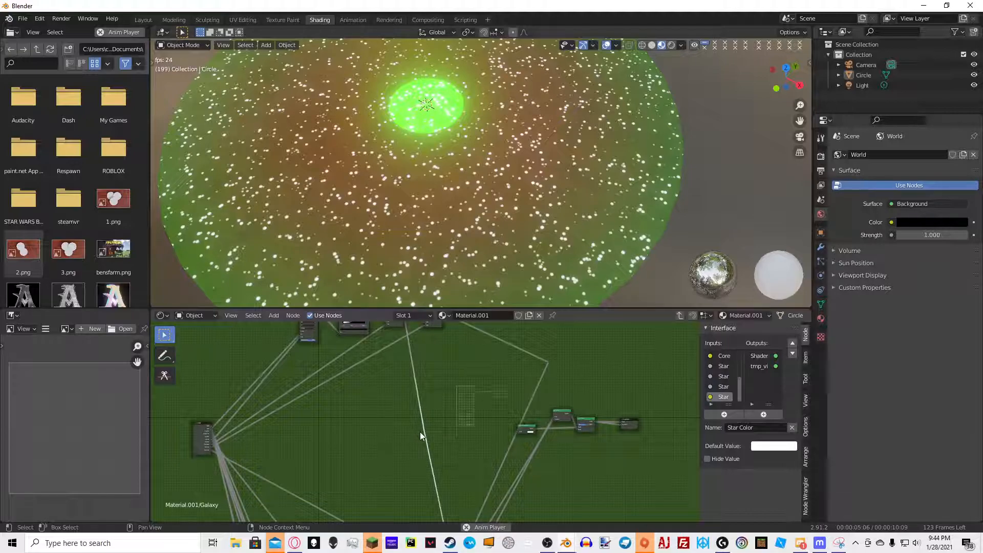
pyautogui.click(522, 367)
pyautogui.click(407, 407)
pyautogui.moveTo(398, 417); pyautogui.dragTo(492, 378, button='middle')
# Add a Gradient Texture node near the group input and set its type to Spherical
pyautogui.scroll(5, 480, 366)
pyautogui.scroll(-4, 440, 366)
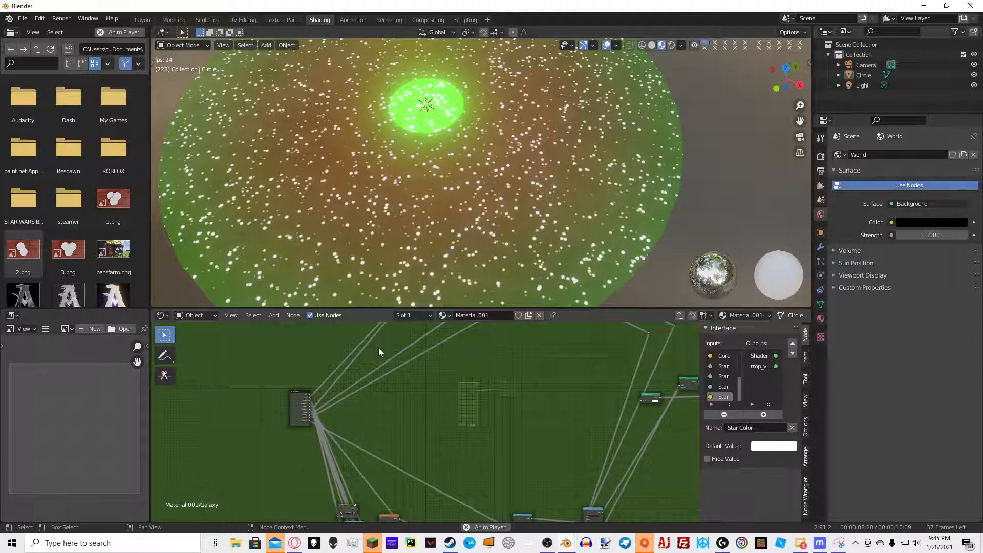
pyautogui.scroll(4, 385, 420)
pyautogui.moveTo(377, 477); pyautogui.dragTo(413, 408, button='middle')
pyautogui.scroll(4, 412, 389)
pyautogui.scroll(-4, 422, 343)
pyautogui.scroll(2, 419, 404)
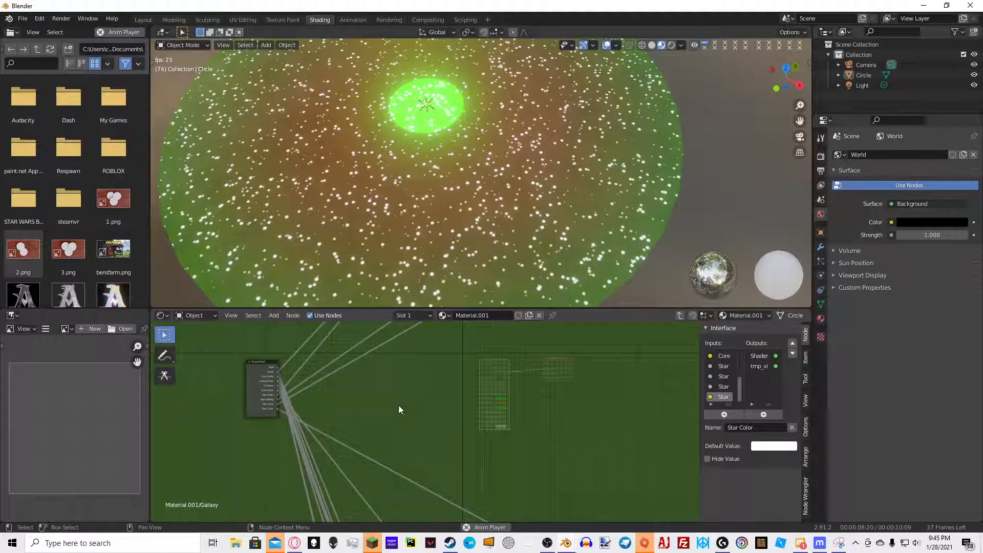
pyautogui.scroll(2, 407, 377)
pyautogui.hotkey('shift', 'a')
pyautogui.click(429, 356)
pyautogui.write('grad')
pyautogui.press('Return')
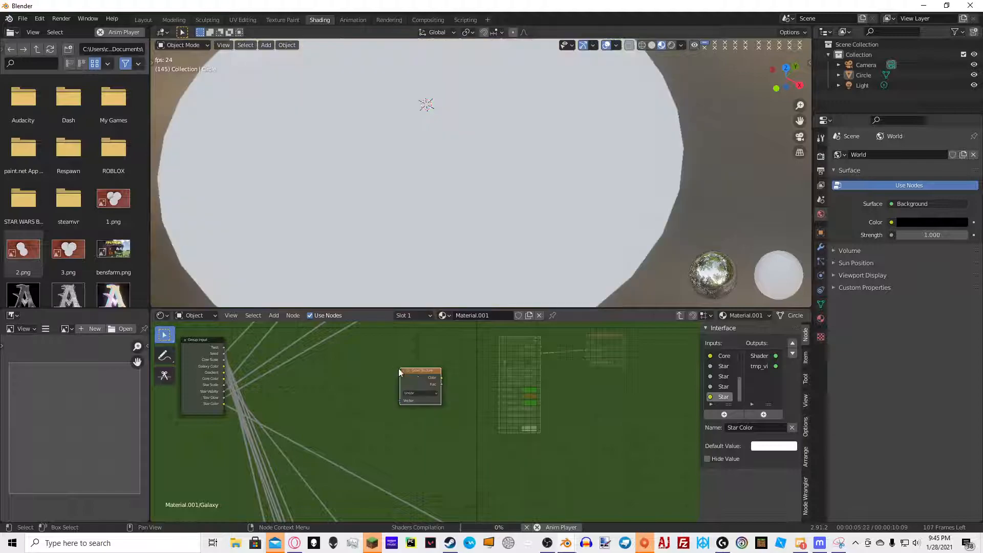
pyautogui.click(421, 394)
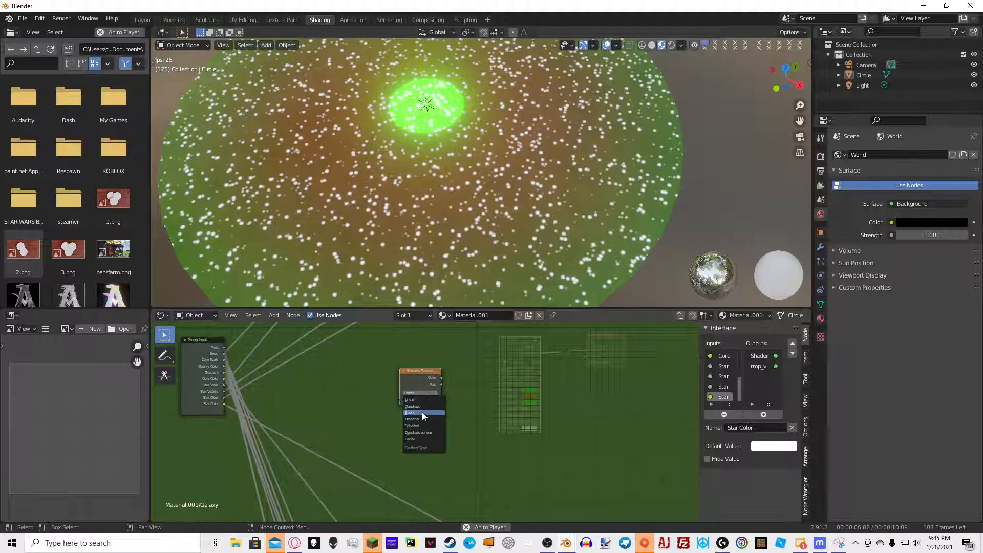
pyautogui.click(417, 425)
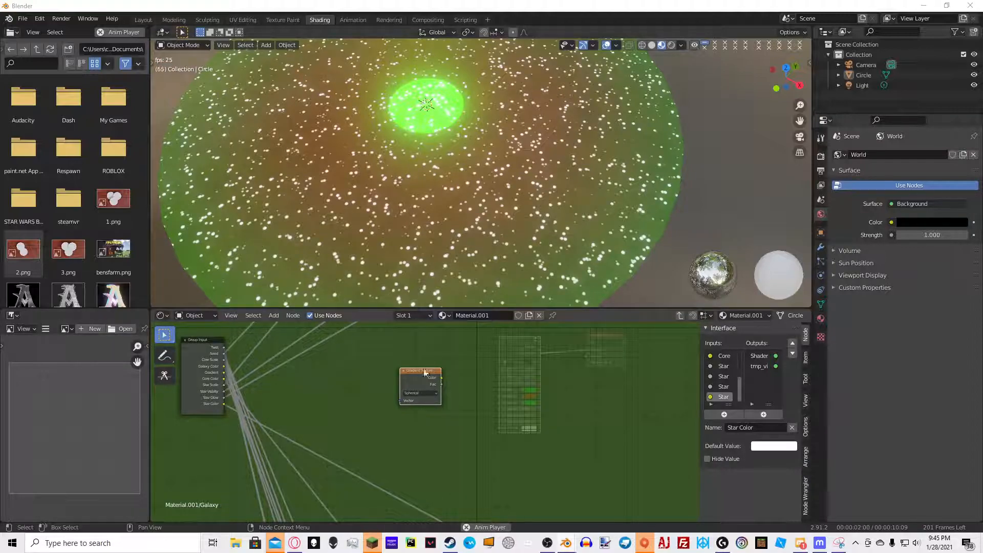
# Add Texture Coordinate and Mapping nodes for the gradient and set the Mapping location X and Y to -0.5 m
pyautogui.scroll(2, 420, 372)
pyautogui.hotkey('ctrl', 't')
pyautogui.click(393, 384)
pyautogui.write('-.5')
pyautogui.press('Tab')
pyautogui.write('-')
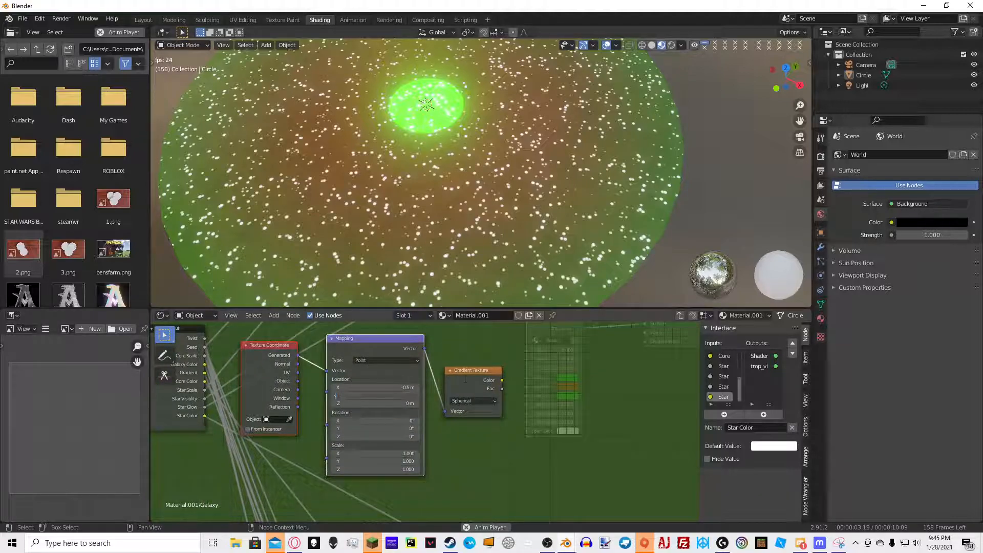
# Reposition the Texture Coordinate, Mapping and Gradient Texture nodes together beside the group input
pyautogui.keyDown('shift'); pyautogui.click(457, 374); pyautogui.keyUp('shift')
pyautogui.press('h')
pyautogui.press('h')
pyautogui.press('g')
pyautogui.click(526, 380)
pyautogui.click(529, 348)
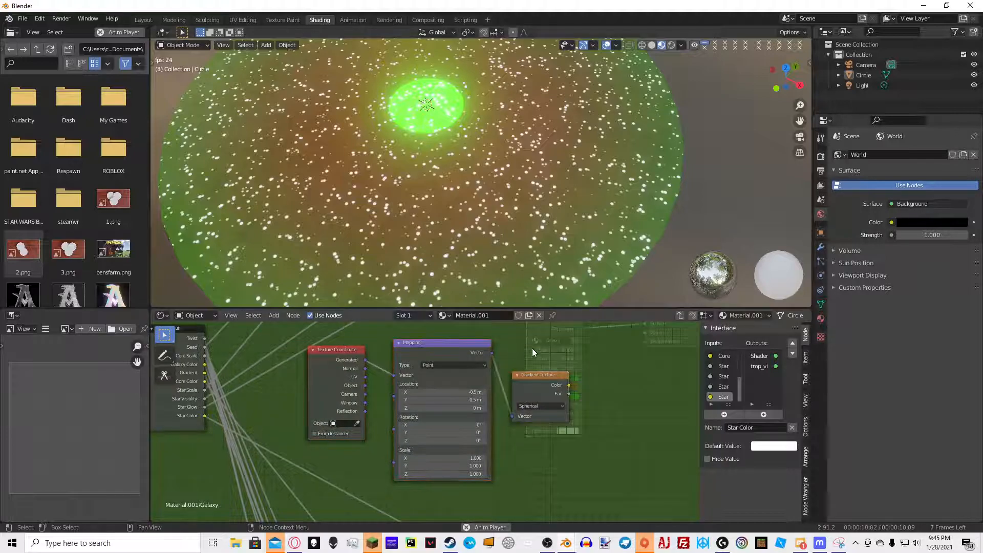
pyautogui.moveTo(532, 350); pyautogui.dragTo(481, 348, button='middle')
pyautogui.moveTo(231, 337); pyautogui.dragTo(506, 406)
pyautogui.press('h')
pyautogui.press('g')
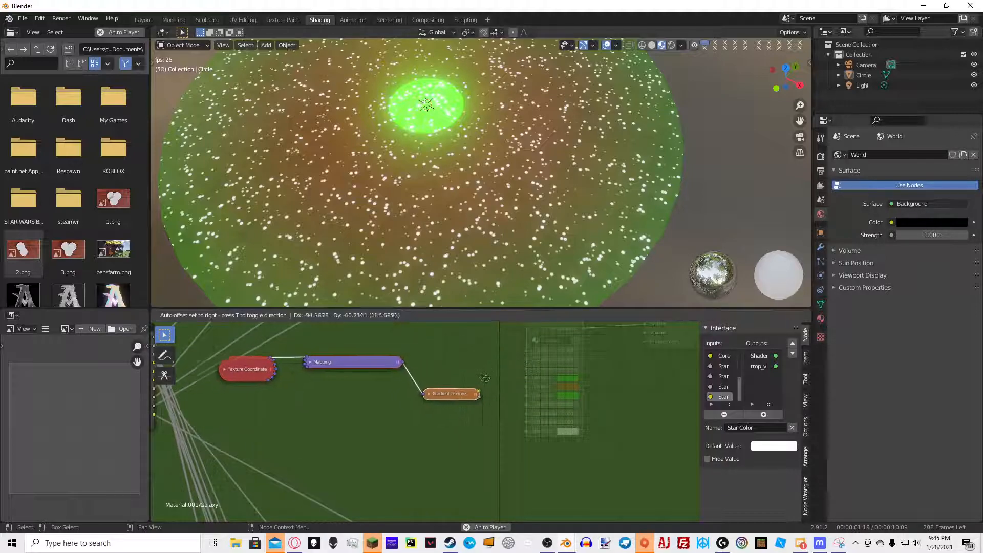
pyautogui.click(487, 389)
pyautogui.click(518, 379)
pyautogui.moveTo(444, 408); pyautogui.dragTo(438, 375)
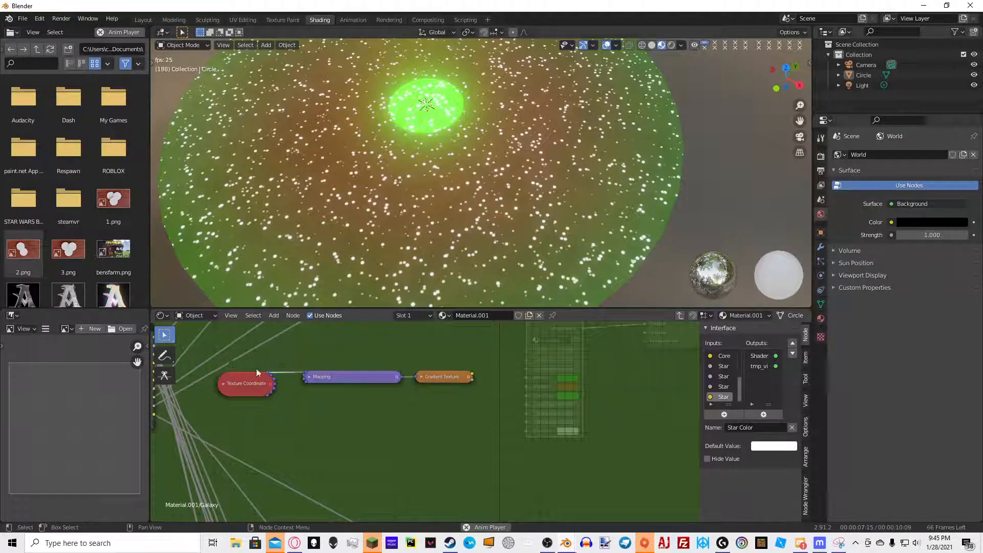
pyautogui.press('h')
pyautogui.click(475, 335)
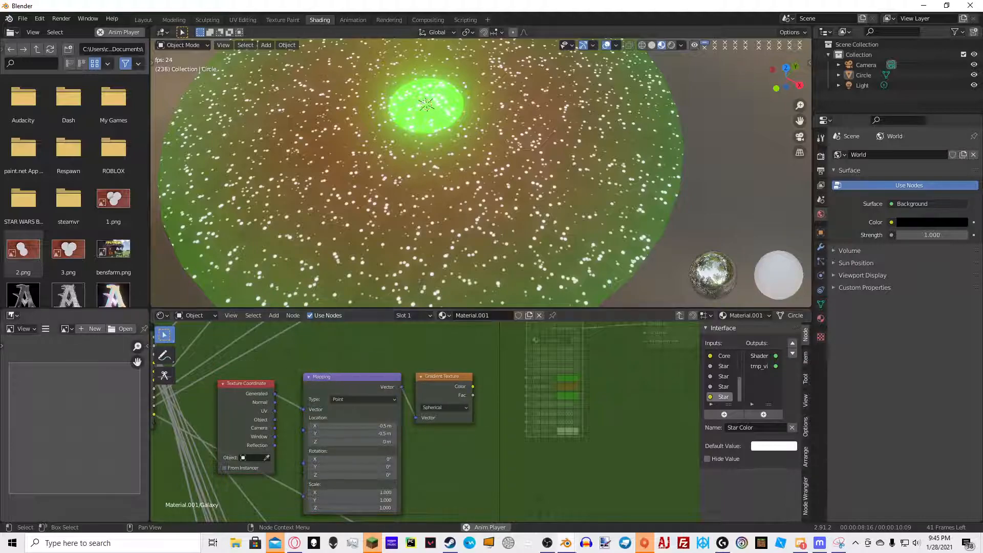
# Add a ColorRamp node and connect the spherical Gradient Texture's Color output to its Fac input
pyautogui.scroll(2, 537, 374)
pyautogui.moveTo(550, 355); pyautogui.dragTo(445, 333, button='middle')
pyautogui.hotkey('shift', 'a')
pyautogui.click(445, 334)
pyautogui.write('color')
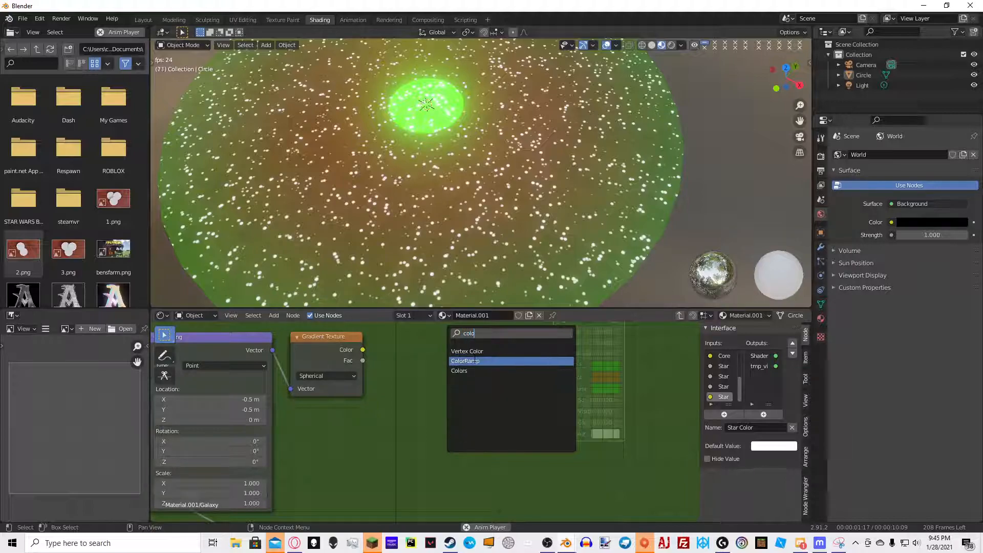
pyautogui.click(472, 361)
pyautogui.click(452, 366)
pyautogui.moveTo(363, 350); pyautogui.dragTo(453, 457)
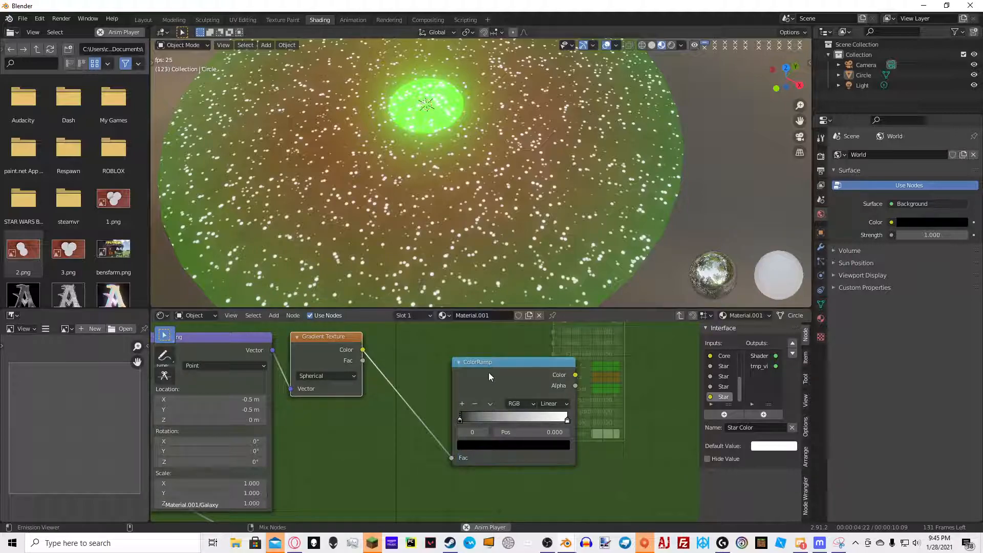
# Move the ColorRamp node and slide its black stop to a position of about 0.318
pyautogui.keyDown('ctrl'); pyautogui.keyDown('shift'); pyautogui.click(489, 373); pyautogui.keyUp('shift'); pyautogui.keyUp('ctrl')
pyautogui.moveTo(489, 373); pyautogui.dragTo(439, 338)
pyautogui.moveTo(411, 385); pyautogui.dragTo(449, 382)
pyautogui.scroll(-5, 499, 238)
pyautogui.moveTo(498, 235); pyautogui.dragTo(554, 181, button='middle')
pyautogui.scroll(5, 616, 165)
pyautogui.click(542, 168)
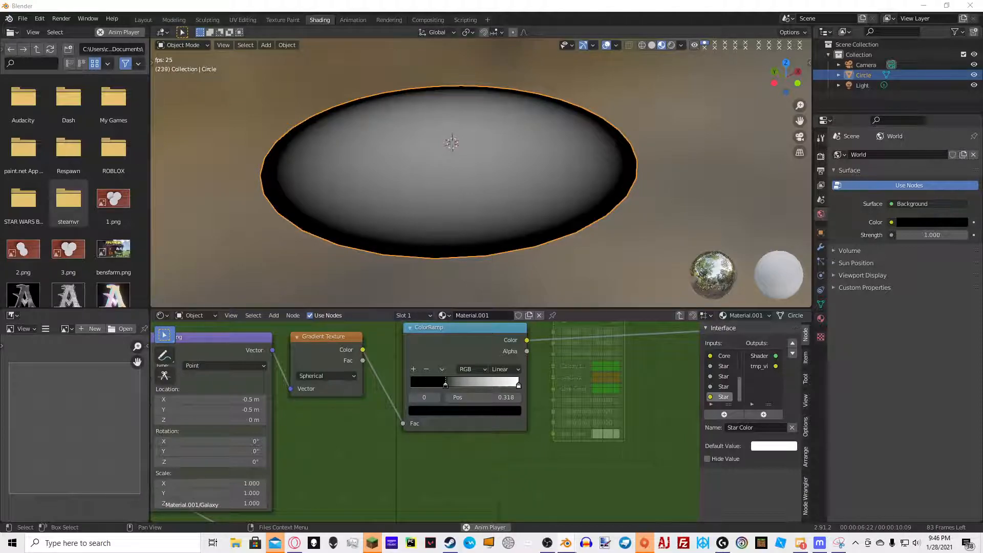
# Add a Math node after the ColorRamp, set its operation to Multiply and its value to 5.7
pyautogui.moveTo(606, 397); pyautogui.dragTo(487, 447, button='middle')
pyautogui.hotkey('shift', 'a')
pyautogui.click(484, 352)
pyautogui.write('math')
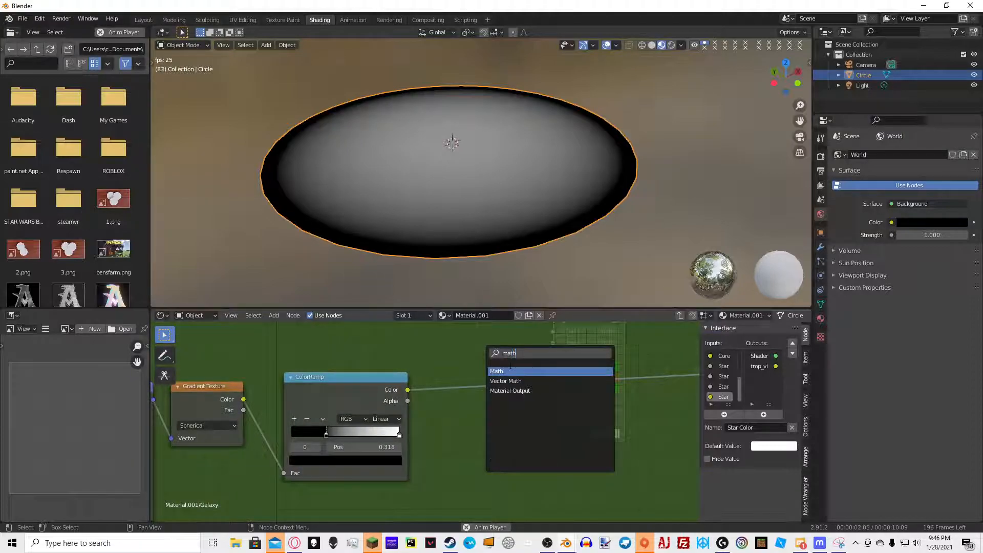
pyautogui.click(505, 372)
pyautogui.click(469, 383)
pyautogui.click(469, 389)
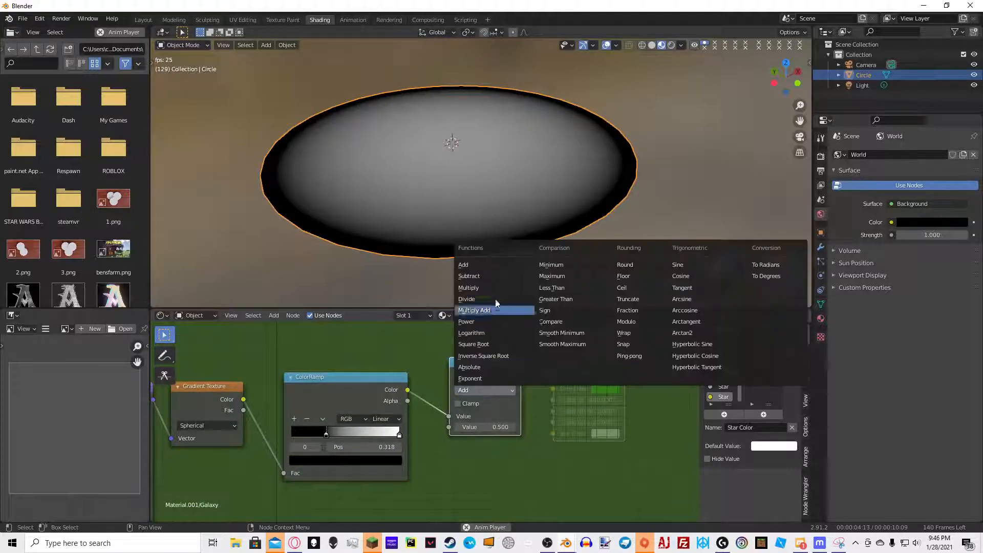
pyautogui.click(527, 287)
pyautogui.moveTo(486, 427); pyautogui.dragTo(510, 425)
pyautogui.click(496, 426)
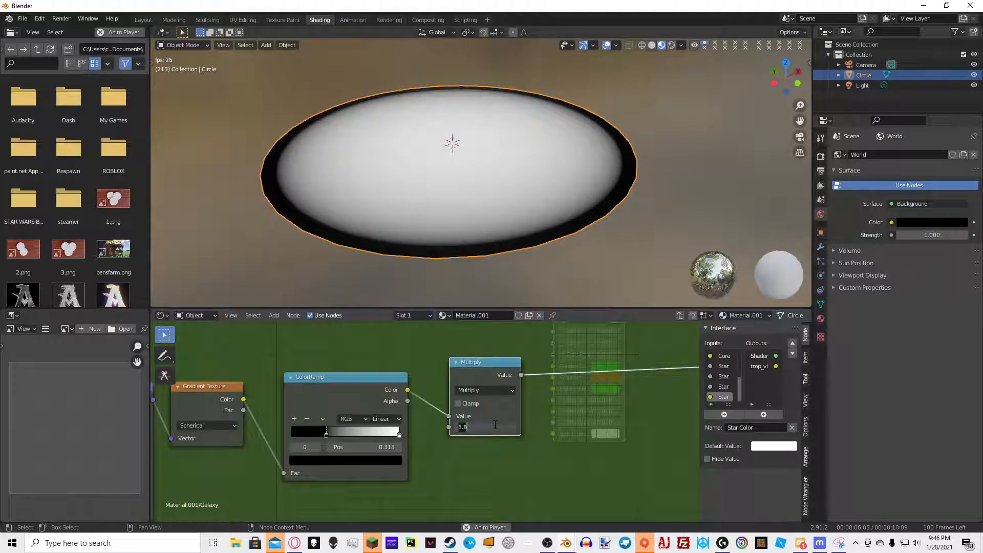
pyautogui.write('5.7')
pyautogui.press('Return')
# Rearrange the Mapping, Gradient Texture, ColorRamp and Multiply nodes within the node layout
pyautogui.moveTo(609, 168); pyautogui.dragTo(582, 182, button='middle')
pyautogui.click(639, 186)
pyautogui.scroll(-6, 534, 220)
pyautogui.scroll(3, 547, 180)
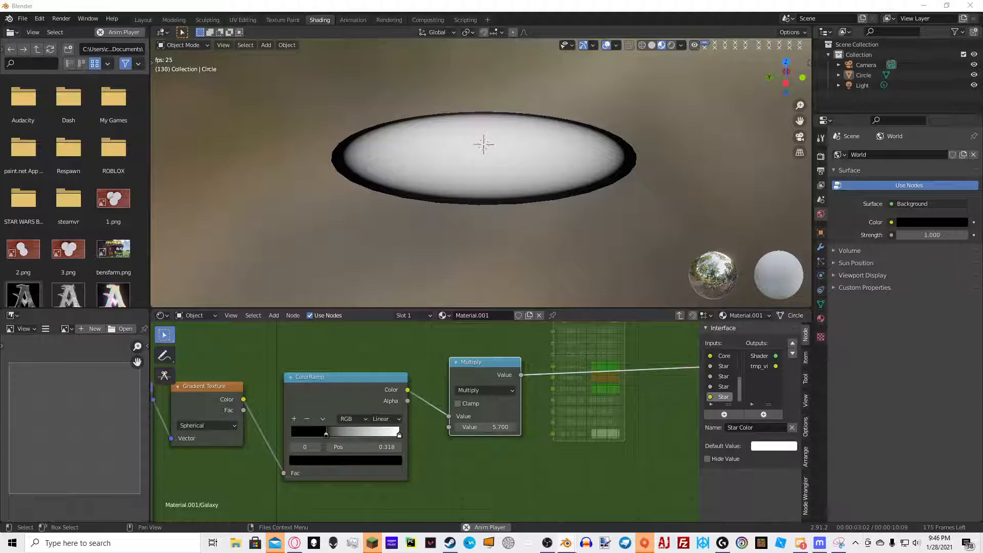
pyautogui.moveTo(474, 369); pyautogui.dragTo(351, 366, button='middle')
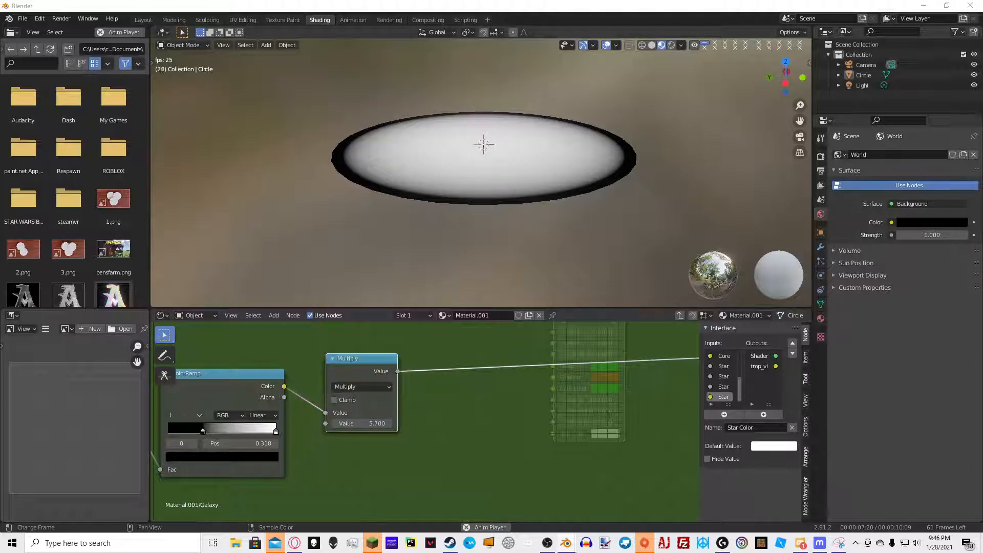
pyautogui.scroll(-3, 318, 421)
pyautogui.moveTo(399, 423); pyautogui.dragTo(459, 417, button='middle')
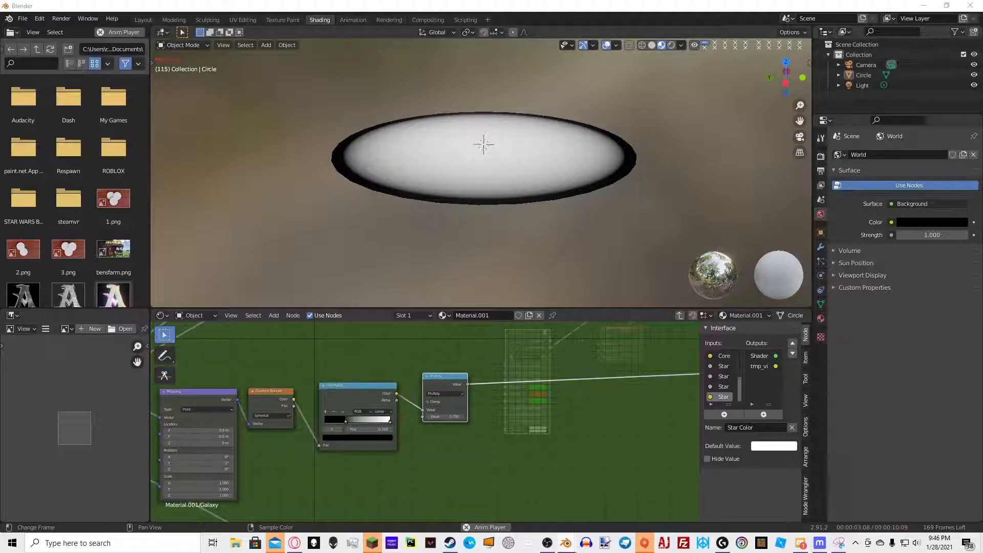
pyautogui.moveTo(258, 423); pyautogui.dragTo(533, 338, button='middle')
pyautogui.scroll(-3, 482, 355)
pyautogui.moveTo(457, 439); pyautogui.dragTo(409, 395, button='middle')
pyautogui.scroll(2, 396, 400)
pyautogui.click(281, 444)
pyautogui.scroll(-4, 430, 399)
pyautogui.moveTo(484, 406); pyautogui.dragTo(434, 438, button='middle')
pyautogui.scroll(-2, 432, 361)
pyautogui.moveTo(404, 483); pyautogui.dragTo(456, 381, button='middle')
pyautogui.moveTo(448, 415); pyautogui.dragTo(454, 389, button='middle')
pyautogui.scroll(5, 433, 397)
pyautogui.moveTo(355, 409); pyautogui.dragTo(380, 421)
pyautogui.scroll(5, 450, 386)
# Add another Gradient Texture node and connect the Spiral Coordinates vector output to its Vector input
pyautogui.hotkey('shift', 'a')
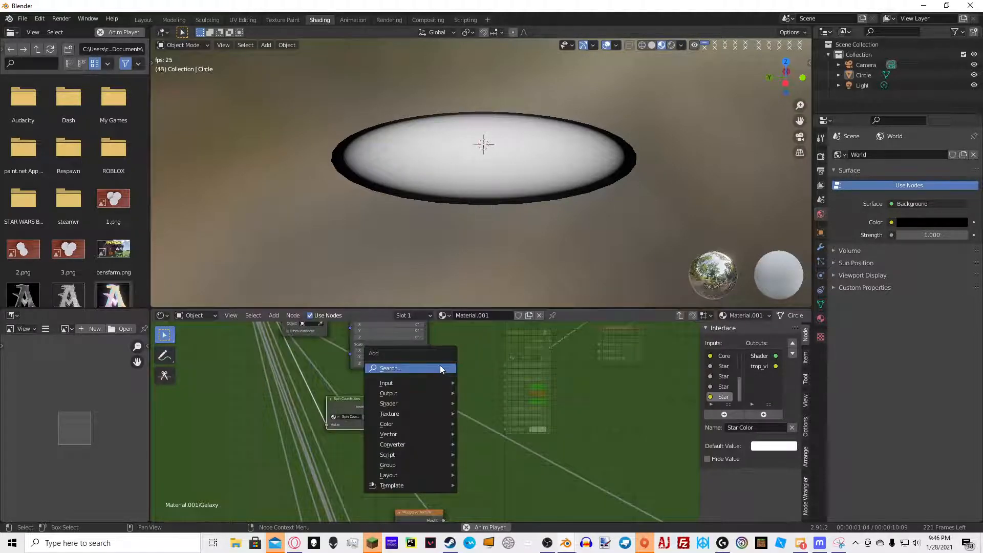
pyautogui.click(441, 366)
pyautogui.write('grade')
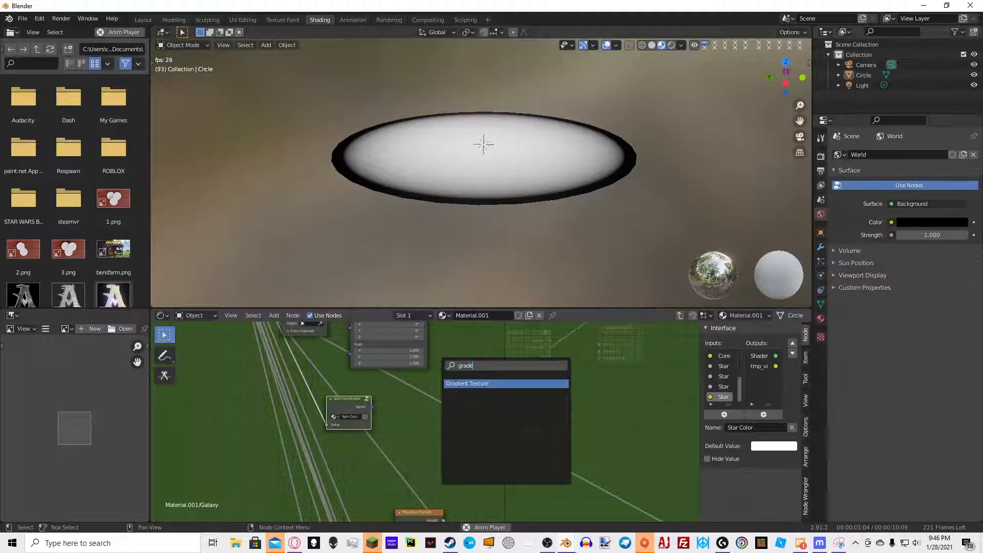
pyautogui.press('Return')
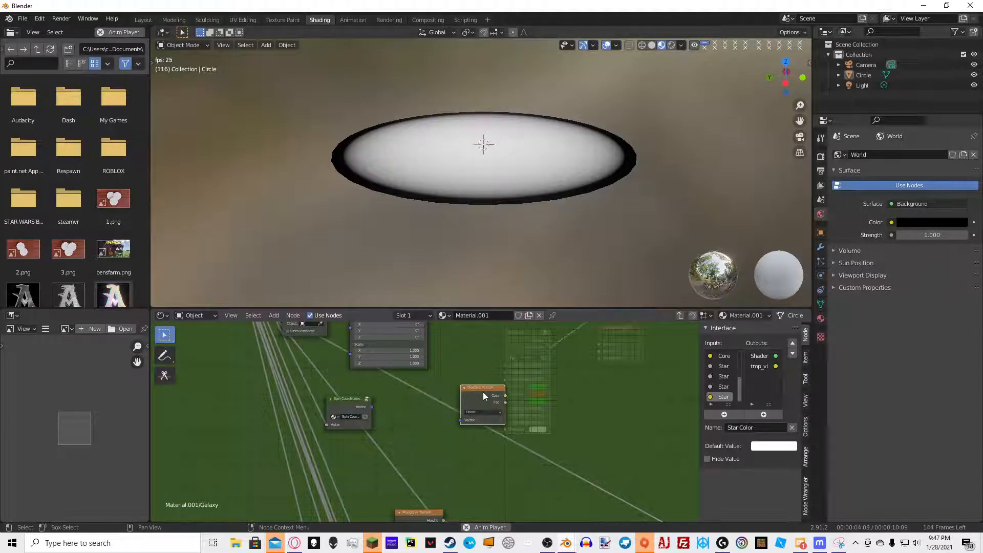
pyautogui.click(457, 358)
pyautogui.moveTo(372, 407); pyautogui.dragTo(460, 390)
pyautogui.moveTo(349, 402); pyautogui.dragTo(207, 413)
pyautogui.moveTo(472, 364); pyautogui.dragTo(400, 411)
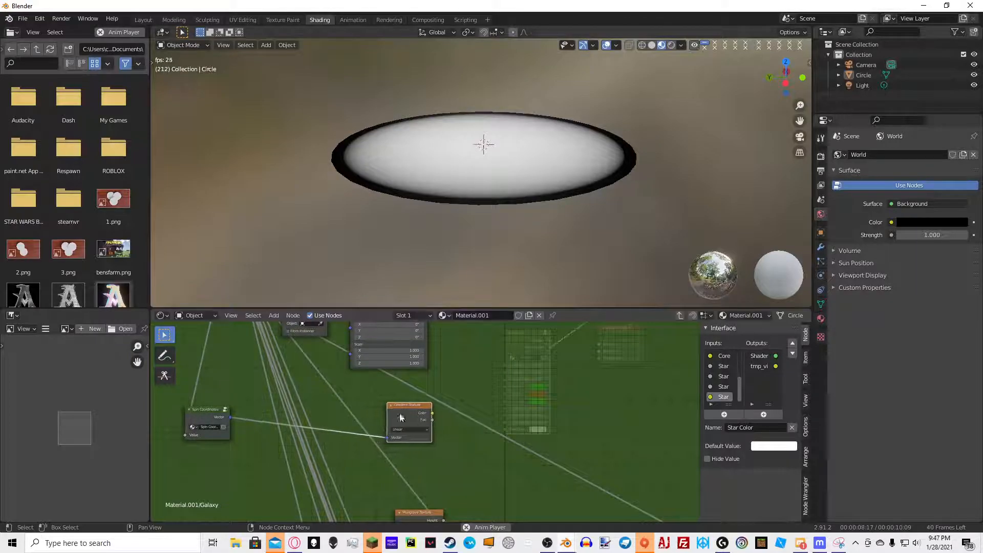
# Reposition the Spiral Coordinates node and connect its output to the other texture nodes
pyautogui.moveTo(405, 442); pyautogui.dragTo(407, 367, button='middle')
pyautogui.scroll(-5, 424, 424)
pyautogui.moveTo(460, 441); pyautogui.dragTo(454, 404, button='middle')
pyautogui.moveTo(286, 328); pyautogui.dragTo(400, 419)
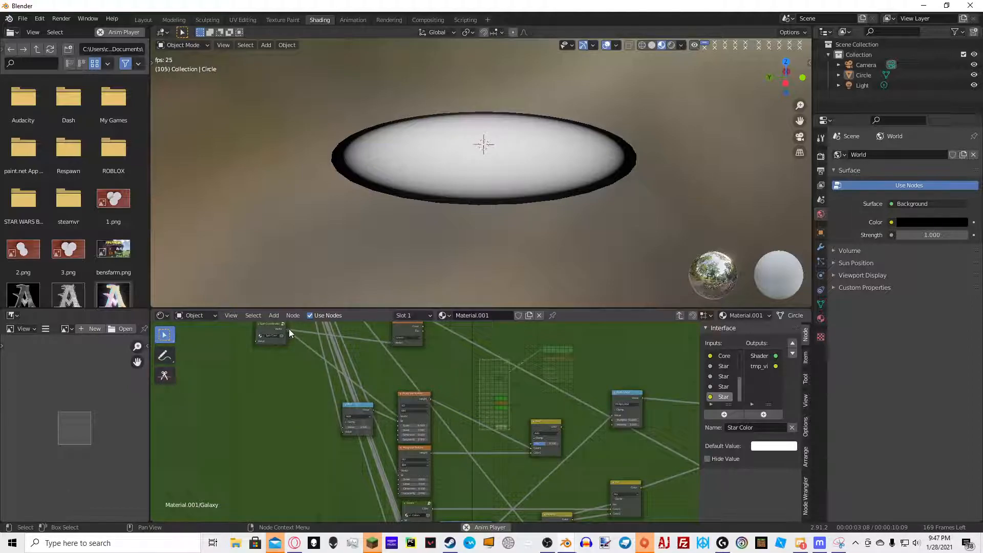
pyautogui.moveTo(288, 329); pyautogui.dragTo(399, 470)
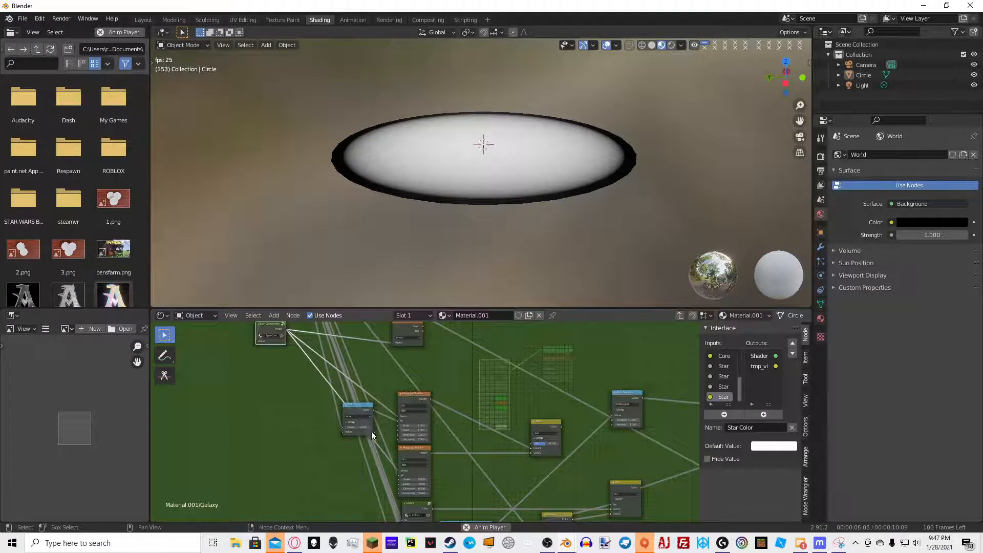
pyautogui.moveTo(276, 327); pyautogui.dragTo(278, 428)
pyautogui.moveTo(303, 454); pyautogui.dragTo(294, 385, button='middle')
pyautogui.moveTo(276, 362); pyautogui.dragTo(375, 462)
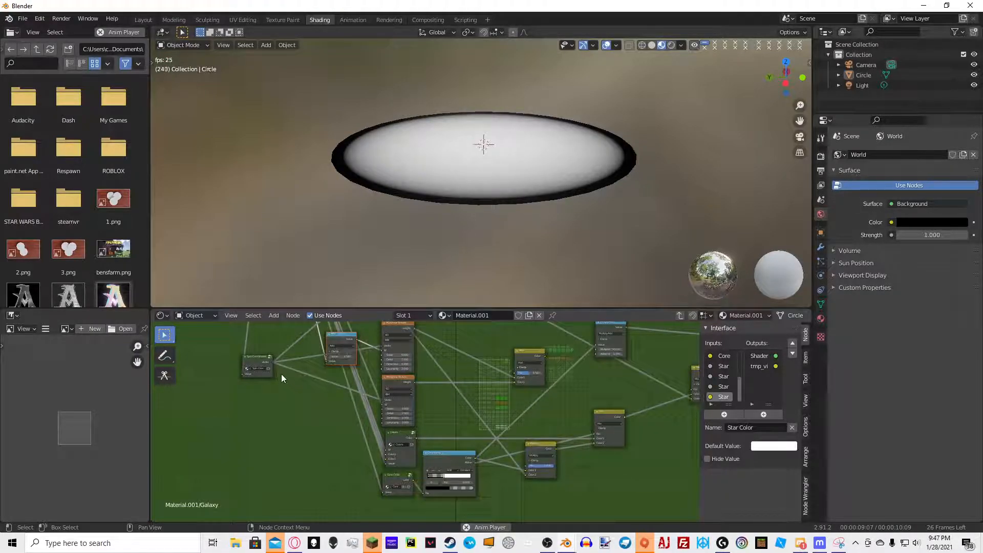
# Open the Colors node group to inspect its contents and return to the Galaxy group
pyautogui.click(406, 461)
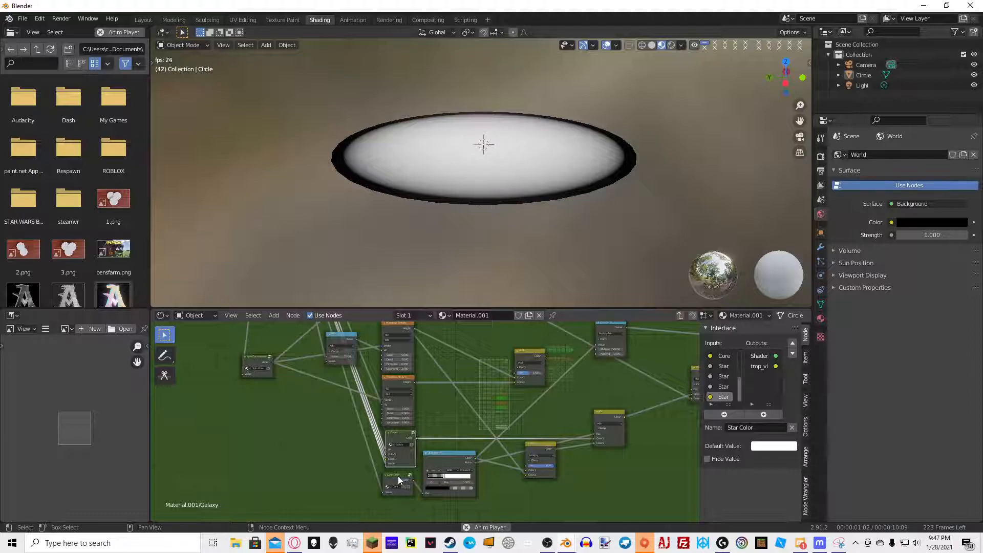
pyautogui.press('Tab')
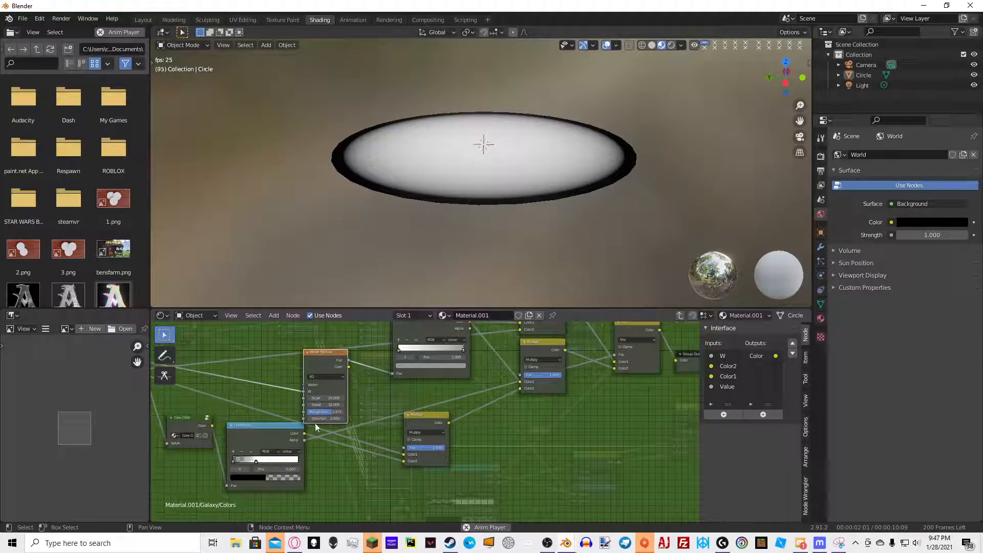
pyautogui.press('Tab')
pyautogui.scroll(-10, 488, 448)
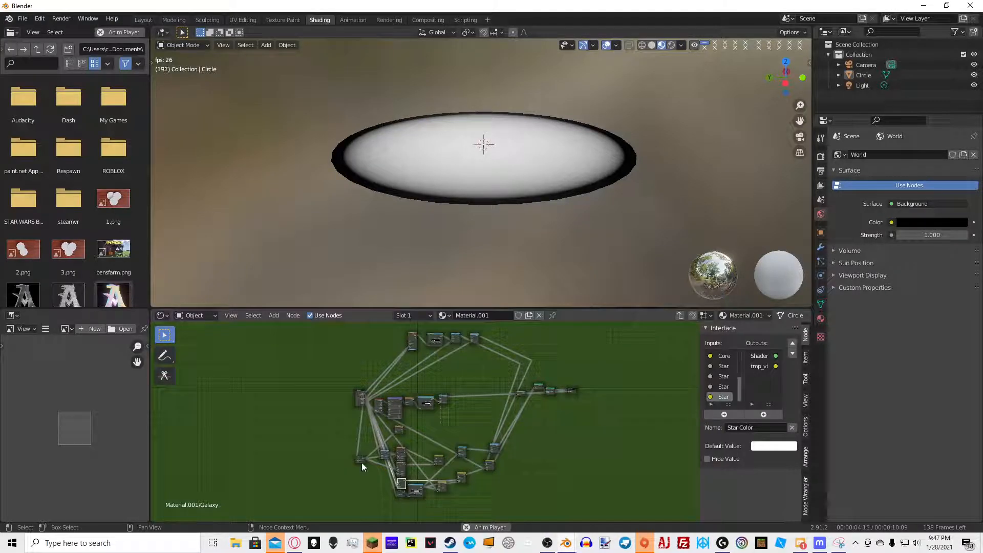
pyautogui.moveTo(364, 459); pyautogui.dragTo(409, 343)
pyautogui.scroll(6, 416, 339)
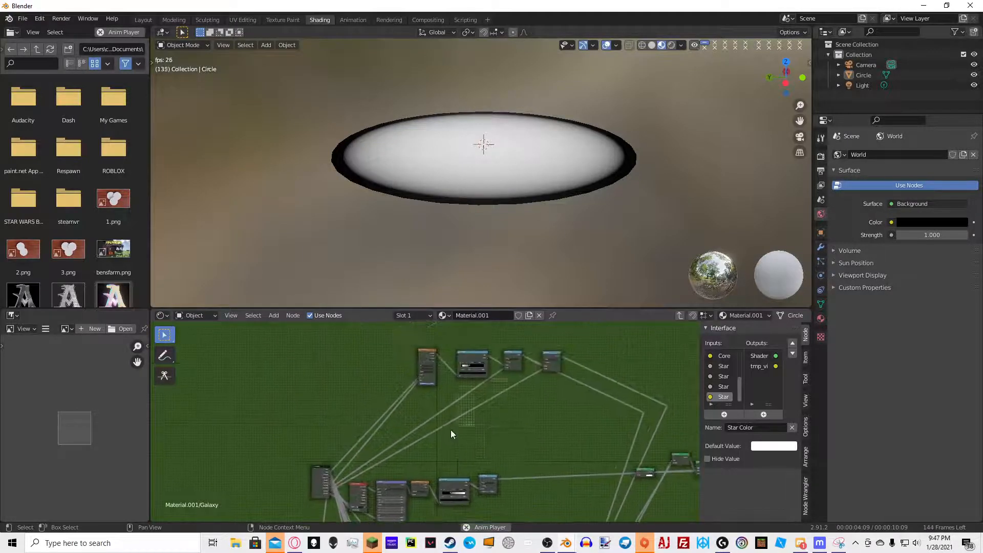
# Add a Reroute point and route the long wire through it to the upper nodes
pyautogui.hotkey('shift', 'a')
pyautogui.click(407, 366)
pyautogui.write('rer')
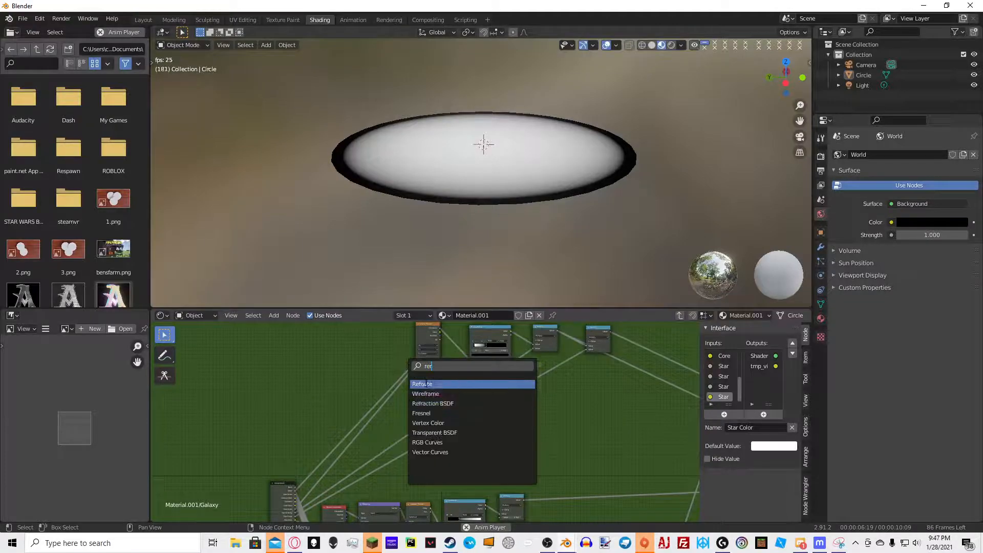
pyautogui.press('Return')
pyautogui.click(380, 445)
pyautogui.moveTo(417, 359); pyautogui.dragTo(379, 444)
pyautogui.moveTo(379, 444); pyautogui.dragTo(407, 387, button='middle')
pyautogui.scroll(-1, 407, 387)
pyautogui.moveTo(382, 501); pyautogui.dragTo(451, 326)
pyautogui.moveTo(451, 327); pyautogui.dragTo(463, 447, button='middle')
pyautogui.scroll(4, 483, 367)
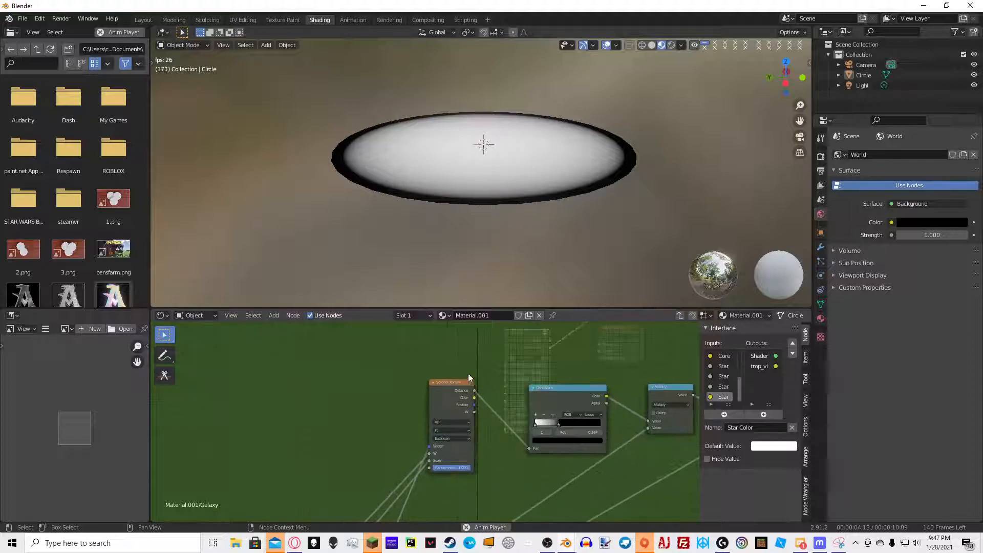
# Rewire the connection between the Voronoi Texture and the ColorRamp and exit the Galaxy node group
pyautogui.moveTo(532, 397); pyautogui.dragTo(468, 460, button='middle')
pyautogui.scroll(-3, 379, 405)
pyautogui.keyDown('ctrl'); pyautogui.keyDown('shift'); pyautogui.click(516, 433); pyautogui.keyUp('shift'); pyautogui.keyUp('ctrl')
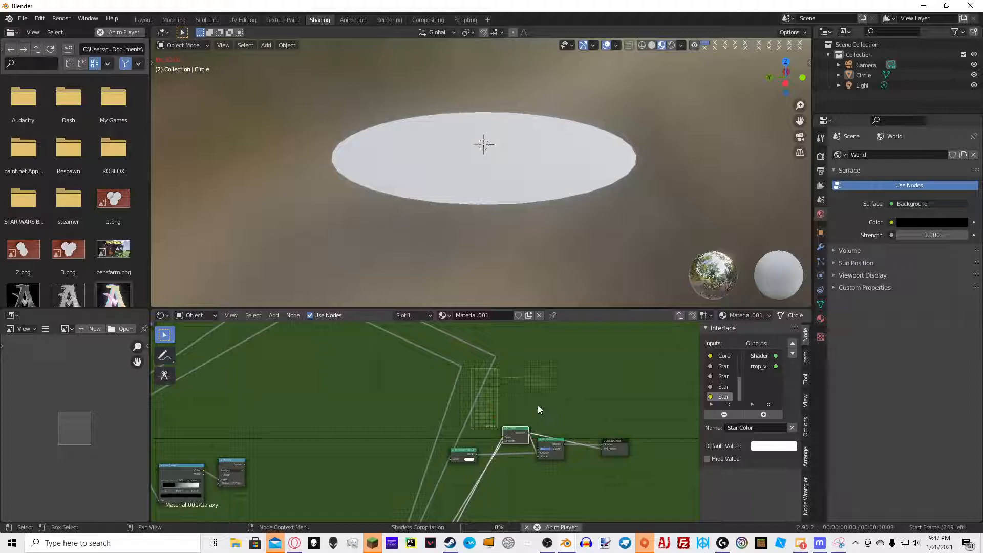
pyautogui.press('Tab')
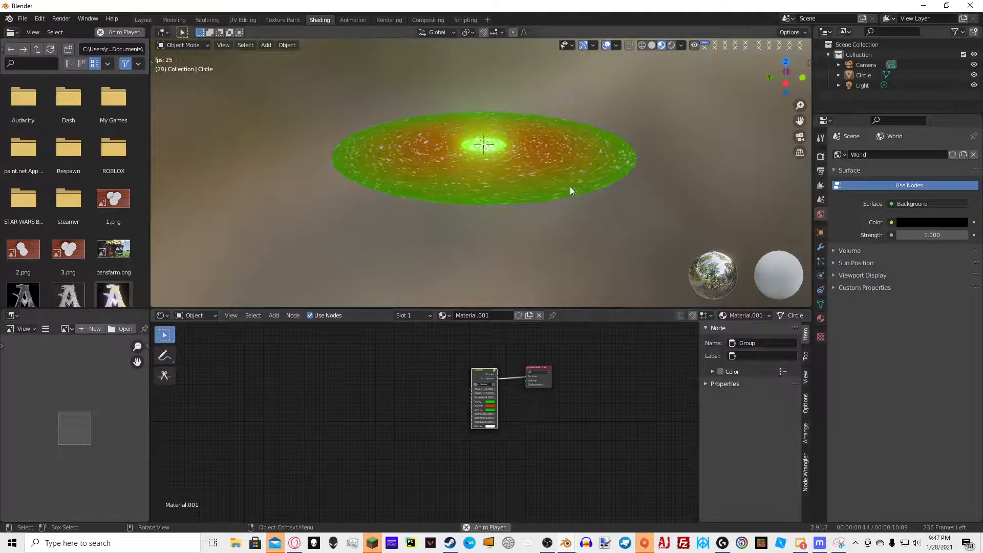
# Inspect the galaxy material on the disc in the viewport and re-enter the Galaxy node group
pyautogui.moveTo(570, 187); pyautogui.dragTo(466, 217, button='middle')
pyautogui.scroll(2, 465, 216)
pyautogui.scroll(-3, 487, 202)
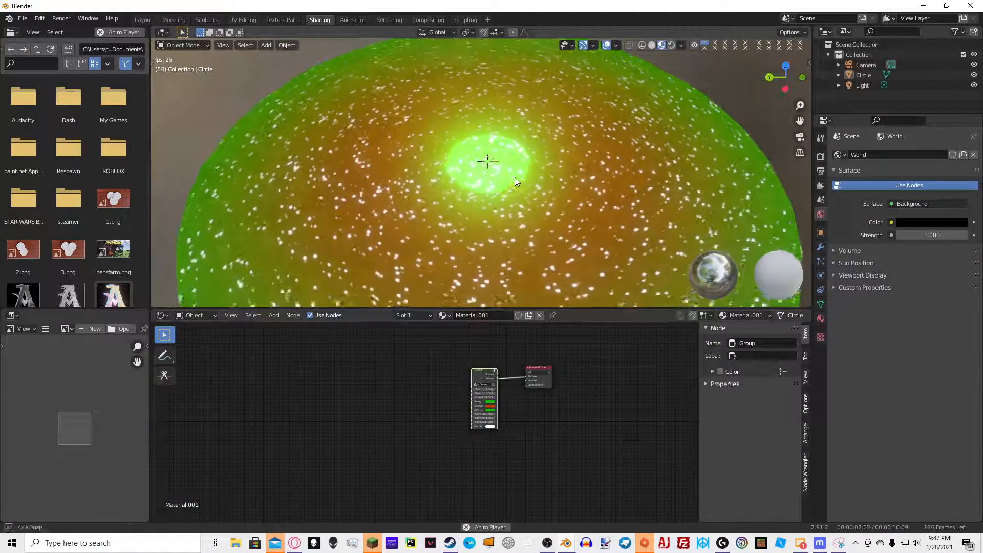
pyautogui.moveTo(512, 183); pyautogui.dragTo(531, 155, button='middle')
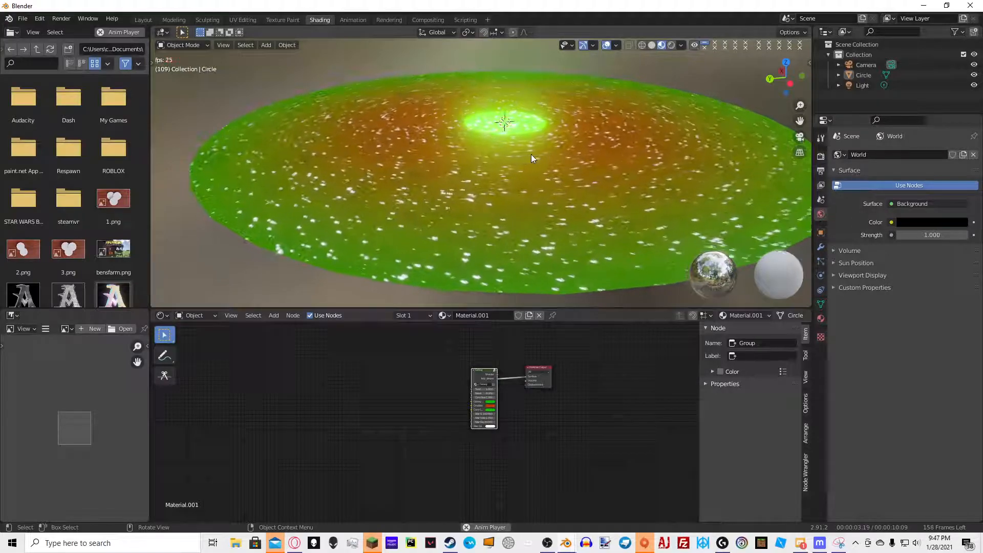
pyautogui.click(531, 155)
pyautogui.press('space')
pyautogui.press('Tab')
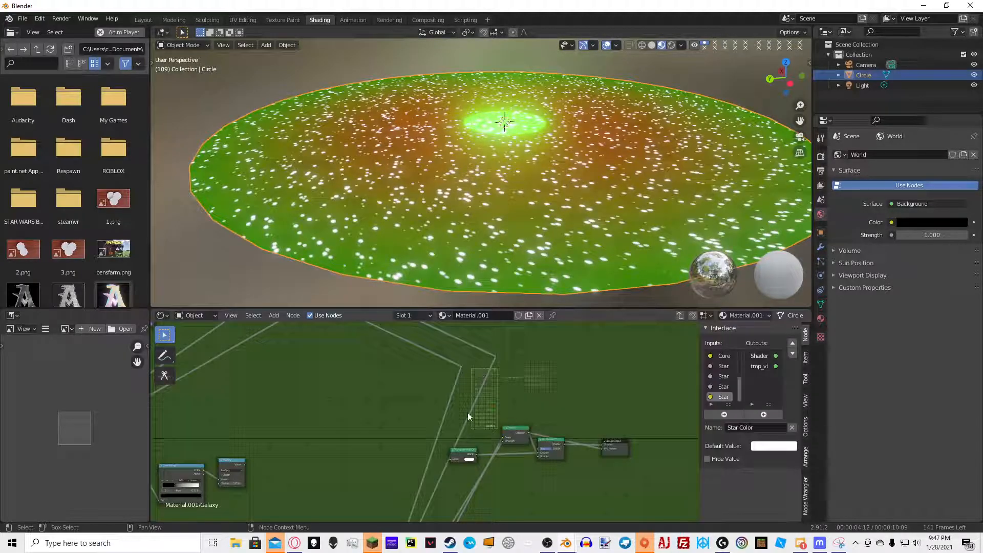
# Set the new Gradient Texture's type to Radial
pyautogui.scroll(5, 494, 396)
pyautogui.scroll(6, 514, 398)
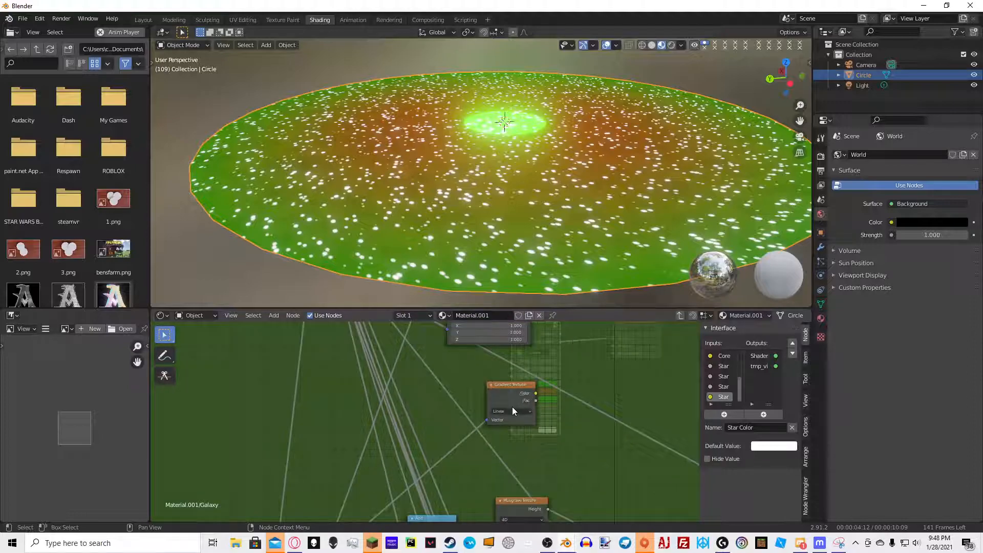
pyautogui.click(512, 410)
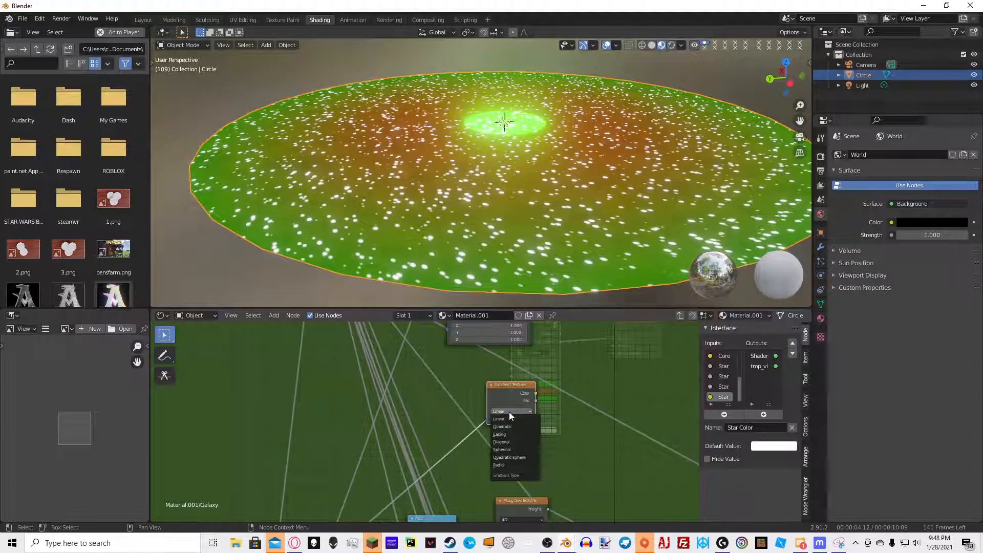
pyautogui.click(509, 465)
pyautogui.moveTo(556, 197); pyautogui.dragTo(500, 243, button='middle')
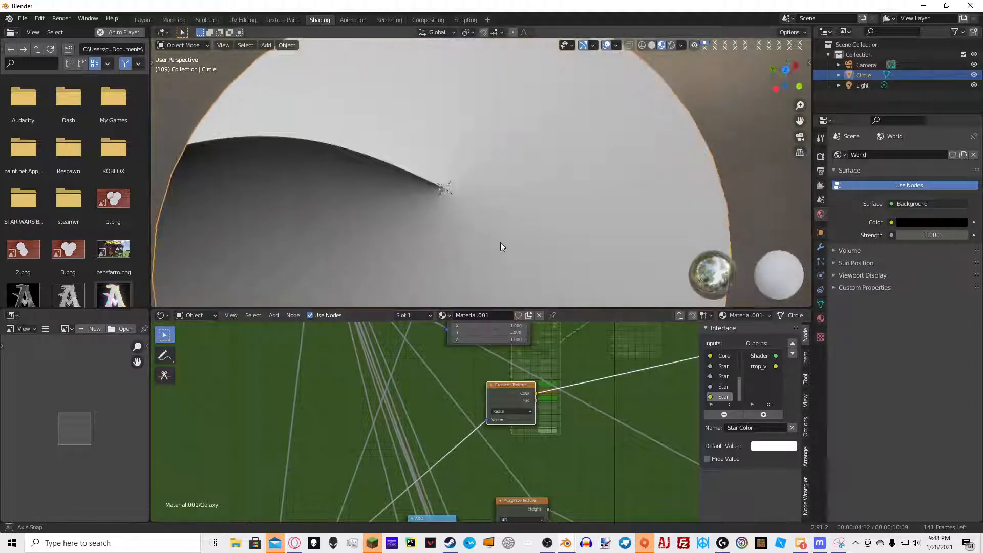
pyautogui.scroll(-8, 485, 210)
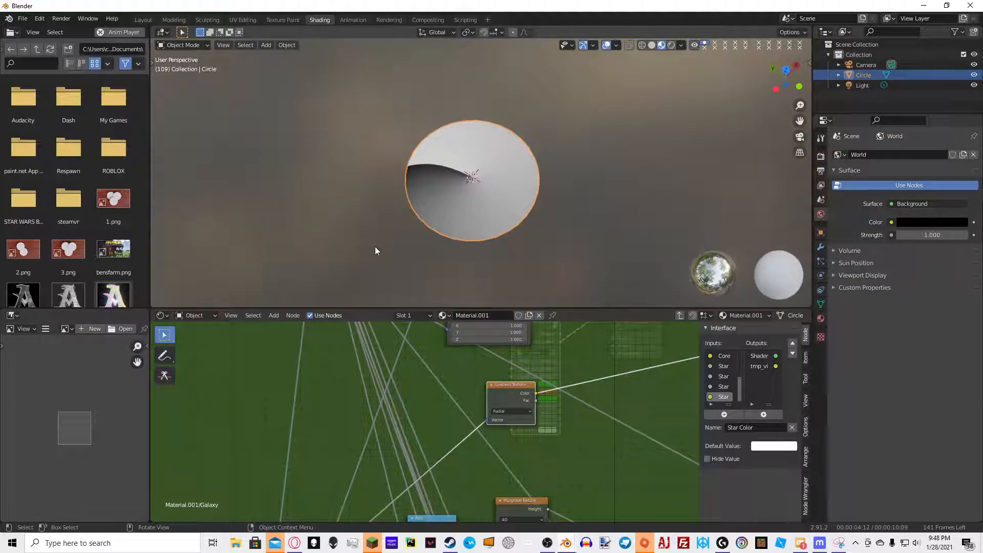
# Add a Math node after the radial Gradient Texture and set its operation to Modulo
pyautogui.moveTo(481, 369); pyautogui.dragTo(380, 362, button='middle')
pyautogui.scroll(5, 433, 374)
pyautogui.hotkey('shift', 'a')
pyautogui.click(480, 347)
pyautogui.write('math')
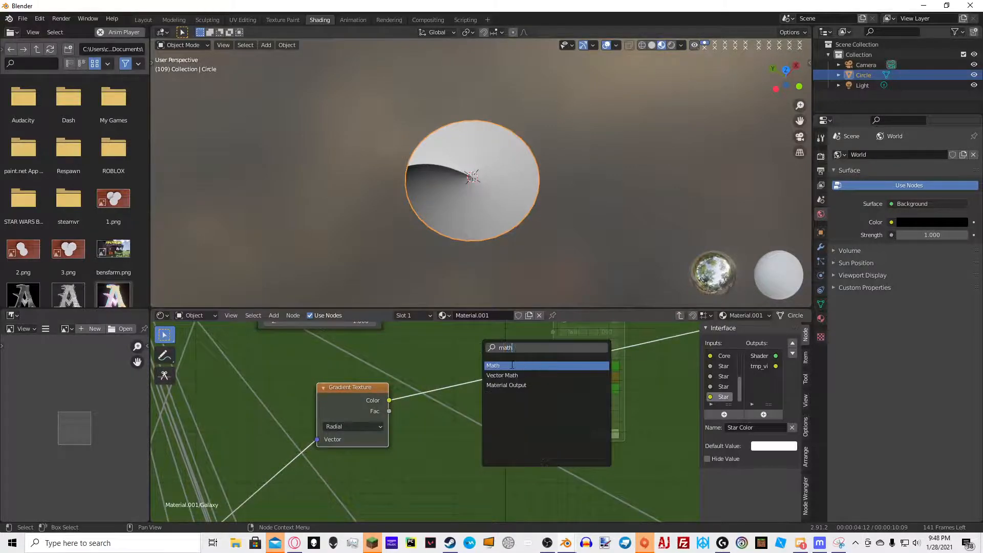
pyautogui.click(512, 366)
pyautogui.click(515, 382)
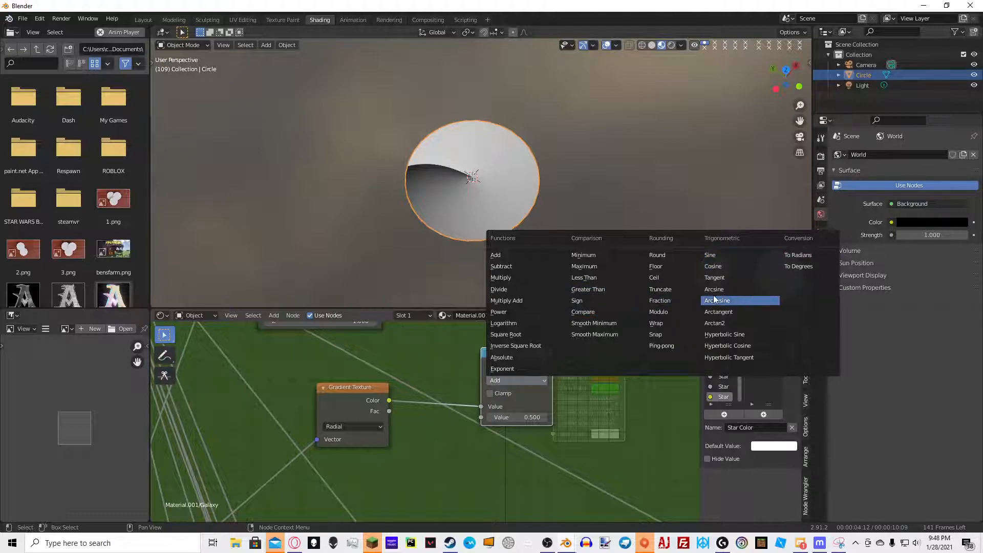
pyautogui.click(659, 312)
# Set the Modulo node's second value to 1/2
pyautogui.doubleClick(540, 418)
pyautogui.press('Return')
pyautogui.doubleClick(529, 412)
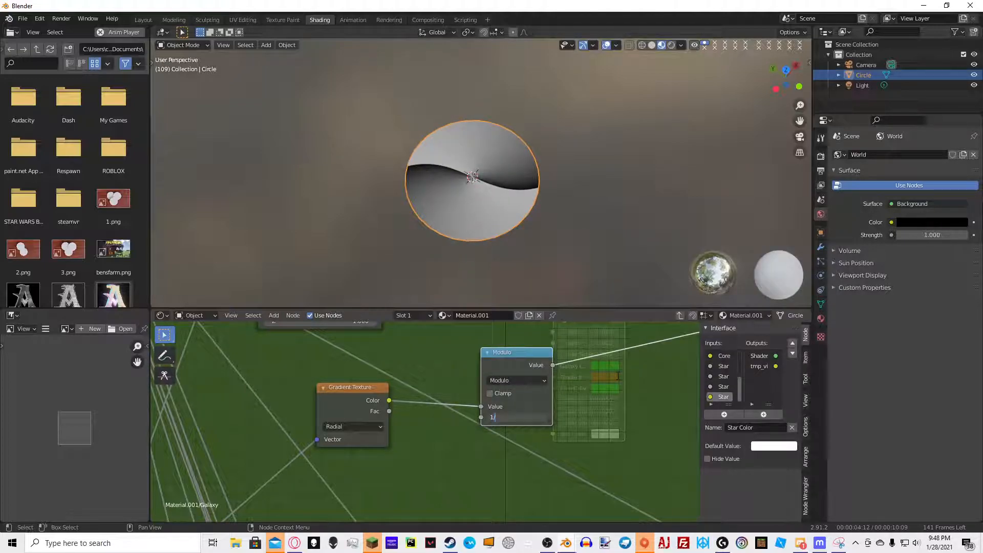
pyautogui.write('1/2')
pyautogui.press('Return')
pyautogui.moveTo(572, 152); pyautogui.dragTo(515, 167, button='middle')
pyautogui.scroll(5, 515, 167)
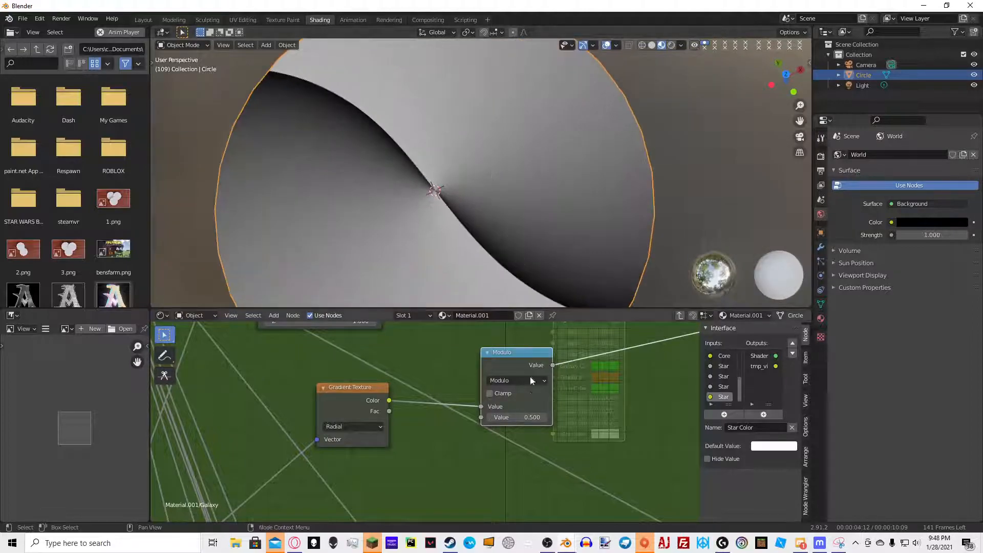
# Set the Modulo node's second value to 1/3
pyautogui.doubleClick(517, 417)
pyautogui.write('1/')
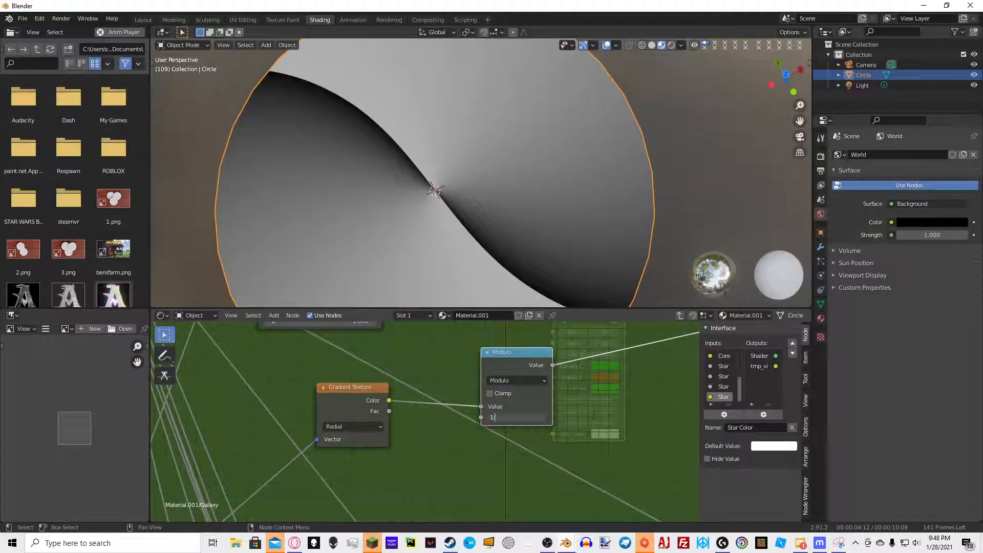
pyautogui.write('3')
pyautogui.press('Return')
# Set the Modulo node's second value to 1/5
pyautogui.doubleClick(533, 417)
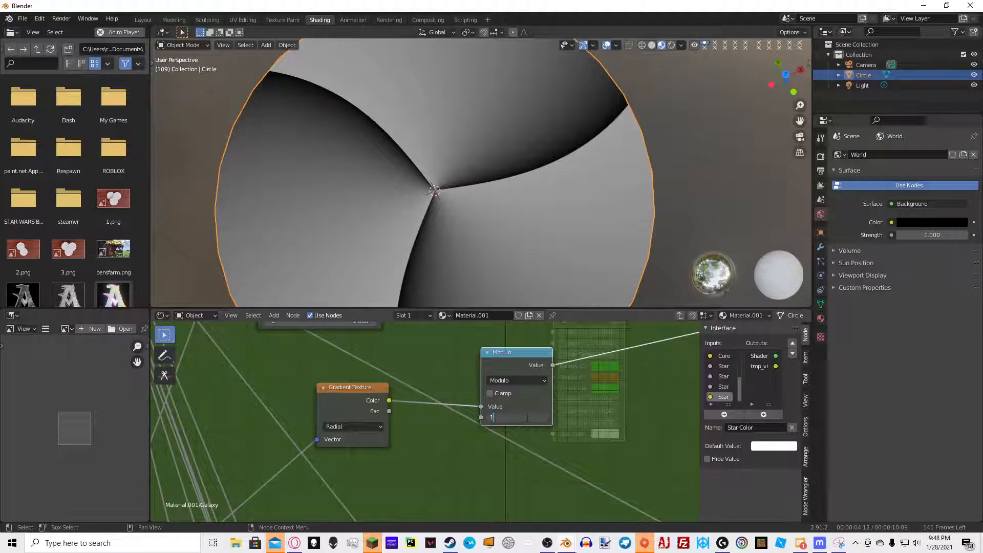
pyautogui.write('1/5')
pyautogui.press('Return')
# Add a Math node set to Divide and connect its output to the Modulo node's second value
pyautogui.scroll(-5, 522, 266)
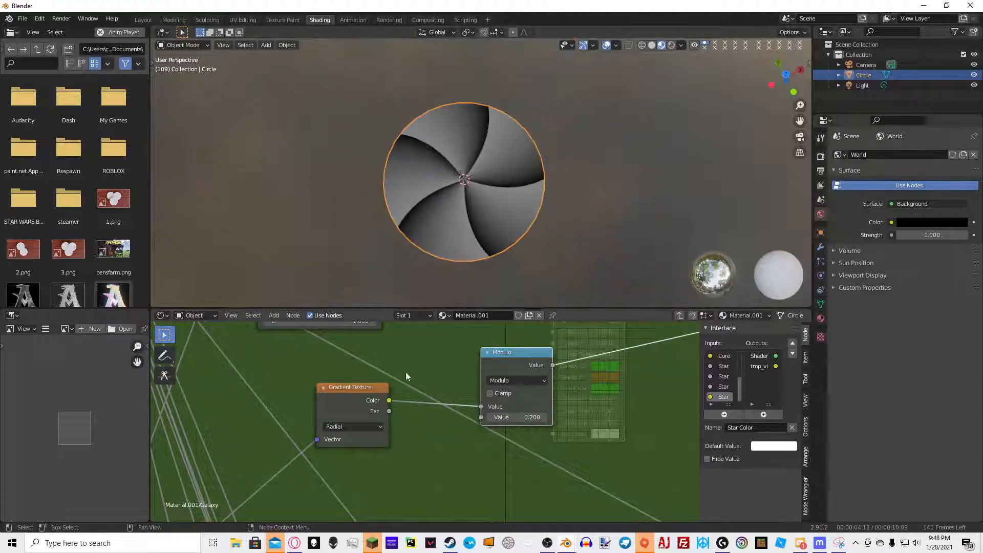
pyautogui.scroll(-3, 484, 353)
pyautogui.scroll(-6, 442, 376)
pyautogui.moveTo(315, 341); pyautogui.dragTo(294, 378)
pyautogui.scroll(5, 499, 414)
pyautogui.moveTo(499, 381); pyautogui.dragTo(539, 363)
pyautogui.moveTo(420, 401); pyautogui.dragTo(419, 390)
pyautogui.moveTo(377, 388); pyautogui.dragTo(356, 375, button='middle')
pyautogui.scroll(4, 438, 417)
pyautogui.hotkey('shift', 'a')
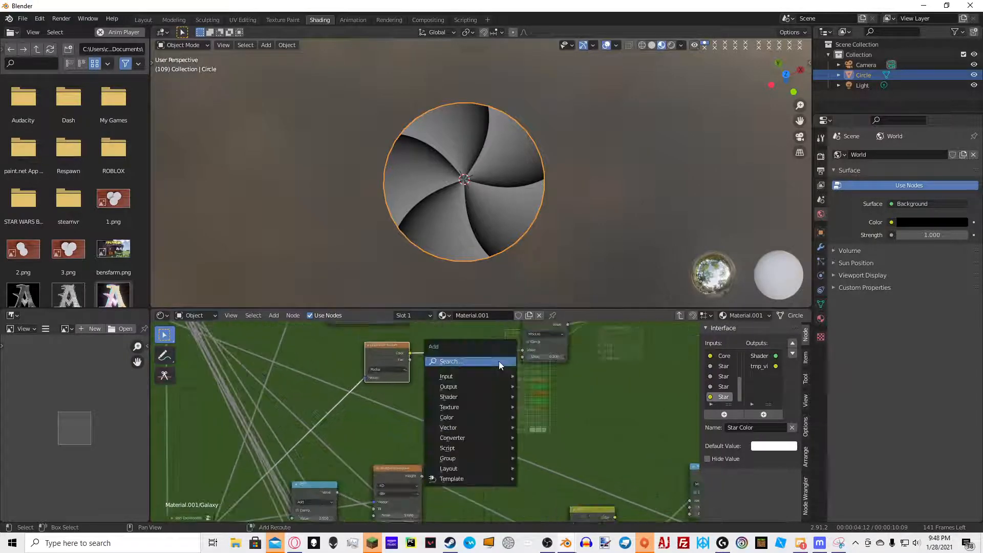
pyautogui.click(499, 363)
pyautogui.write('math')
pyautogui.press('Return')
pyautogui.click(459, 385)
pyautogui.click(461, 383)
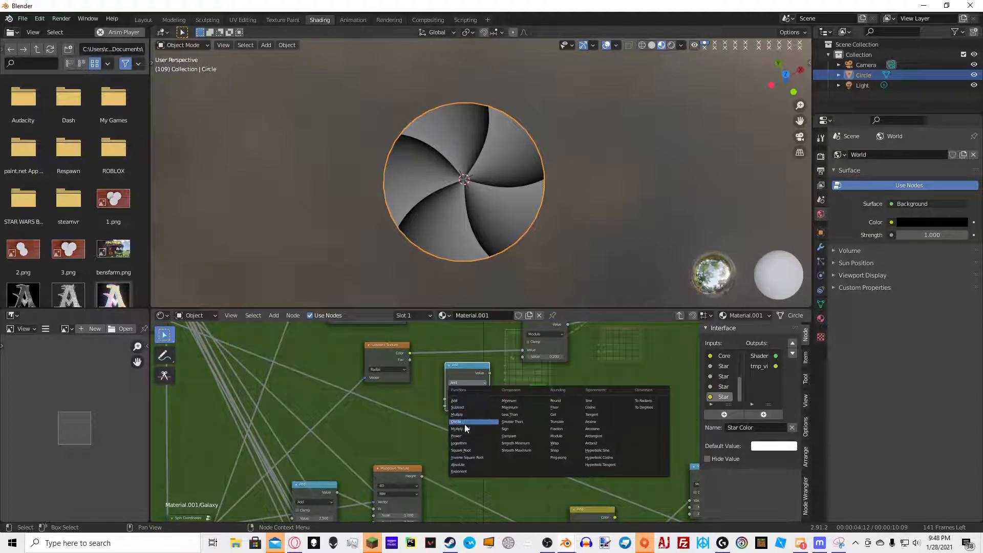
pyautogui.click(465, 423)
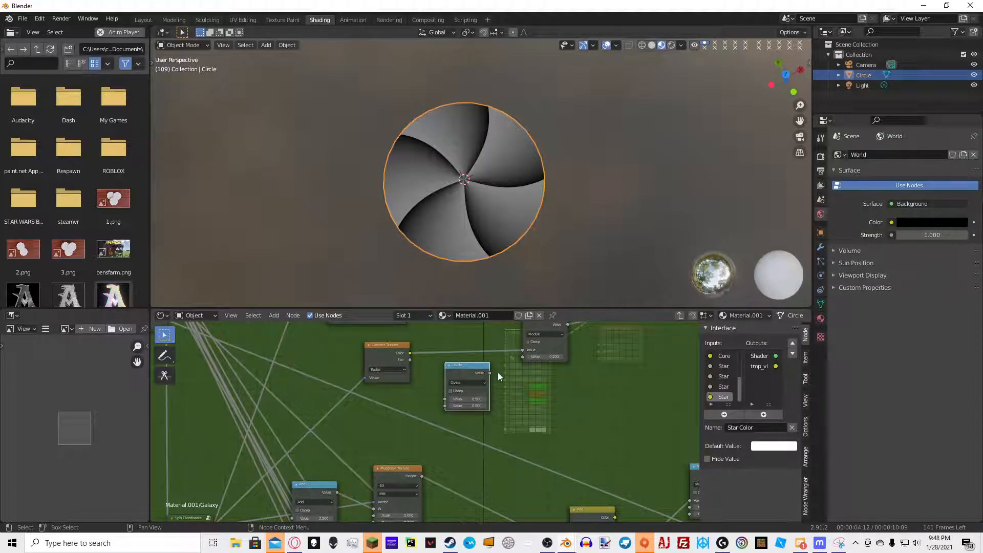
pyautogui.press('Return')
pyautogui.moveTo(490, 373); pyautogui.dragTo(507, 373)
# Set the Divide node's second value to 3
pyautogui.click(481, 413)
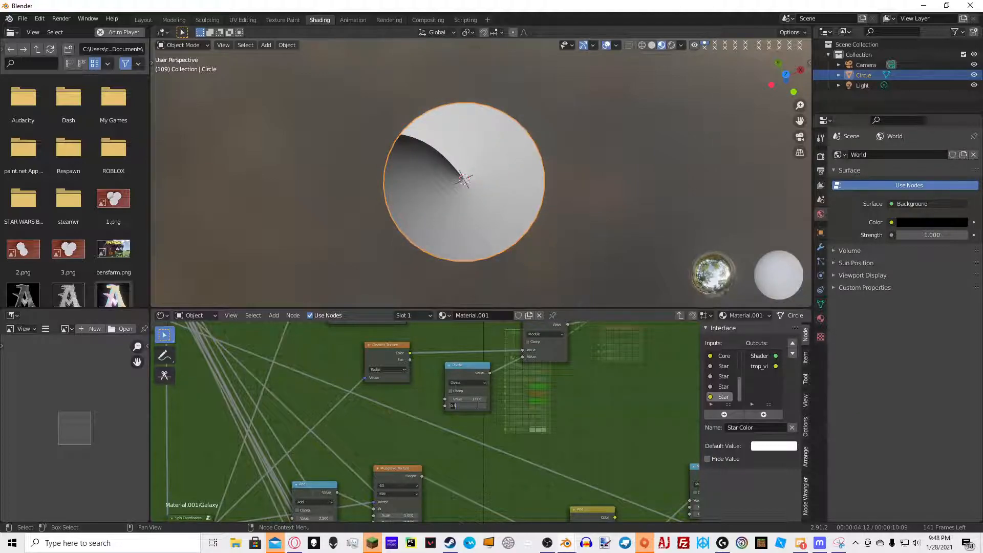
pyautogui.write('2')
pyautogui.press('Return')
pyautogui.press('BackSpace')
pyautogui.press('BackSpace')
pyautogui.press('BackSpace')
pyautogui.write('3')
pyautogui.press('Return')
# Expose the Divide node's divisor as a new group input and name it Arms
pyautogui.moveTo(438, 385); pyautogui.dragTo(517, 452, button='middle')
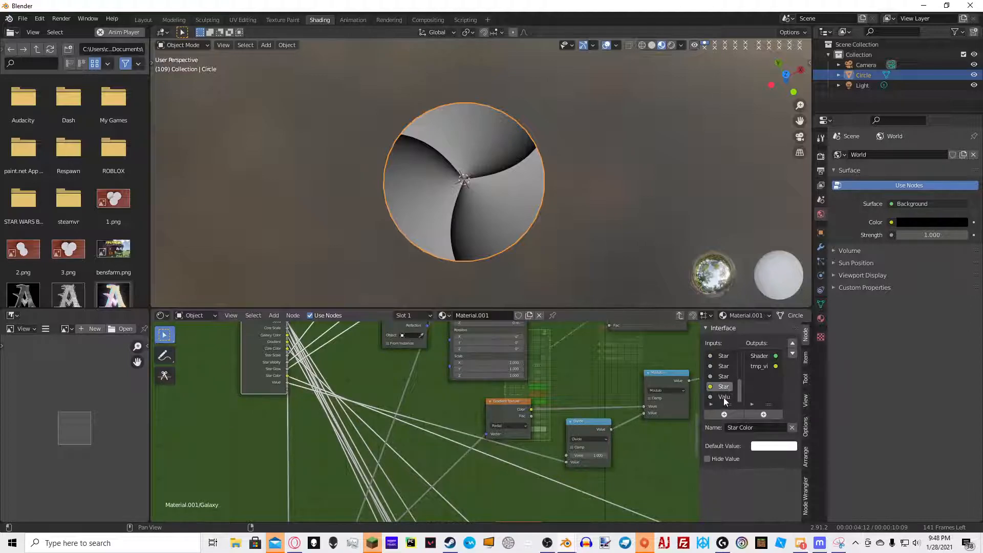
pyautogui.click(724, 398)
pyautogui.click(737, 428)
pyautogui.write('R')
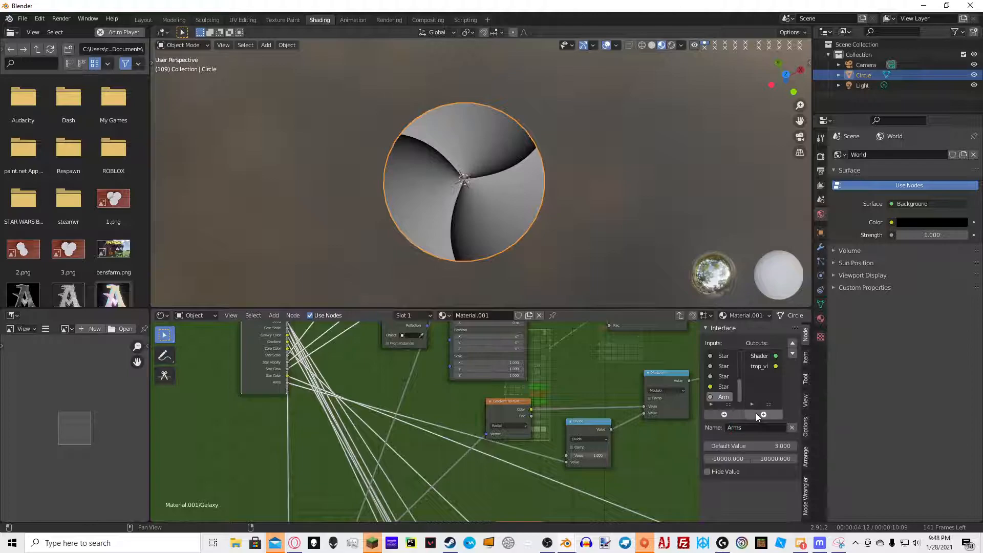
# Exit the node group and set the Galaxy node's Arms value to 5
pyautogui.press('Tab')
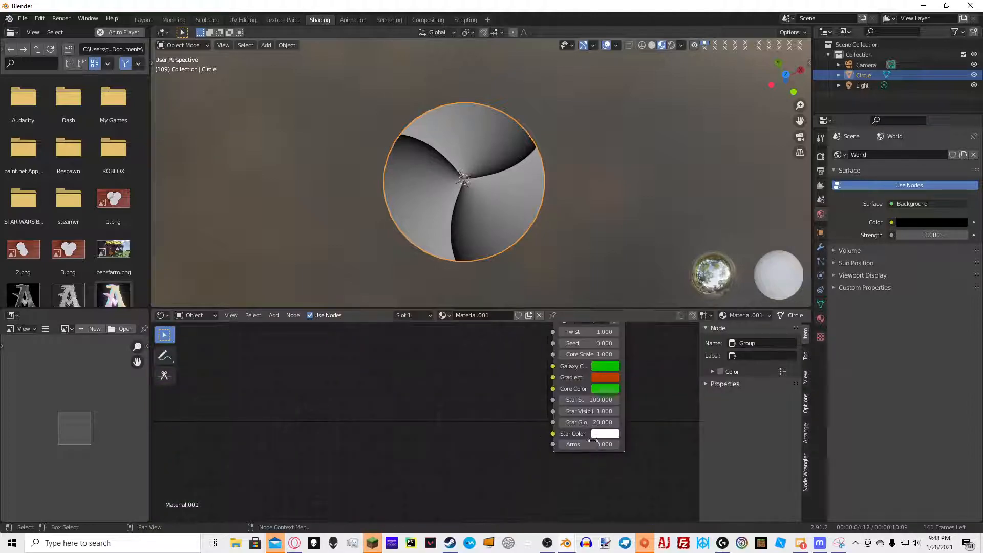
pyautogui.moveTo(599, 445)
pyautogui.mouseDown()
pyautogui.moveTo(623, 445)
pyautogui.moveTo(601, 445)
pyautogui.mouseUp()
pyautogui.scroll(6, 566, 187)
pyautogui.scroll(-2, 569, 185)
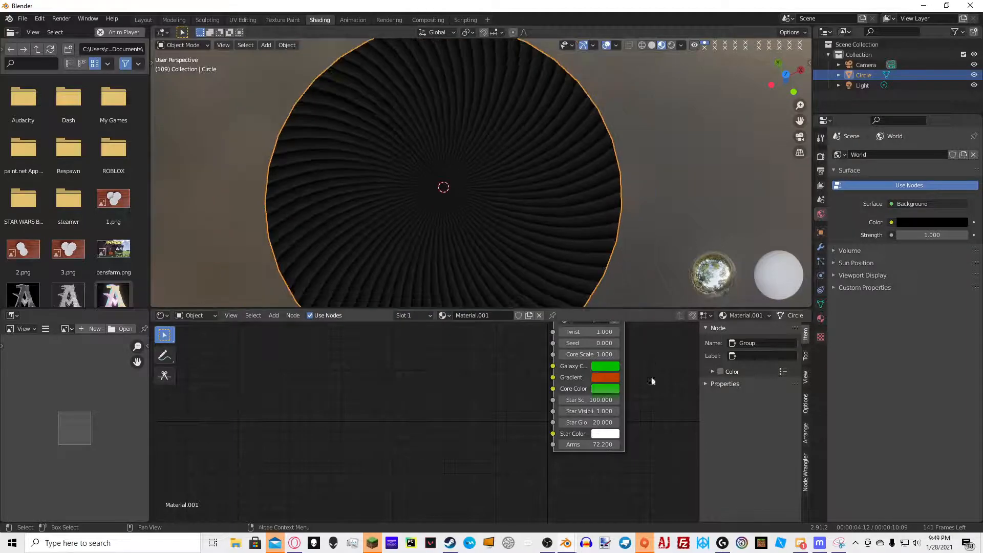
pyautogui.doubleClick(600, 444)
pyautogui.write('1')
pyautogui.press('Return')
pyautogui.click(597, 445)
pyautogui.write('1.0')
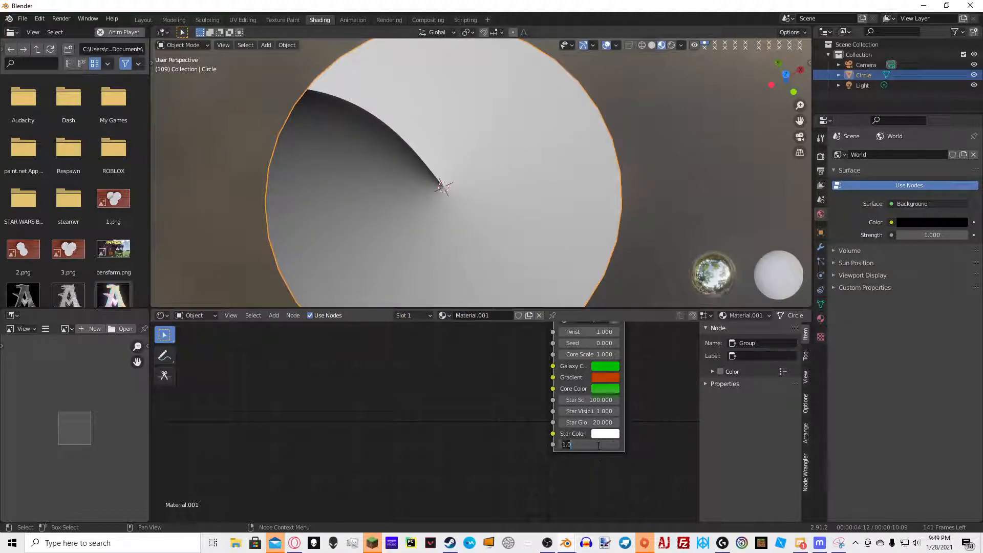
pyautogui.press('Return')
pyautogui.click(603, 444)
pyautogui.write('6')
pyautogui.press('Return')
pyautogui.click(589, 444)
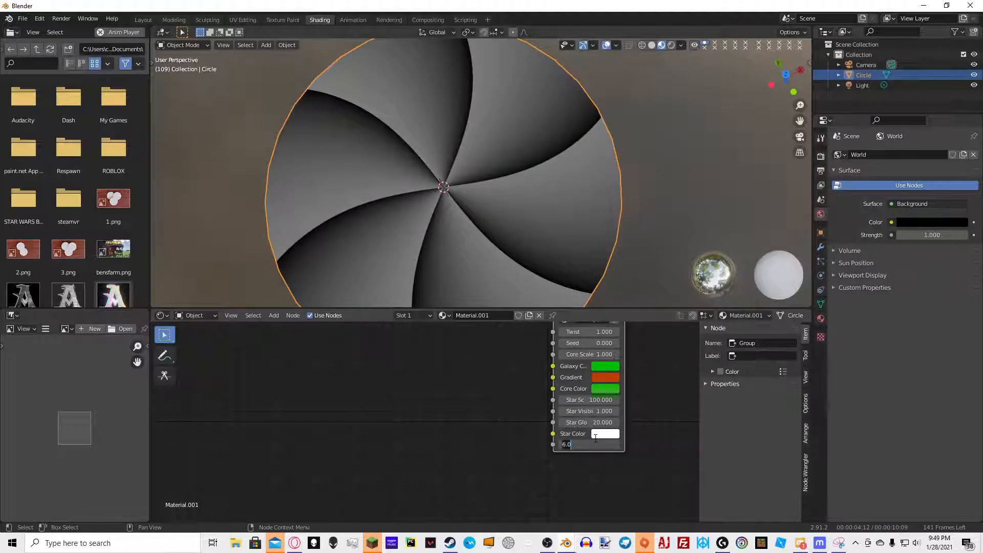
pyautogui.write('5')
pyautogui.press('Return')
# Set the Galaxy node's Twist value to 2
pyautogui.press('Tab')
pyautogui.scroll(4, 574, 405)
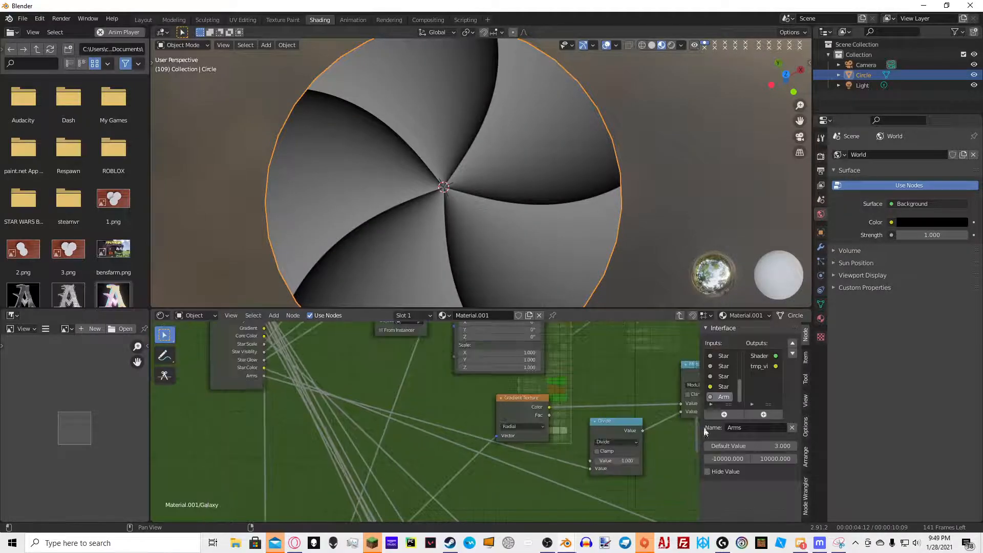
pyautogui.moveTo(575, 410); pyautogui.dragTo(525, 409, button='middle')
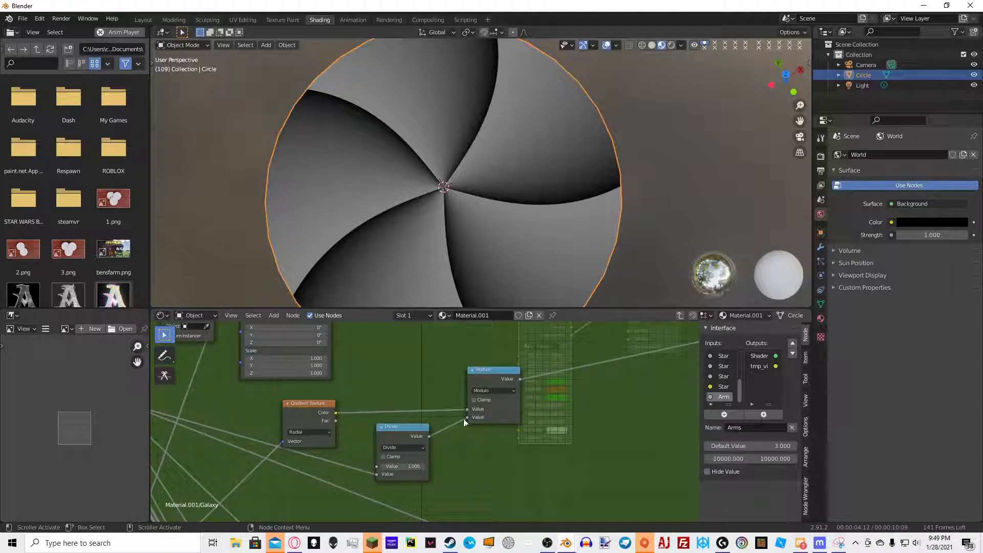
pyautogui.scroll(-5, 470, 420)
pyautogui.press('Tab')
pyautogui.scroll(2, 567, 417)
pyautogui.scroll(1, 566, 416)
pyautogui.moveTo(588, 411); pyautogui.dragTo(536, 424, button='middle')
pyautogui.moveTo(517, 356); pyautogui.dragTo(543, 359)
pyautogui.scroll(-4, 472, 229)
pyautogui.scroll(2, 555, 257)
pyautogui.scroll(1, 555, 257)
pyautogui.click(530, 356)
pyautogui.write('2')
pyautogui.press('Return')
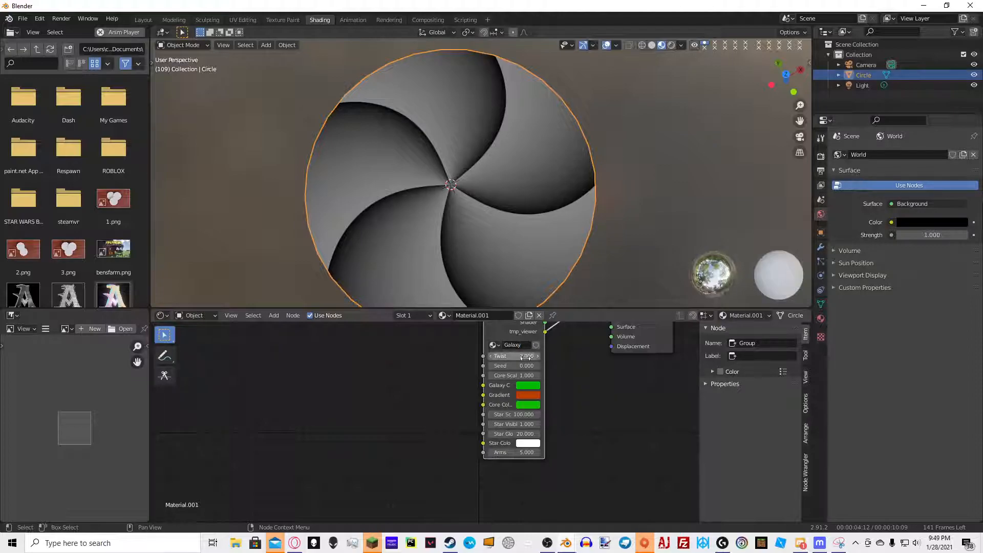
# Inside the group, add a ColorRamp node fed by the Modulo node's output
pyautogui.press('Tab')
pyautogui.scroll(-5, 512, 338)
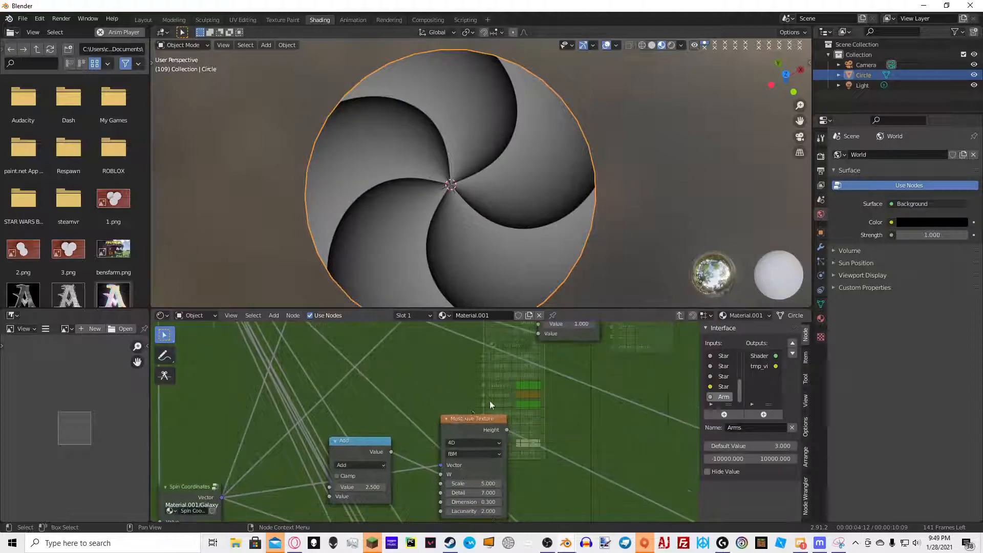
pyautogui.scroll(3, 472, 340)
pyautogui.moveTo(447, 358); pyautogui.dragTo(429, 415, button='middle')
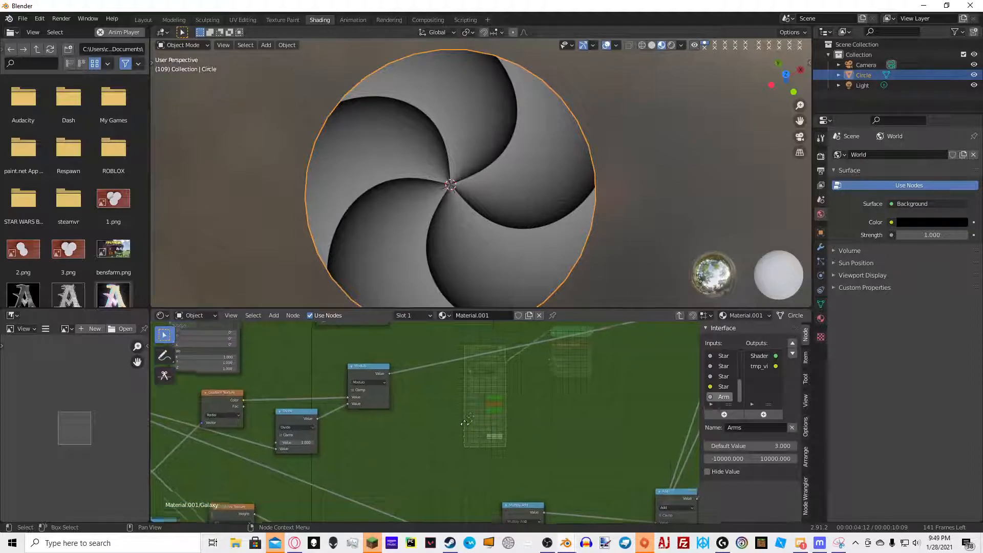
pyautogui.moveTo(438, 345); pyautogui.dragTo(428, 355, button='middle')
pyautogui.hotkey('shift', 'a')
pyautogui.click(432, 353)
pyautogui.write('colo')
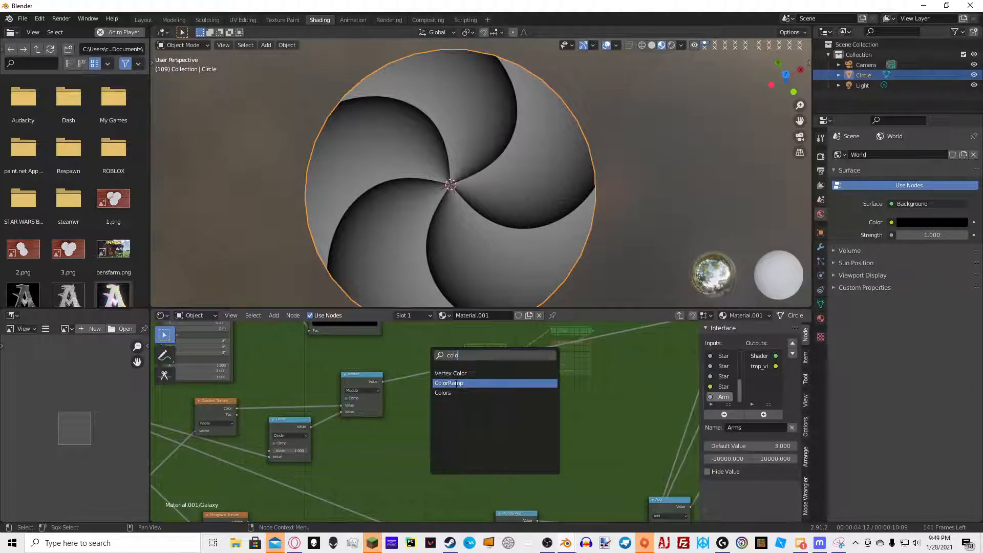
pyautogui.click(455, 384)
pyautogui.click(448, 365)
pyautogui.scroll(5, 462, 370)
pyautogui.moveTo(474, 361); pyautogui.dragTo(459, 412, button='middle')
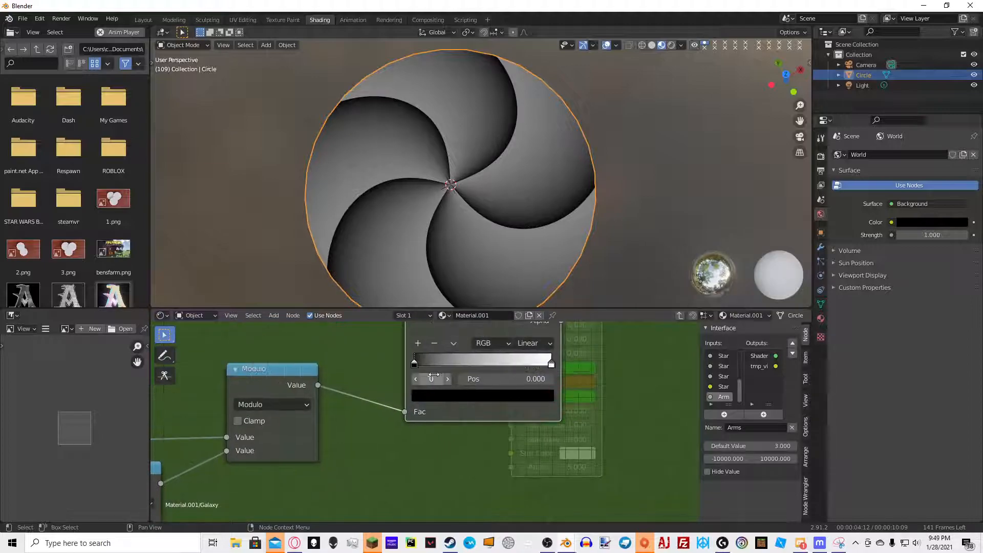
# Recolour the ColorRamp's stops to white and adjust their alpha
pyautogui.moveTo(425, 368); pyautogui.dragTo(393, 364)
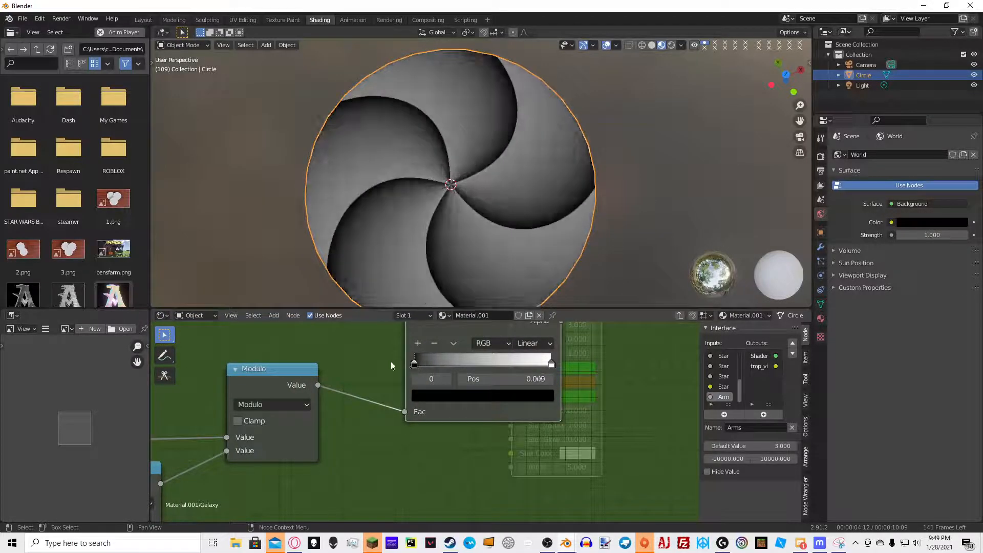
pyautogui.click(458, 398)
pyautogui.moveTo(527, 277); pyautogui.dragTo(525, 207)
pyautogui.moveTo(484, 378); pyautogui.dragTo(392, 375)
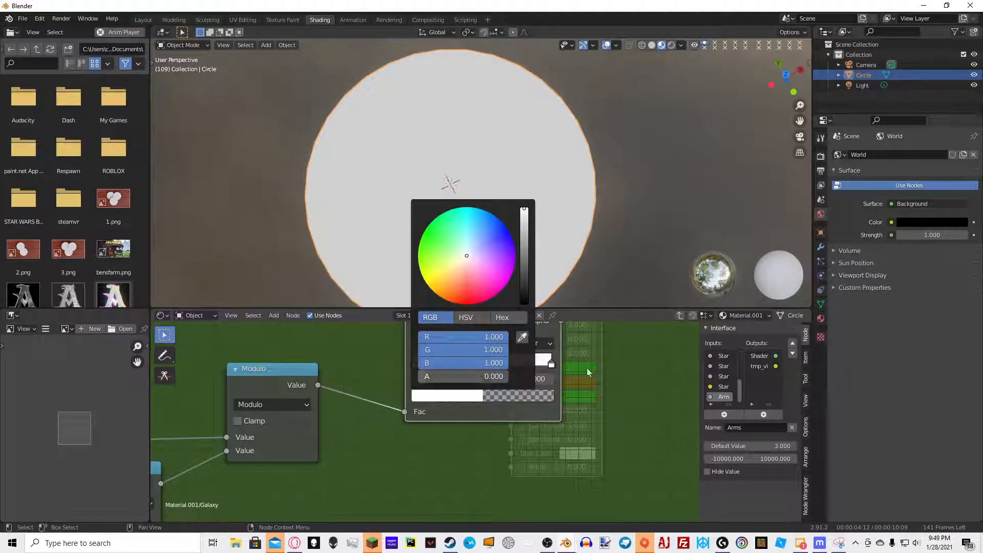
pyautogui.click(526, 398)
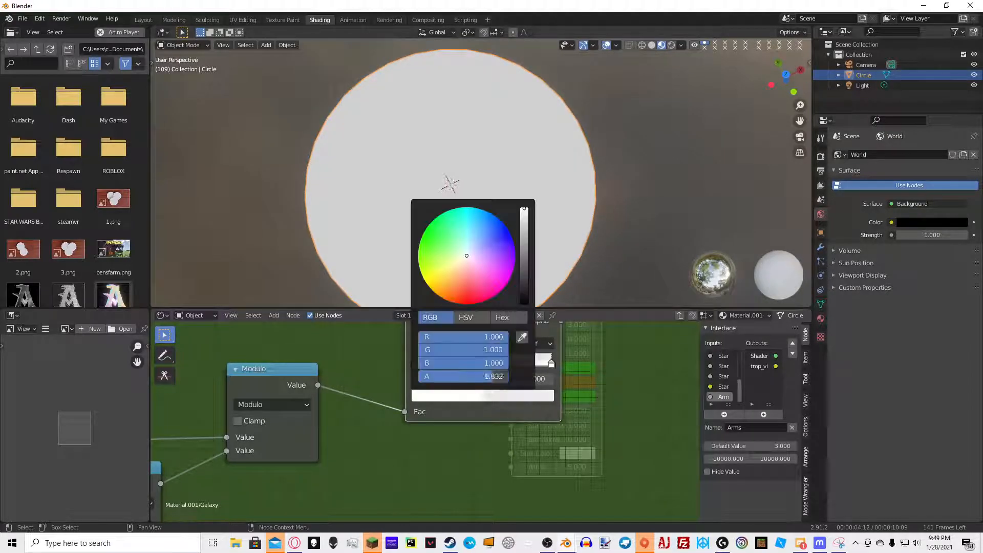
# Add a stop to the ColorRamp and set its position to 0.241
pyautogui.click(418, 343)
pyautogui.moveTo(483, 364); pyautogui.dragTo(444, 372)
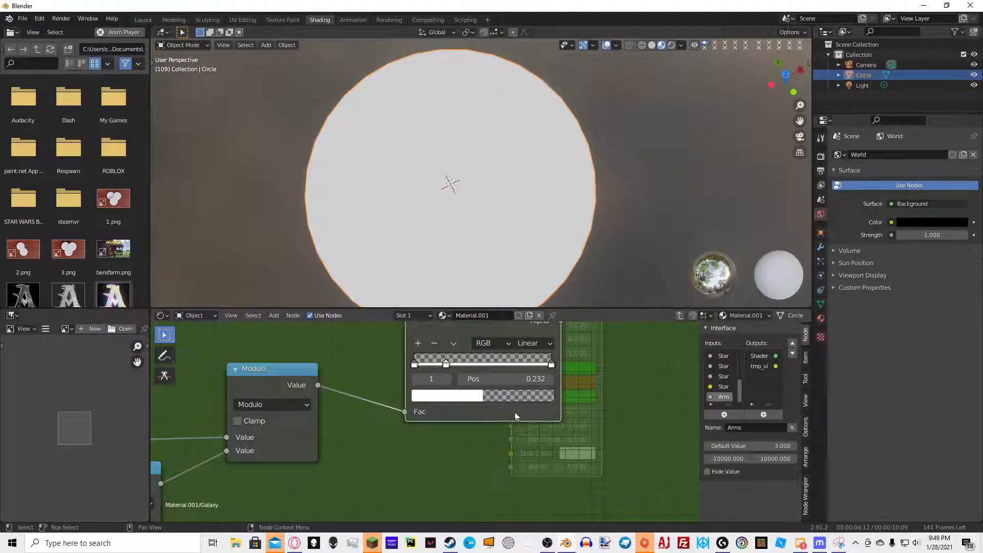
pyautogui.moveTo(446, 367); pyautogui.dragTo(451, 370)
pyautogui.click(530, 383)
pyautogui.write('.24')
pyautogui.press('Return')
# Set the new ColorRamp stop to white with zero alpha
pyautogui.click(518, 396)
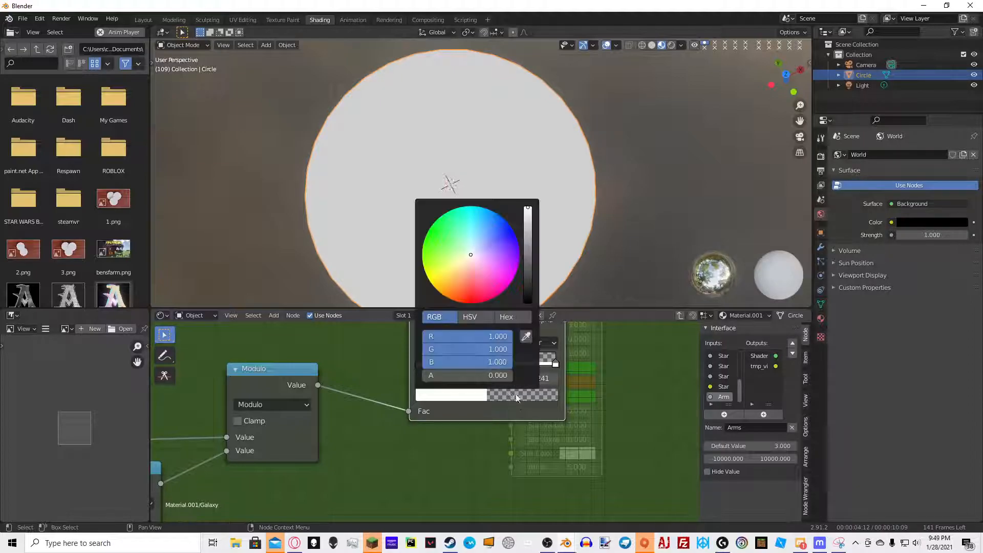
pyautogui.moveTo(579, 376); pyautogui.dragTo(534, 432, button='middle')
pyautogui.moveTo(458, 360); pyautogui.dragTo(440, 377)
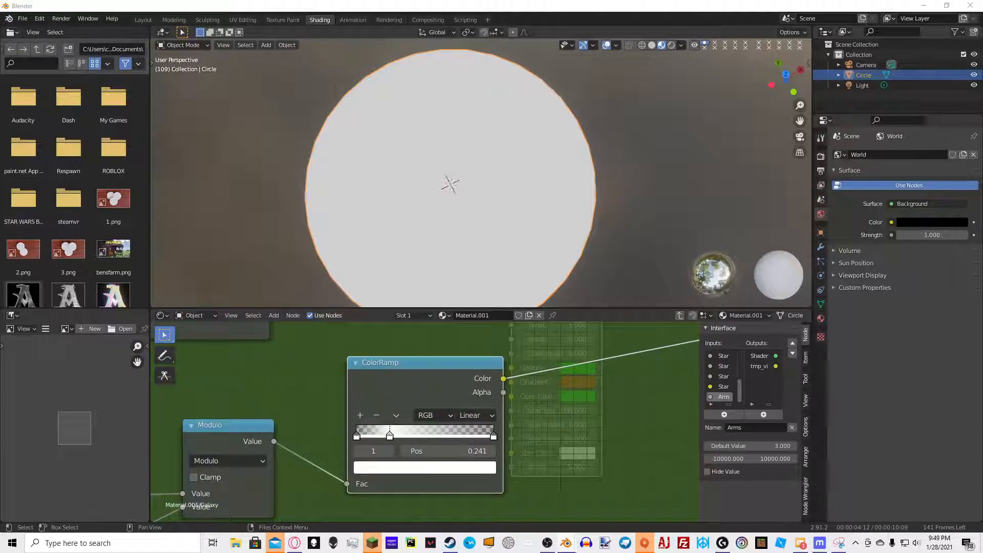
pyautogui.scroll(-7, 436, 433)
pyautogui.moveTo(528, 324); pyautogui.dragTo(478, 369, button='middle')
# Insert an Add Math node into the output link, feeding it the ColorRamp and the existing Multiply node's output
pyautogui.hotkey('shift', 'a')
pyautogui.click(478, 364)
pyautogui.write('math')
pyautogui.press('Return')
pyautogui.click(513, 404)
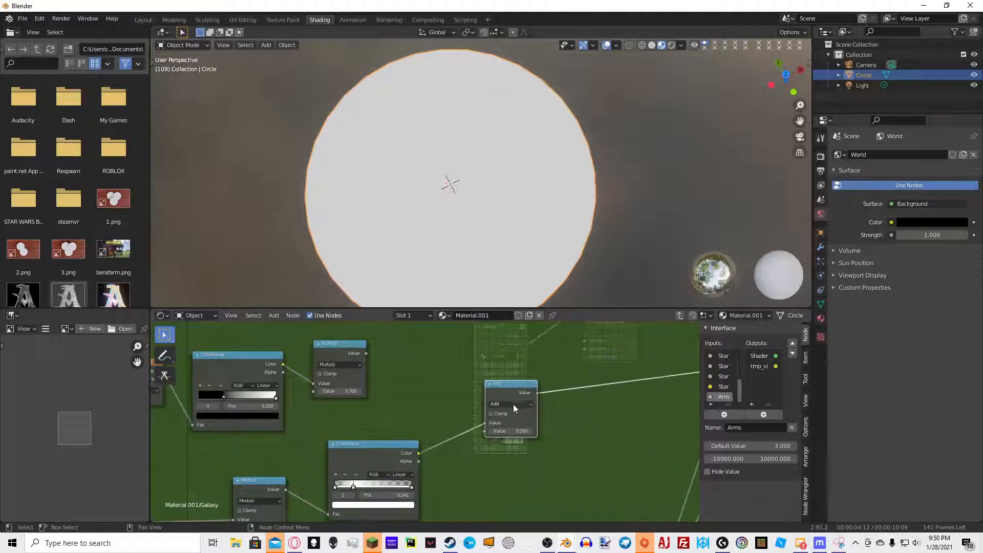
pyautogui.moveTo(483, 425); pyautogui.dragTo(437, 460)
pyautogui.moveTo(488, 434); pyautogui.dragTo(485, 432)
pyautogui.moveTo(367, 353); pyautogui.dragTo(485, 423)
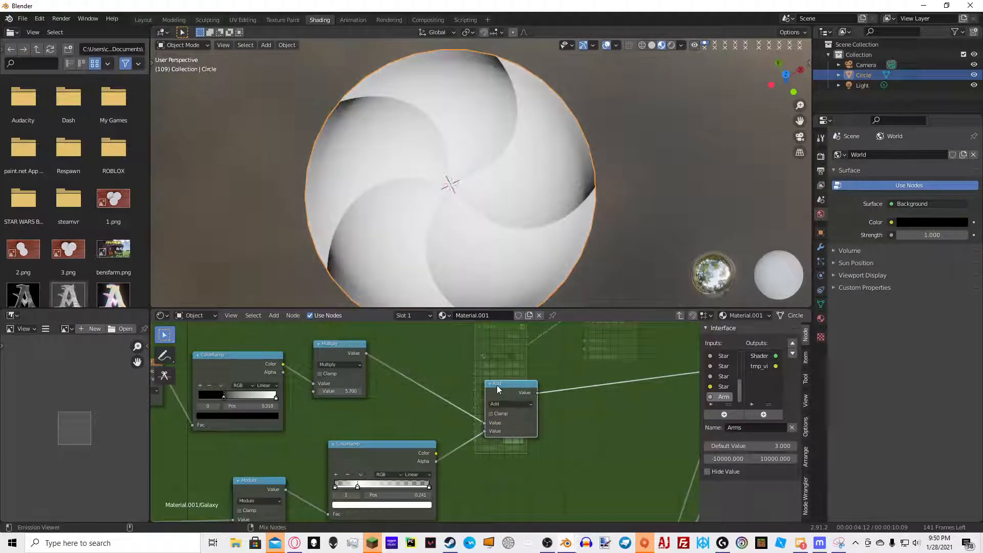
# Orbit the viewport to examine the spiral arms on the disc from different angles
pyautogui.moveTo(570, 197); pyautogui.dragTo(507, 123, button='middle')
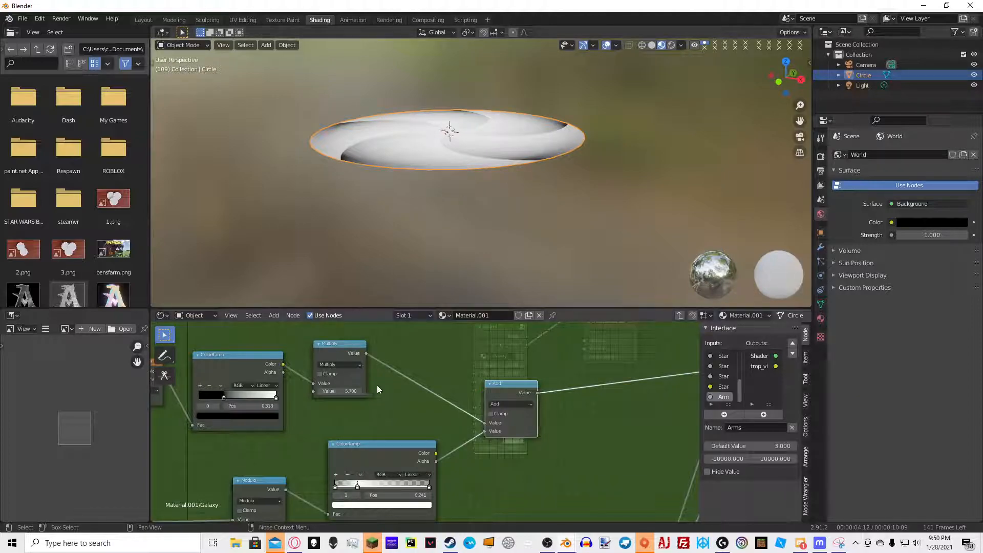
pyautogui.moveTo(421, 401); pyautogui.dragTo(467, 358, button='middle')
pyautogui.moveTo(450, 143); pyautogui.dragTo(443, 221, button='middle')
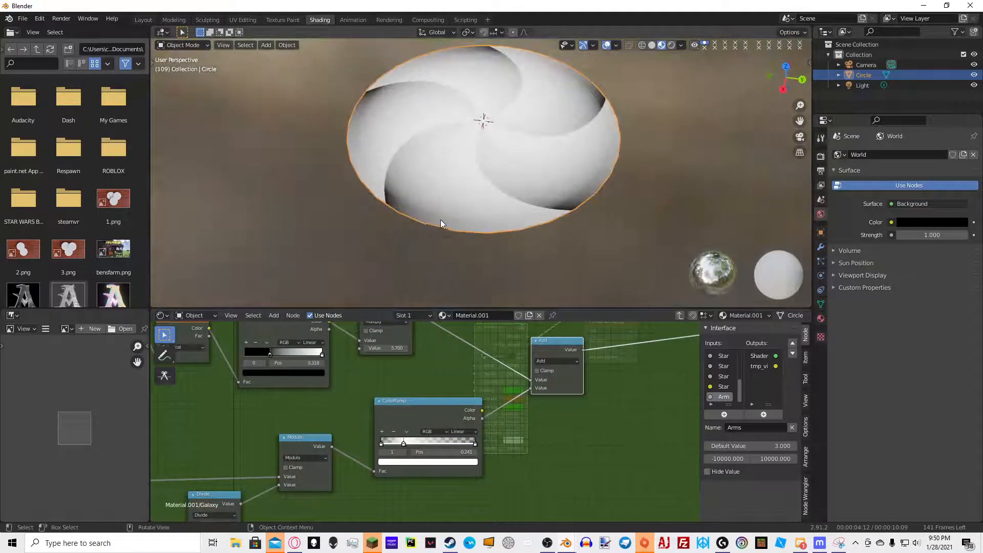
pyautogui.moveTo(407, 277); pyautogui.dragTo(613, 114, button='middle')
pyautogui.moveTo(512, 409); pyautogui.dragTo(519, 411, button='middle')
pyautogui.moveTo(472, 379)
pyautogui.mouseDown(button='middle')
pyautogui.moveTo(475, 408)
pyautogui.moveTo(486, 372)
pyautogui.mouseUp(button='middle')
pyautogui.scroll(3, 487, 373)
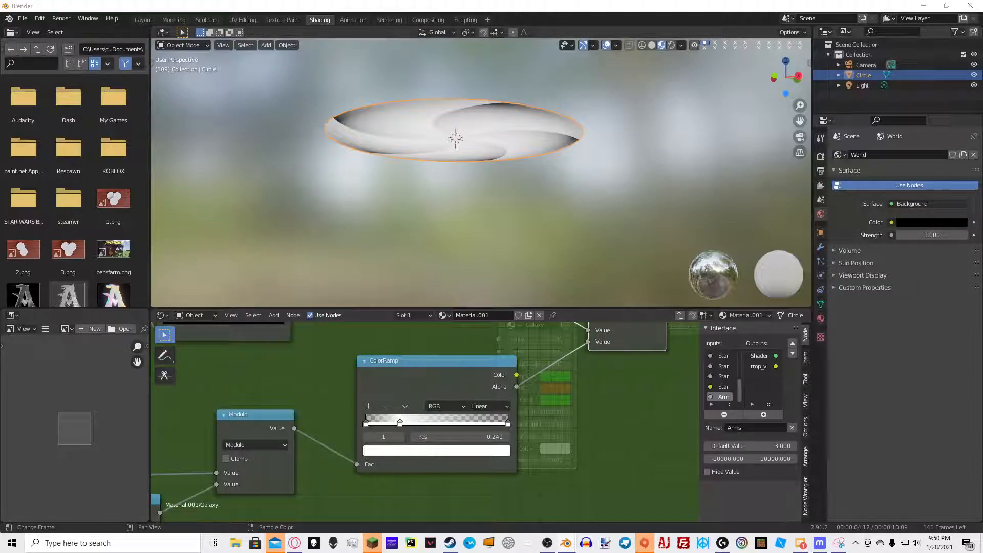
# Insert a Multiply Math node with a value of 5 between the Modulo node and the ColorRamp
pyautogui.moveTo(287, 373); pyautogui.dragTo(448, 353, button='middle')
pyautogui.hotkey('shift', 'a')
pyautogui.click(448, 353)
pyautogui.write('math')
pyautogui.press('Return')
pyautogui.click(515, 413)
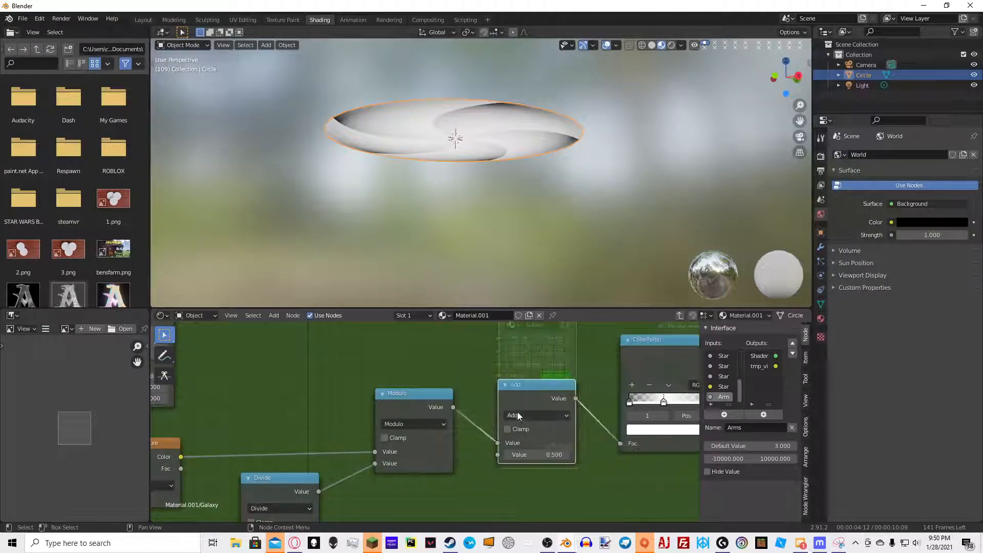
pyautogui.click(518, 414)
pyautogui.click(535, 306)
pyautogui.doubleClick(538, 455)
pyautogui.write('5')
pyautogui.press('Return')
# Switch the node combining the ColorRamp and Multiply outputs from Add to Multiply
pyautogui.moveTo(643, 281); pyautogui.dragTo(573, 259, button='middle')
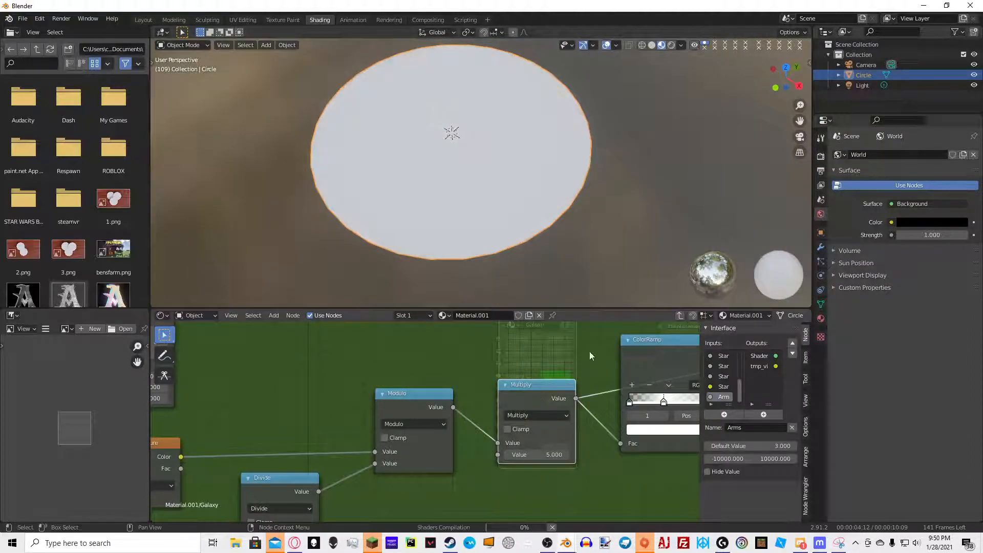
pyautogui.moveTo(401, 412); pyautogui.dragTo(346, 412, button='middle')
pyautogui.keyDown('ctrl'); pyautogui.keyDown('shift'); pyautogui.click(652, 351); pyautogui.keyUp('shift'); pyautogui.keyUp('ctrl')
pyautogui.moveTo(582, 249); pyautogui.dragTo(517, 216, button='middle')
pyautogui.moveTo(515, 417); pyautogui.dragTo(363, 435, button='middle')
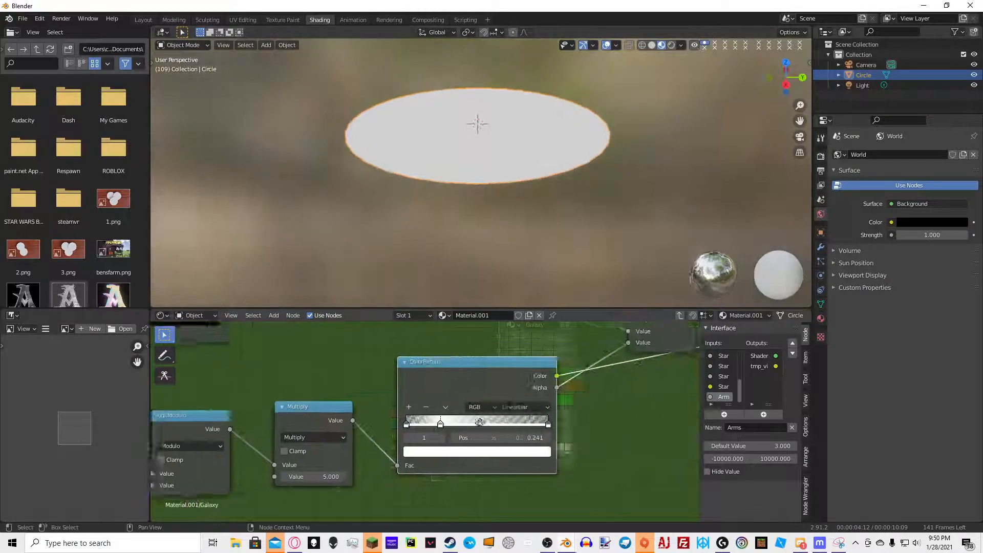
pyautogui.scroll(-5, 364, 436)
pyautogui.keyDown('ctrl'); pyautogui.keyDown('shift'); pyautogui.click(472, 400); pyautogui.keyUp('shift'); pyautogui.keyUp('ctrl')
pyautogui.moveTo(544, 193); pyautogui.dragTo(555, 243, button='middle')
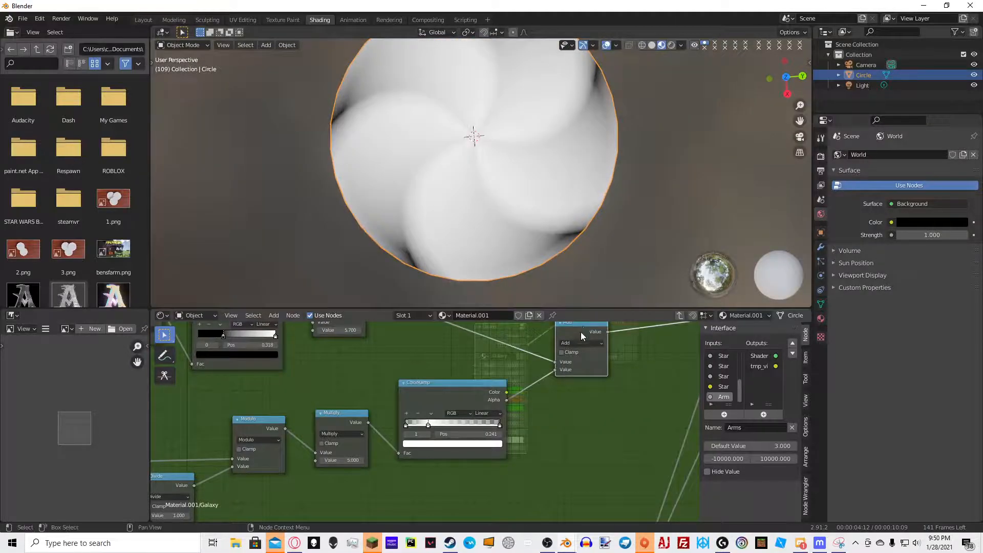
pyautogui.click(577, 342)
pyautogui.click(575, 382)
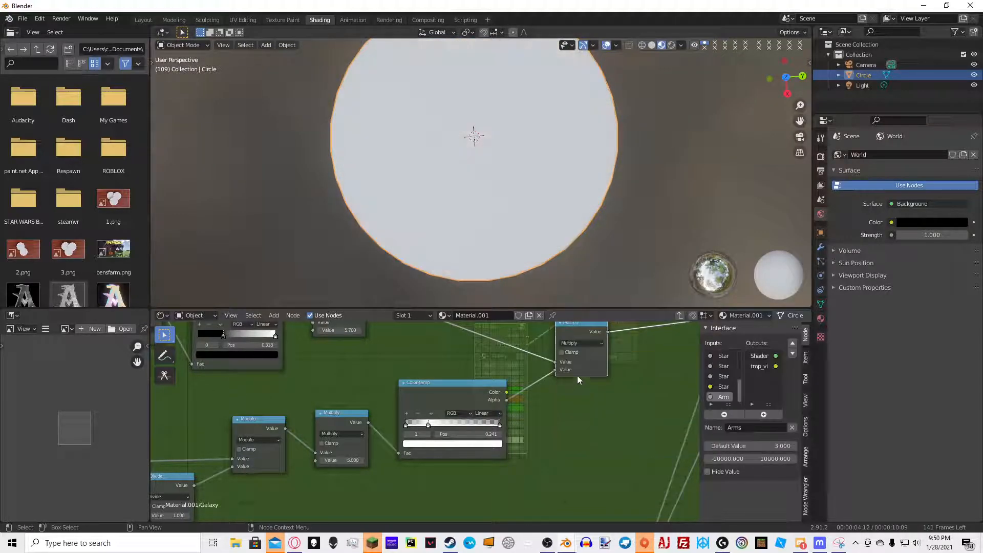
# Add a new Math node to the Galaxy group beside the Multiply node that combines the arms
pyautogui.moveTo(601, 205); pyautogui.dragTo(655, 137, button='middle')
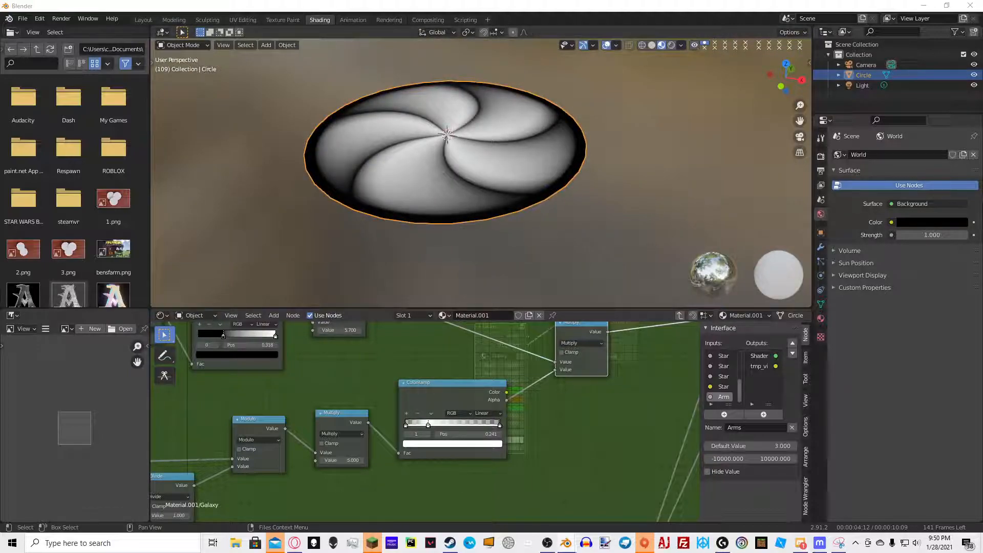
pyautogui.click(567, 351)
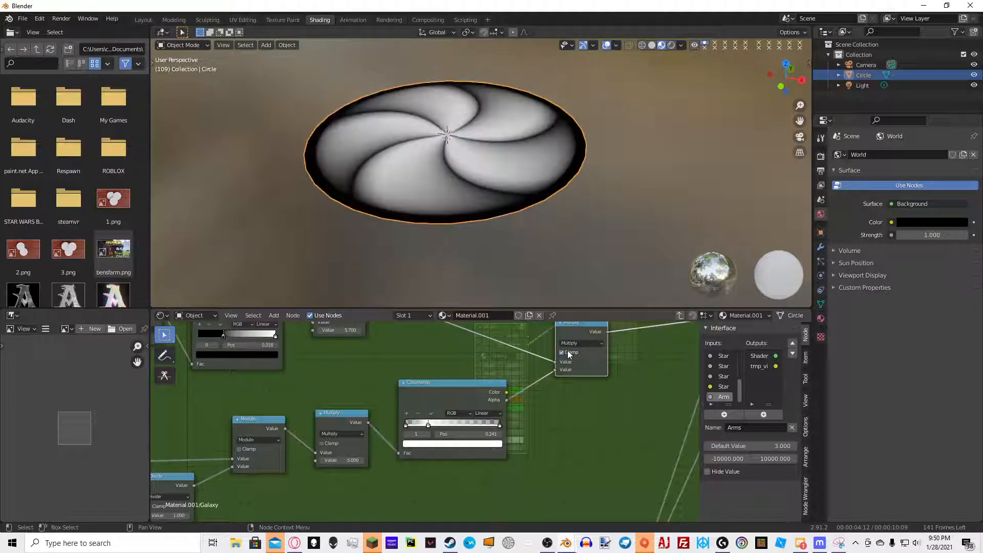
pyautogui.click(568, 351)
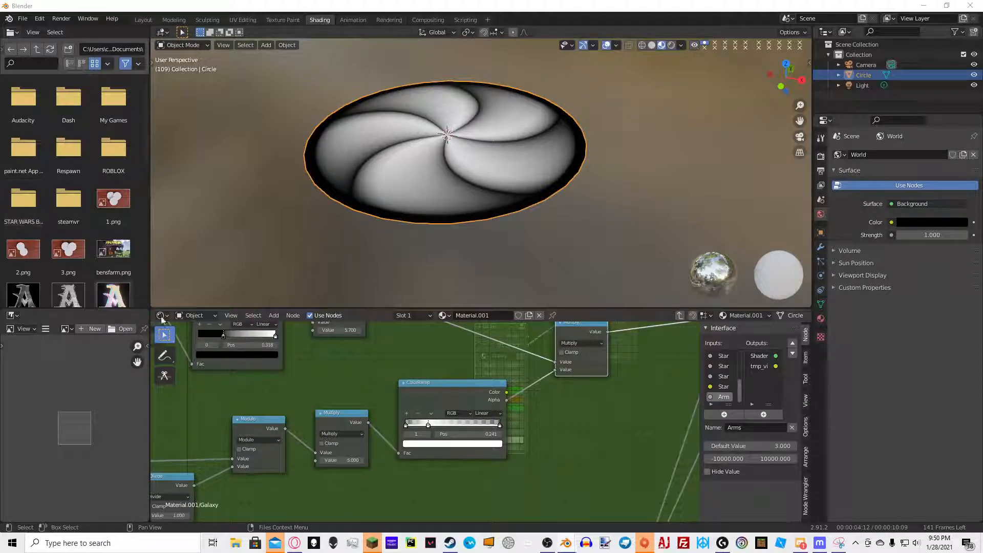
pyautogui.moveTo(511, 395); pyautogui.dragTo(465, 365, button='middle')
pyautogui.hotkey('shift', 'a')
pyautogui.click(466, 363)
pyautogui.write('math')
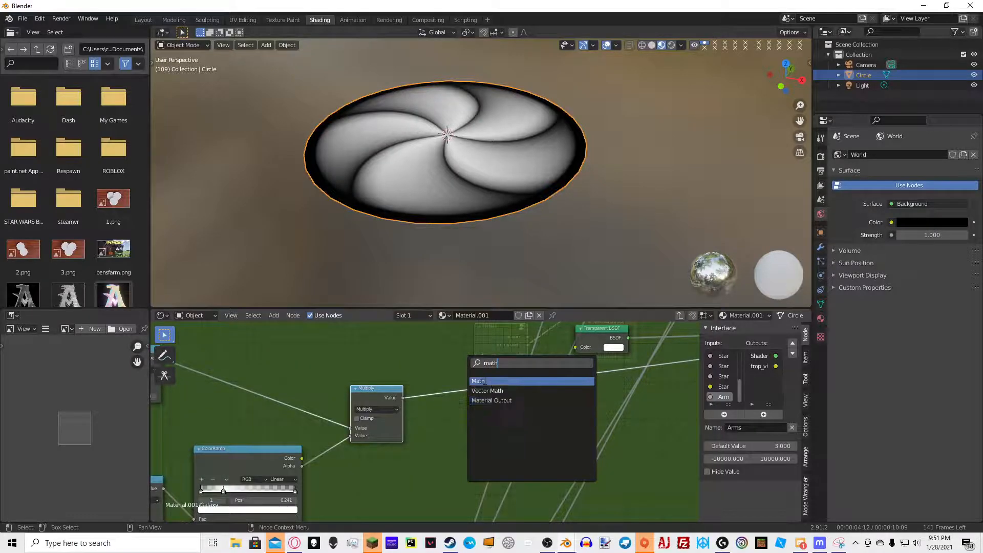
pyautogui.click(492, 383)
pyautogui.click(451, 382)
pyautogui.click(450, 388)
pyautogui.click(457, 425)
# Link an output from the lower part of the node tree into the new Math node's input
pyautogui.moveTo(433, 407); pyautogui.dragTo(433, 416)
pyautogui.scroll(-2, 430, 413)
pyautogui.moveTo(436, 413); pyautogui.dragTo(478, 355, button='middle')
pyautogui.scroll(-1, 400, 466)
pyautogui.moveTo(397, 468); pyautogui.dragTo(434, 389, button='middle')
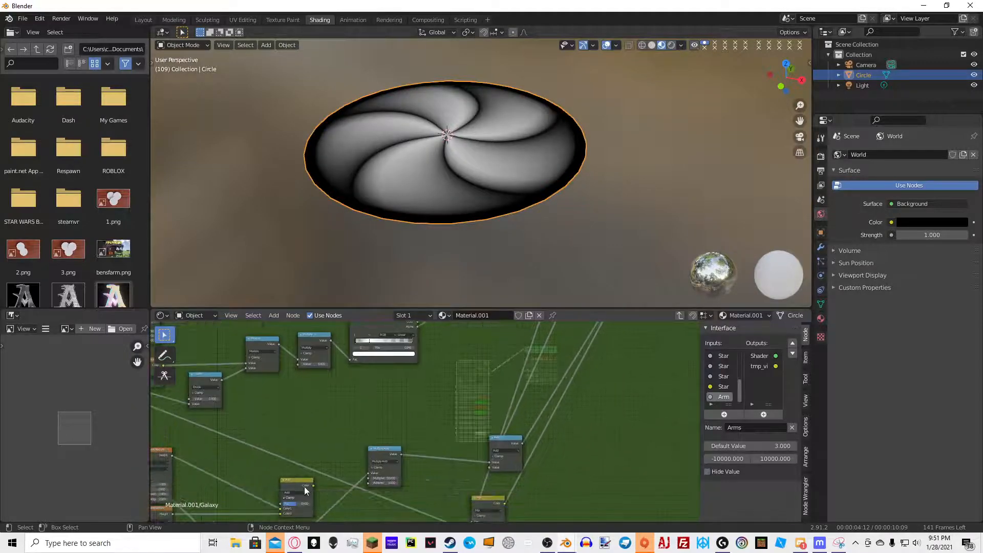
pyautogui.moveTo(316, 484); pyautogui.dragTo(295, 506, button='middle')
pyautogui.moveTo(295, 506); pyautogui.dragTo(486, 331)
pyautogui.moveTo(479, 345); pyautogui.dragTo(449, 406, button='middle')
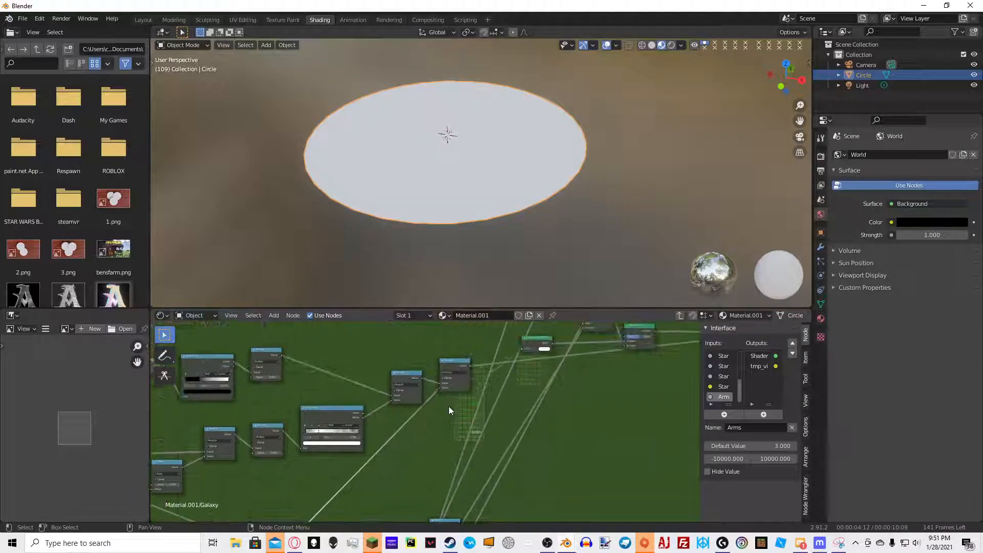
pyautogui.click(444, 379)
pyautogui.moveTo(570, 169); pyautogui.dragTo(630, 206, button='middle')
pyautogui.scroll(5, 630, 206)
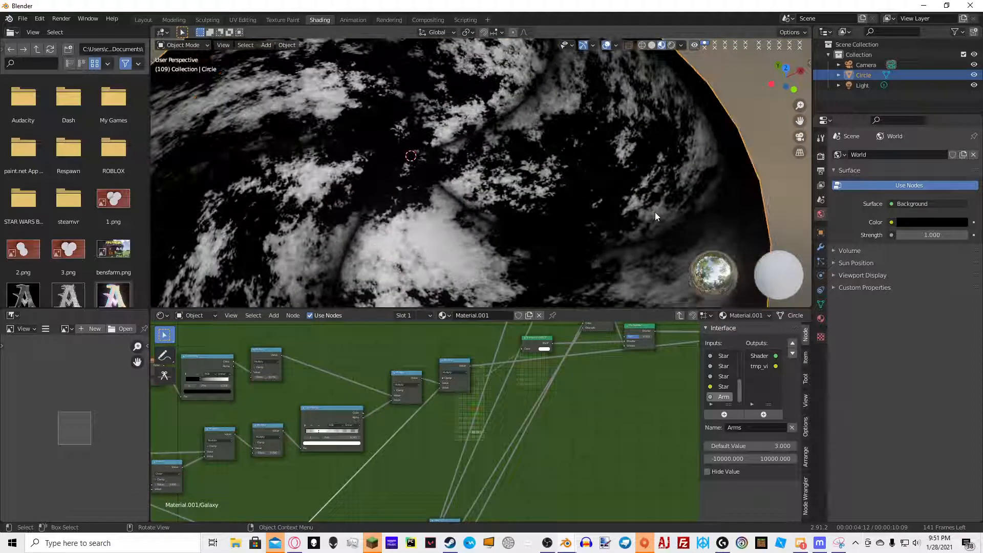
pyautogui.scroll(-5, 655, 216)
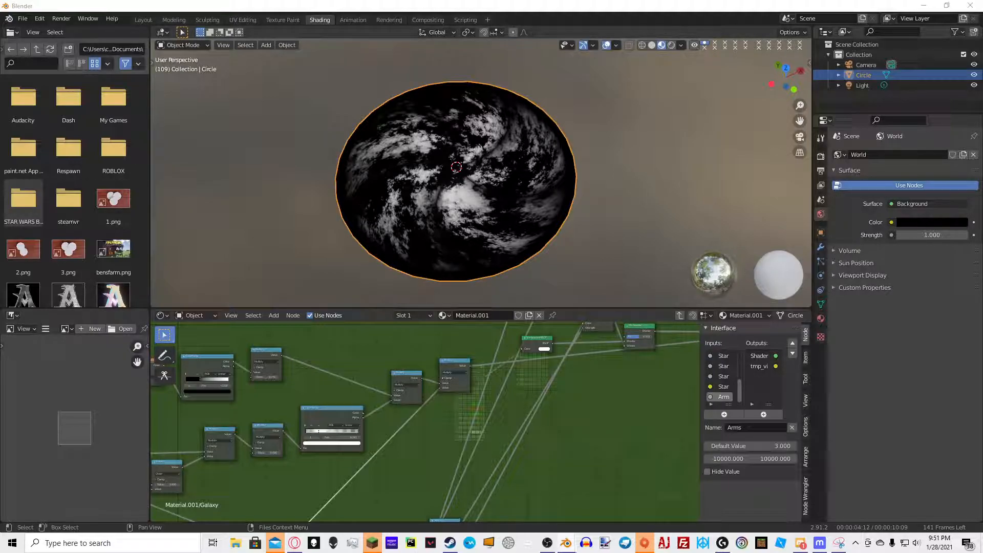
# Add an Add Math node after the Multiply node in the arms chain
pyautogui.scroll(3, 475, 386)
pyautogui.moveTo(415, 397); pyautogui.dragTo(364, 398, button='middle')
pyautogui.scroll(5, 417, 378)
pyautogui.hotkey('shift', 'a')
pyautogui.click(348, 343)
pyautogui.write('add')
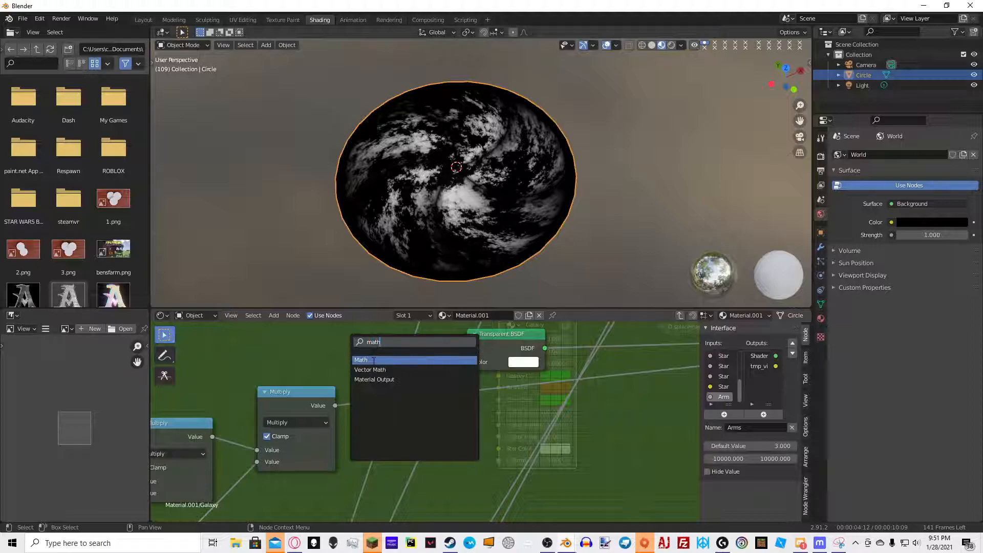
pyautogui.press('Return')
pyautogui.click(395, 373)
# Connect a lower-tree output into the Add node's second input
pyautogui.scroll(-8, 395, 373)
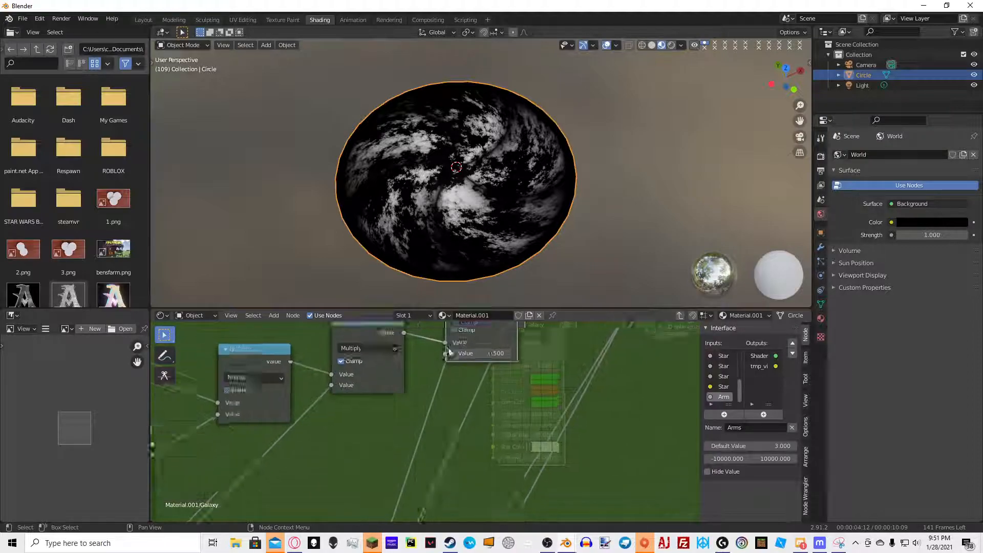
pyautogui.moveTo(272, 486); pyautogui.dragTo(292, 429, button='middle')
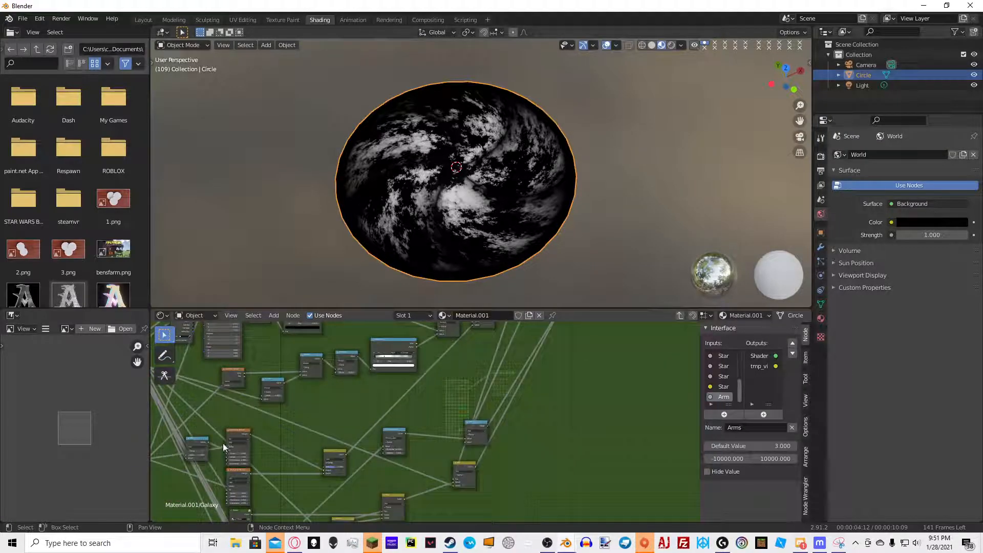
pyautogui.moveTo(223, 445); pyautogui.dragTo(289, 433, button='middle')
pyautogui.scroll(-2, 298, 480)
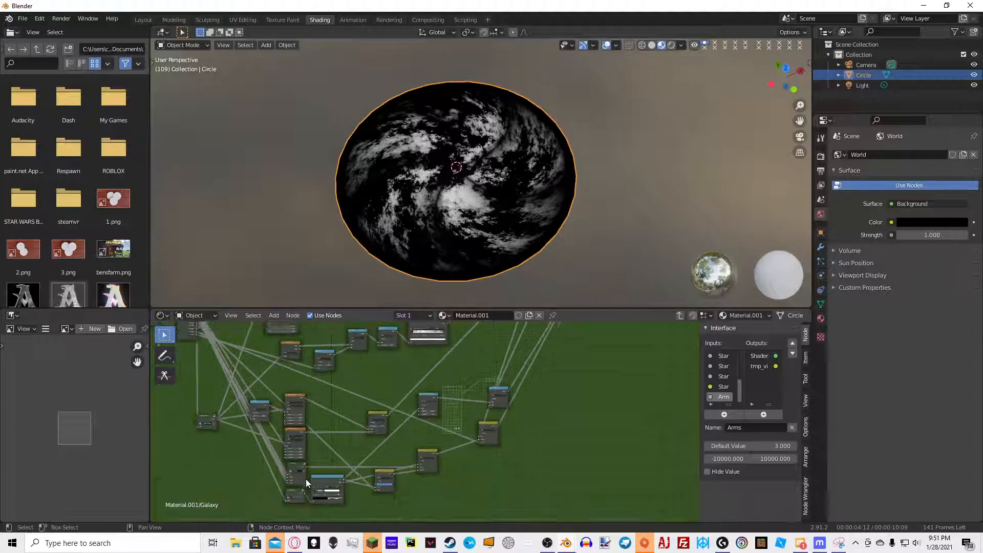
pyautogui.moveTo(364, 455); pyautogui.dragTo(302, 493, button='middle')
pyautogui.moveTo(293, 503); pyautogui.dragTo(448, 345)
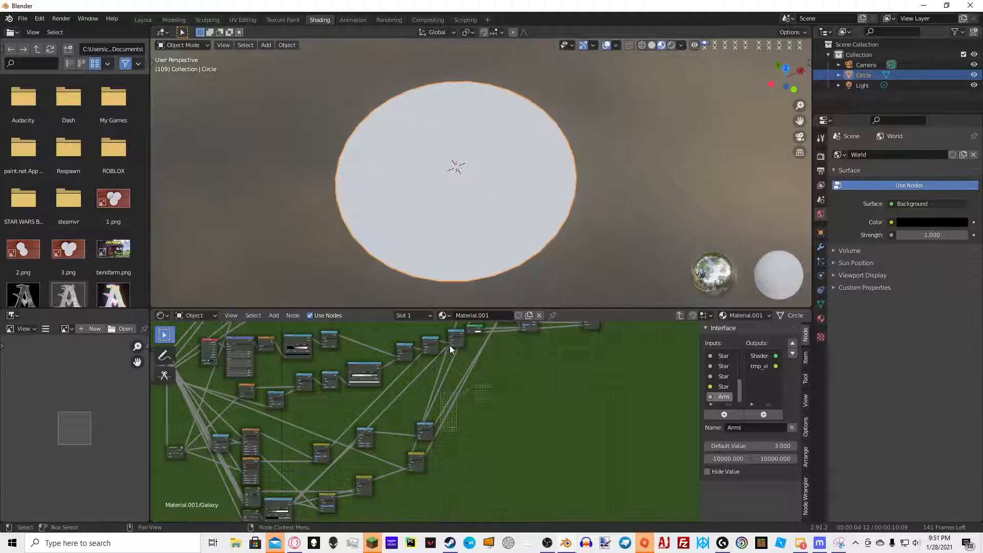
pyautogui.scroll(4, 449, 353)
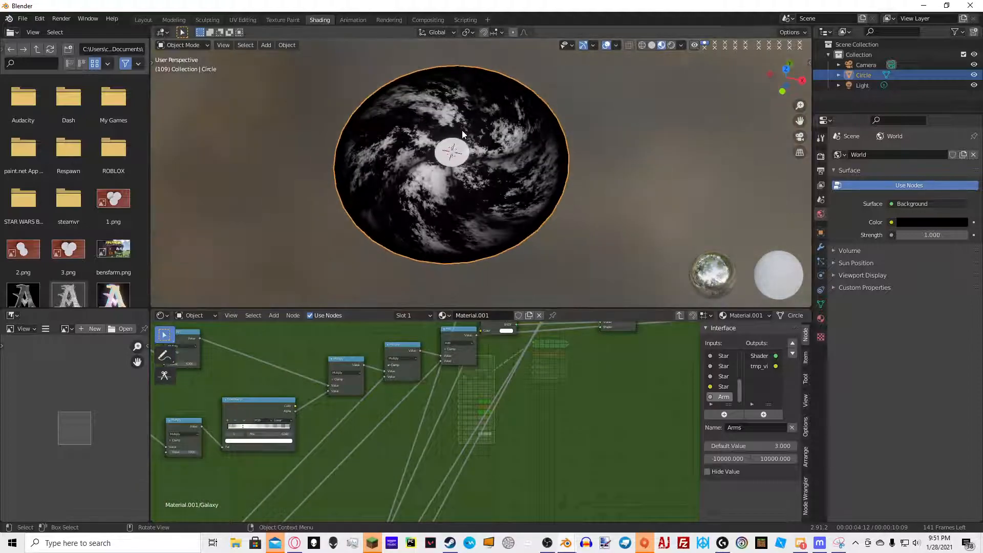
pyautogui.scroll(7, 466, 127)
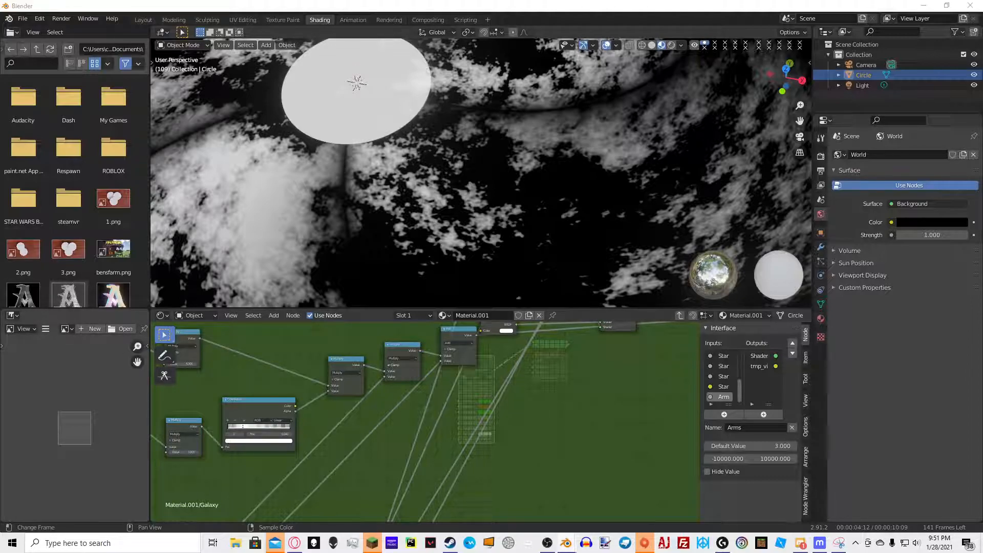
# Add another Math node to the right of the Add node
pyautogui.moveTo(505, 344); pyautogui.dragTo(469, 404, button='middle')
pyautogui.scroll(4, 426, 421)
pyautogui.moveTo(423, 379); pyautogui.dragTo(424, 404)
pyautogui.hotkey('shift', 'a')
pyautogui.click(495, 403)
pyautogui.write('math')
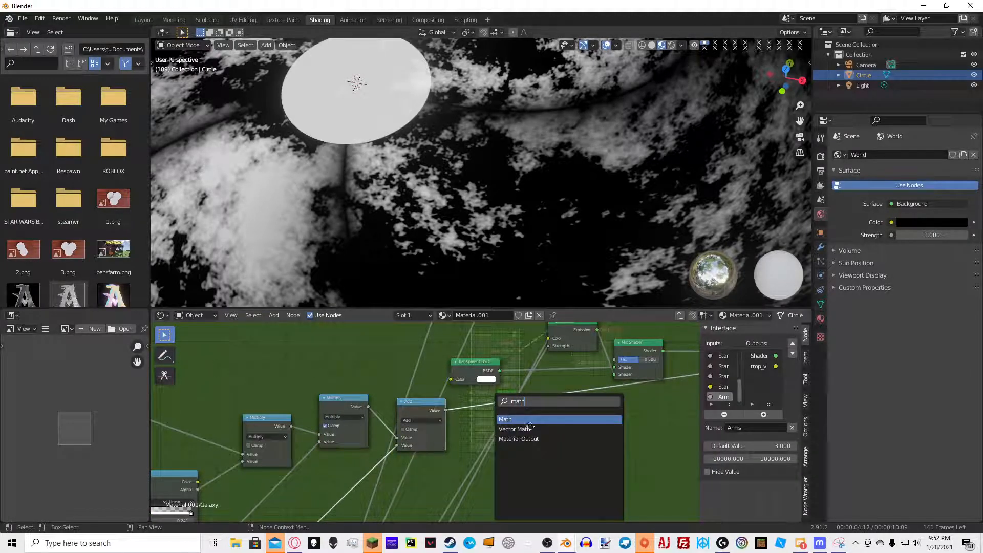
pyautogui.press('Return')
pyautogui.click(559, 457)
# Wire the star branch into the new Math node and switch its operation to Multiply
pyautogui.scroll(-6, 487, 450)
pyautogui.moveTo(457, 447); pyautogui.dragTo(506, 543, button='middle')
pyautogui.scroll(-3, 420, 387)
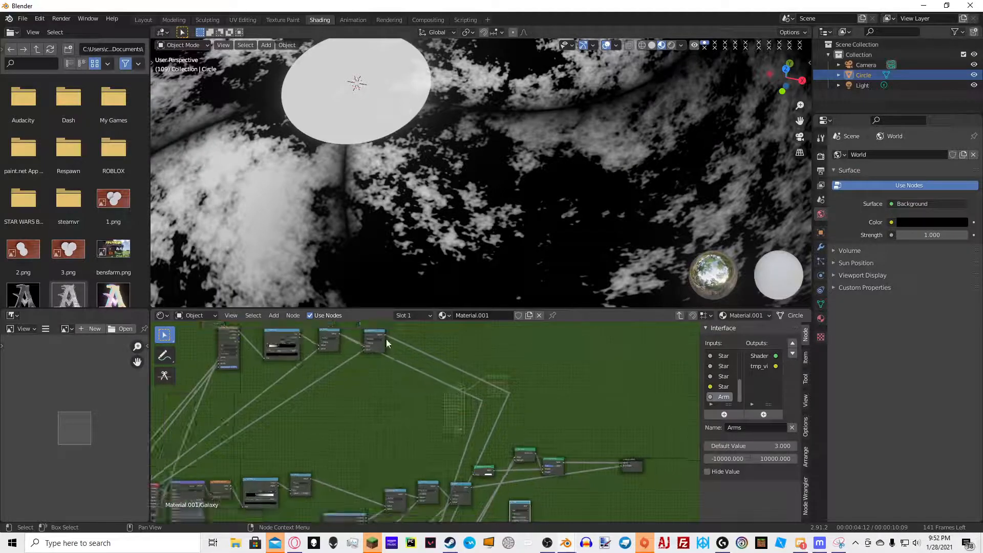
pyautogui.moveTo(367, 350); pyautogui.dragTo(362, 350, button='middle')
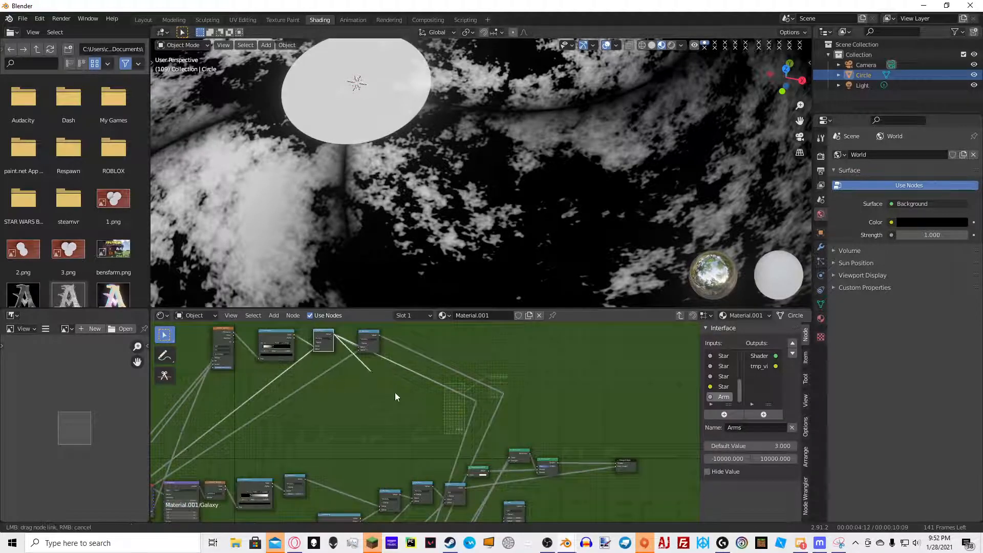
pyautogui.moveTo(506, 518); pyautogui.dragTo(464, 447, button='middle')
pyautogui.scroll(3, 470, 483)
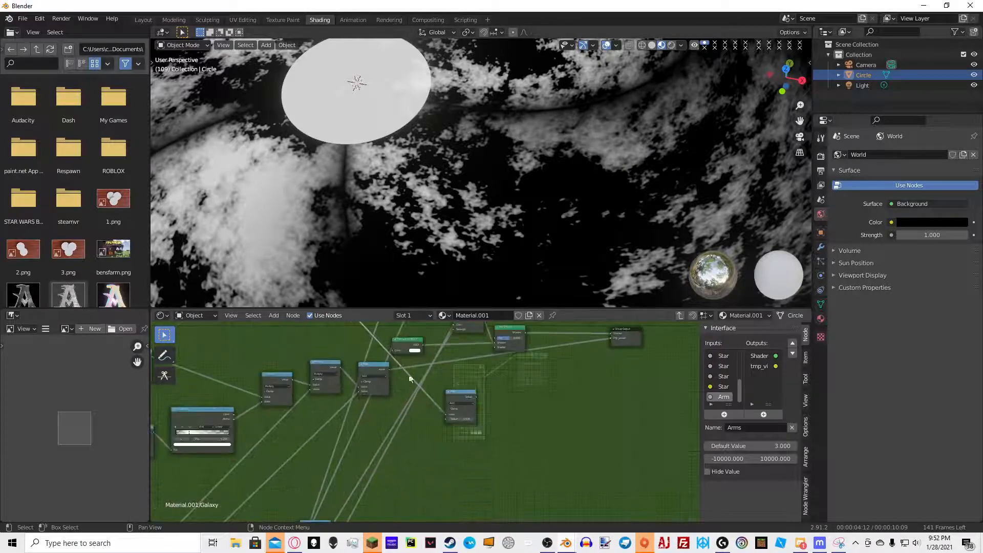
pyautogui.moveTo(376, 351); pyautogui.dragTo(463, 423)
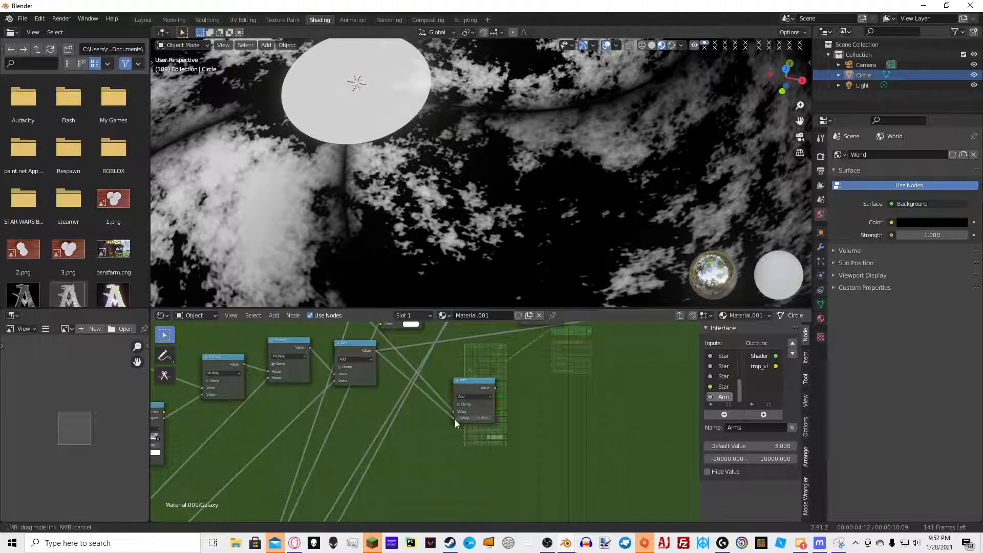
pyautogui.scroll(2, 455, 419)
pyautogui.click(490, 388)
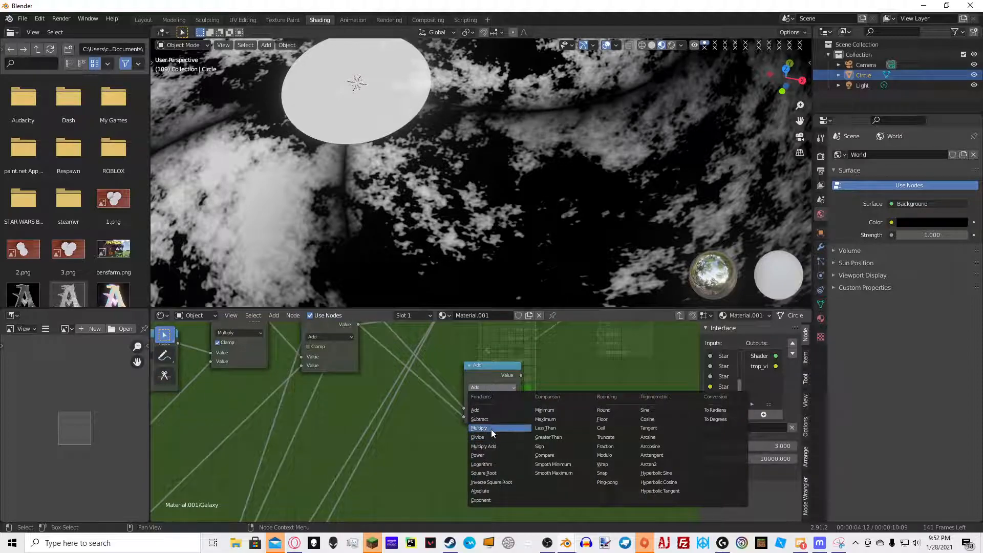
pyautogui.click(491, 429)
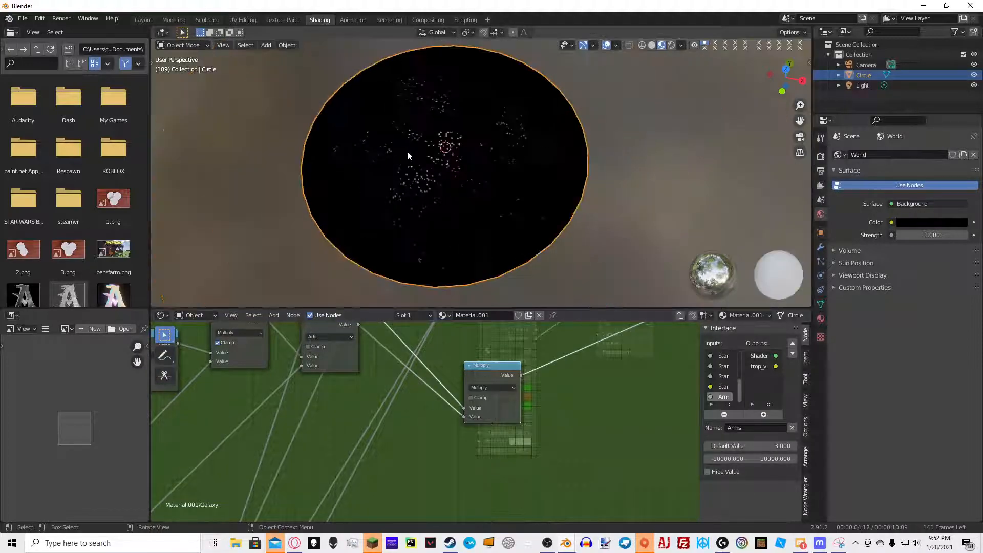
# Add one more Add Math node near the Mix Shader
pyautogui.moveTo(448, 149); pyautogui.dragTo(585, 166, button='middle')
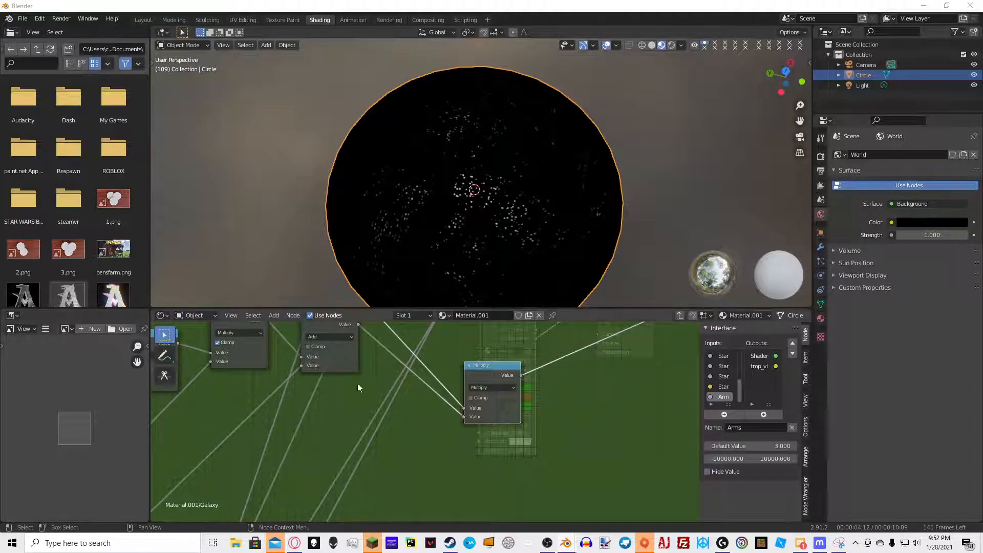
pyautogui.moveTo(512, 334); pyautogui.dragTo(456, 412, button='middle')
pyautogui.hotkey('shift', 'a')
pyautogui.click(515, 357)
pyautogui.write('math')
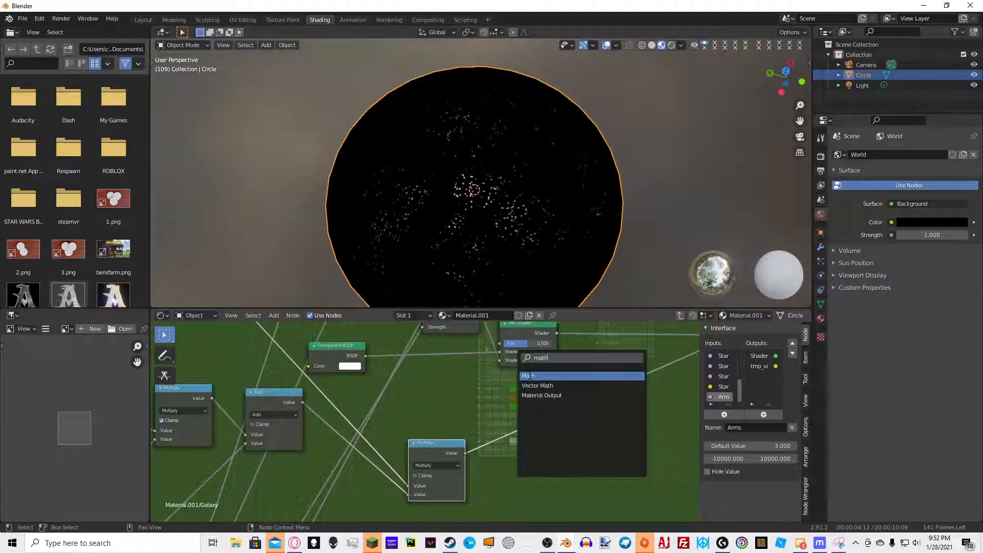
pyautogui.click(529, 376)
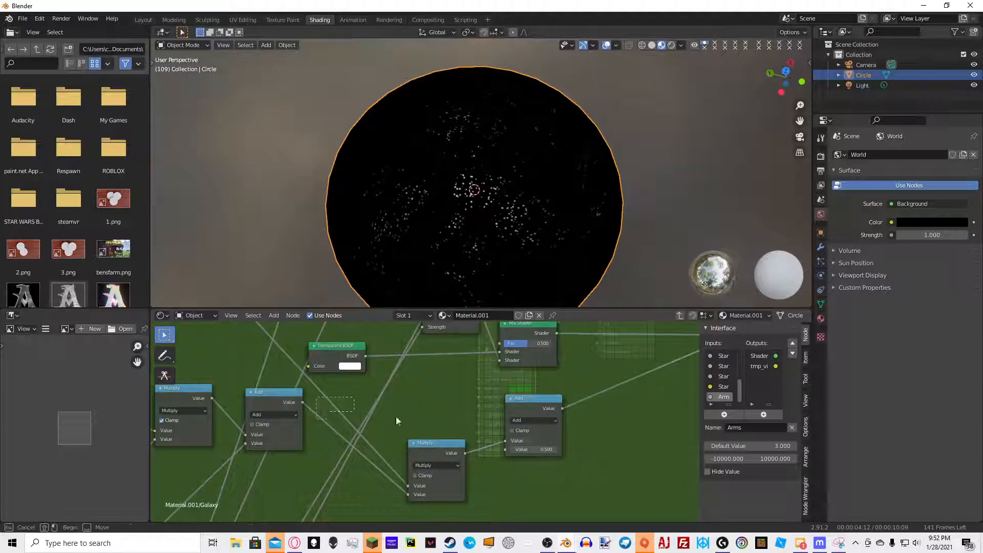
# Feed the Add and Multiply results into the new Add node and connect it to the Mix Shader's Fac
pyautogui.moveTo(303, 403); pyautogui.dragTo(506, 450)
pyautogui.moveTo(553, 371); pyautogui.dragTo(500, 370, button='middle')
pyautogui.moveTo(493, 279); pyautogui.dragTo(484, 236, button='middle')
pyautogui.scroll(6, 483, 236)
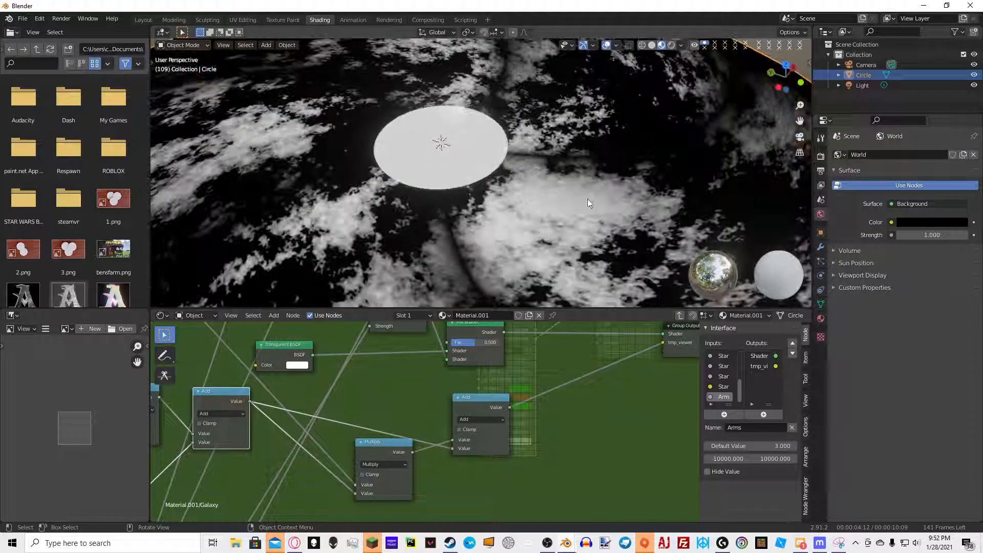
pyautogui.moveTo(472, 325); pyautogui.dragTo(485, 353, button='middle')
pyautogui.click(486, 356)
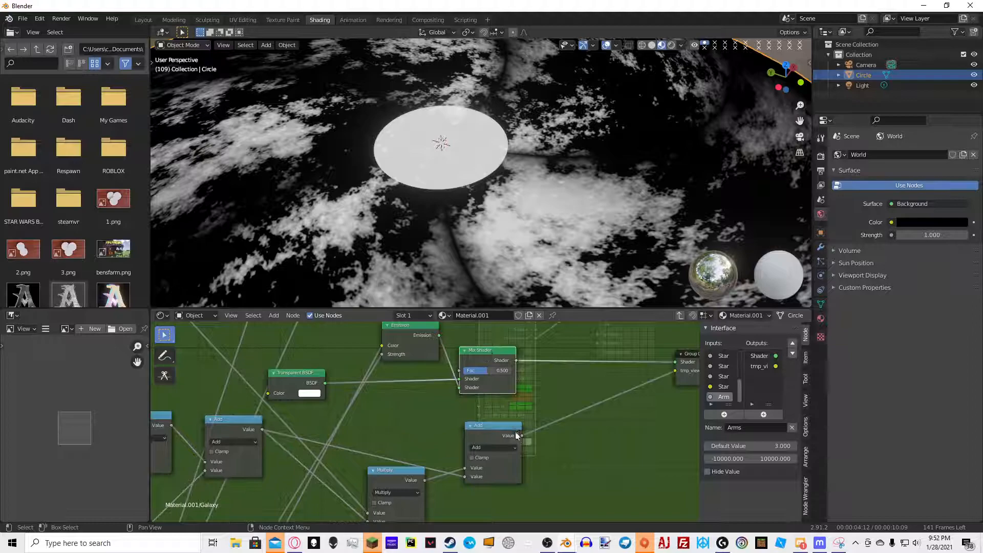
pyautogui.moveTo(523, 436); pyautogui.dragTo(460, 371)
pyautogui.moveTo(492, 357); pyautogui.dragTo(460, 359, button='middle')
pyautogui.keyDown('ctrl'); pyautogui.keyDown('shift'); pyautogui.click(460, 362); pyautogui.keyUp('shift'); pyautogui.keyUp('ctrl')
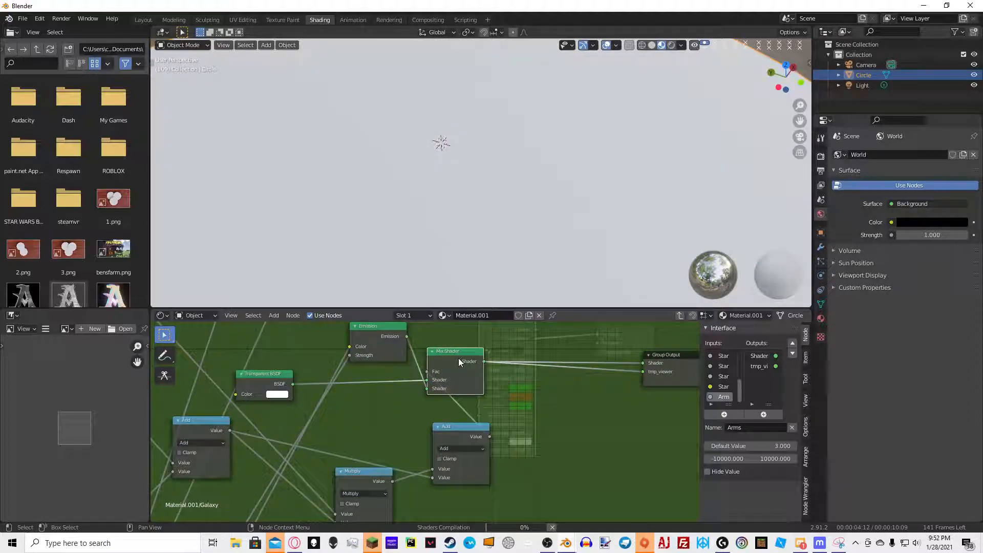
# Switch the viewport to rendered shading and leave the node group
pyautogui.scroll(3, 563, 213)
pyautogui.scroll(-5, 564, 213)
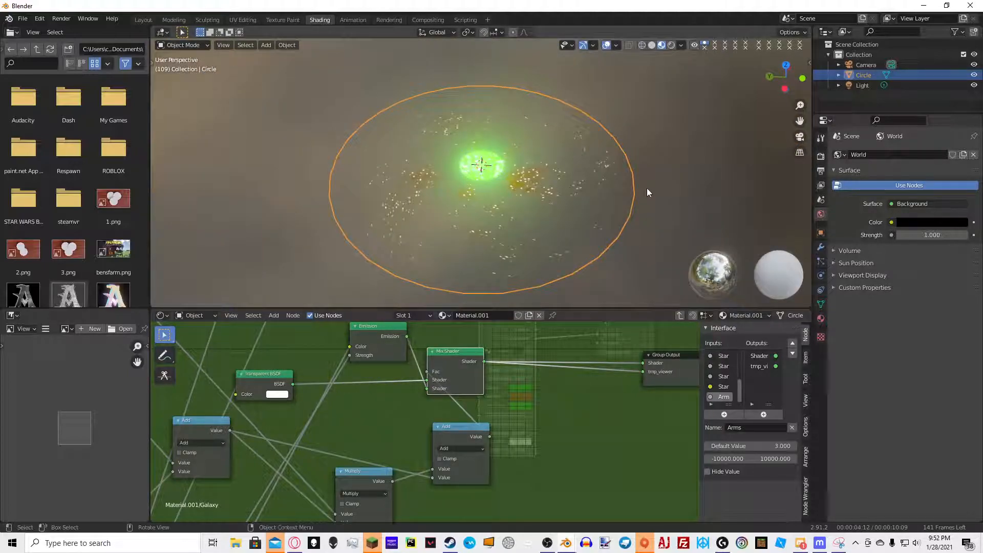
pyautogui.click(640, 181)
pyautogui.moveTo(628, 171); pyautogui.dragTo(694, 152, button='middle')
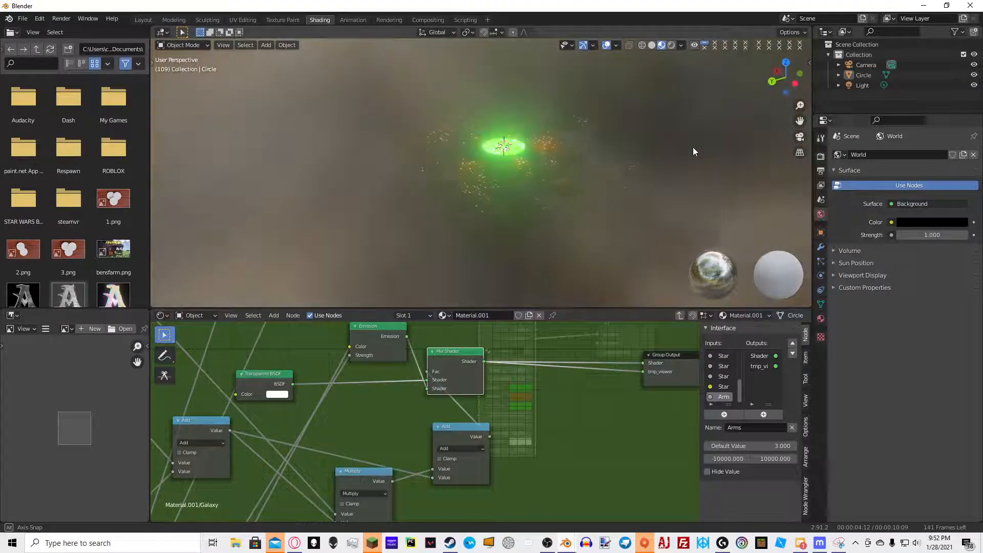
pyautogui.click(671, 45)
pyautogui.press('Tab')
pyautogui.moveTo(594, 225); pyautogui.dragTo(594, 212, button='middle')
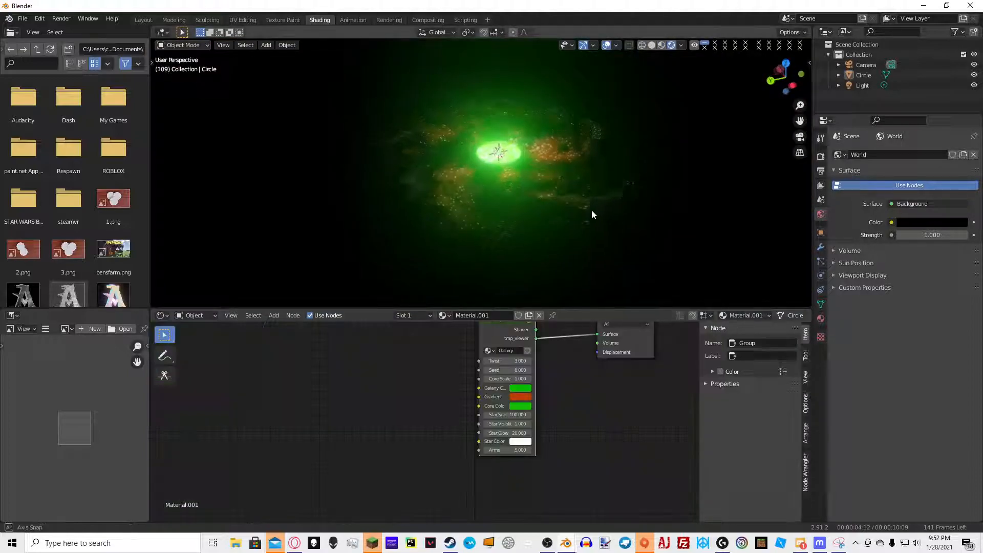
# Set the Galaxy node's Star Color to bright green
pyautogui.click(594, 212)
pyautogui.press('r')
pyautogui.press('r')
pyautogui.click(566, 246)
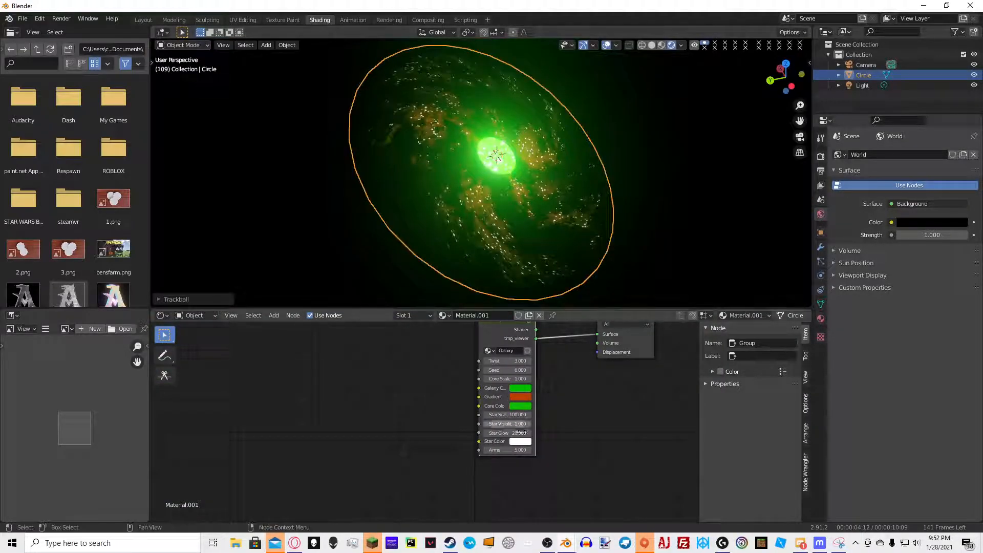
pyautogui.scroll(3, 520, 427)
pyautogui.click(552, 448)
pyautogui.moveTo(578, 342); pyautogui.dragTo(542, 318)
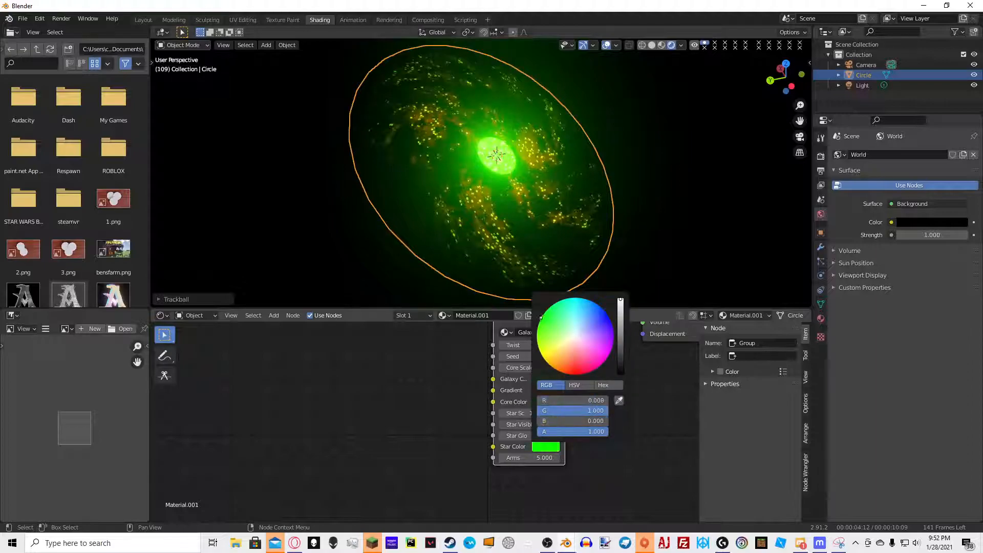
# Set the Galaxy Color to blue and the Gradient colour to red
pyautogui.press('r')
pyautogui.press('r')
pyautogui.click(562, 203)
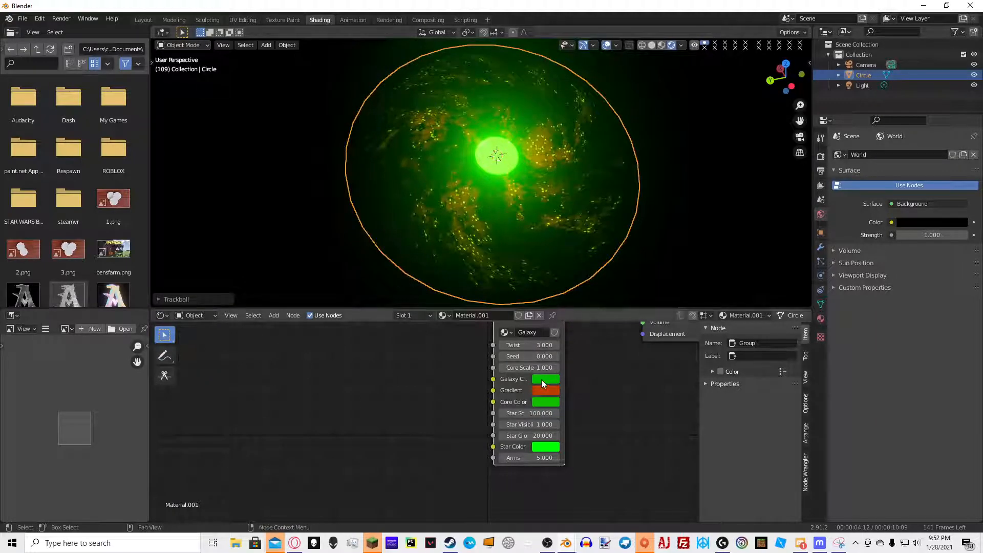
pyautogui.click(543, 381)
pyautogui.moveTo(573, 272); pyautogui.dragTo(609, 250)
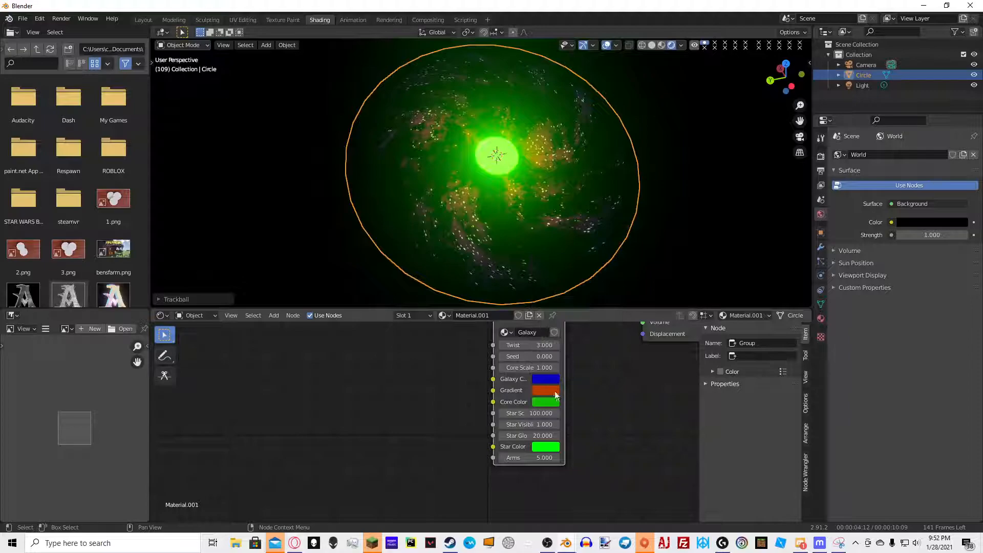
pyautogui.click(556, 395)
pyautogui.moveTo(580, 293); pyautogui.dragTo(585, 296)
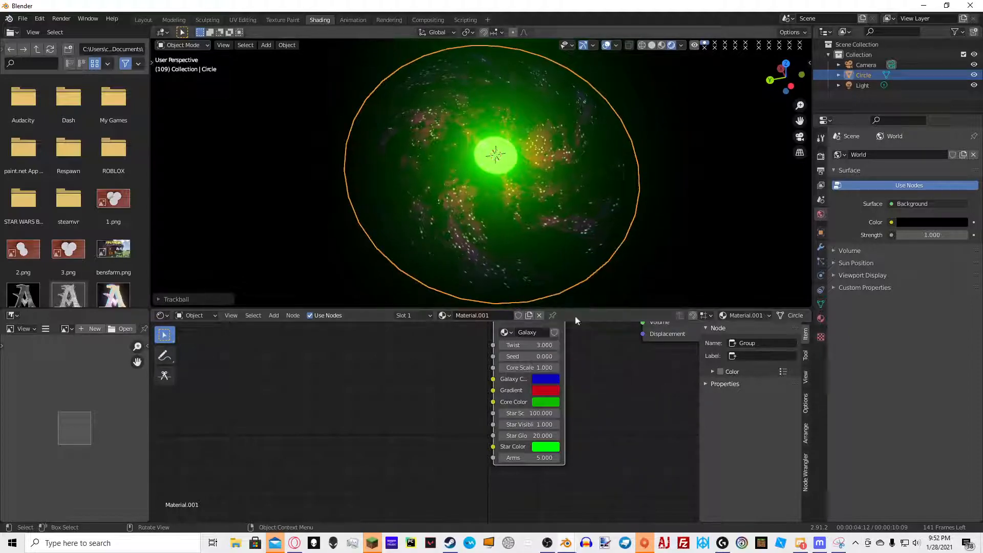
# Set the Galaxy node's Core Color and Star Color to white
pyautogui.click(553, 403)
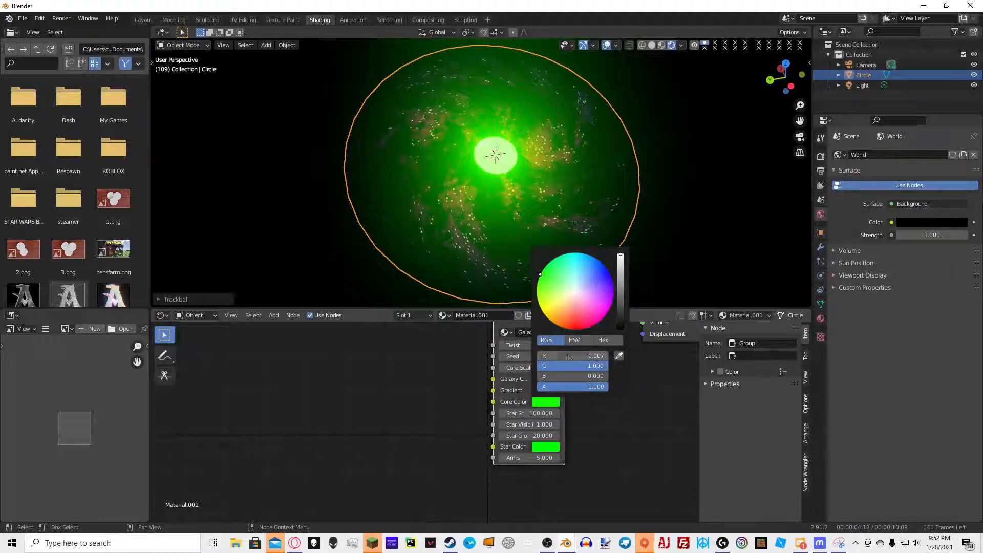
pyautogui.moveTo(568, 356); pyautogui.dragTo(635, 356)
pyautogui.moveTo(582, 376); pyautogui.dragTo(646, 376)
pyautogui.moveTo(441, 217); pyautogui.dragTo(477, 215, button='middle')
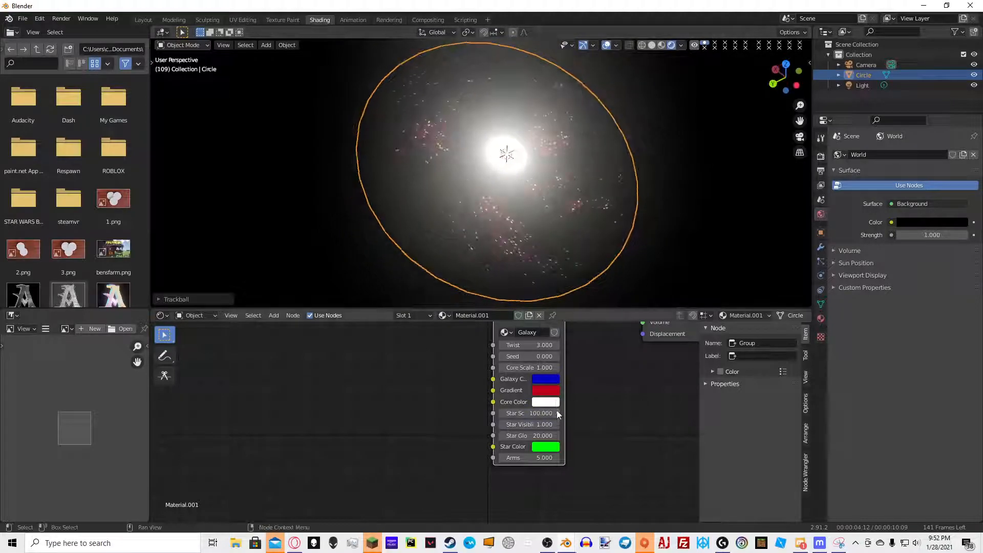
pyautogui.click(550, 447)
pyautogui.moveTo(568, 400); pyautogui.dragTo(607, 420)
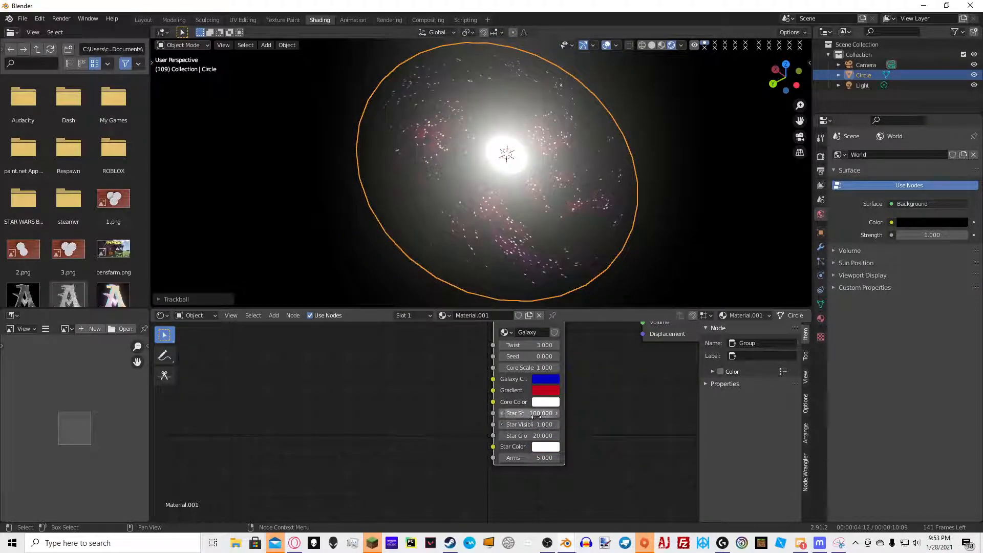
# Set the Galaxy node's Seed to 1.3 and Core Scale to 0.99
pyautogui.moveTo(545, 357); pyautogui.dragTo(558, 356)
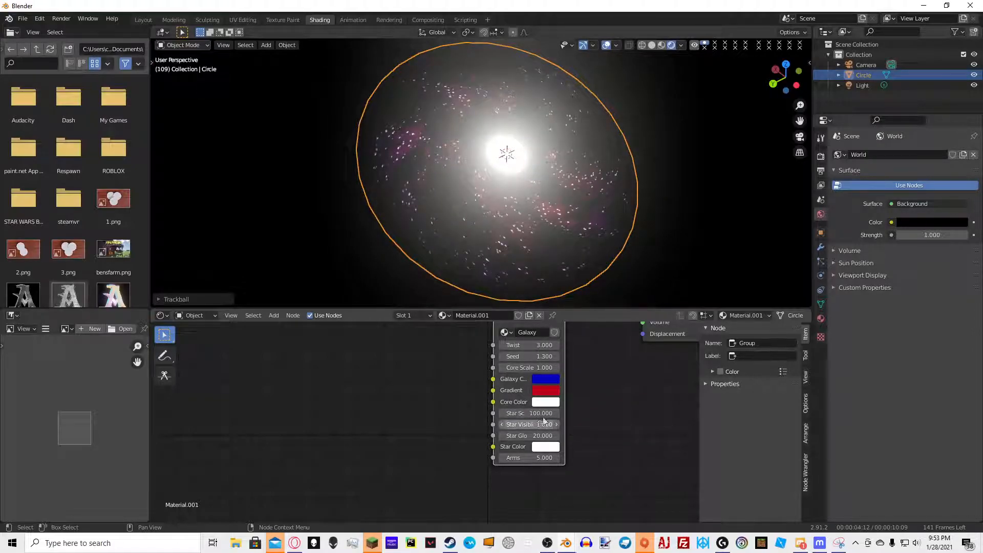
pyautogui.click(544, 367)
pyautogui.write('1.0')
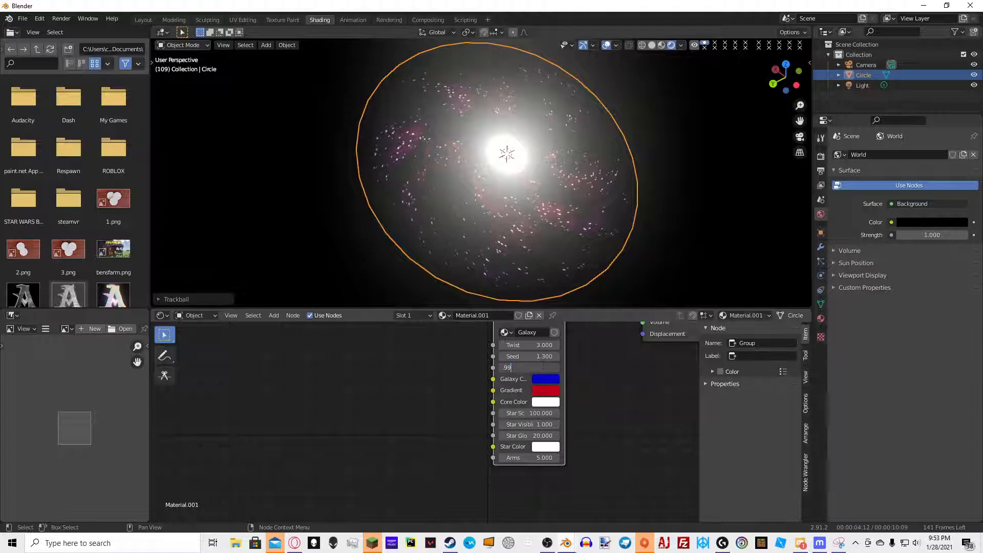
pyautogui.press('Return')
# Switch to camera view and rotate and scale the galaxy circle to fill the camera frame
pyautogui.moveTo(638, 272)
pyautogui.mouseDown(button='middle')
pyautogui.moveTo(654, 258)
pyautogui.moveTo(626, 257)
pyautogui.mouseUp(button='middle')
pyautogui.press('KP_0')
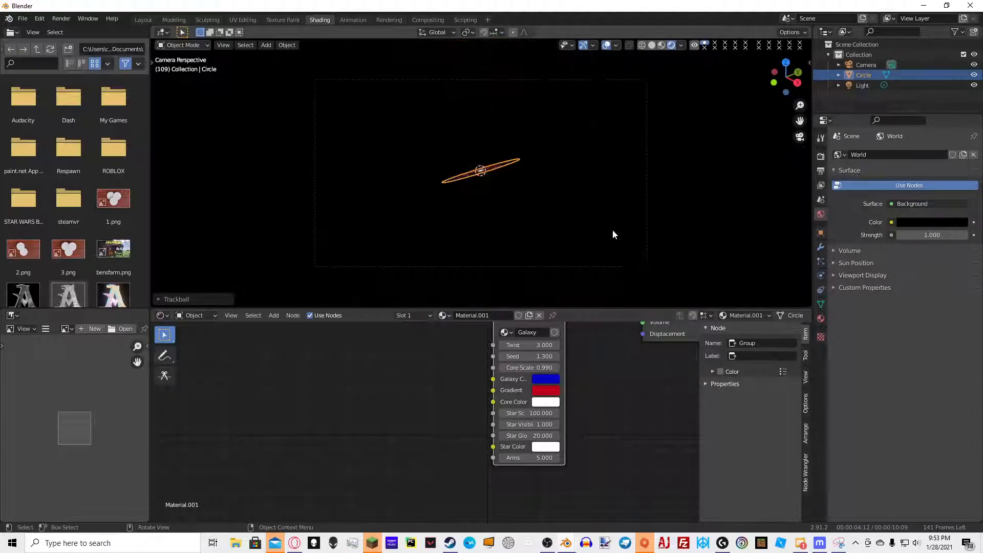
pyautogui.press('r')
pyautogui.press('r')
pyautogui.click(539, 233)
pyautogui.press('s')
pyautogui.click(625, 225)
pyautogui.click(624, 226)
pyautogui.scroll(3, 612, 214)
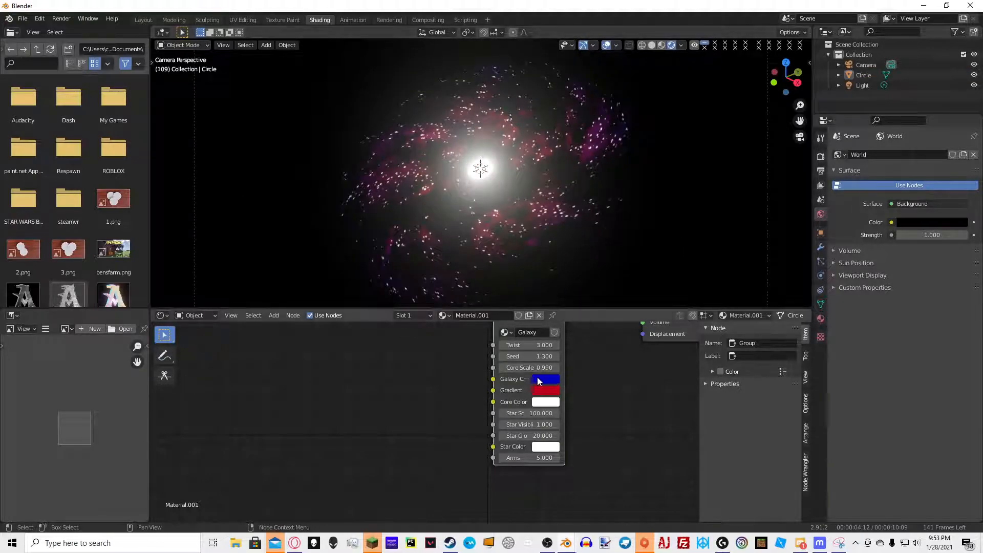
# Set Star Scale to 185.8 and Star Visibility to 0.5 on the Galaxy node
pyautogui.moveTo(530, 413); pyautogui.dragTo(541, 413)
pyautogui.click(537, 424)
pyautogui.write('0.5')
pyautogui.press('Return')
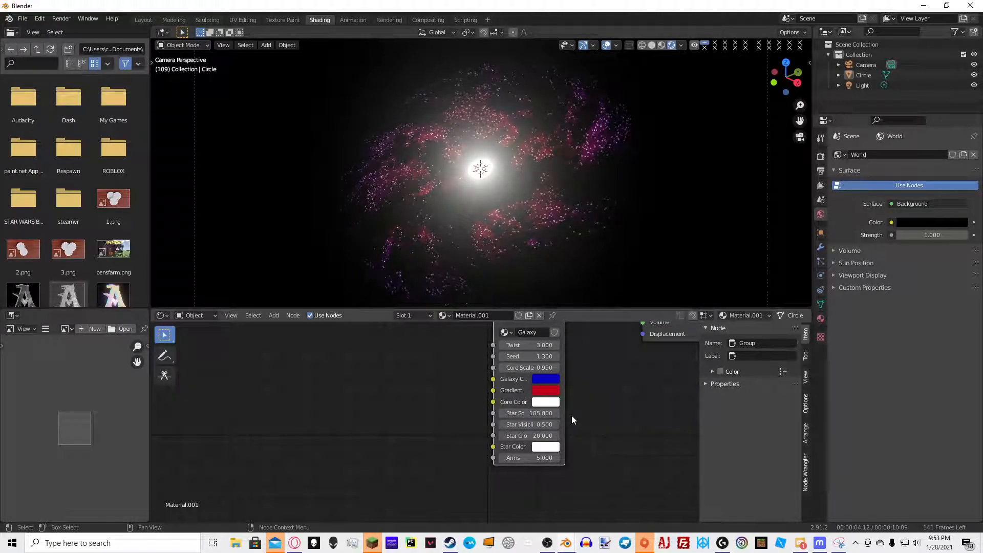
# Set the Galaxy node's Star Glow to 54.2 and Arms to 7.6
pyautogui.moveTo(532, 436); pyautogui.dragTo(609, 407)
pyautogui.scroll(-1, 600, 403)
pyautogui.moveTo(535, 454); pyautogui.dragTo(549, 454)
pyautogui.scroll(-5, 622, 280)
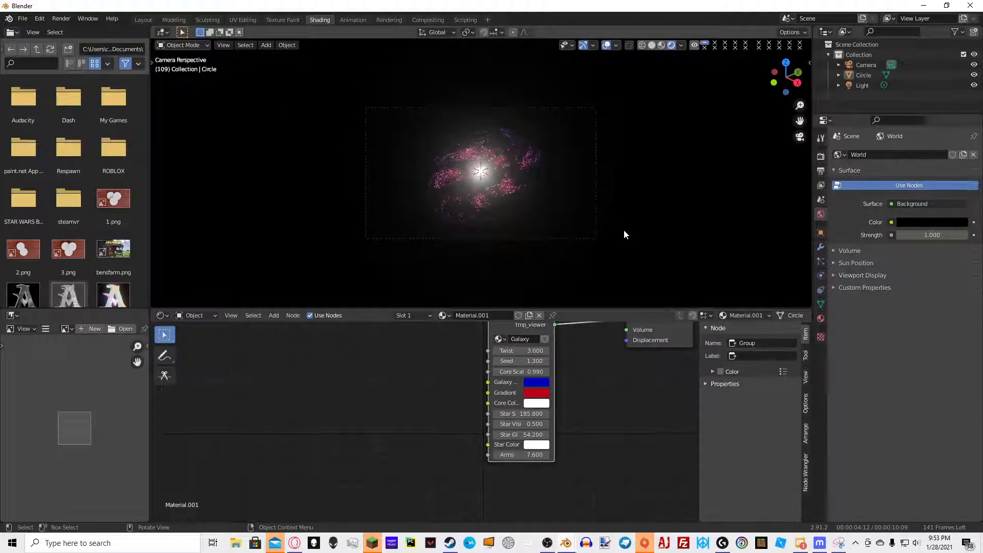
# Render the current frame and inspect the result
pyautogui.press('space')
pyautogui.press('space')
pyautogui.press('F12')
pyautogui.scroll(-3, 567, 198)
pyautogui.scroll(-3, 515, 212)
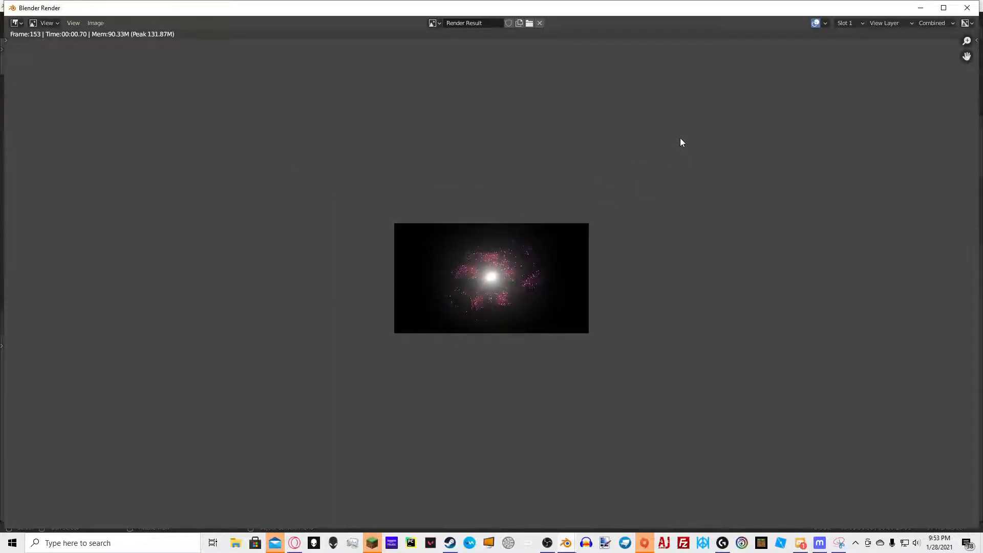
pyautogui.click(921, 10)
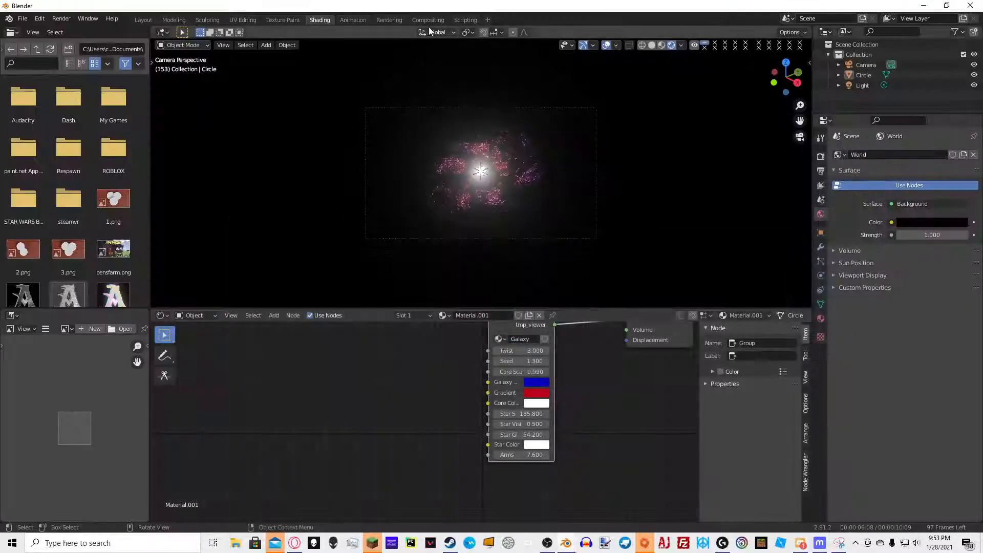
# In the Compositing workspace, insert a Lens Distortion node between Render Layers and Composite
pyautogui.click(428, 20)
pyautogui.click(132, 31)
pyautogui.click(366, 107)
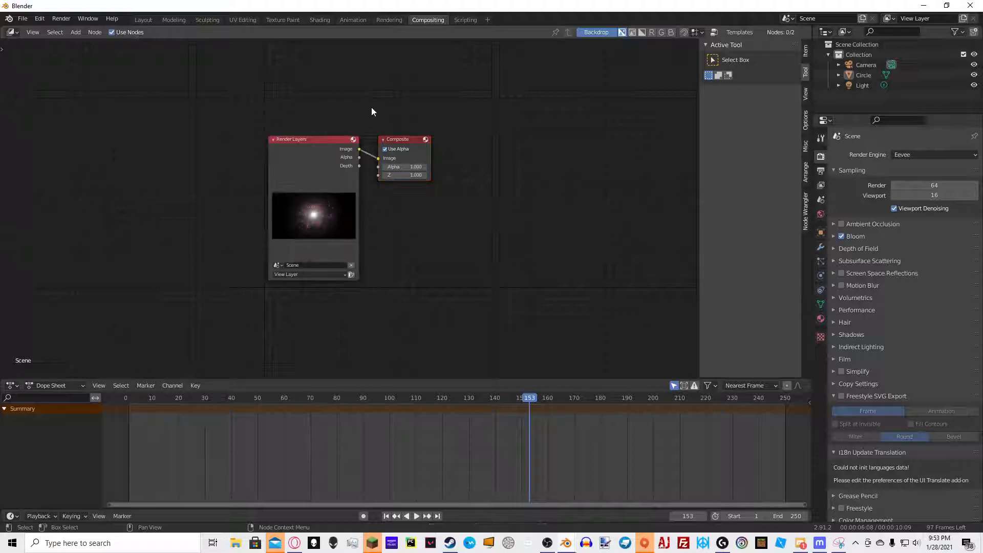
pyautogui.hotkey('shift', 'a')
pyautogui.click(412, 82)
pyautogui.write('dis')
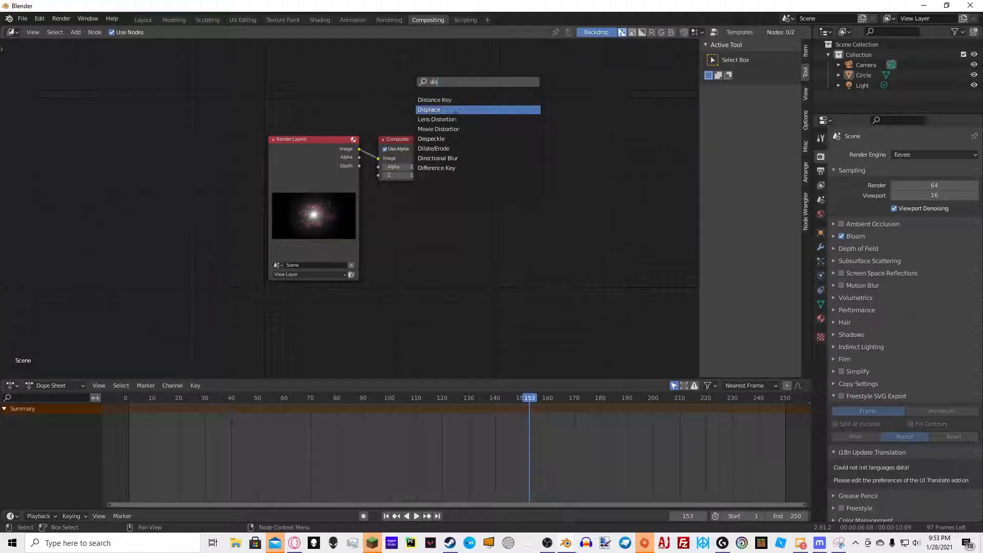
pyautogui.click(445, 120)
pyautogui.click(390, 151)
pyautogui.click(406, 152)
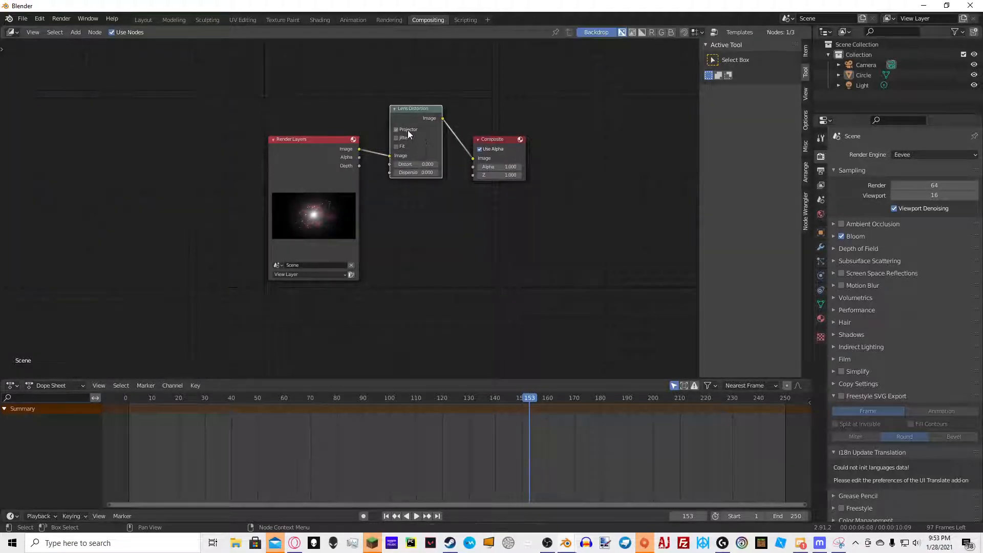
# Enable Projector and set Distort to 1 on the Lens Distortion node, previewing it through a Viewer backdrop
pyautogui.click(403, 131)
pyautogui.click(425, 164)
pyautogui.write('1')
pyautogui.click(455, 185)
pyautogui.scroll(1, 435, 103)
# Set the Lens Distortion node's Dispersion to 1
pyautogui.keyDown('ctrl'); pyautogui.keyDown('shift'); pyautogui.click(435, 104); pyautogui.keyUp('shift'); pyautogui.keyUp('ctrl')
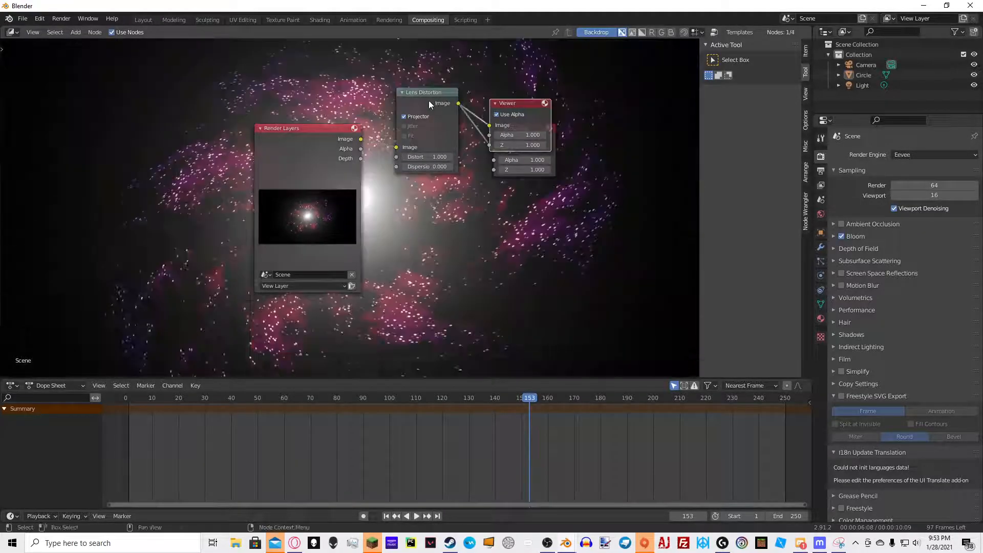
pyautogui.click(425, 167)
pyautogui.write('1')
pyautogui.click(442, 180)
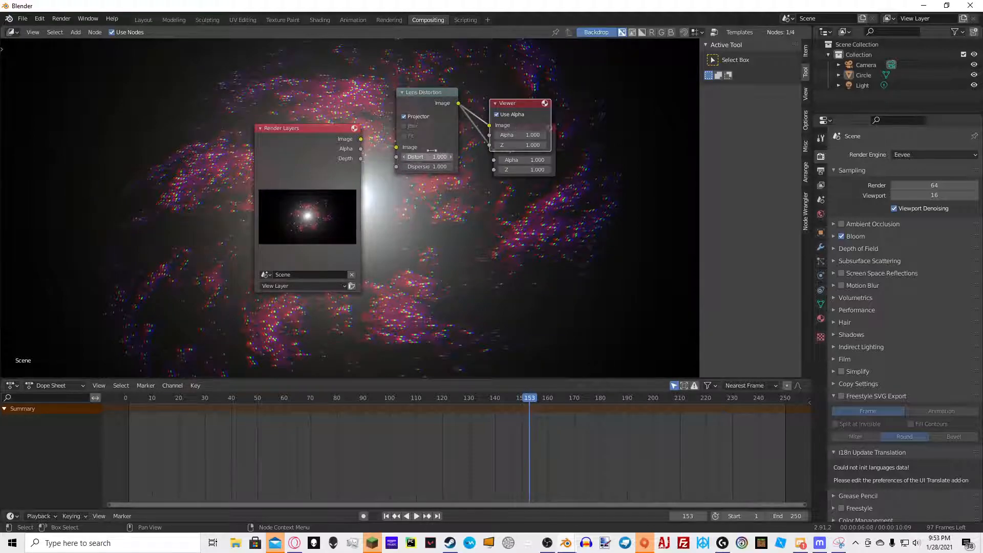
# Try Jitter instead of Projector on the Lens Distortion node, then switch back to Projector
pyautogui.click(404, 117)
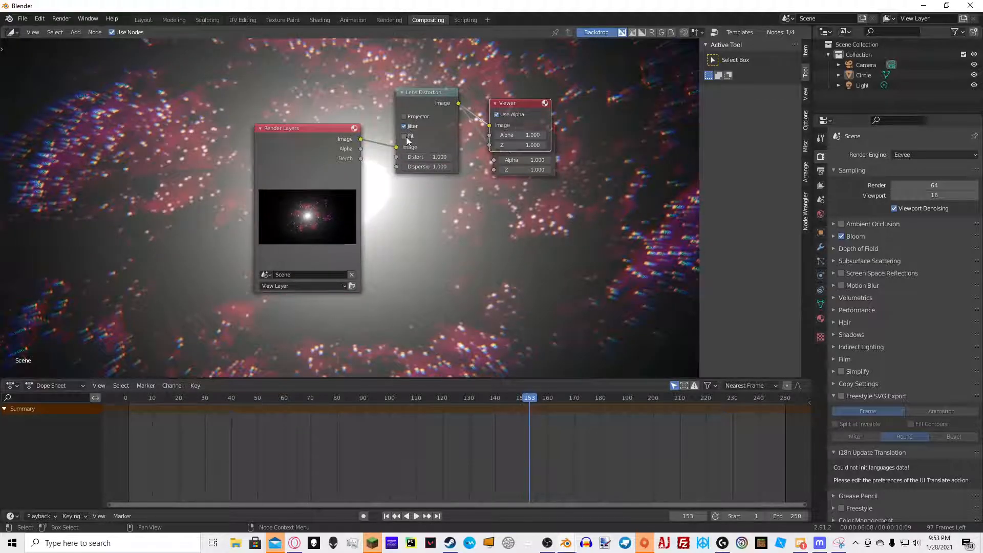
pyautogui.click(404, 126)
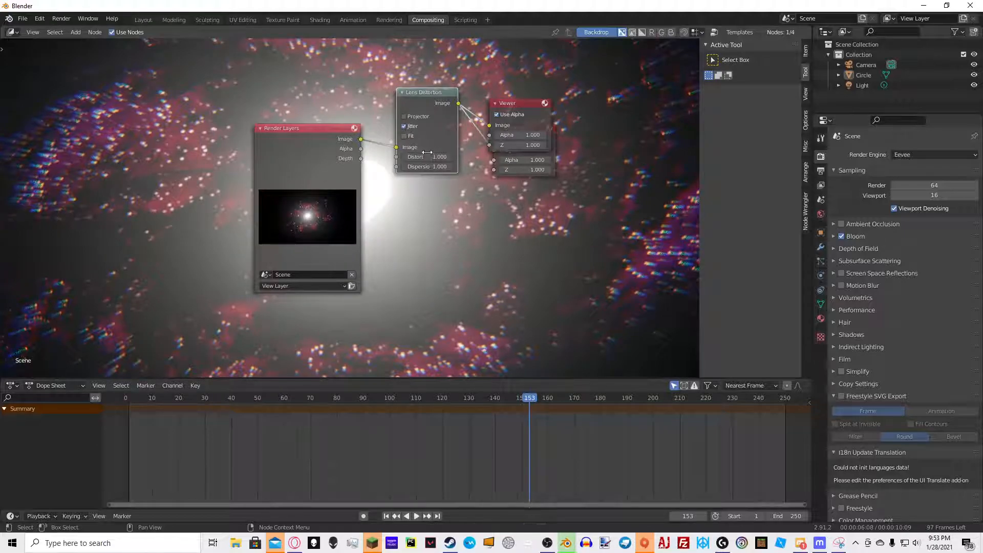
pyautogui.click(408, 117)
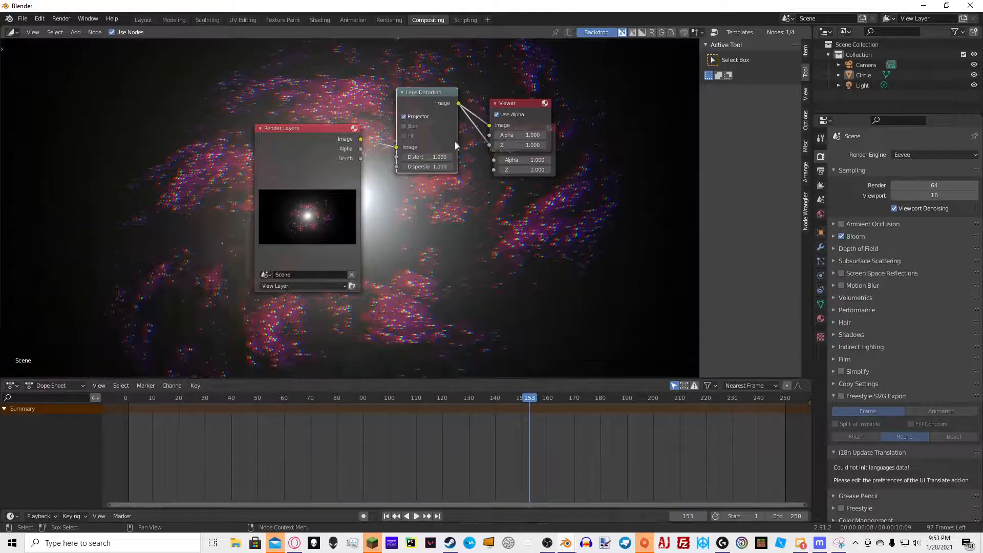
# Render the frame with the lens distortion and inspect the result
pyautogui.press('F12')
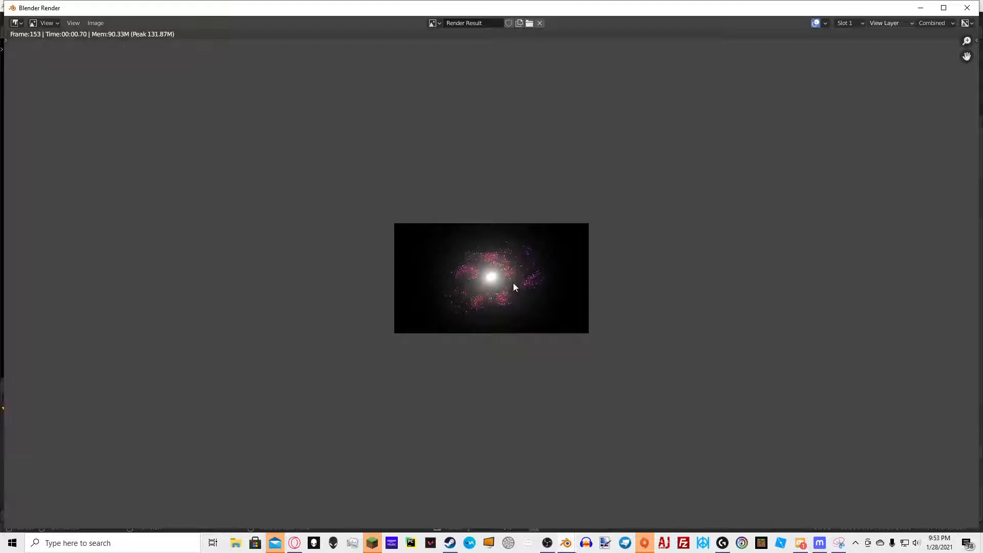
pyautogui.scroll(6, 513, 288)
pyautogui.scroll(6, 512, 291)
pyautogui.scroll(-8, 512, 290)
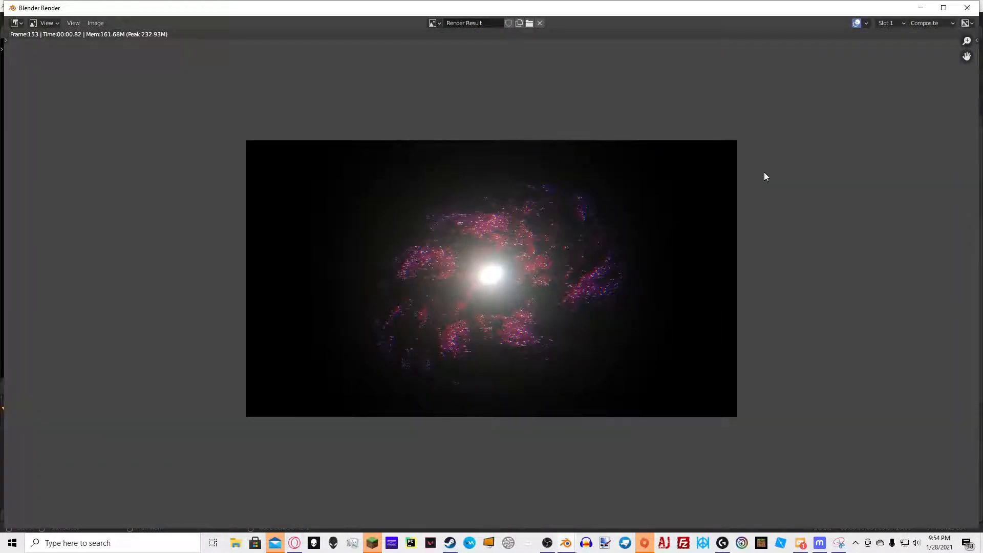
pyautogui.scroll(-4, 759, 177)
pyautogui.scroll(3, 758, 192)
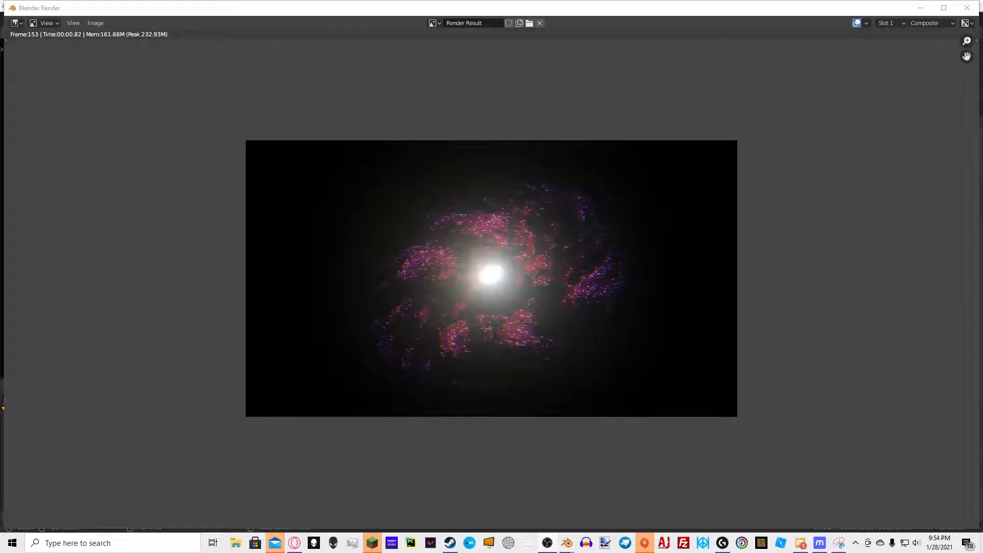
pyautogui.click(968, 7)
# Return to the Shading workspace and rotate the galaxy circle to a tilted angle
pyautogui.click(321, 19)
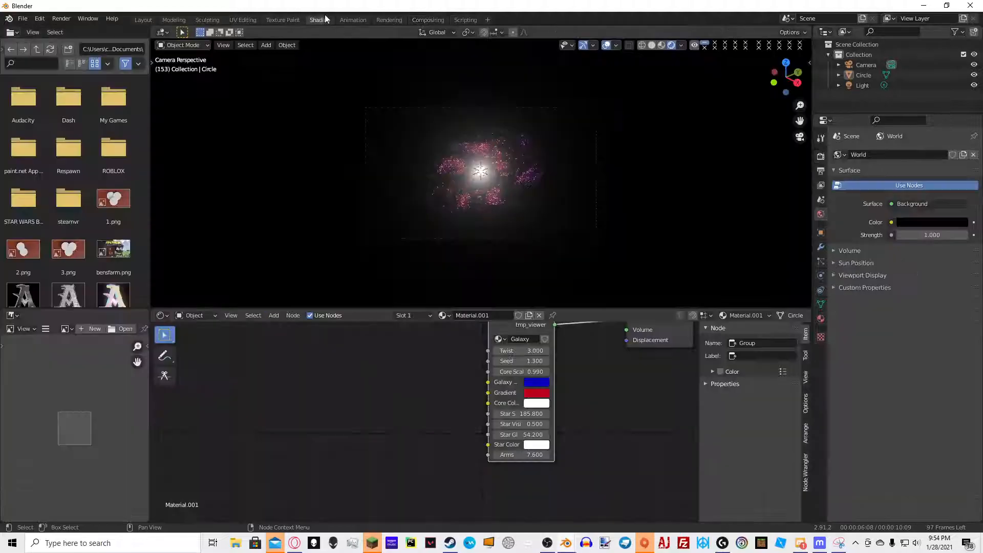
pyautogui.moveTo(438, 149); pyautogui.dragTo(383, 121, button='middle')
pyautogui.click(501, 158)
pyautogui.press('r')
pyautogui.press('r')
pyautogui.click(529, 169)
# Add Subdivision Surface modifiers to the circle and remove them again
pyautogui.hotkey('ctrl', '1')
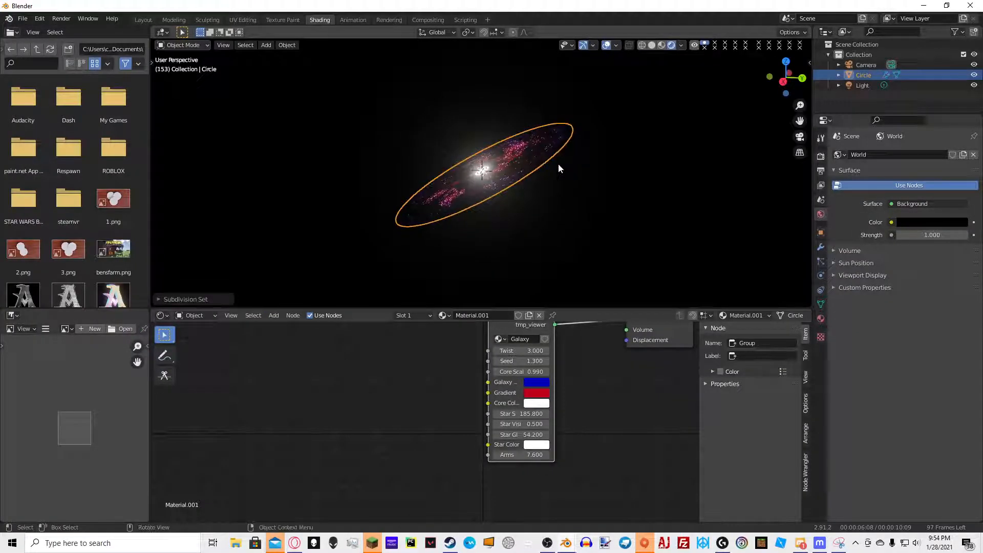
pyautogui.moveTo(559, 164); pyautogui.dragTo(639, 188, button='middle')
pyautogui.click(821, 247)
pyautogui.click(950, 195)
pyautogui.click(942, 213)
pyautogui.click(942, 213)
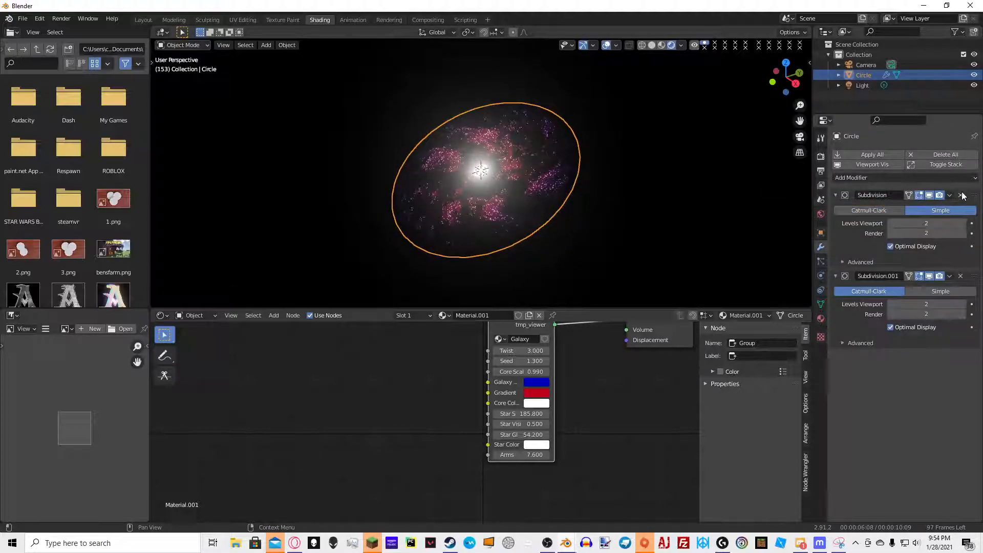
pyautogui.click(961, 194)
pyautogui.click(954, 195)
pyautogui.click(904, 208)
# Inspect the circle's geometry in Edit Mode
pyautogui.moveTo(577, 207); pyautogui.dragTo(709, 219, button='middle')
pyautogui.press('Tab')
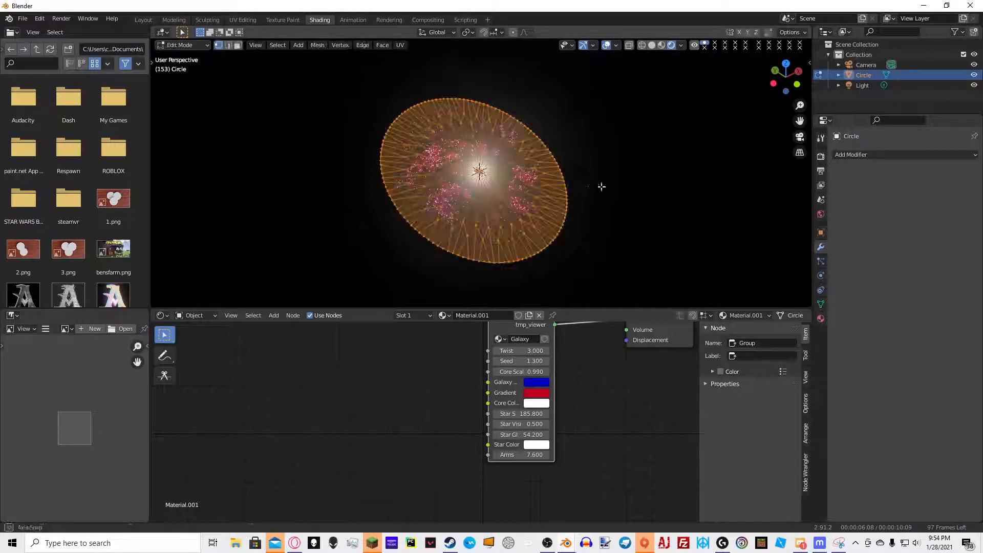
pyautogui.moveTo(591, 186); pyautogui.dragTo(619, 181, button='middle')
pyautogui.press('Tab')
pyautogui.scroll(5, 625, 174)
# Save the file as subscribe.blend
pyautogui.hotkey('ctrl', 's')
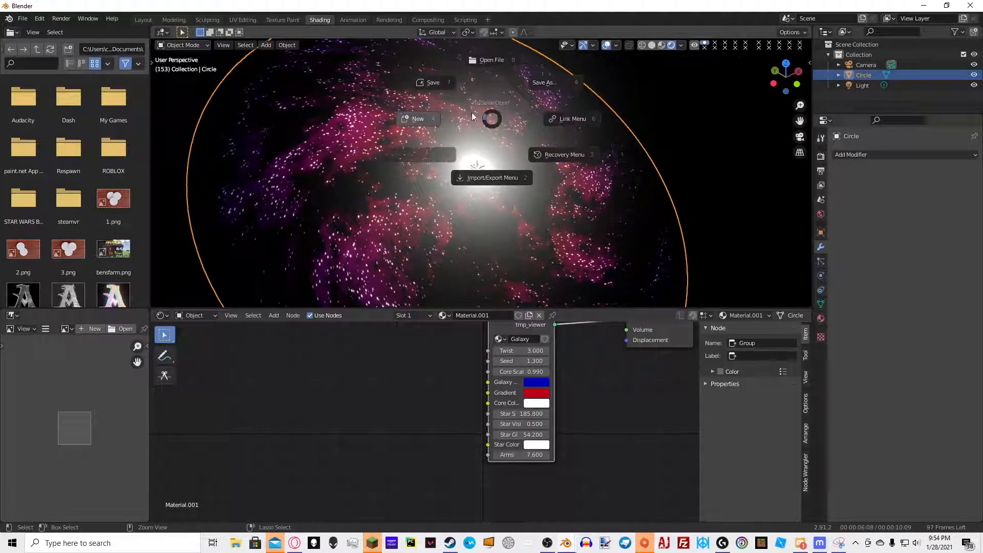
pyautogui.click(466, 83)
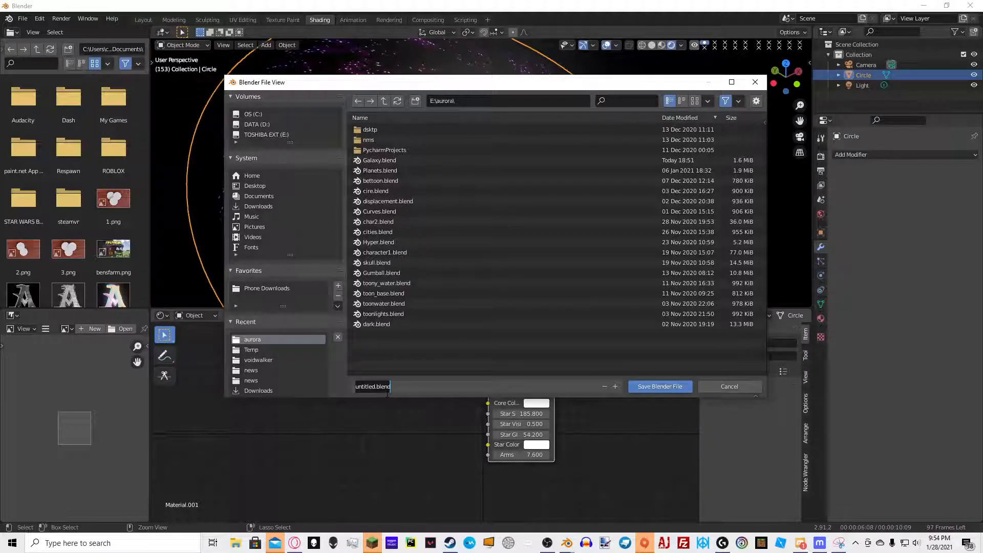
pyautogui.write('suib')
pyautogui.press('BackSpace')
pyautogui.write('bsruface')
pyautogui.press('BackSpace')
pyautogui.press('BackSpace')
pyautogui.press('BackSpace')
pyautogui.press('BackSpace')
pyautogui.press('BackSpace')
pyautogui.press('BackSpace')
pyautogui.write('cribe')
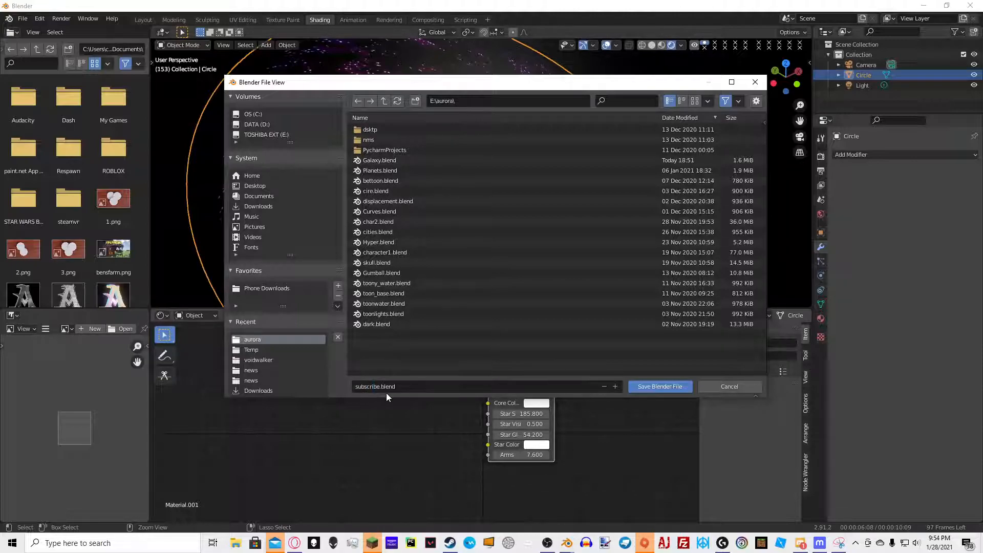
pyautogui.press('Return')
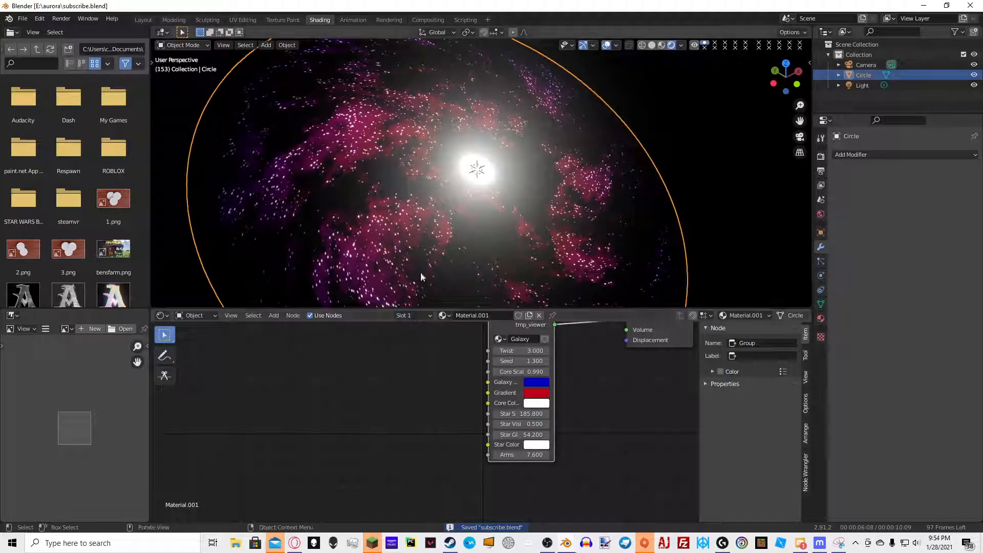
# Open the recent Galaxy.blend file and view it rendered from the camera
pyautogui.click(22, 19)
pyautogui.moveTo(56, 76)
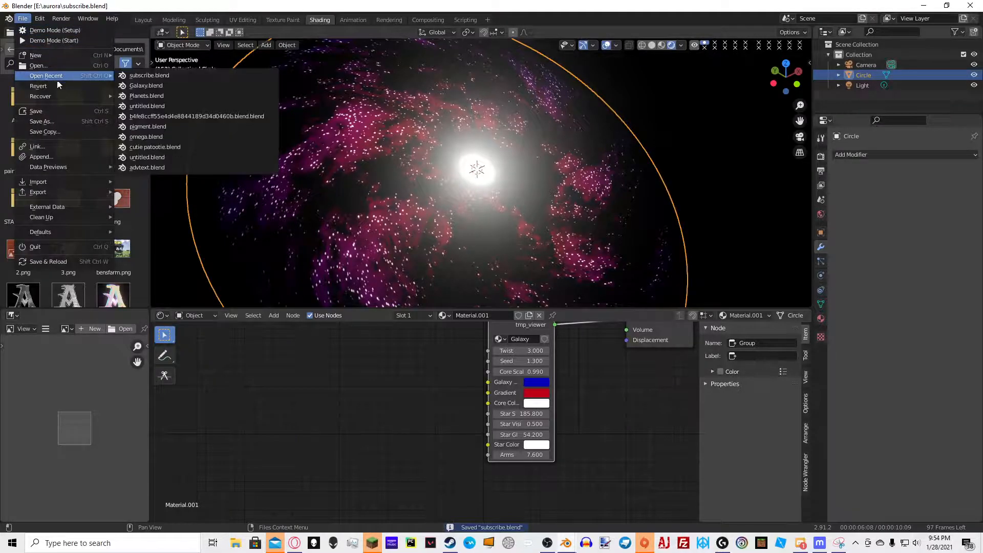
pyautogui.click(162, 84)
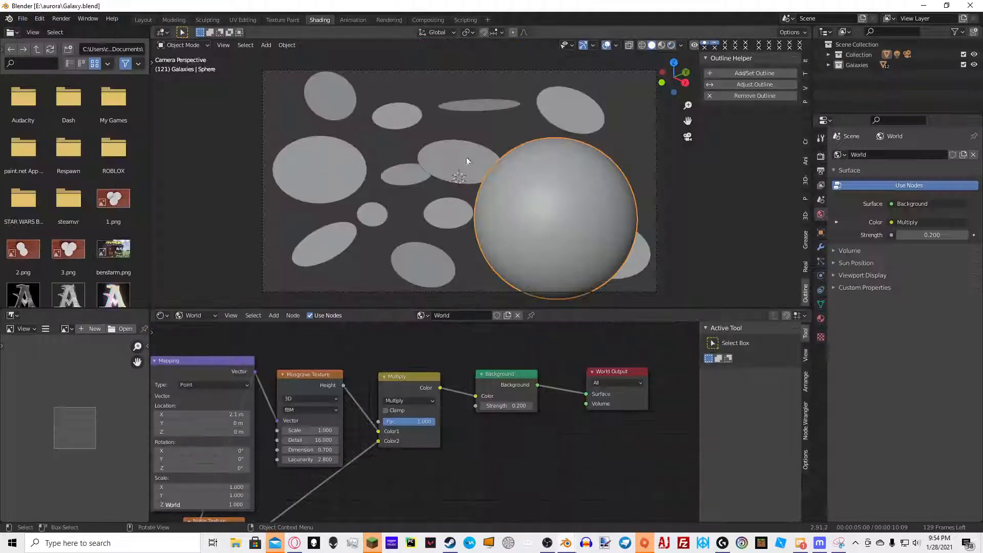
pyautogui.scroll(5, 586, 178)
pyautogui.click(671, 46)
pyautogui.scroll(-5, 518, 128)
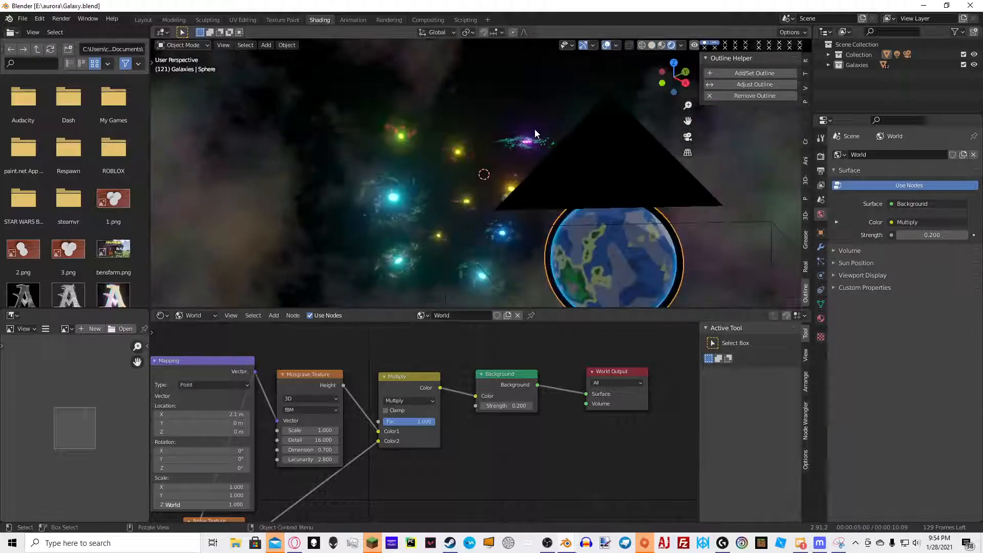
pyautogui.press('KP_0')
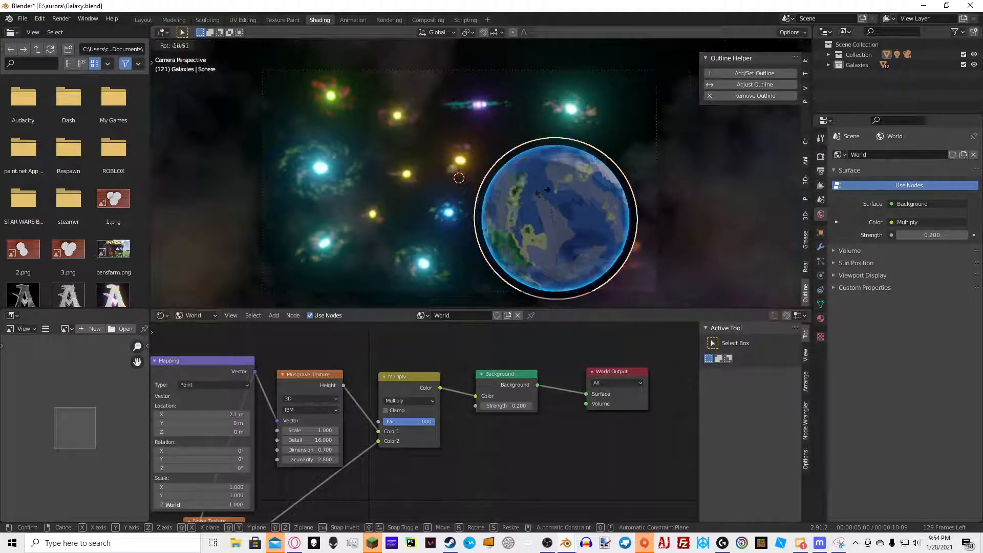
pyautogui.moveTo(534, 193); pyautogui.dragTo(454, 157, button='middle')
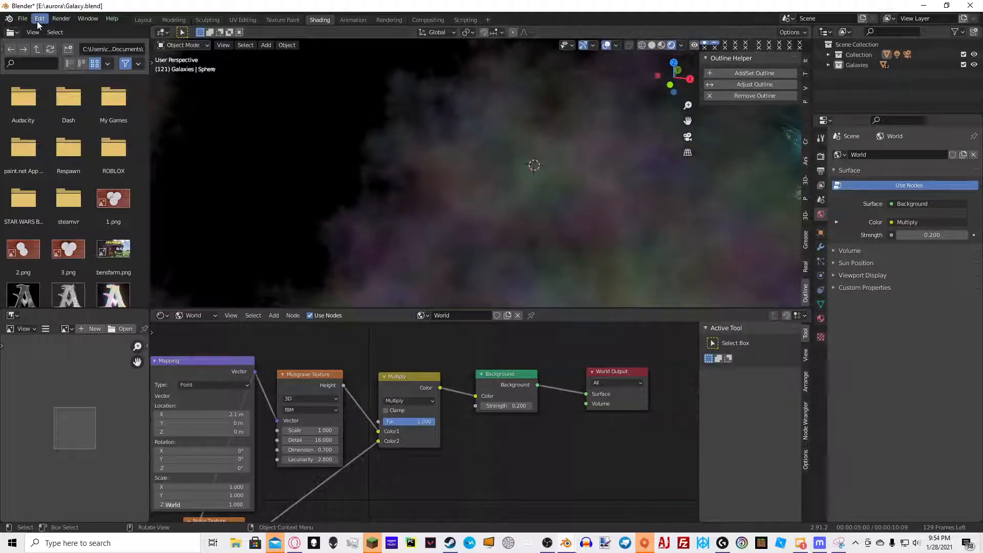
# Open the recent Planets.blend file without saving changes
pyautogui.click(22, 19)
pyautogui.moveTo(66, 77)
pyautogui.click(146, 95)
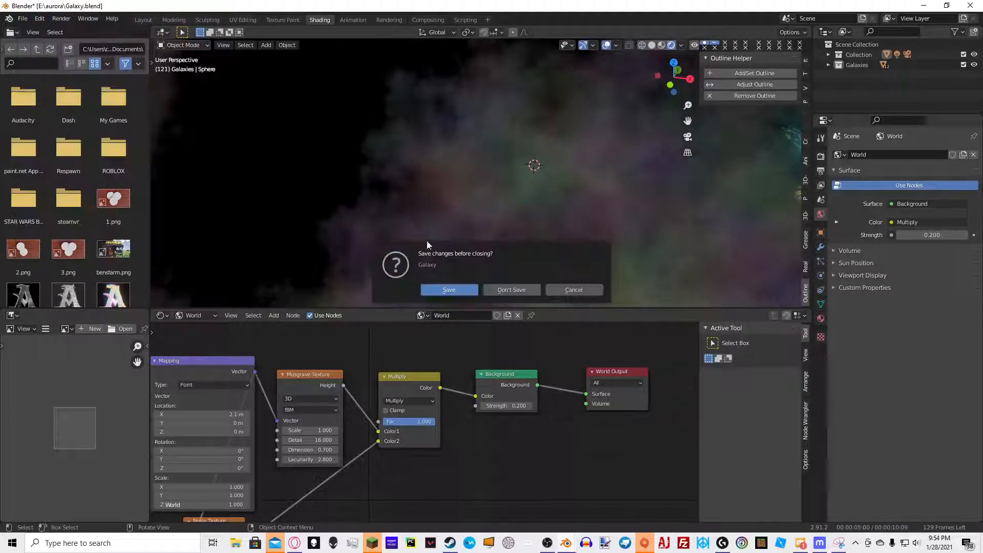
pyautogui.click(506, 288)
# Try the Planet node's Doom at 1.1 in rendered view
pyautogui.moveTo(447, 165); pyautogui.dragTo(604, 166, button='middle')
pyautogui.click(672, 46)
pyautogui.scroll(2, 491, 195)
pyautogui.moveTo(316, 315); pyautogui.dragTo(311, 370, button='middle')
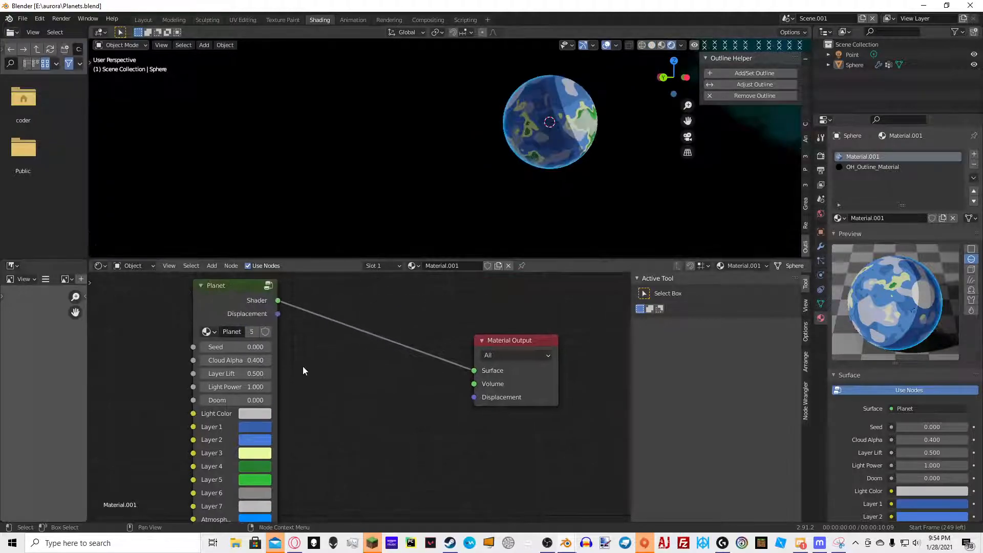
pyautogui.click(256, 394)
pyautogui.moveTo(256, 394); pyautogui.dragTo(307, 400)
pyautogui.moveTo(562, 136); pyautogui.dragTo(438, 152, button='middle')
pyautogui.scroll(-3, 438, 152)
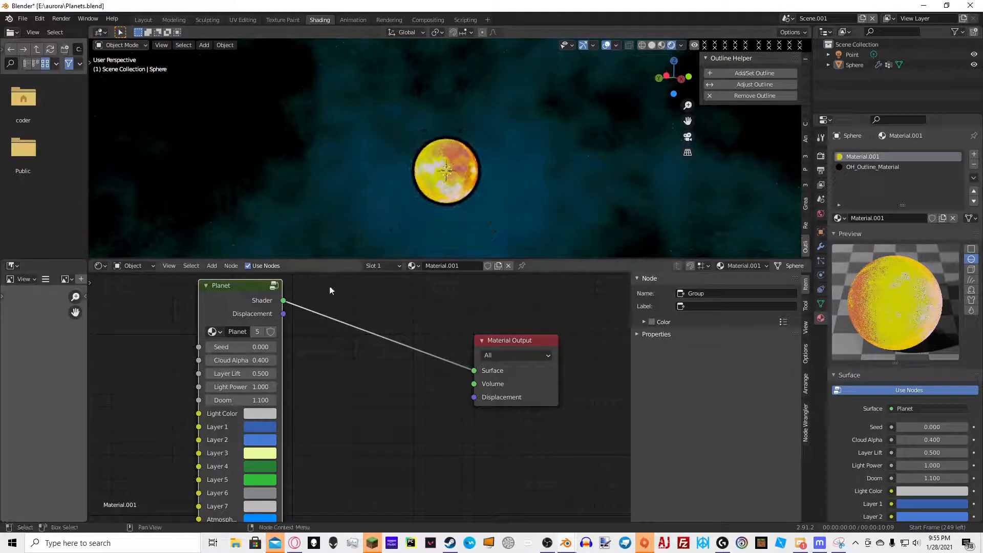
# Set the Planet node's Seed to 1.4 and Doom to -1.4
pyautogui.scroll(1, 332, 278)
pyautogui.moveTo(235, 343); pyautogui.dragTo(304, 343)
pyautogui.scroll(1, 382, 248)
pyautogui.moveTo(245, 400); pyautogui.dragTo(117, 400)
pyautogui.moveTo(547, 108); pyautogui.dragTo(423, 124, button='middle')
pyautogui.scroll(5, 423, 121)
pyautogui.moveTo(589, 160); pyautogui.dragTo(533, 158, button='middle')
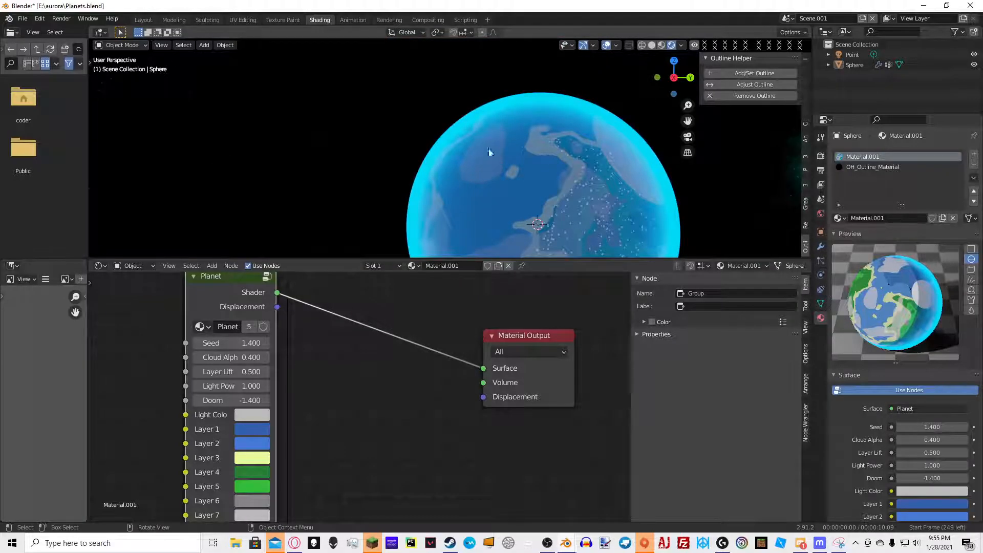